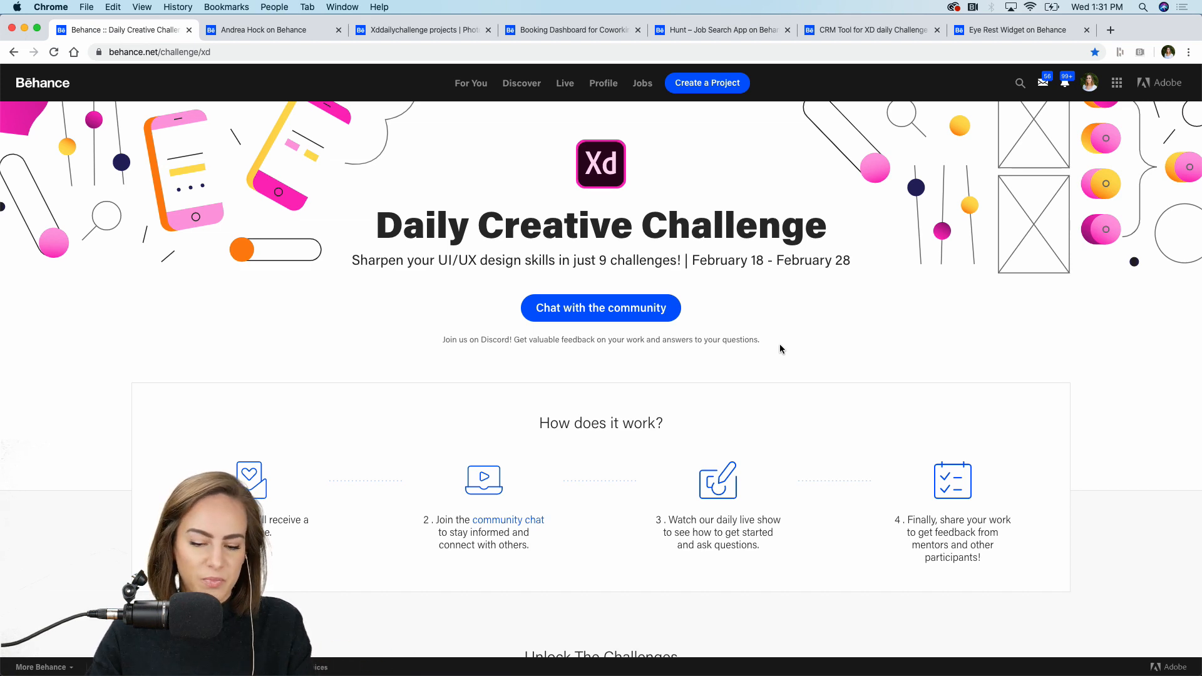
# Step: Review the Daily Creative Challenge page down to the February 26 Component States challenge
pyautogui.scroll(-10, 779, 349)
pyautogui.scroll(-10, 779, 349)
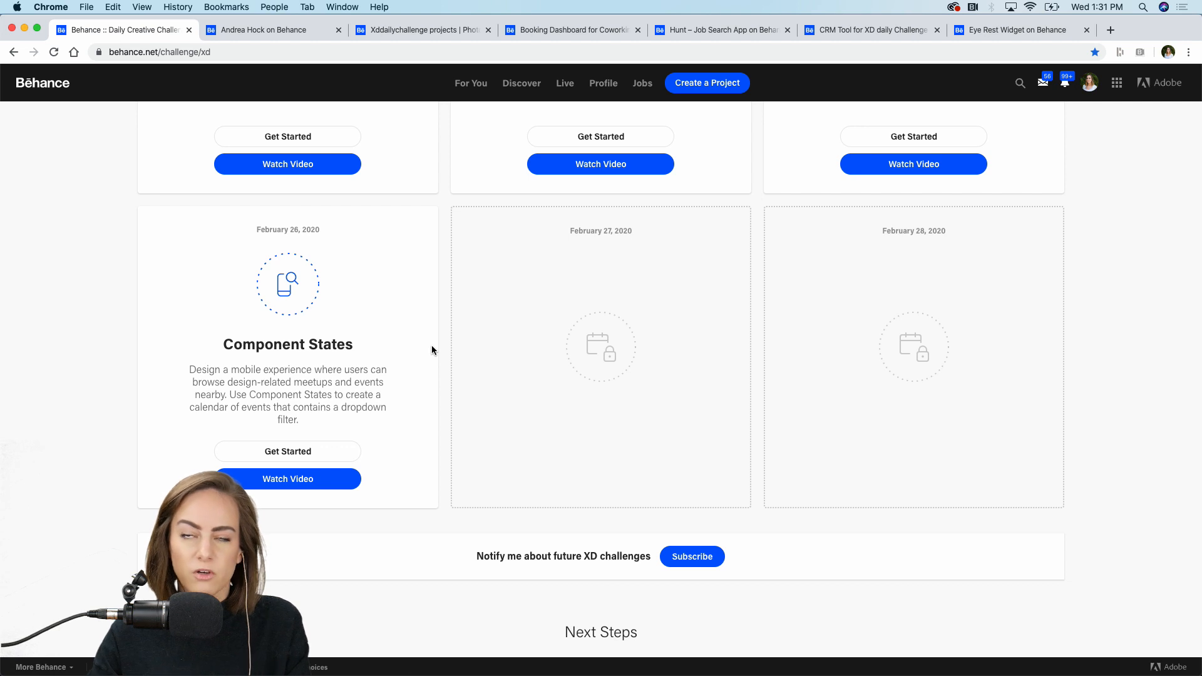
pyautogui.scroll(2, 432, 349)
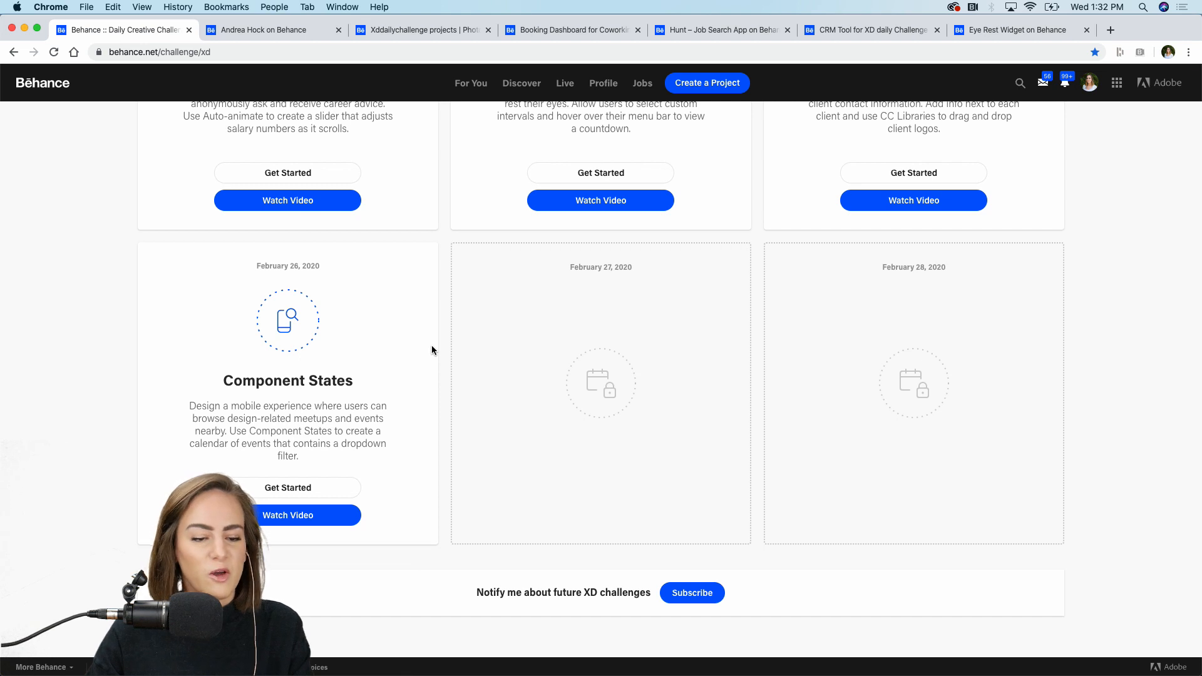
# Step: View the February calendar prototype video in the open Behance project, and return to the Daily Creative Challenge page
pyautogui.click(254, 35)
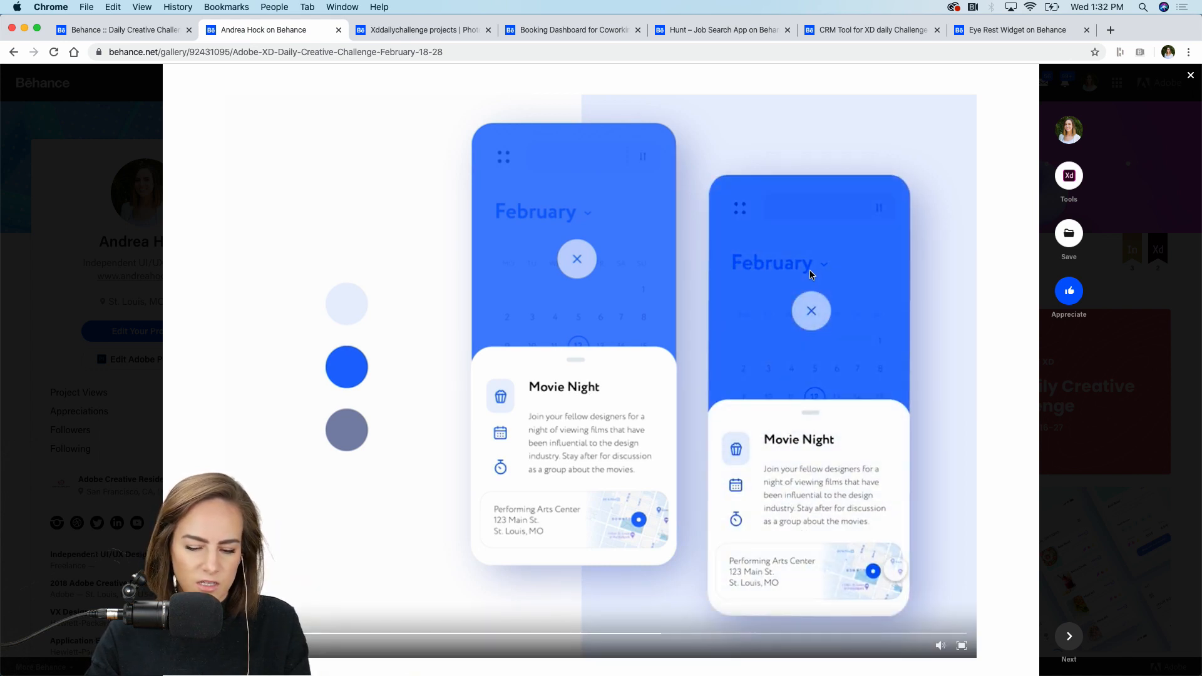
pyautogui.click(302, 633)
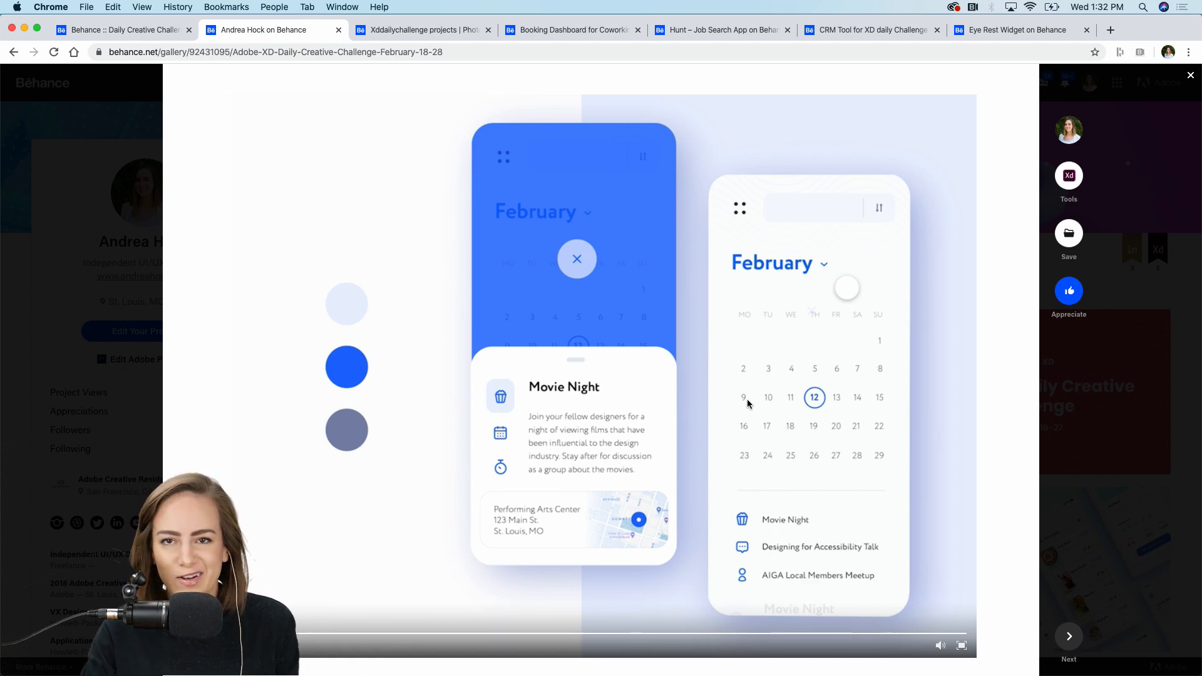
pyautogui.click(119, 30)
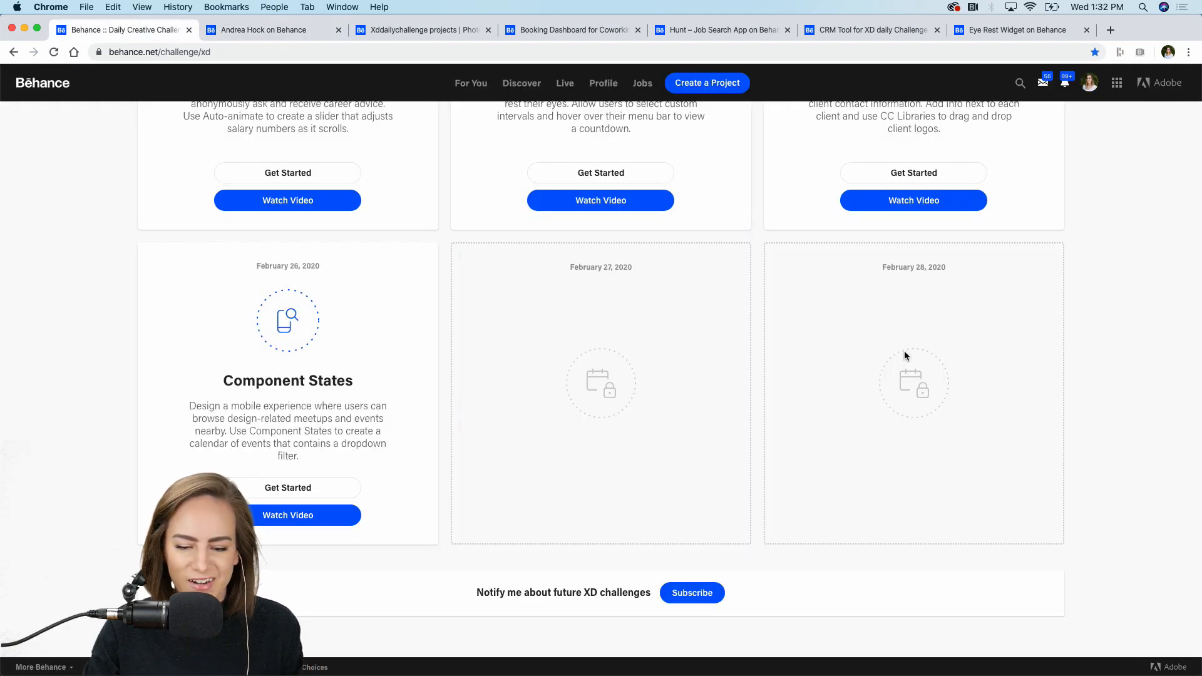
# Step: Switch to Discord and browse the recent project submissions in the Adobe XD server's current-challenge channel
pyautogui.scroll(-8, 904, 350)
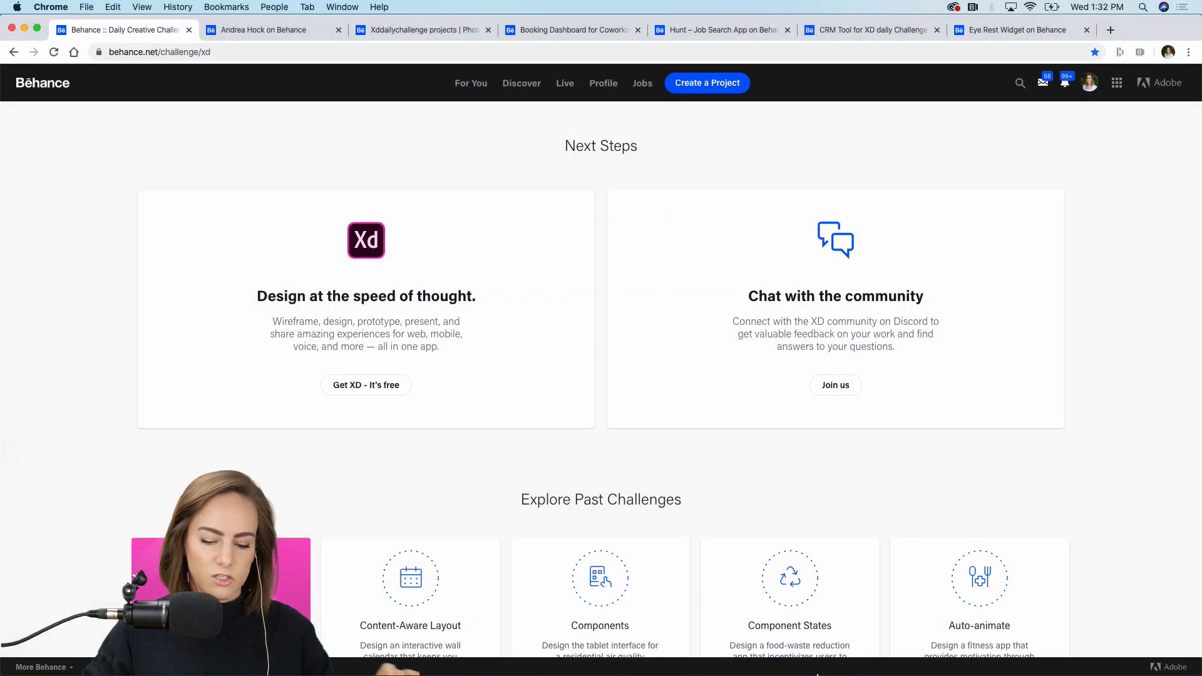
pyautogui.moveTo(817, 674)
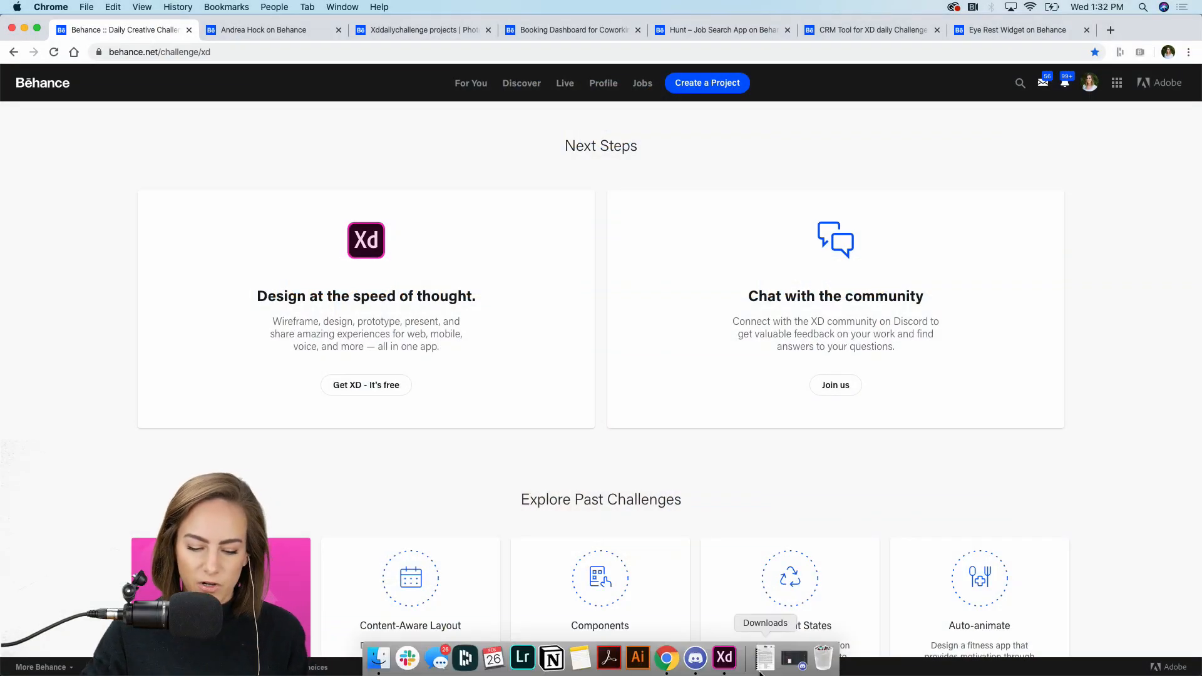
pyautogui.click(707, 658)
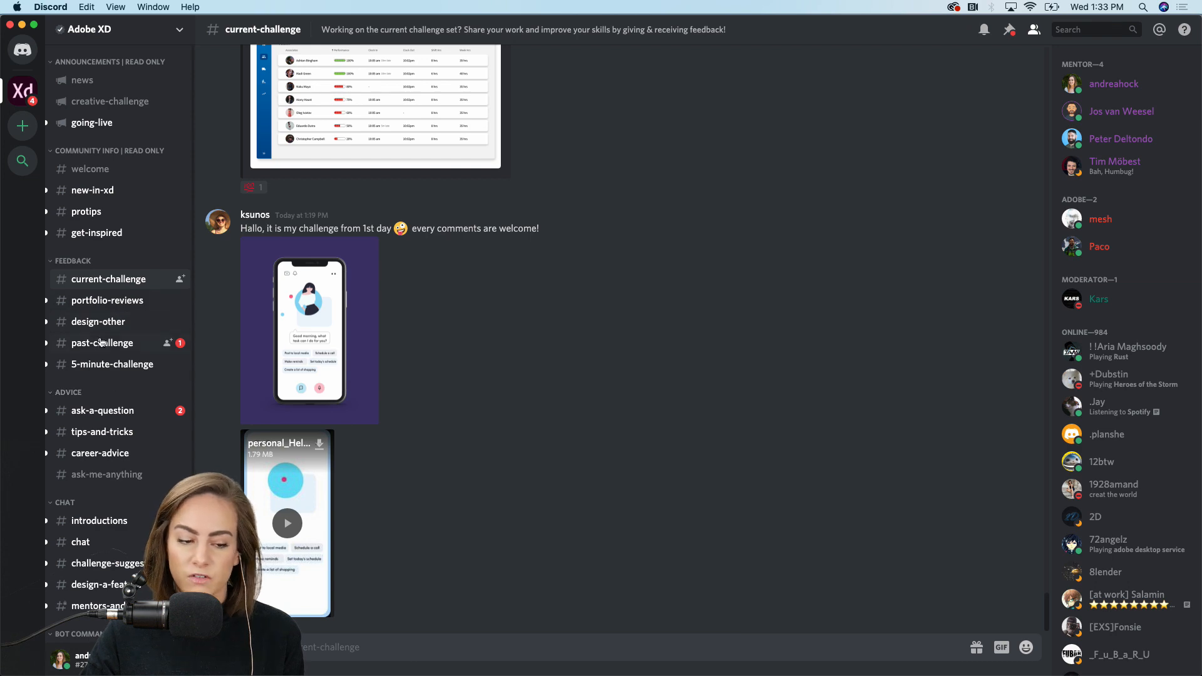
pyautogui.scroll(3, 639, 340)
pyautogui.scroll(-3, 638, 340)
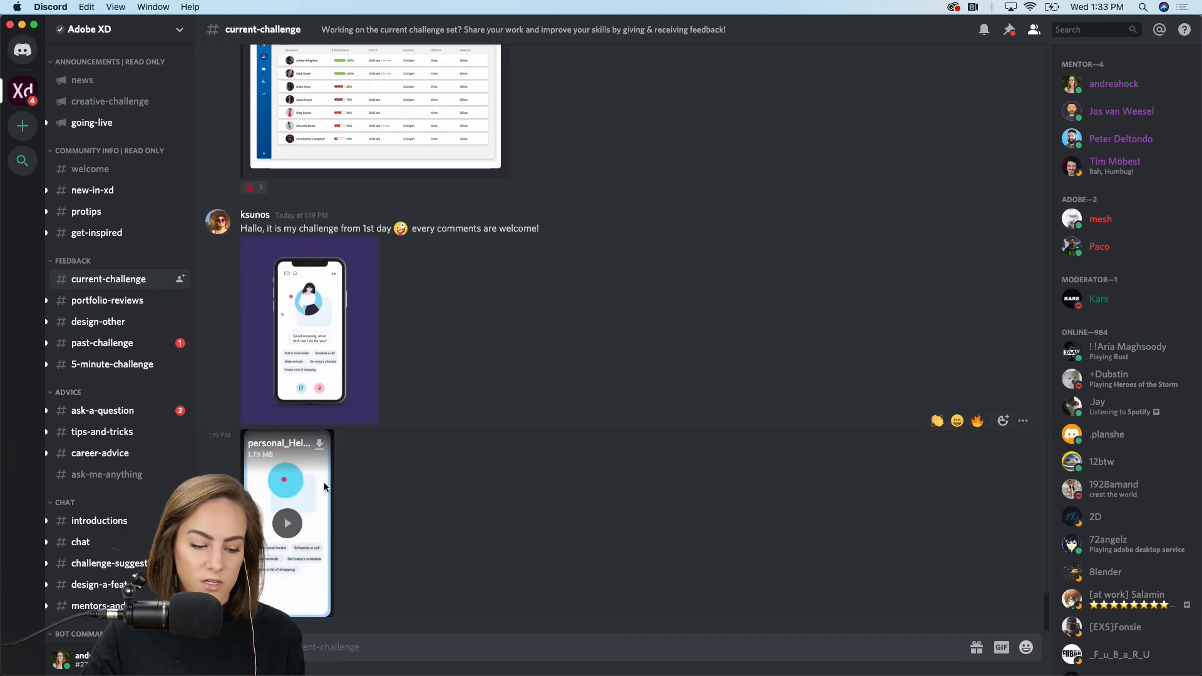
pyautogui.scroll(5, 468, 438)
pyautogui.scroll(1, 468, 438)
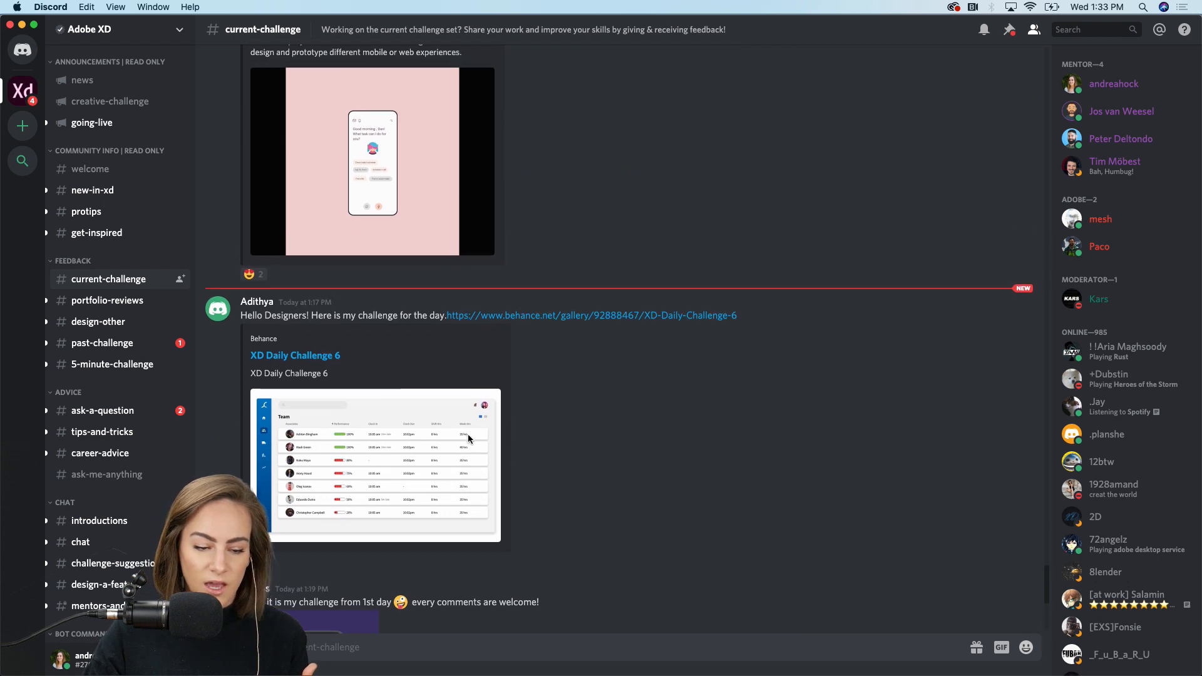
pyautogui.scroll(8, 581, 326)
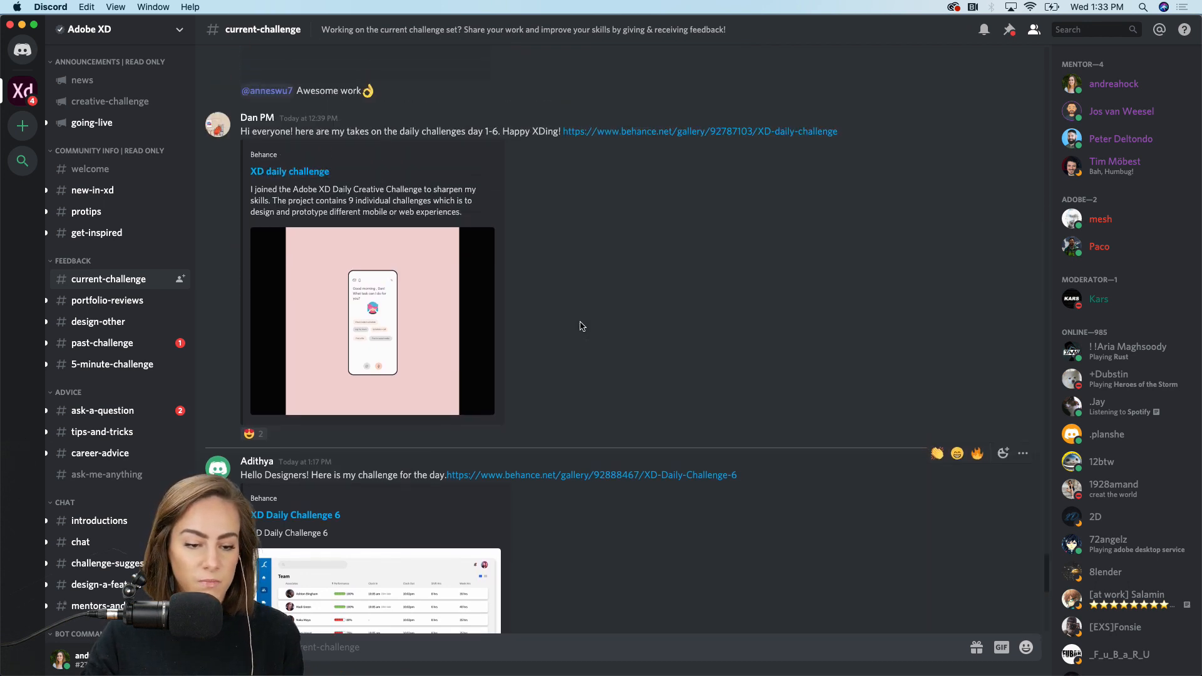
pyautogui.scroll(3, 581, 326)
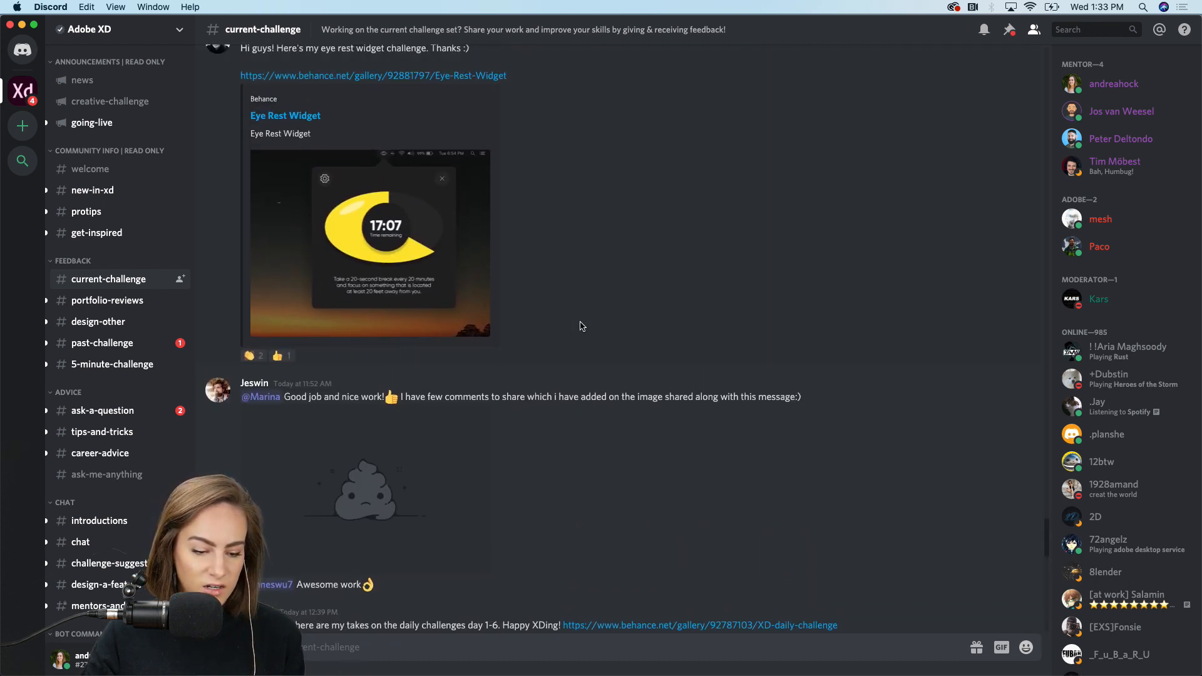
pyautogui.scroll(8, 545, 305)
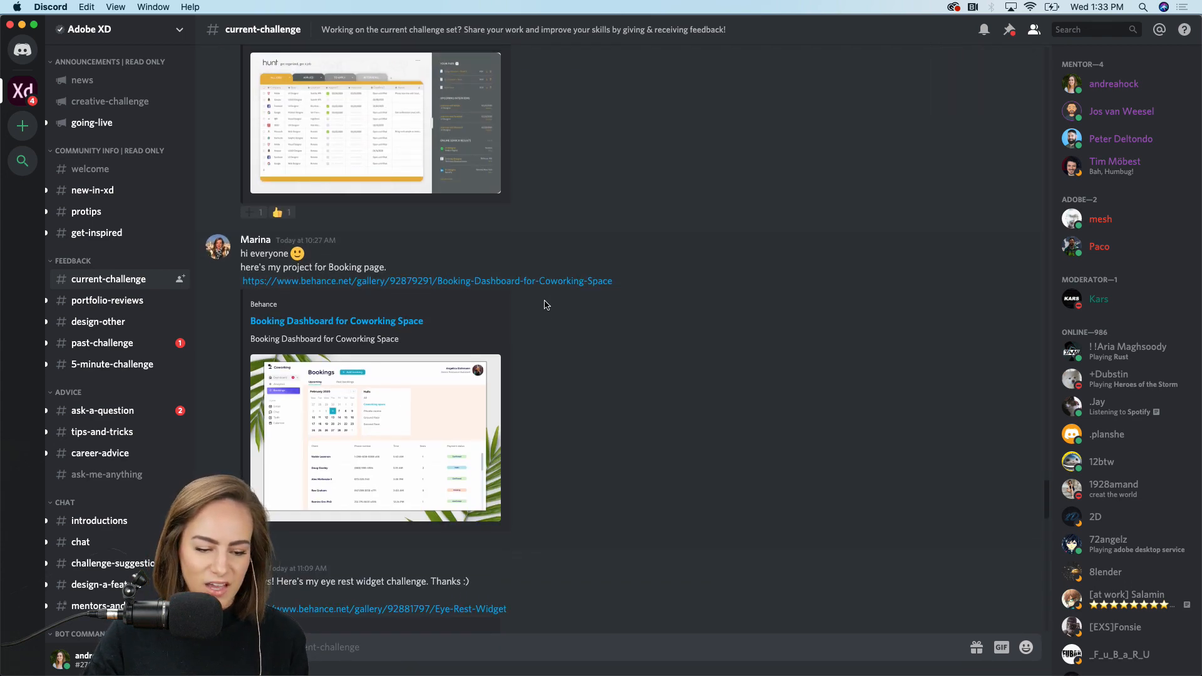
pyautogui.scroll(5, 544, 303)
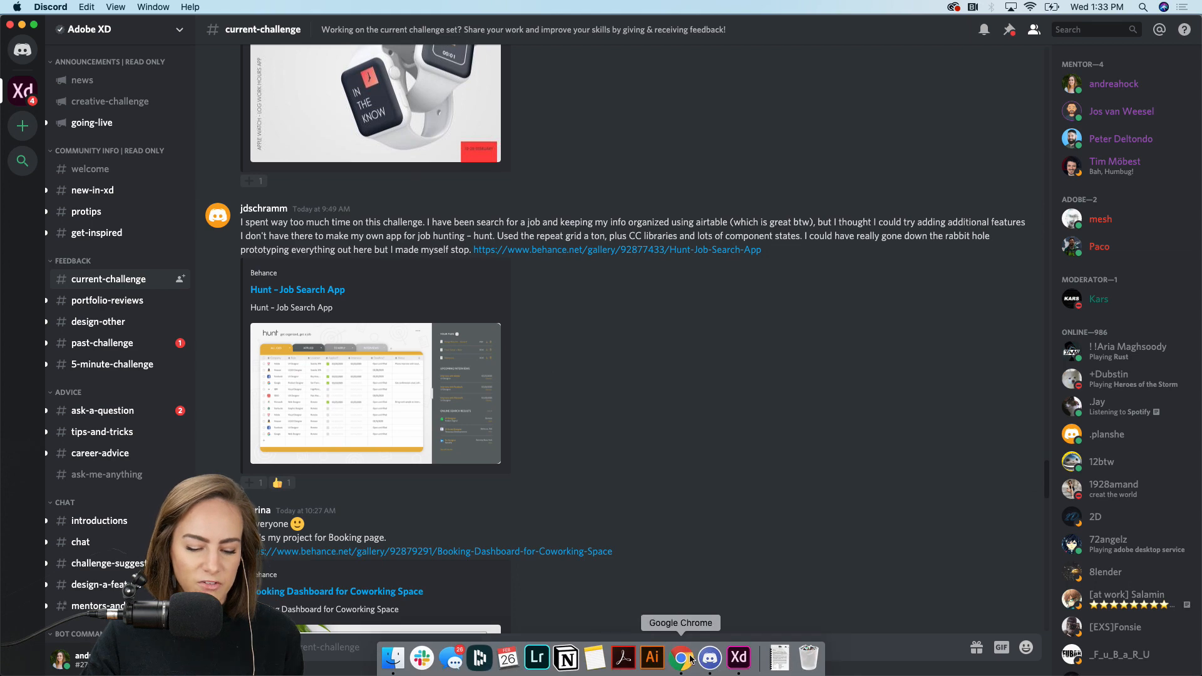
# Step: Visit the introductions channel and open the creative-challenge announcements in the Adobe XD Discord server
pyautogui.click(622, 670)
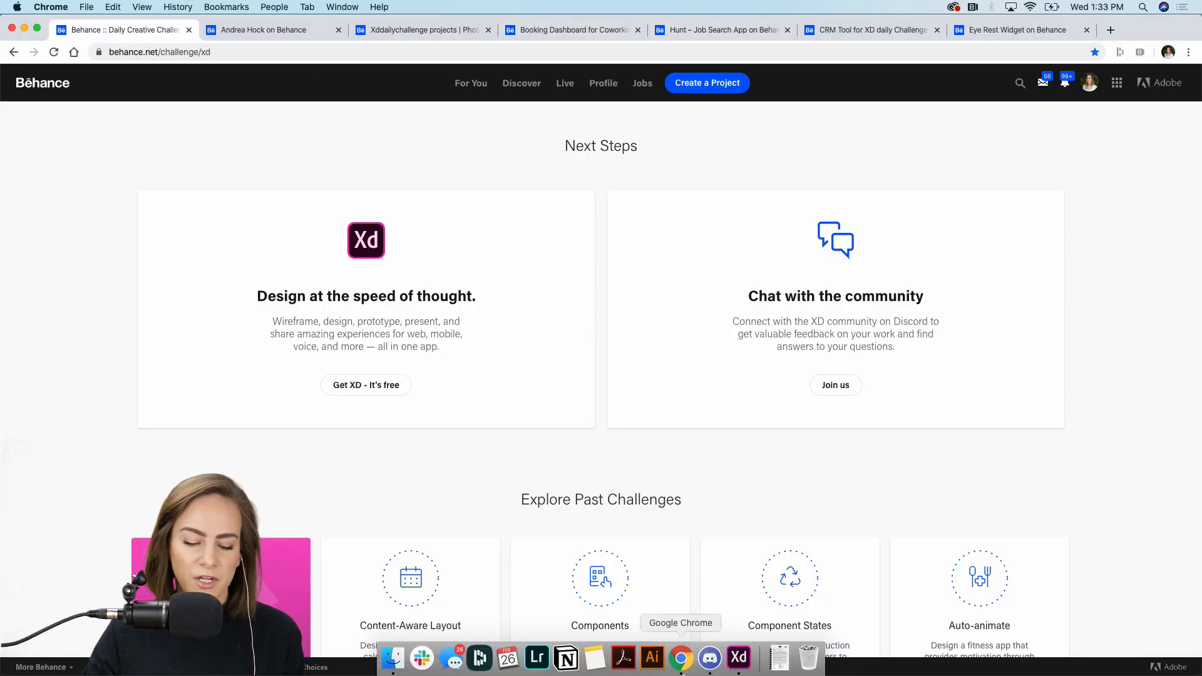
pyautogui.click(714, 668)
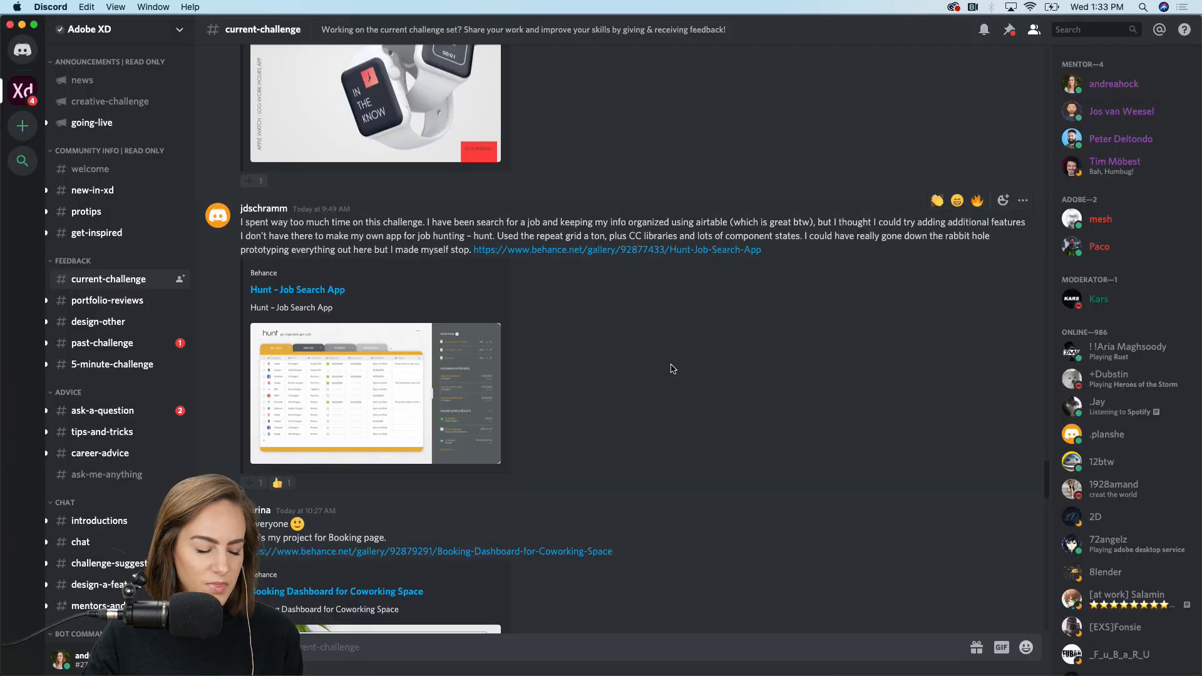
pyautogui.scroll(-15, 671, 370)
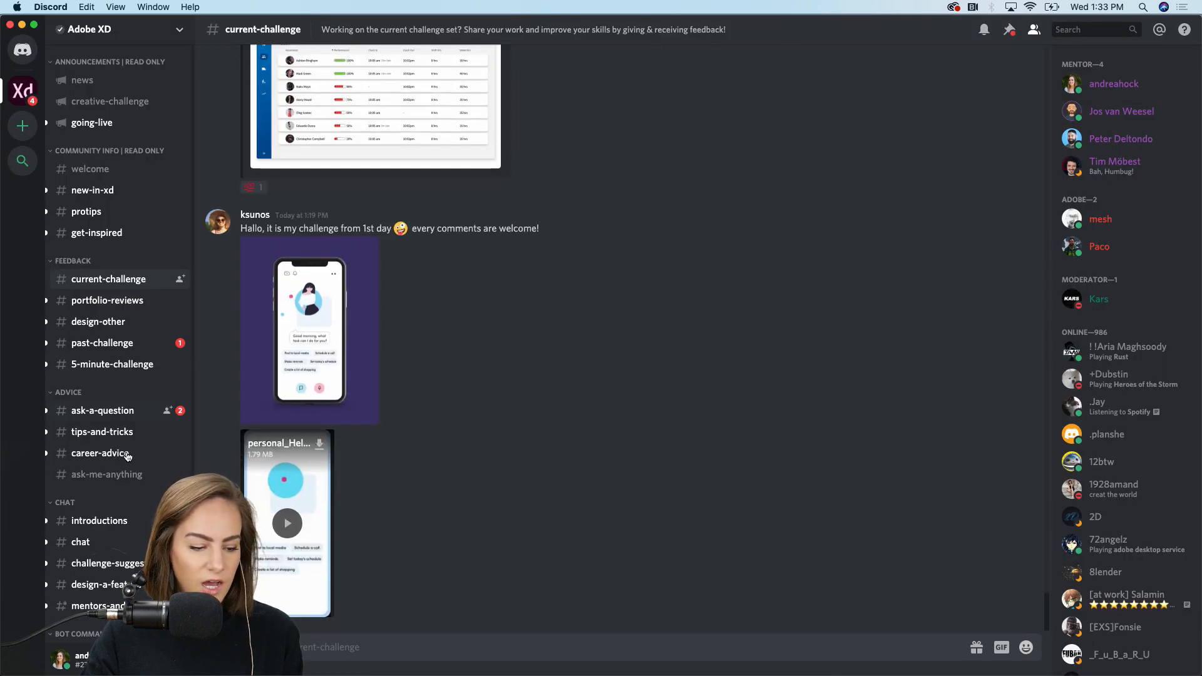
pyautogui.click(85, 526)
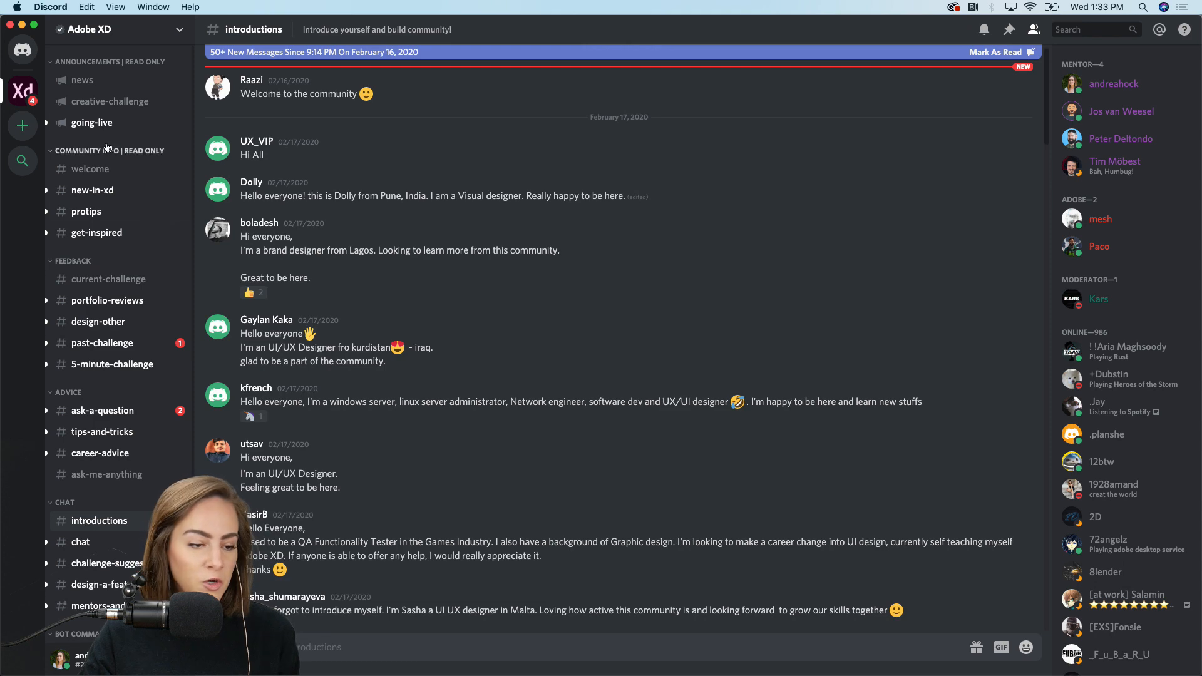
pyautogui.click(112, 101)
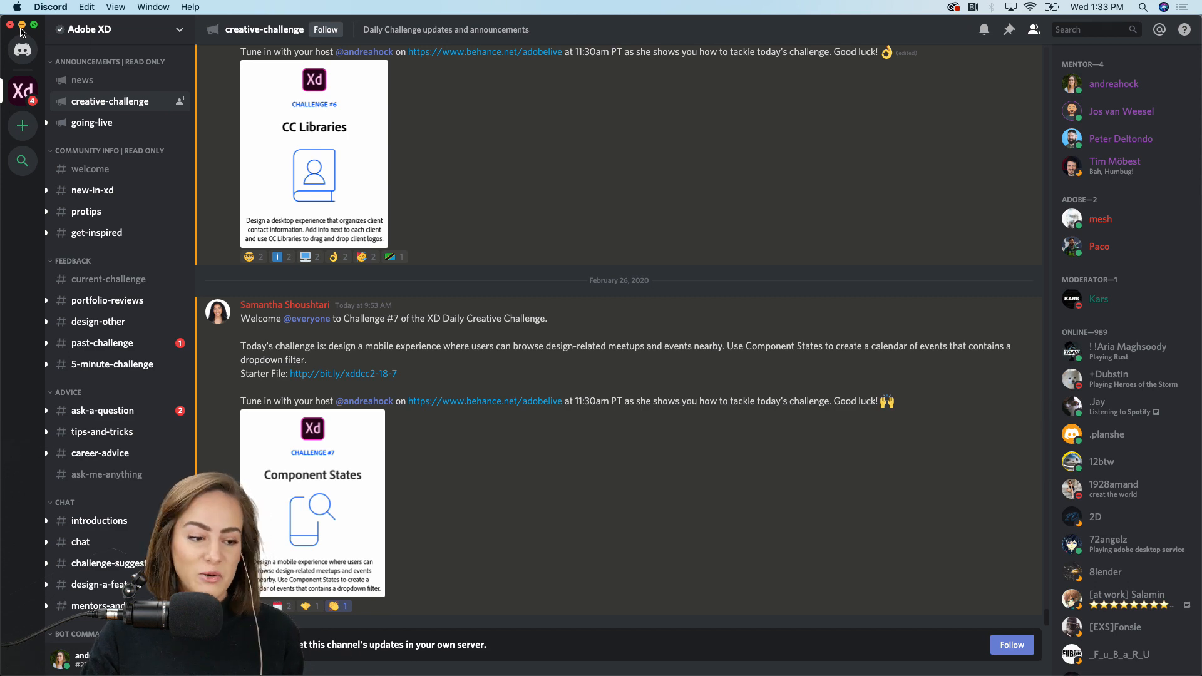
# Step: Return to the Behance challenge page, open the Component States starter files and download the Challenge 7 folder from Dropbox
pyautogui.click(22, 26)
pyautogui.scroll(7, 544, 295)
pyautogui.scroll(3, 545, 289)
pyautogui.scroll(-4, 545, 290)
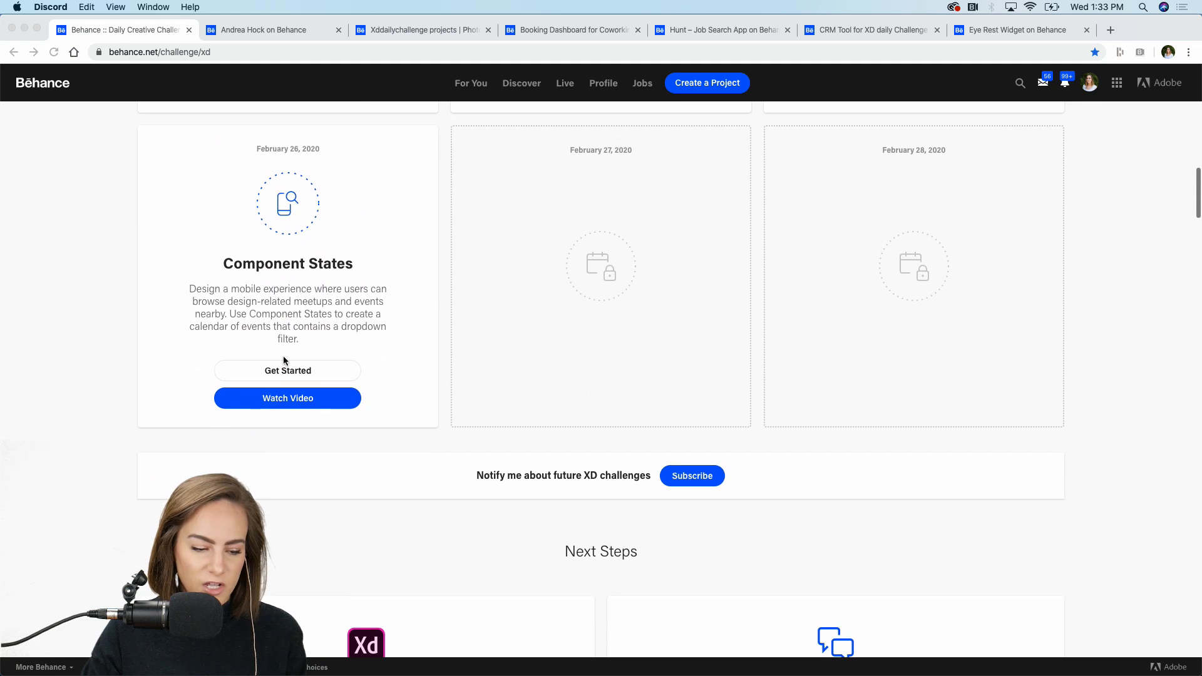
pyautogui.click(301, 374)
pyautogui.click(301, 374)
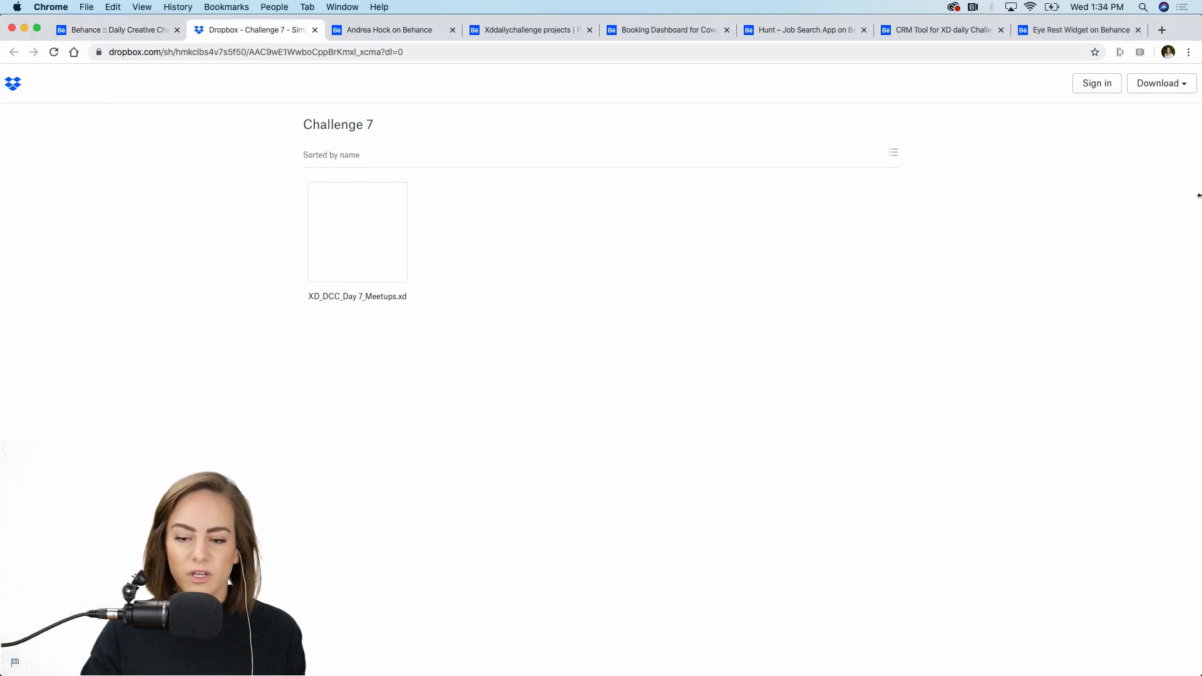
pyautogui.click(1168, 85)
pyautogui.click(1124, 114)
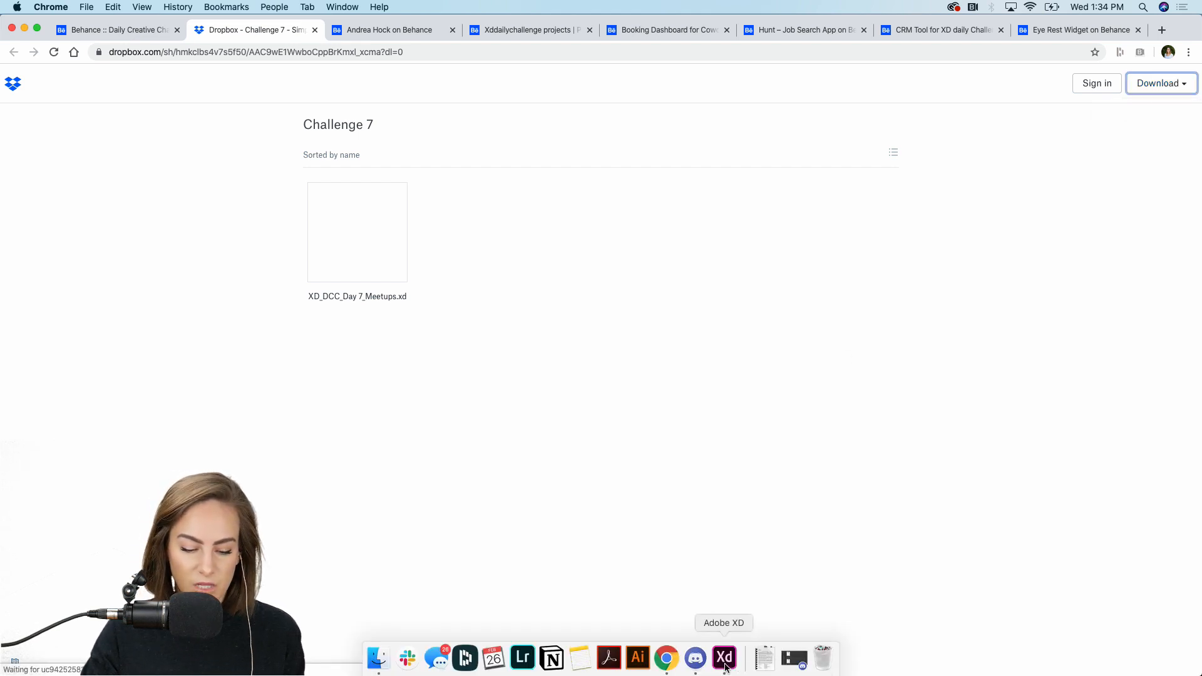
# Step: Switch to Adobe XD and read the challenge prompt in the XD_DCC_Day 7_Meetups starter file
pyautogui.click(725, 663)
pyautogui.scroll(5, 584, 365)
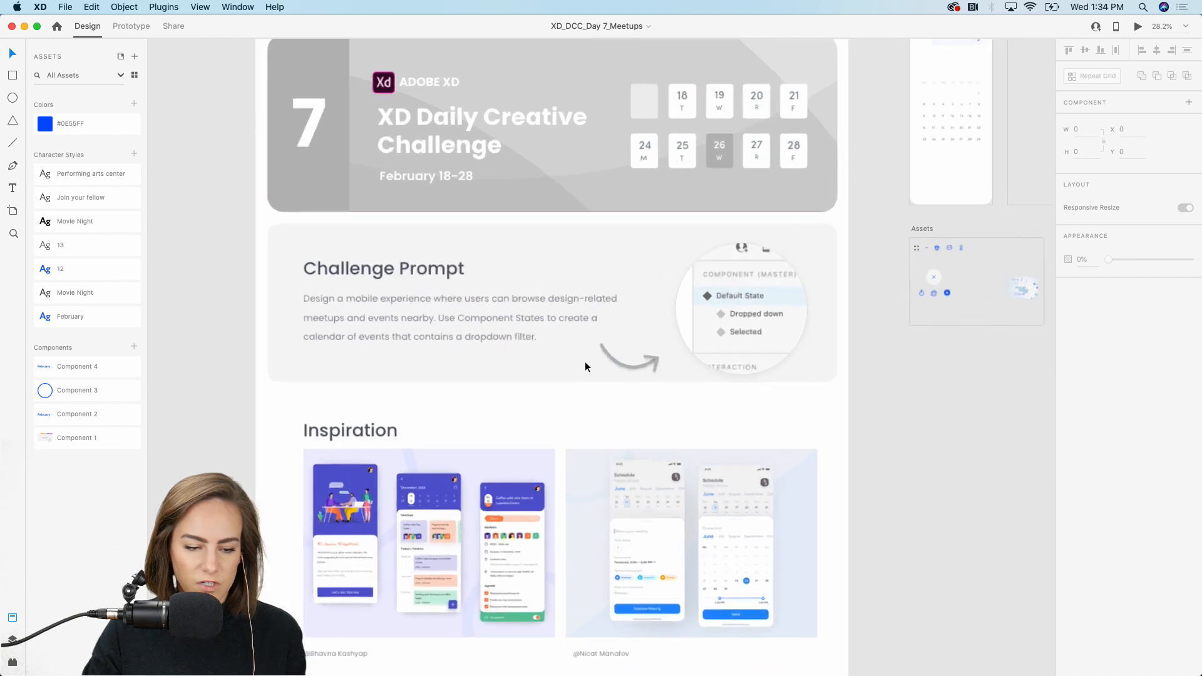
pyautogui.scroll(3, 585, 362)
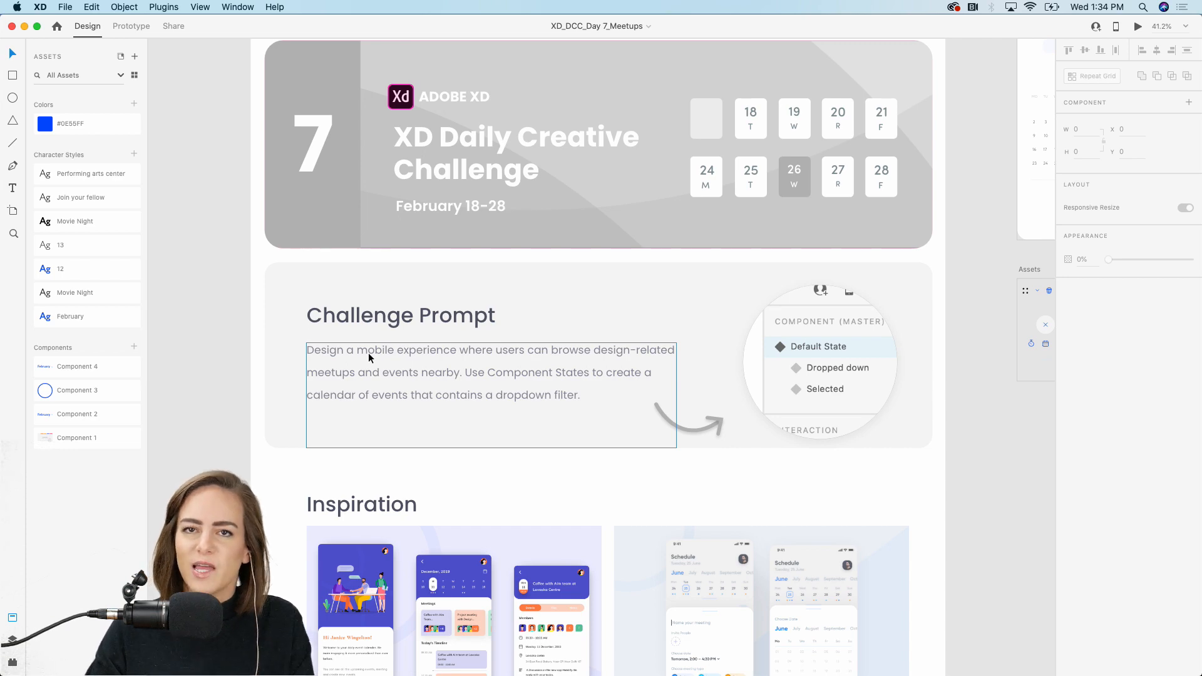
# Step: Examine the two inspiration designs below the challenge prompt up close, first the daily event calendar app and then the Schedule app
pyautogui.scroll(-10, 368, 351)
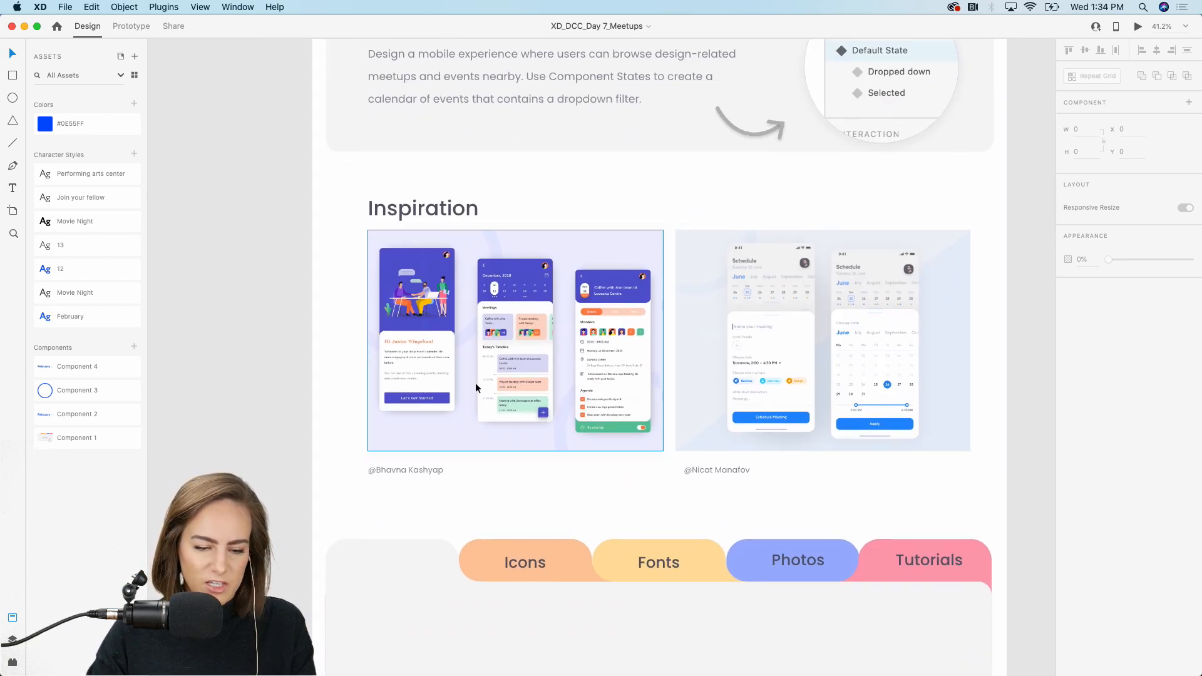
pyautogui.scroll(5, 475, 382)
pyautogui.scroll(2, 475, 382)
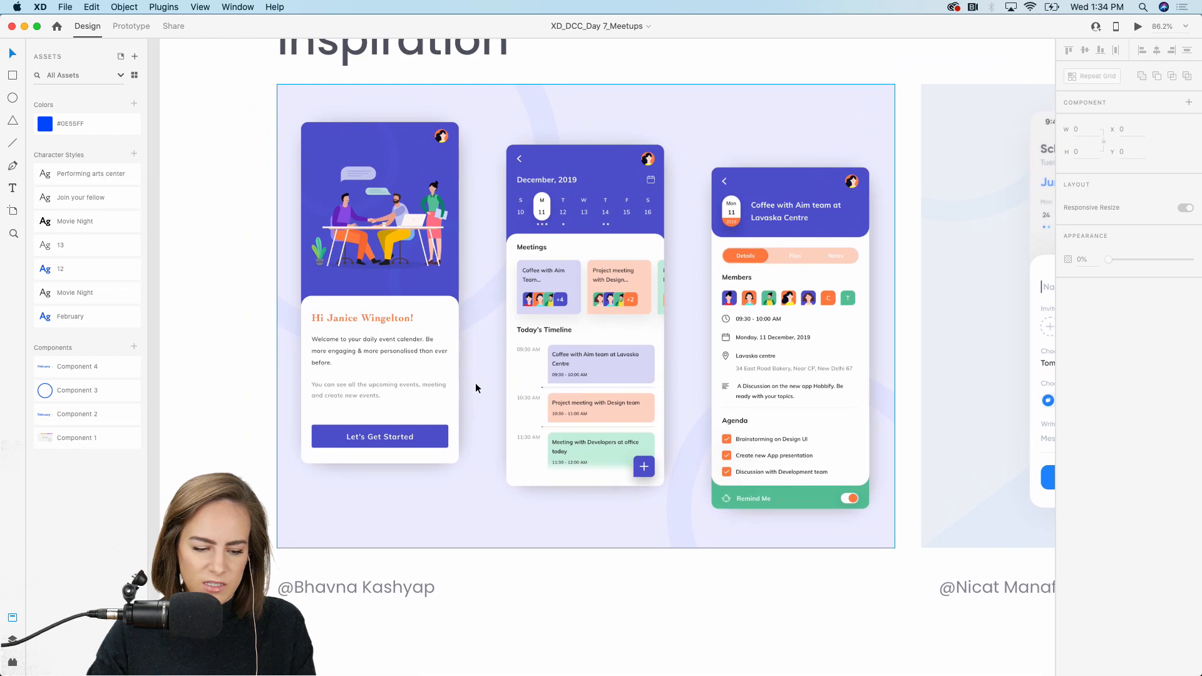
pyautogui.scroll(3, 476, 382)
pyautogui.scroll(3, 548, 606)
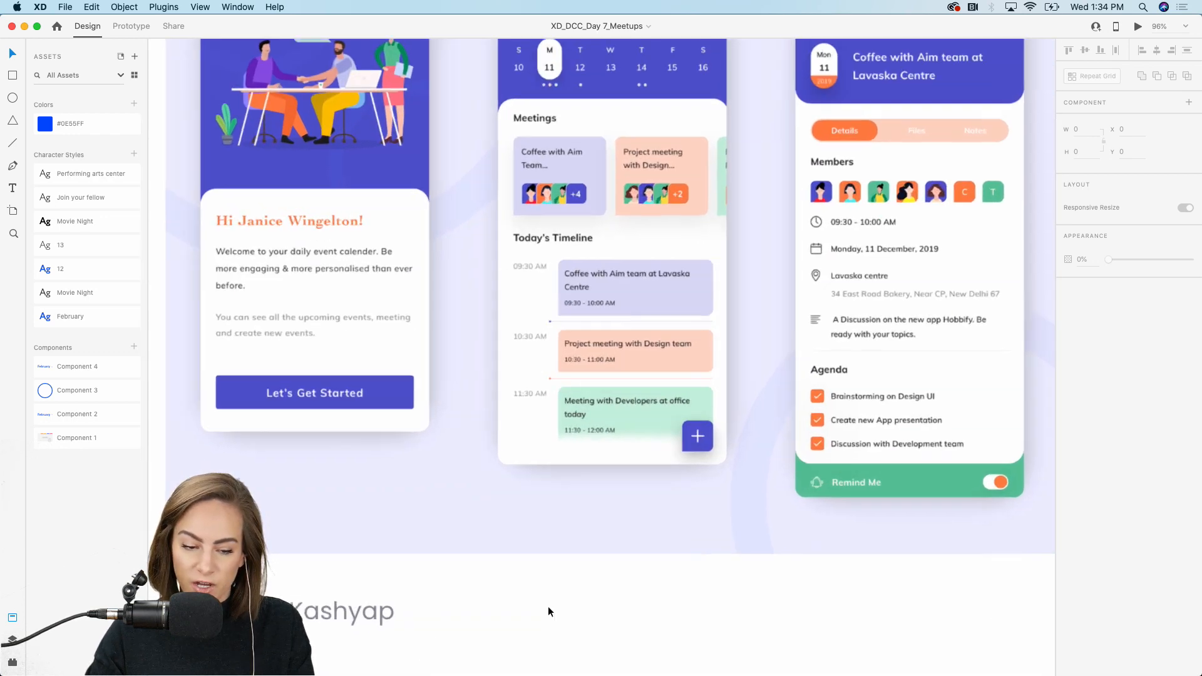
pyautogui.scroll(2, 547, 606)
pyautogui.hscroll(1, 547, 606)
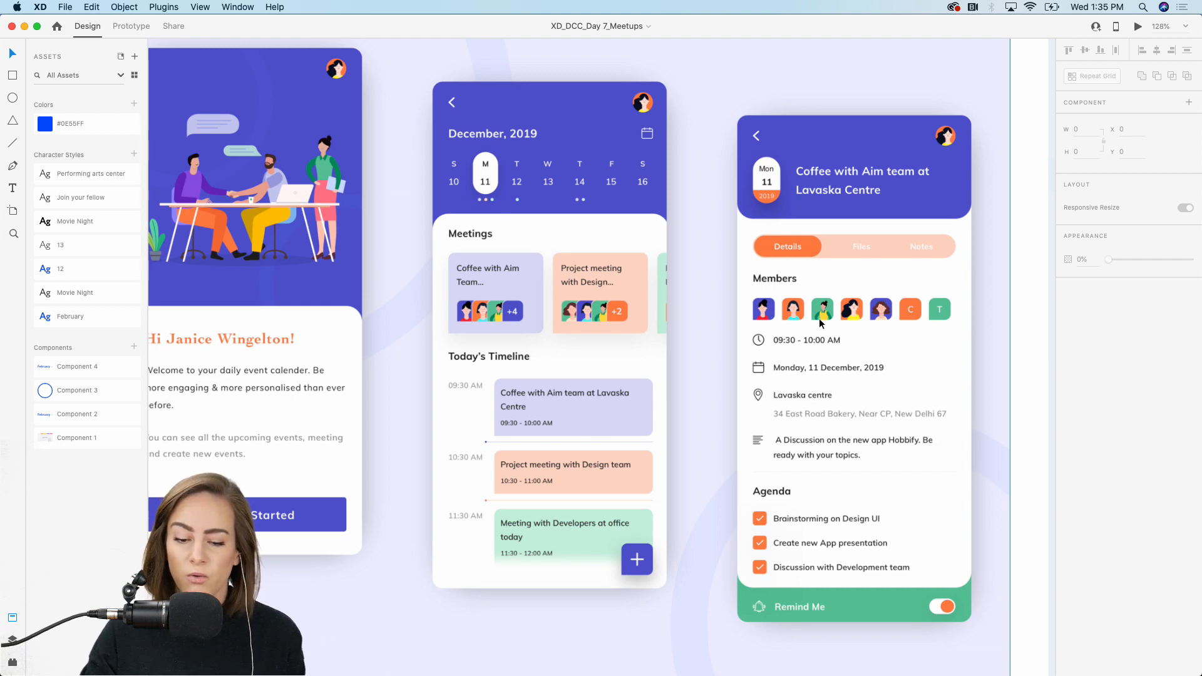
pyautogui.scroll(-5, 904, 317)
pyautogui.scroll(2, 904, 317)
pyautogui.hscroll(10, 904, 317)
pyautogui.scroll(3, 906, 322)
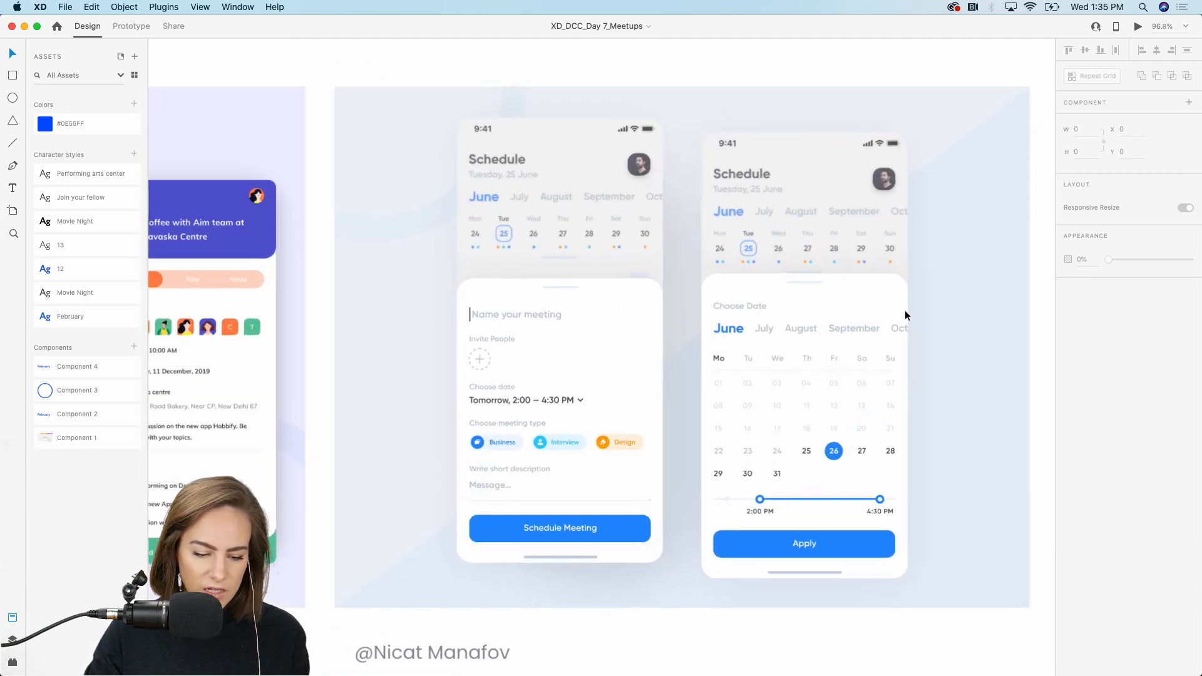
pyautogui.scroll(2, 905, 322)
pyautogui.scroll(1, 904, 309)
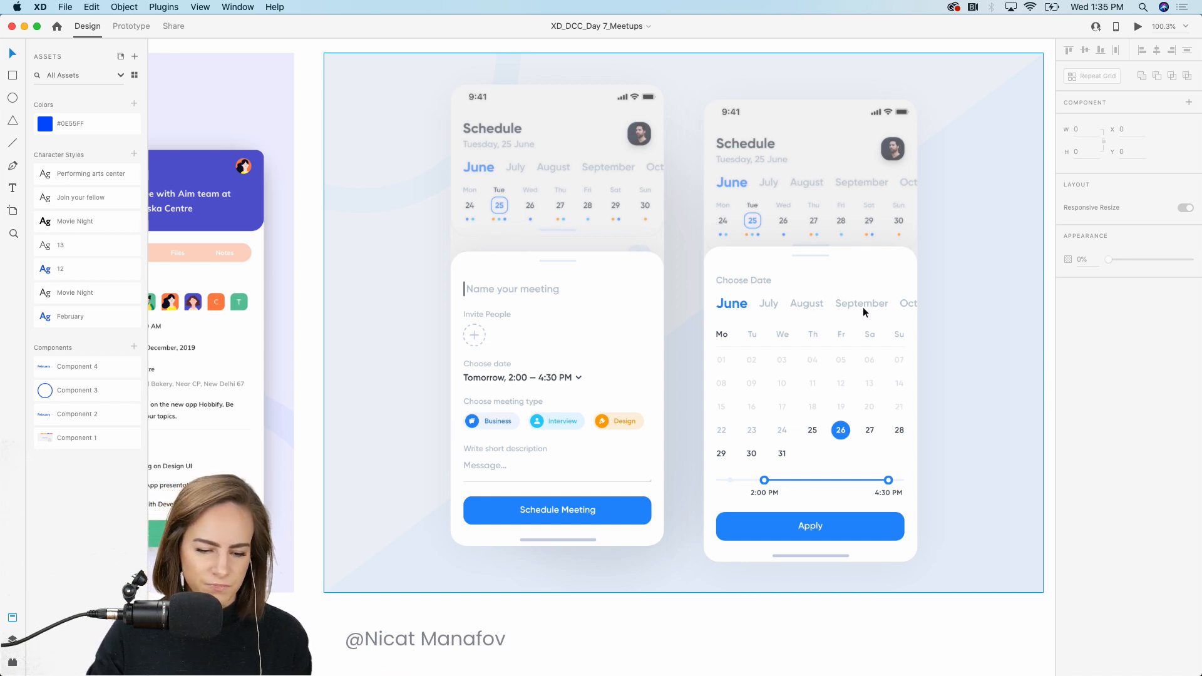
# Step: Look over the Resource Booklet and the work-sharing and tips sections at the end of the starter artboard
pyautogui.scroll(-5, 824, 466)
pyautogui.scroll(-5, 824, 467)
pyautogui.scroll(-3, 823, 466)
pyautogui.scroll(-2, 824, 476)
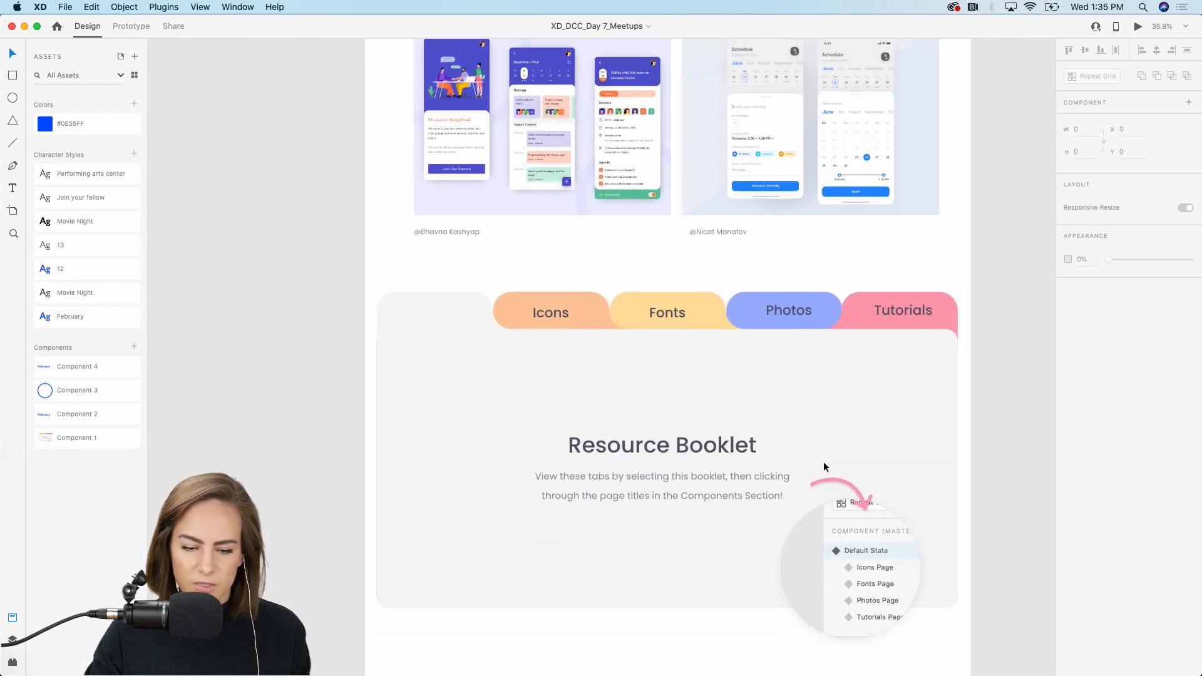
pyautogui.scroll(-2, 824, 495)
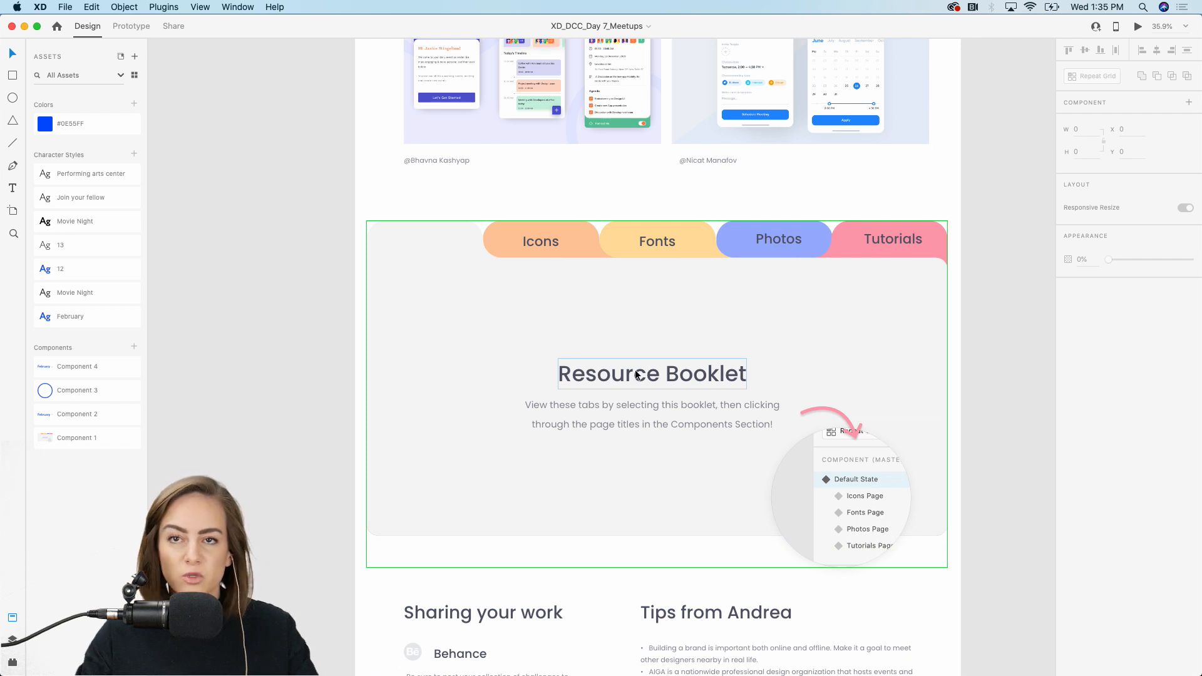
pyautogui.scroll(-5, 635, 374)
pyautogui.scroll(4, 635, 369)
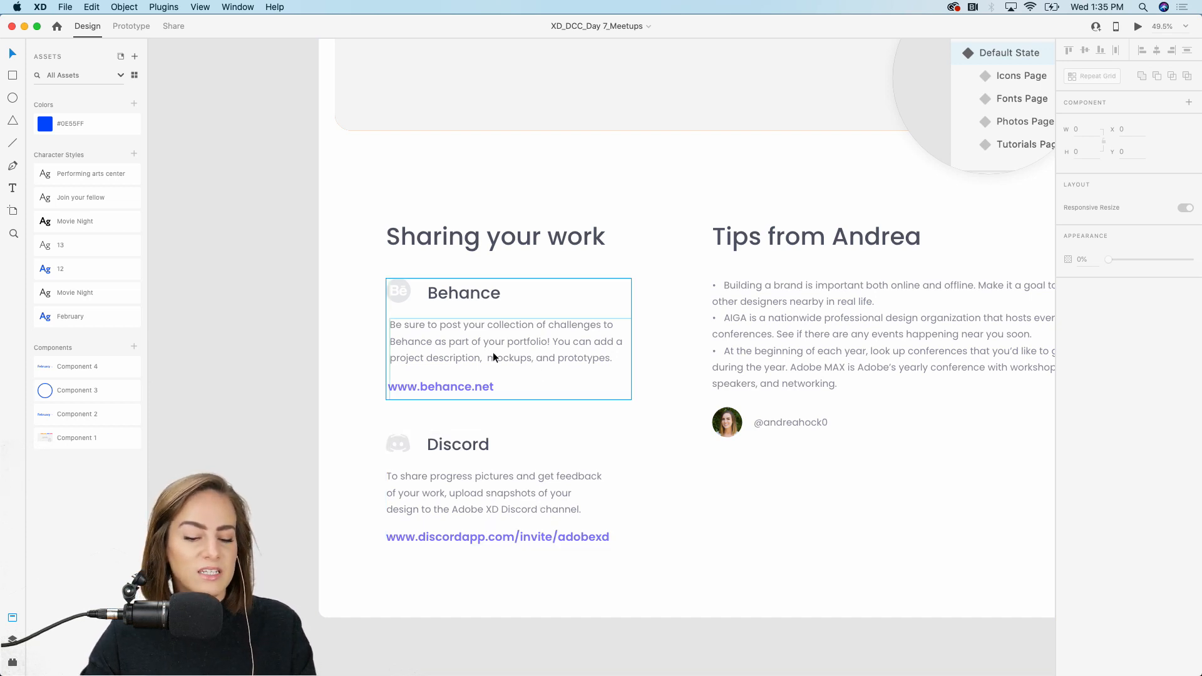
pyautogui.scroll(-5, 493, 352)
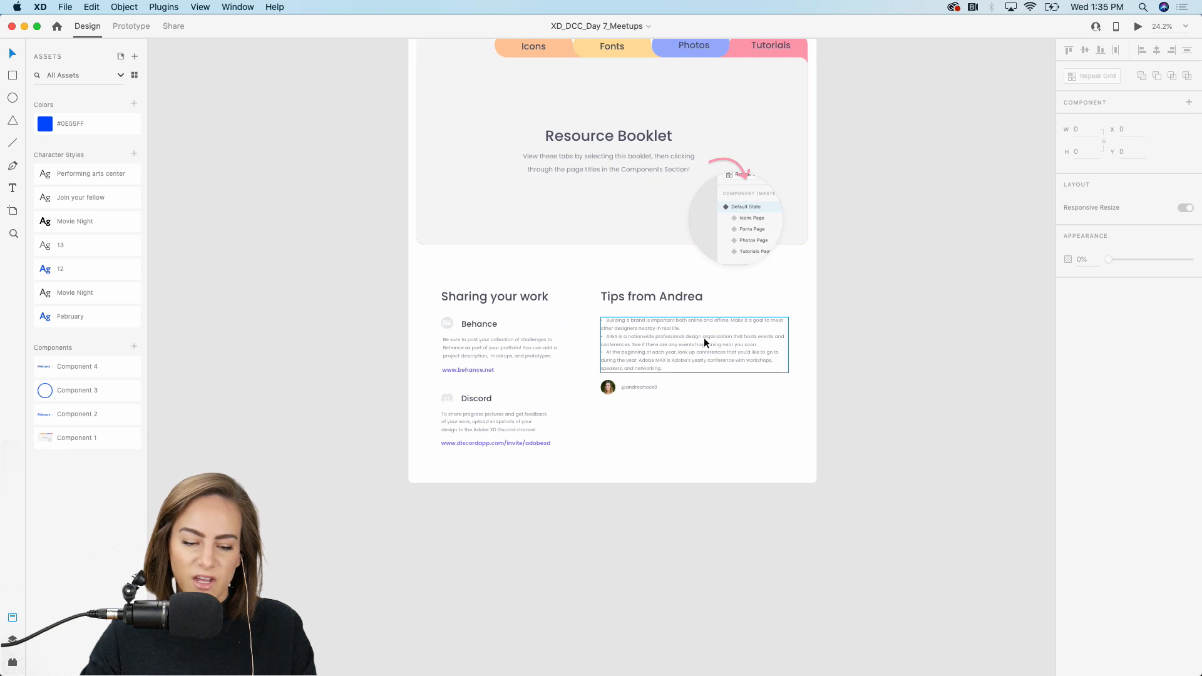
pyautogui.scroll(3, 685, 309)
pyautogui.hscroll(3, 686, 309)
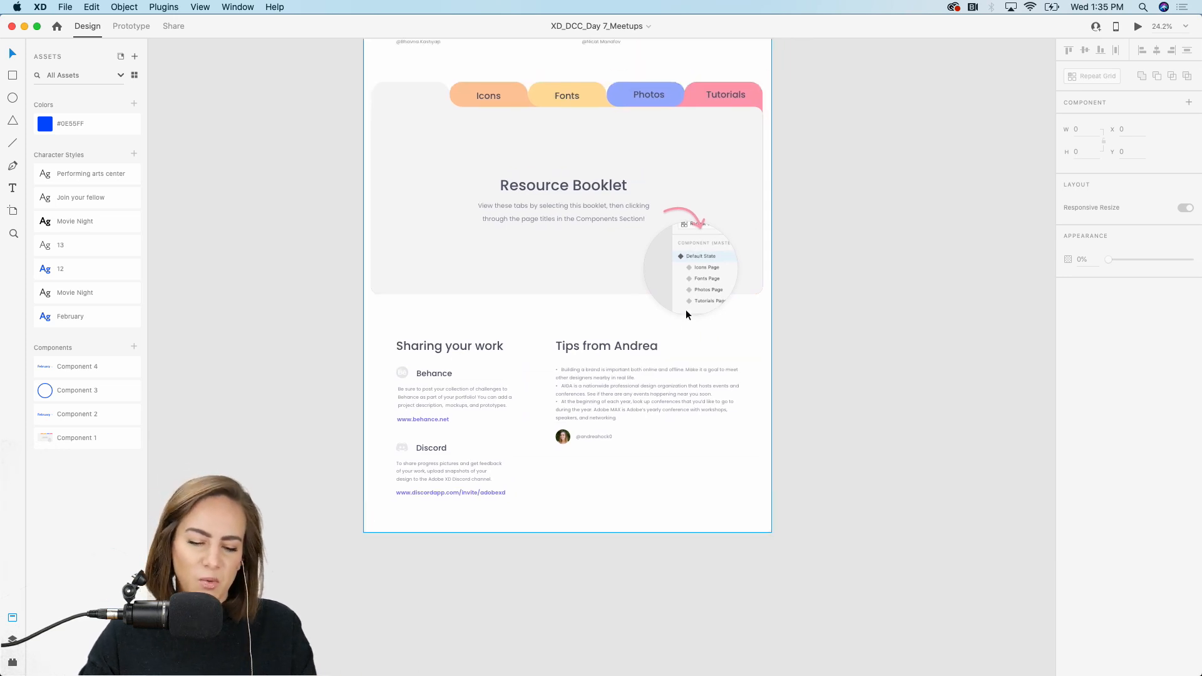
# Step: Look over the starter Calendar of Events, Calendar w details and One Event artboards and the Assets artboard beside the challenge brief
pyautogui.scroll(10, 662, 418)
pyautogui.hscroll(3, 662, 419)
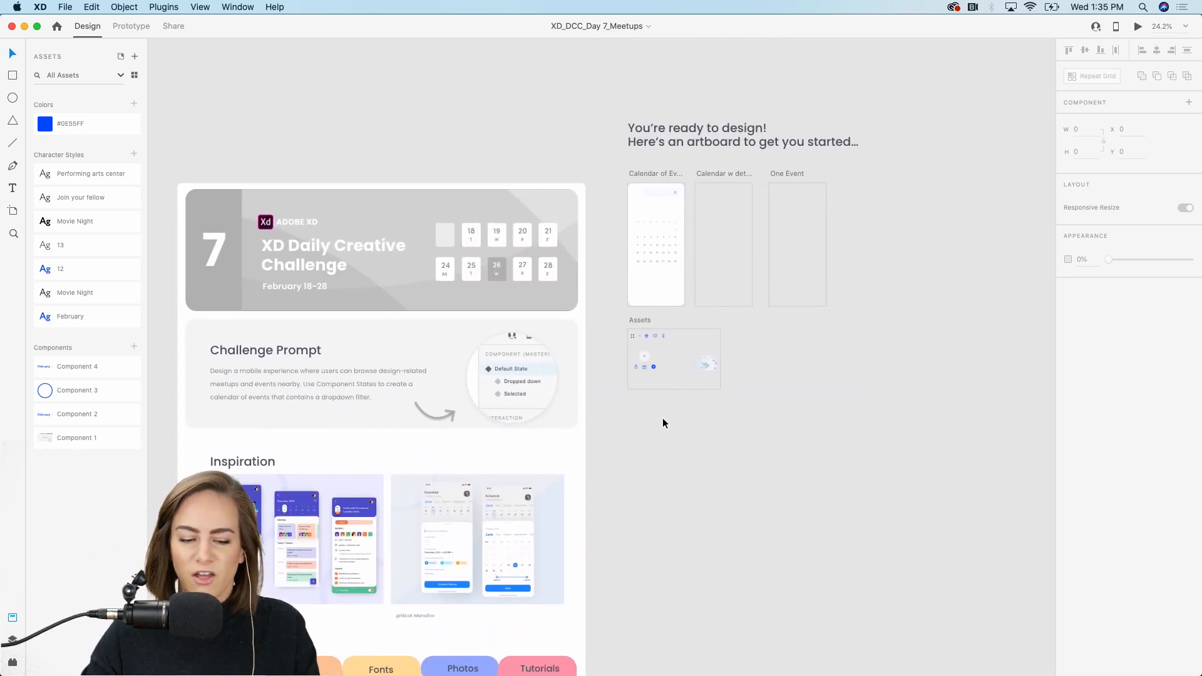
pyautogui.scroll(10, 700, 252)
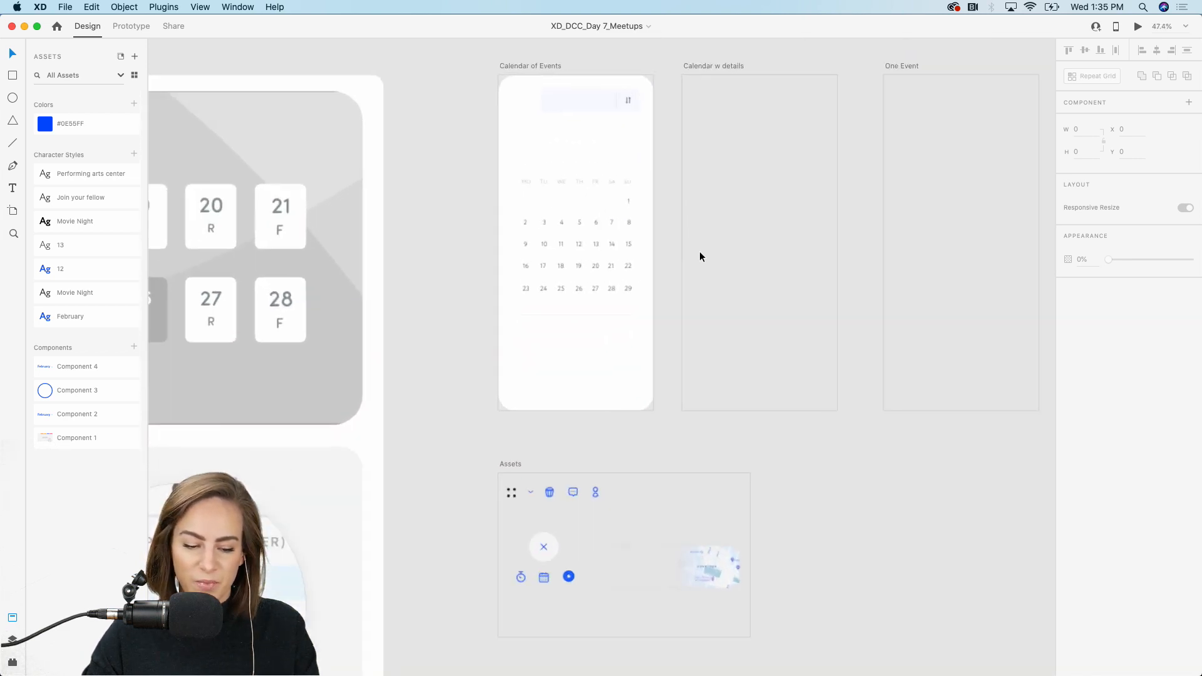
pyautogui.scroll(3, 700, 254)
pyautogui.hscroll(3, 700, 253)
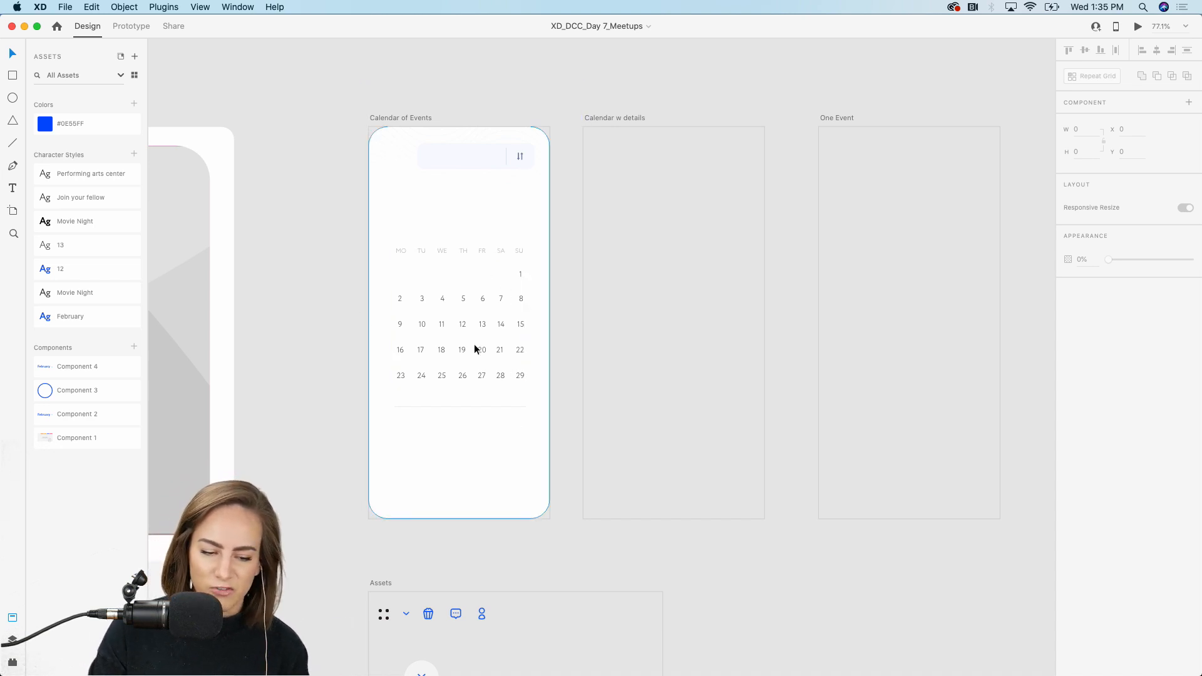
pyautogui.scroll(5, 530, 368)
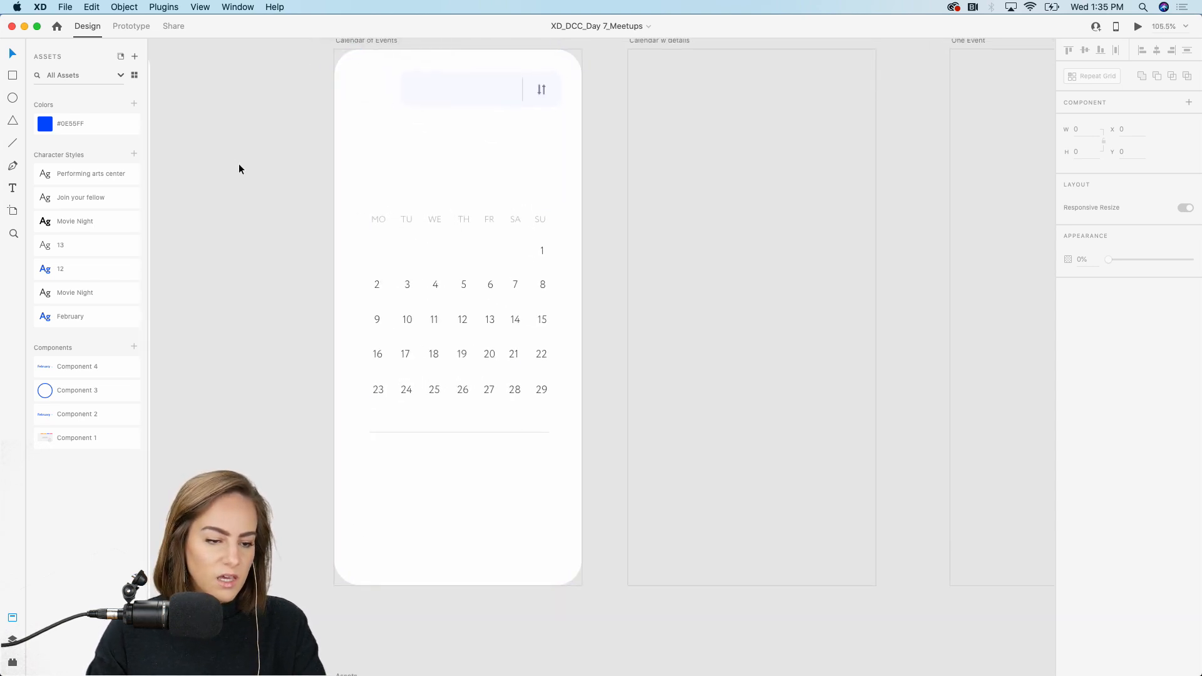
# Step: Look at the installed plugins, including Calendar and the Google Sheets options, and close the list without running any
pyautogui.click(164, 7)
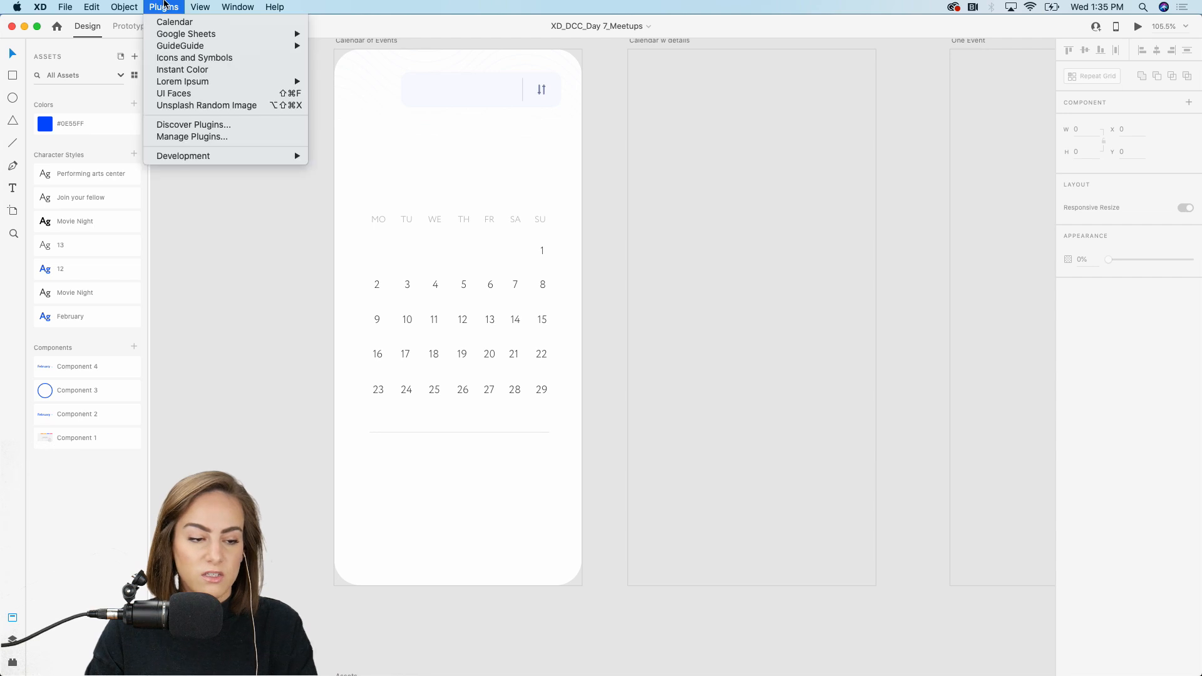
pyautogui.moveTo(171, 38)
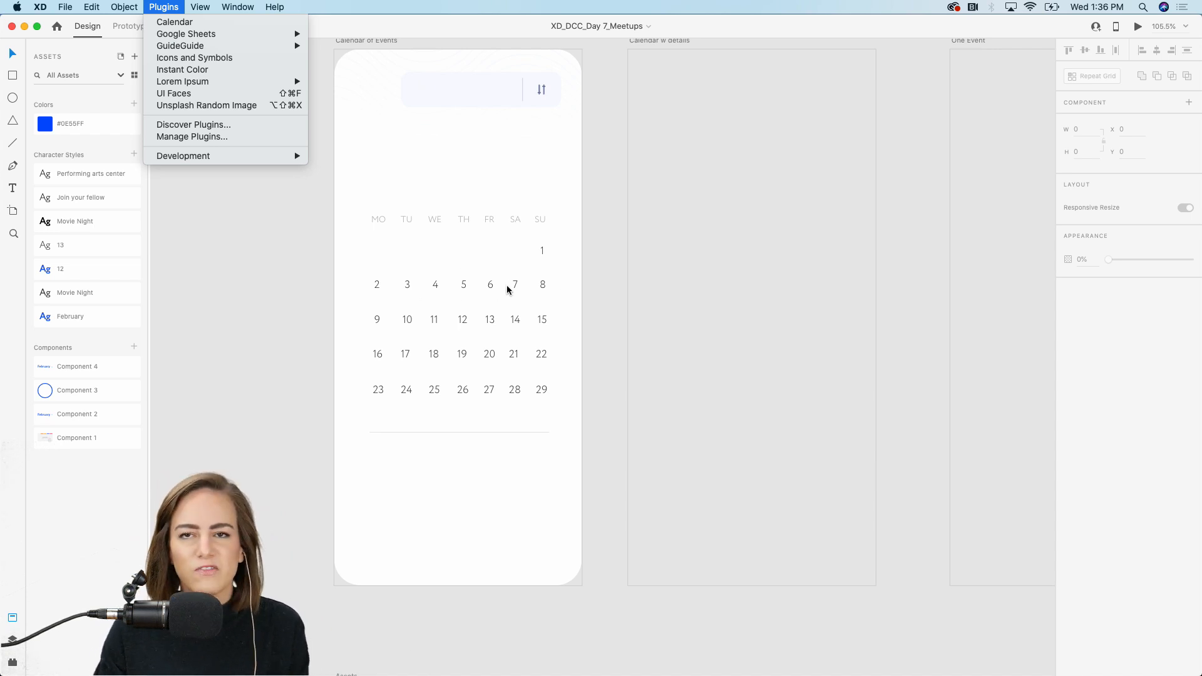
pyautogui.moveTo(243, 35)
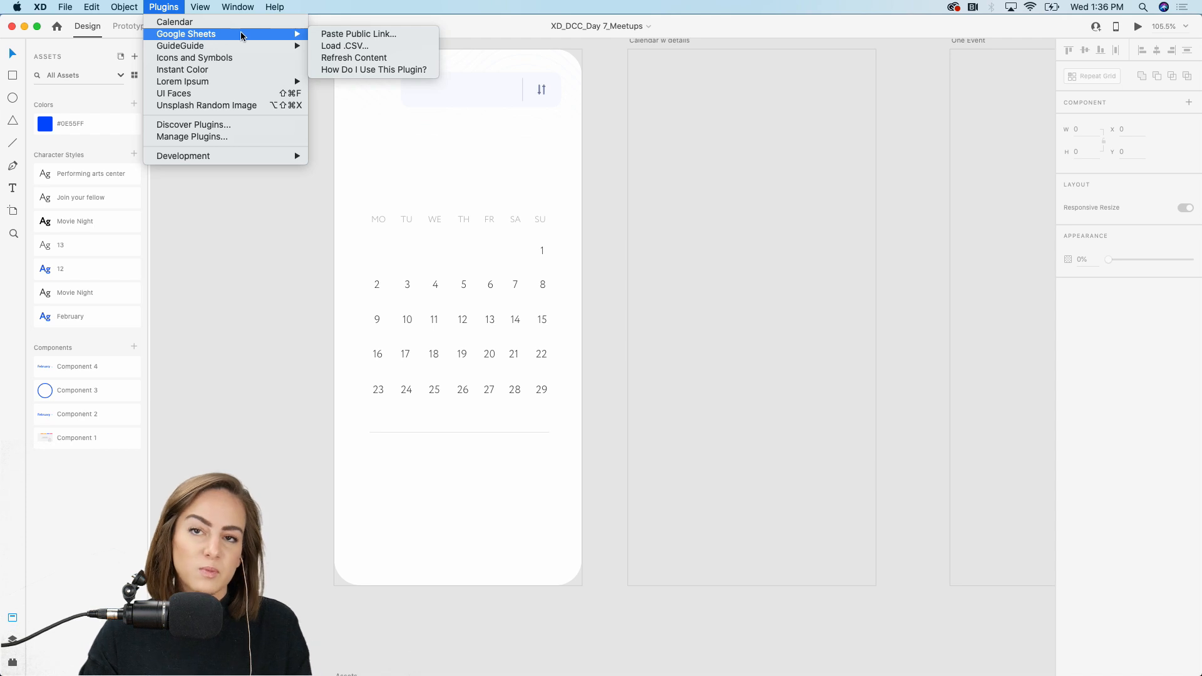
pyautogui.click(240, 349)
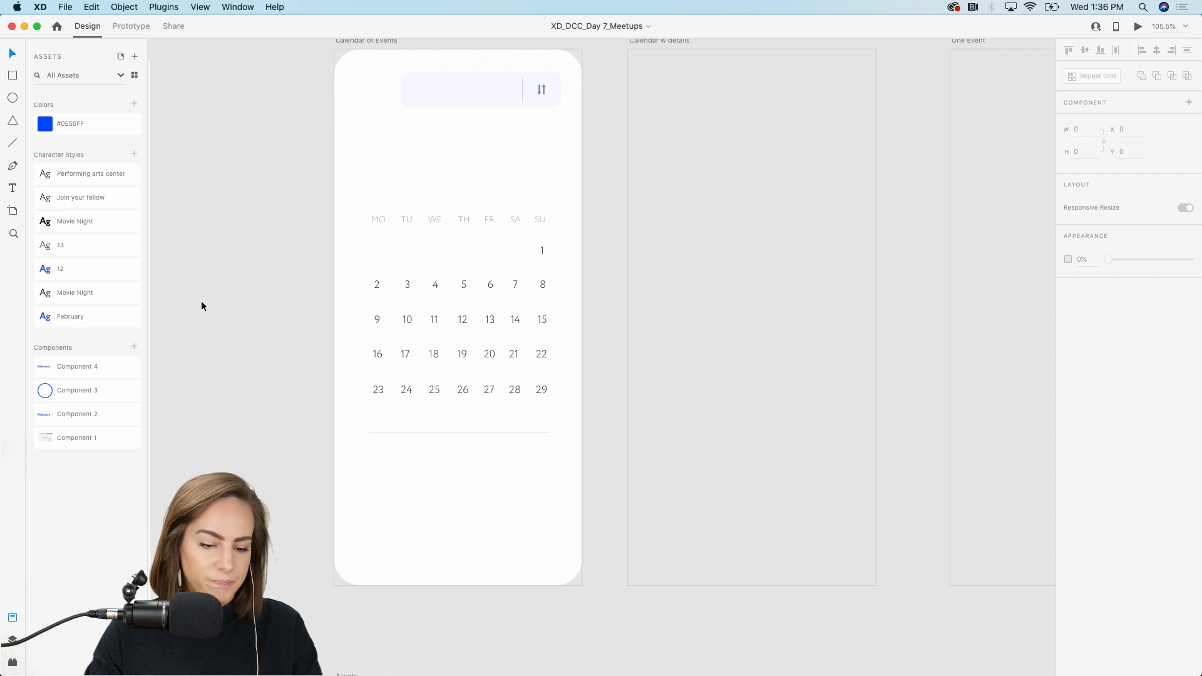
# Step: Copy the four-dot menu icon from the Assets artboard to Calendar of Events, left of the search bar at about X 46, Y 49
pyautogui.scroll(-2, 201, 301)
pyautogui.hscroll(-2, 201, 300)
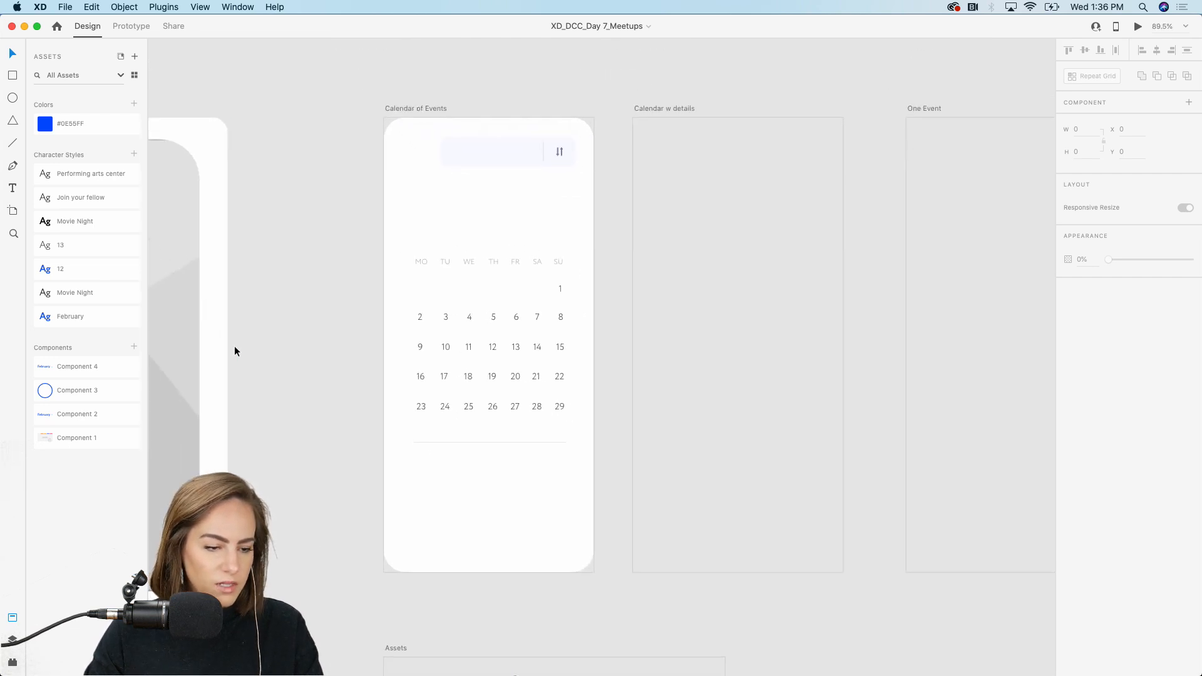
pyautogui.scroll(-3, 235, 347)
pyautogui.hscroll(-1, 235, 347)
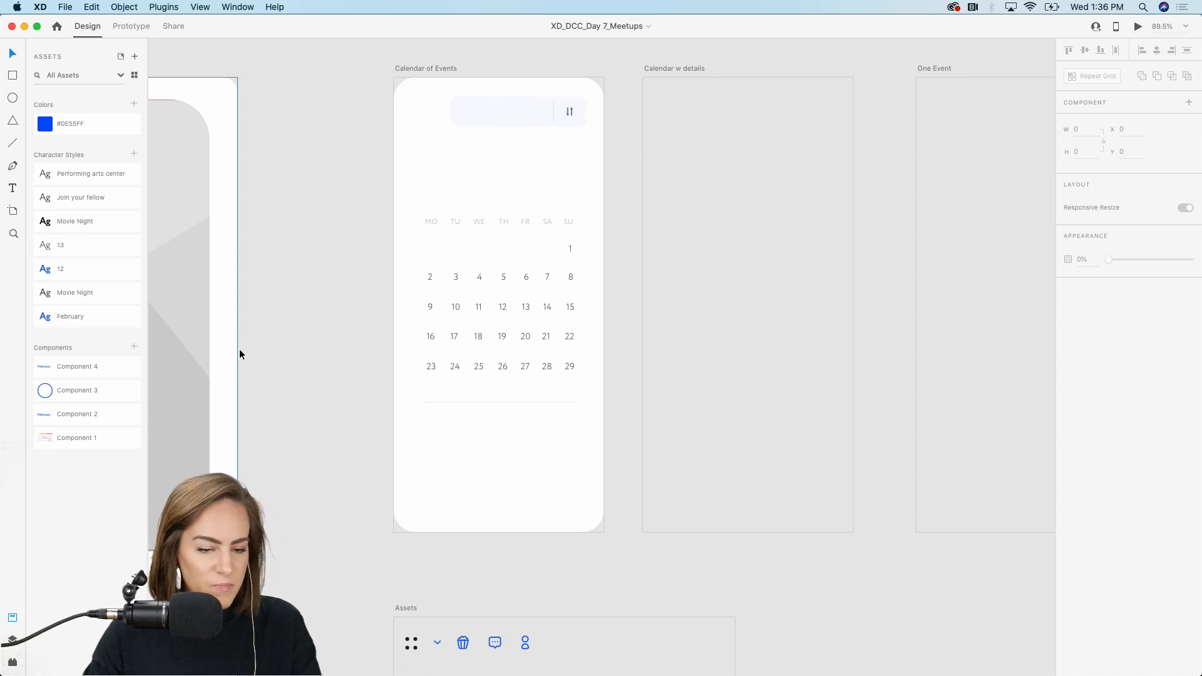
pyautogui.scroll(-3, 306, 407)
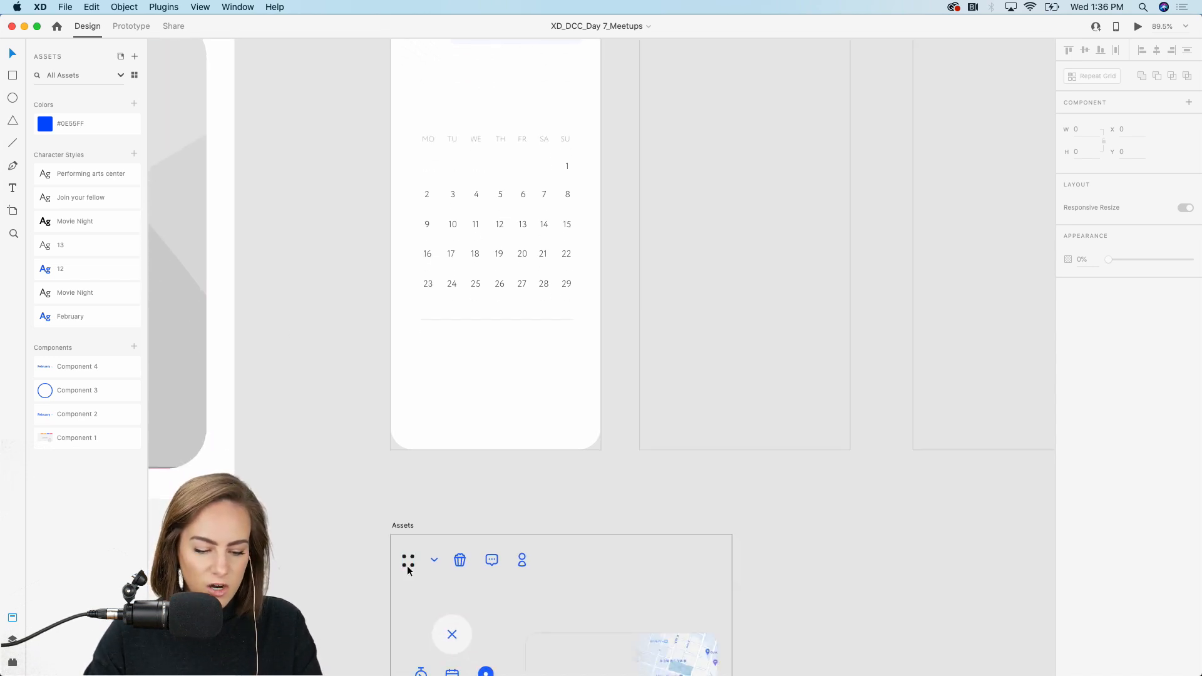
pyautogui.click(408, 567)
pyautogui.scroll(5, 415, 501)
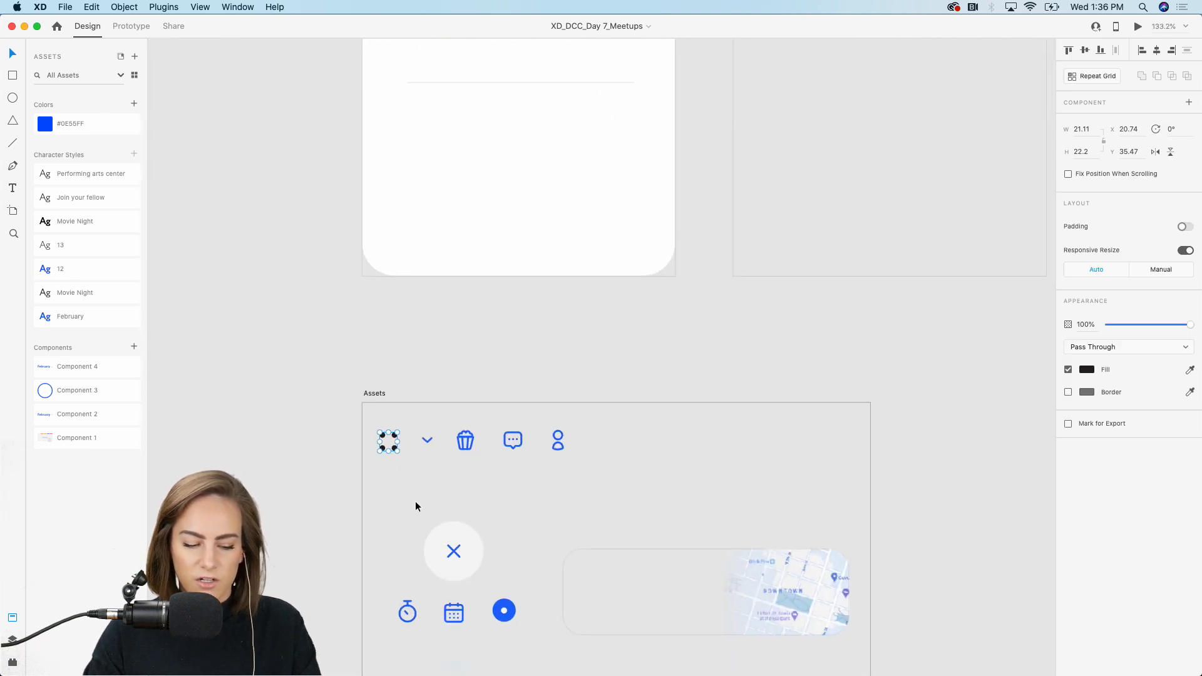
pyautogui.scroll(5, 416, 506)
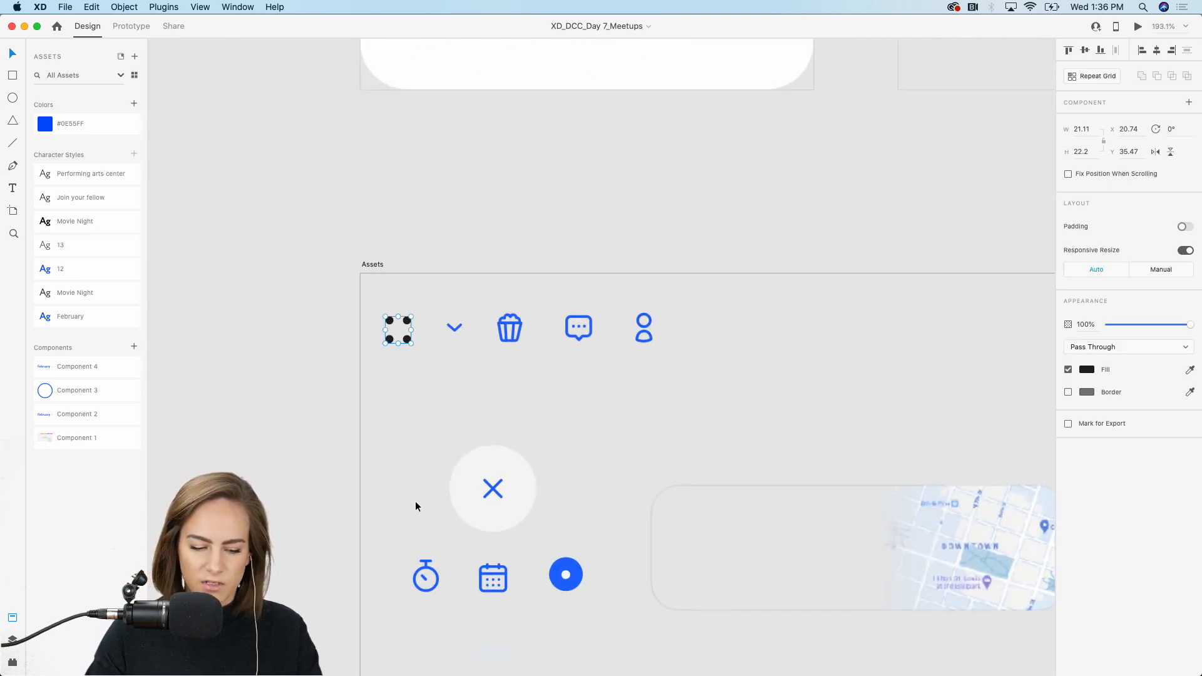
pyautogui.press('super+c')
pyautogui.scroll(-5, 415, 501)
pyautogui.scroll(10, 415, 501)
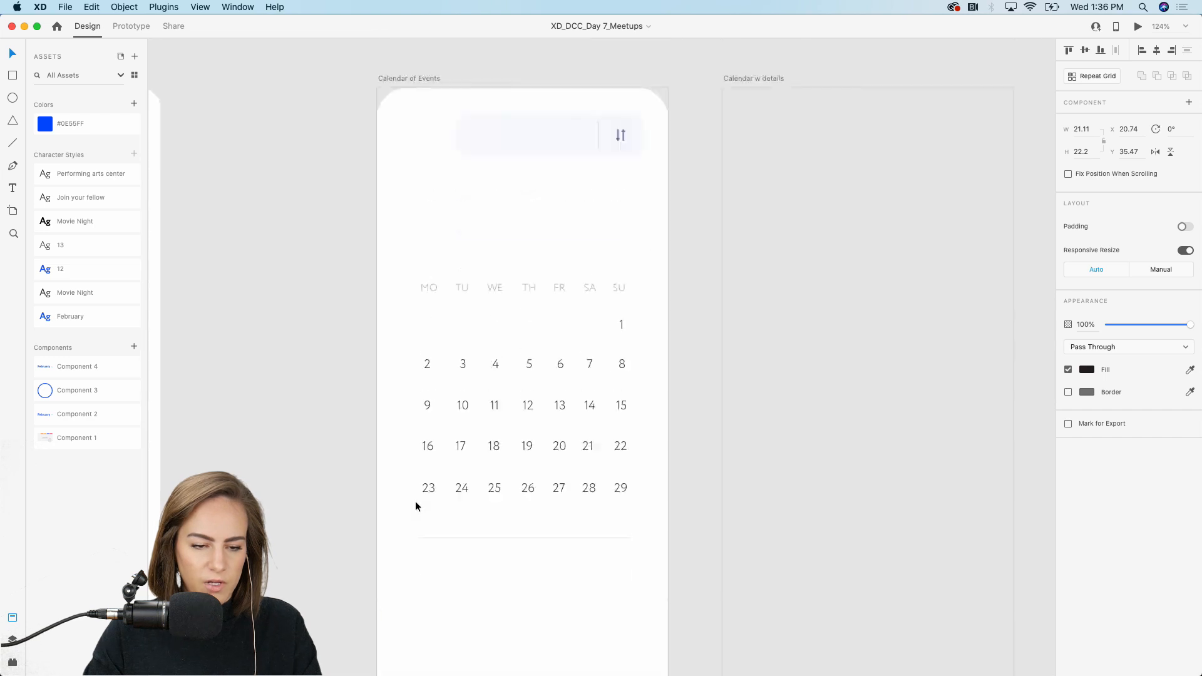
pyautogui.scroll(8, 419, 294)
pyautogui.press('super+v')
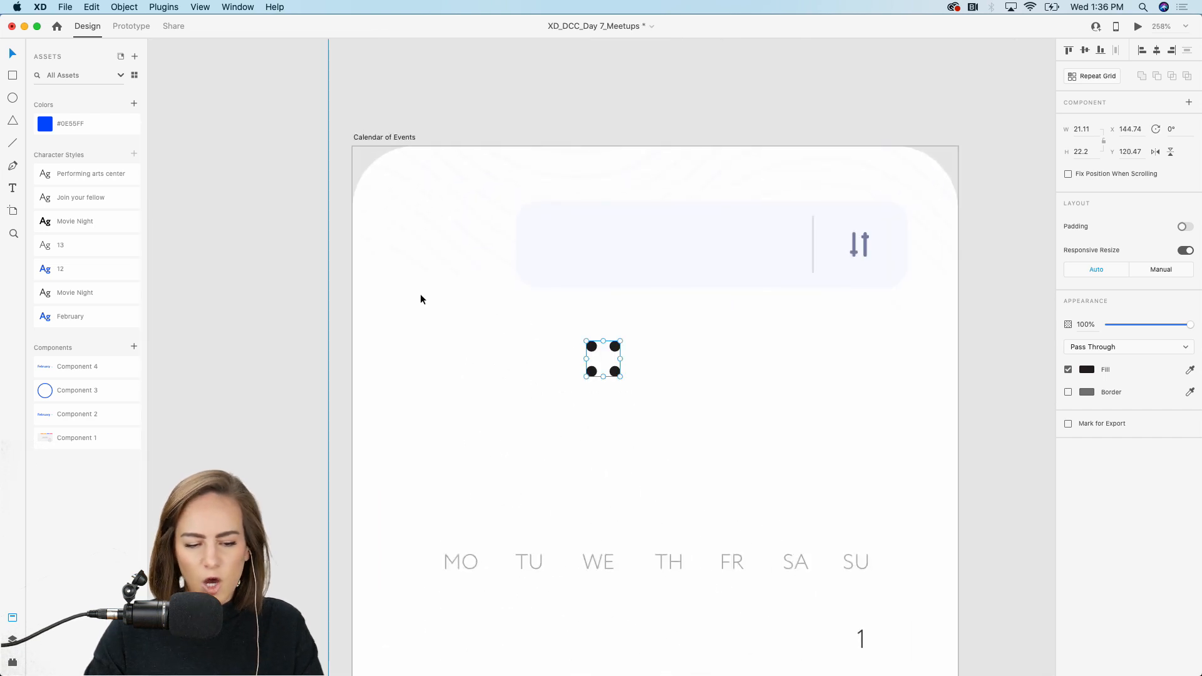
pyautogui.moveTo(610, 345); pyautogui.dragTo(453, 234)
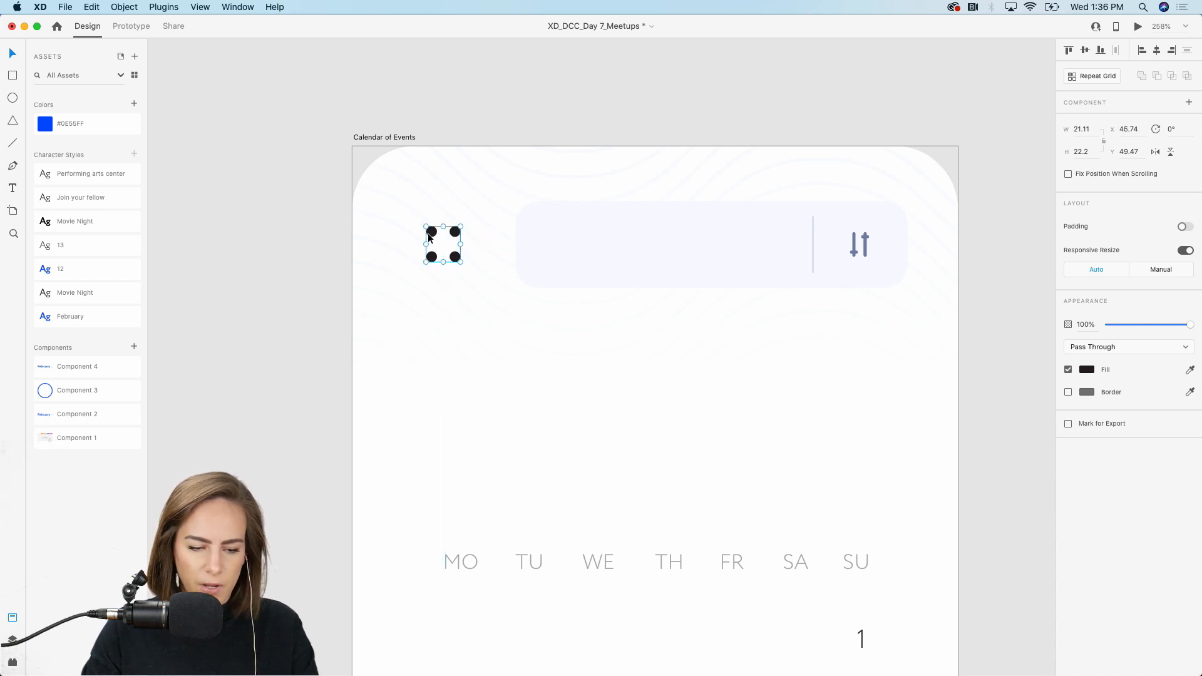
pyautogui.click(266, 294)
# Step: Add the text "February" above the weekday row on the Calendar of Events artboard as point text at X 46, Y 160
pyautogui.scroll(-5, 265, 294)
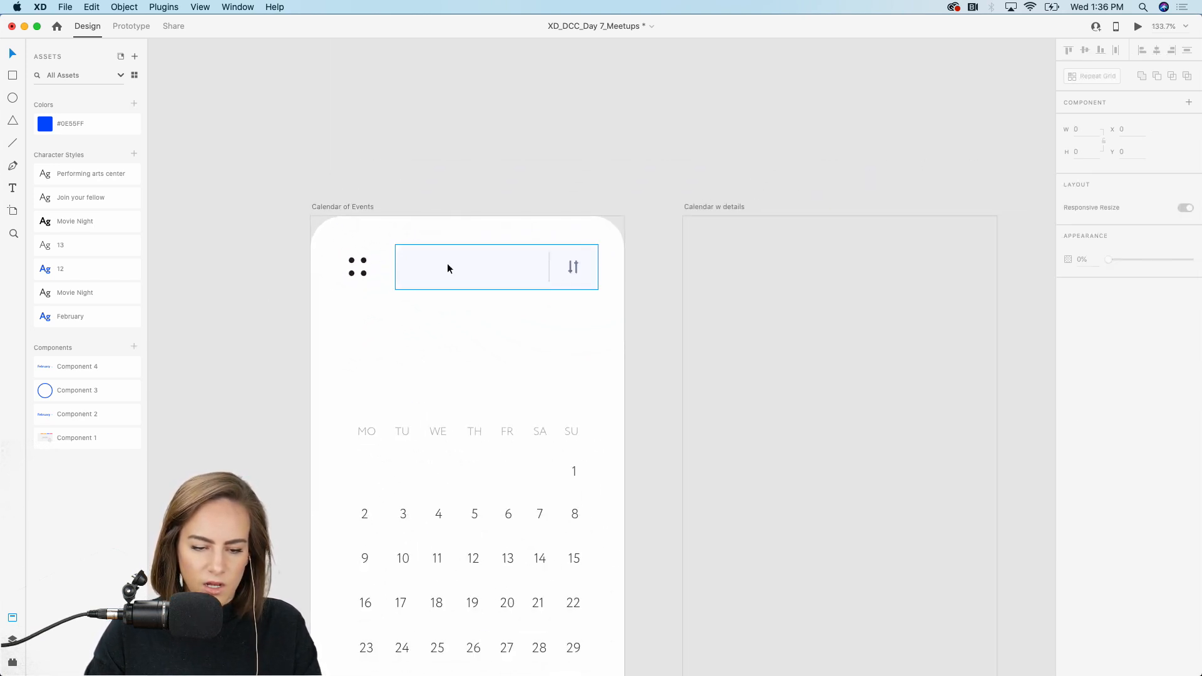
pyautogui.scroll(-5, 558, 265)
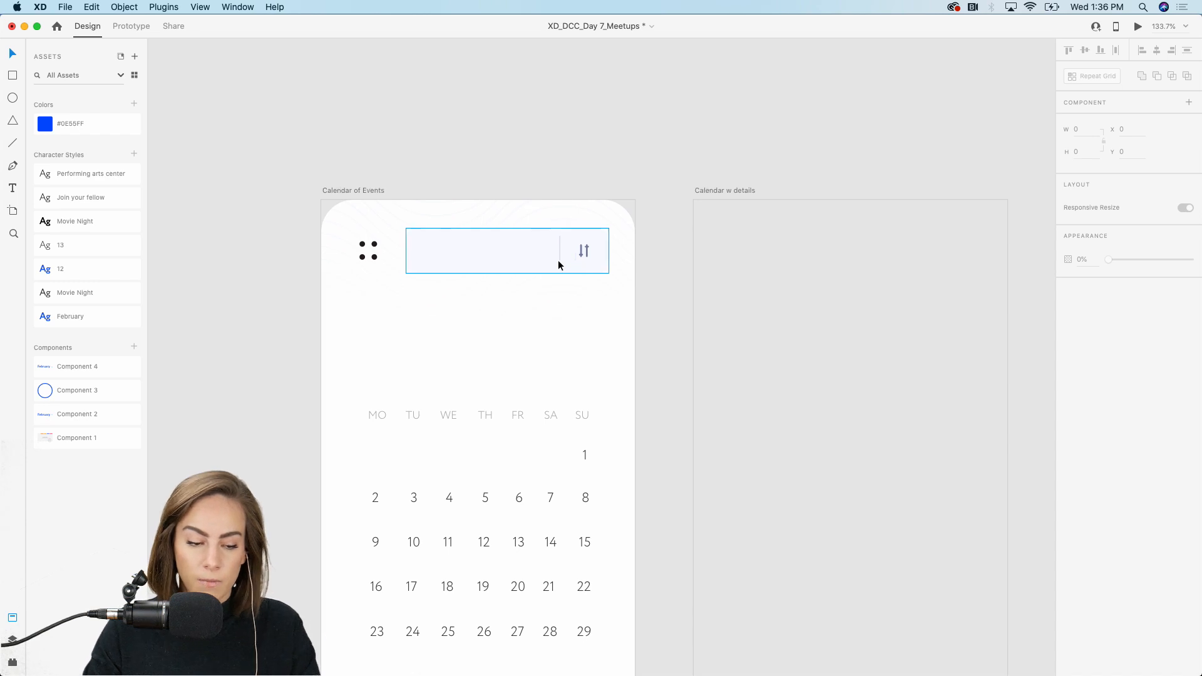
pyautogui.click(12, 188)
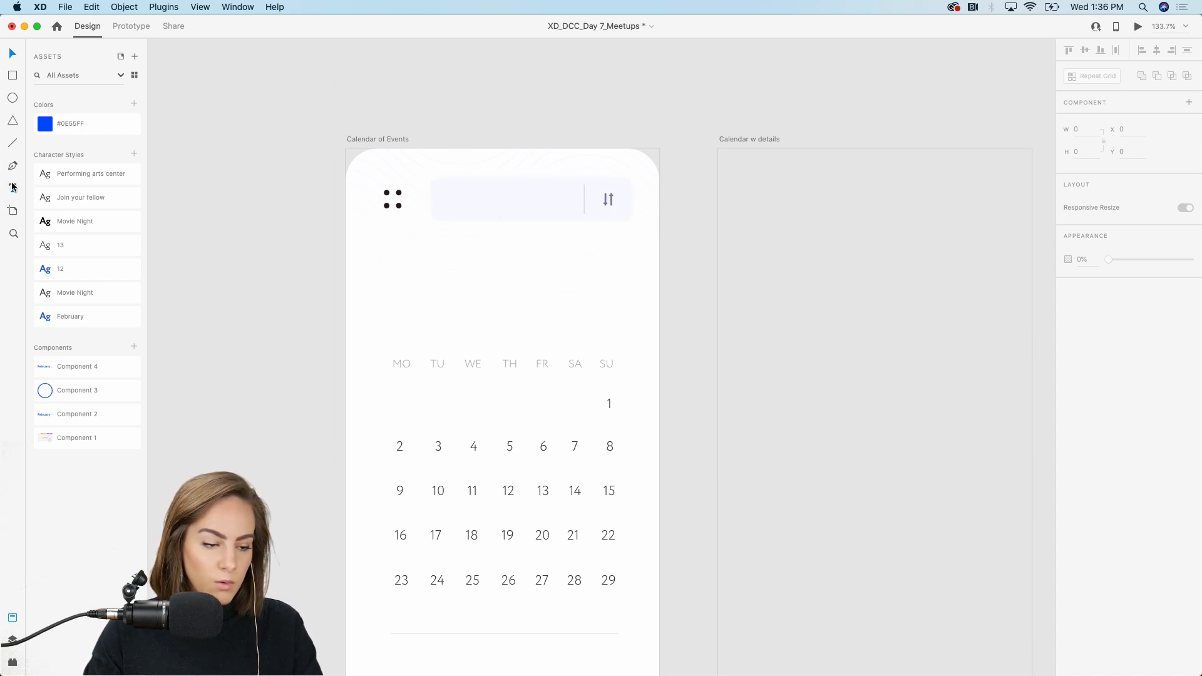
pyautogui.moveTo(374, 279); pyautogui.dragTo(573, 377)
pyautogui.write('February')
pyautogui.press('Escape')
pyautogui.press('v')
pyautogui.click(1136, 369)
pyautogui.moveTo(407, 291); pyautogui.dragTo(413, 292)
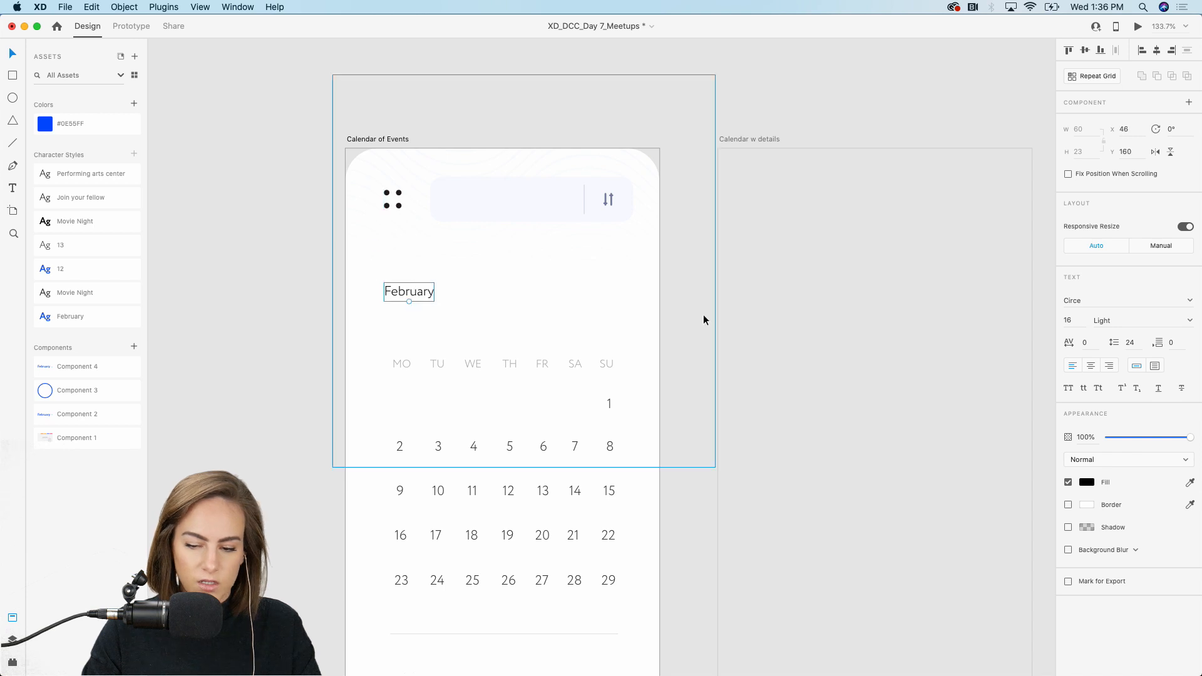
# Step: Convert the February label to area text, try resizing its text box, and switch it back to point text
pyautogui.click(1155, 367)
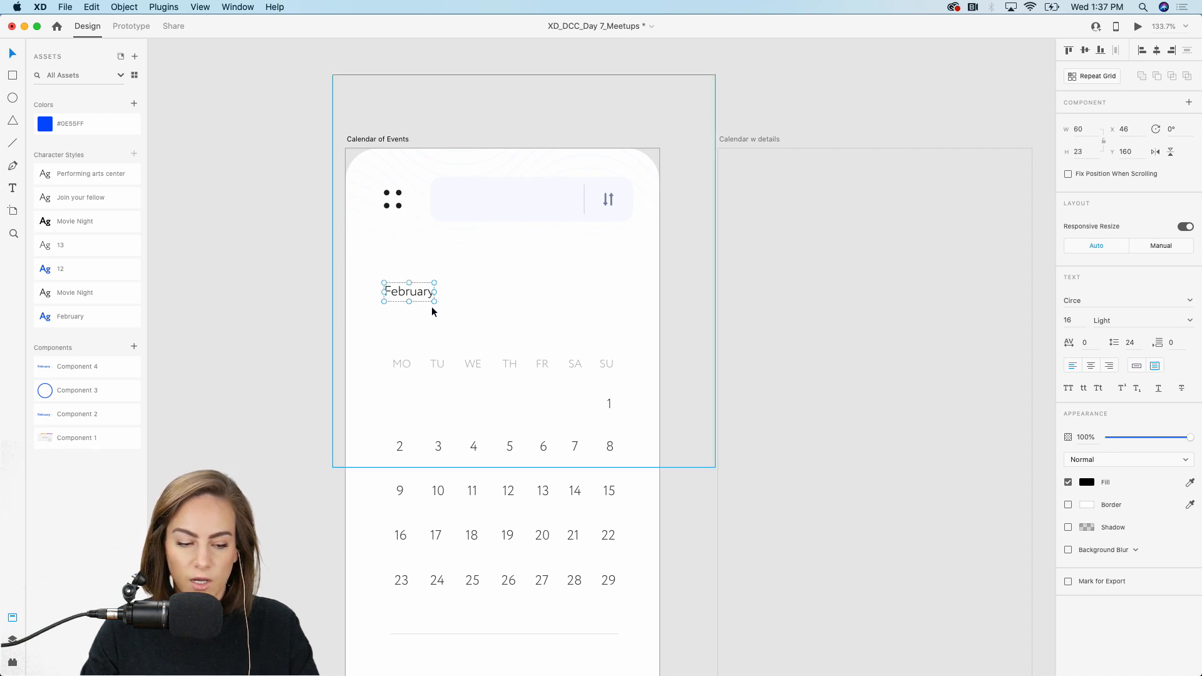
pyautogui.moveTo(433, 303)
pyautogui.mouseDown()
pyautogui.moveTo(564, 386)
pyautogui.moveTo(472, 333)
pyautogui.moveTo(456, 374)
pyautogui.moveTo(438, 303)
pyautogui.moveTo(464, 317)
pyautogui.moveTo(442, 303)
pyautogui.mouseUp()
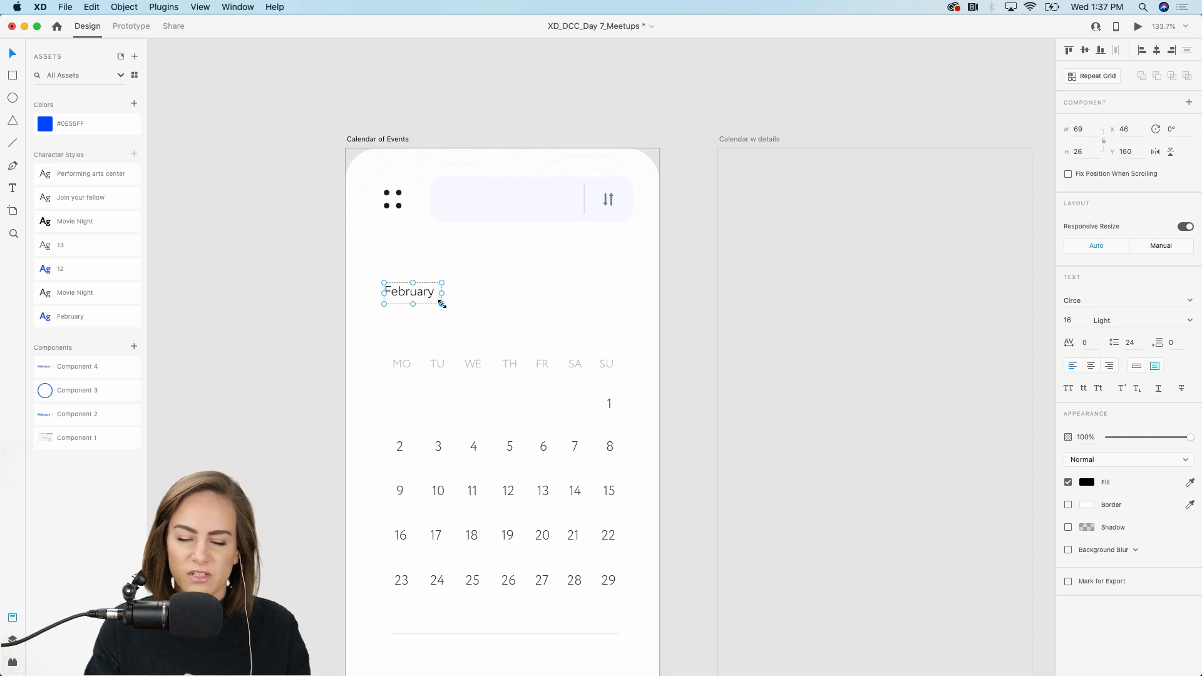
pyautogui.rightClick(441, 303)
pyautogui.press('Escape')
pyautogui.moveTo(442, 304); pyautogui.dragTo(588, 369)
pyautogui.click(1136, 365)
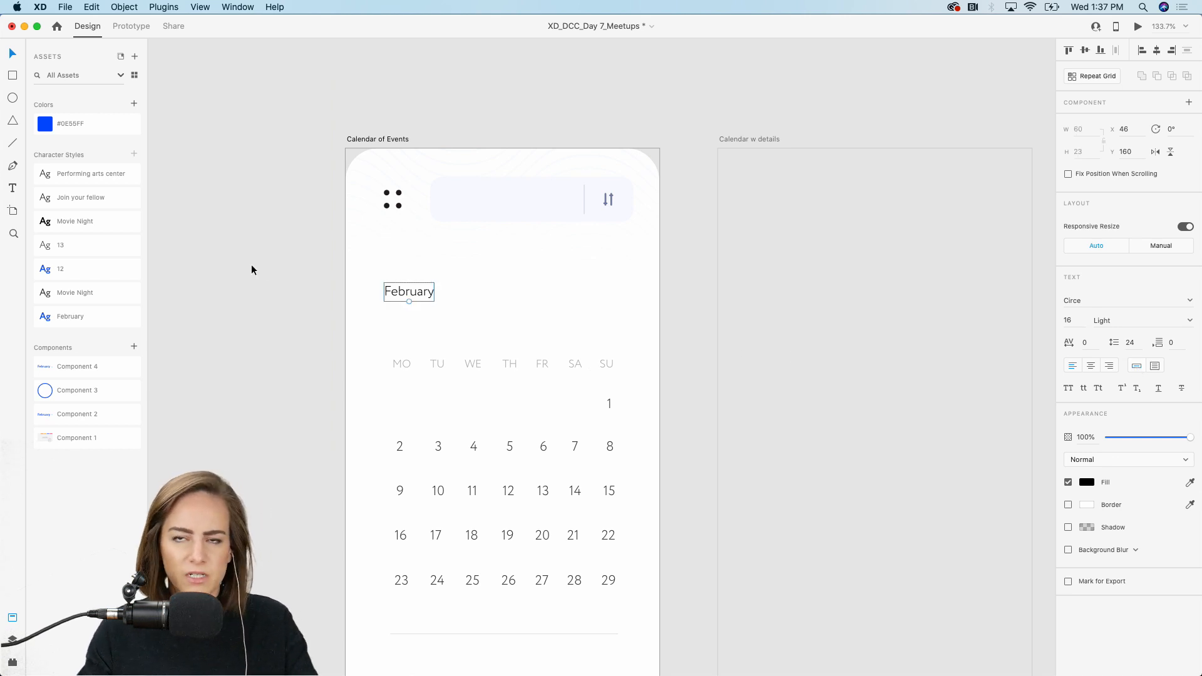
# Step: Apply the saved February character style to the month label and deselect it
pyautogui.click(96, 322)
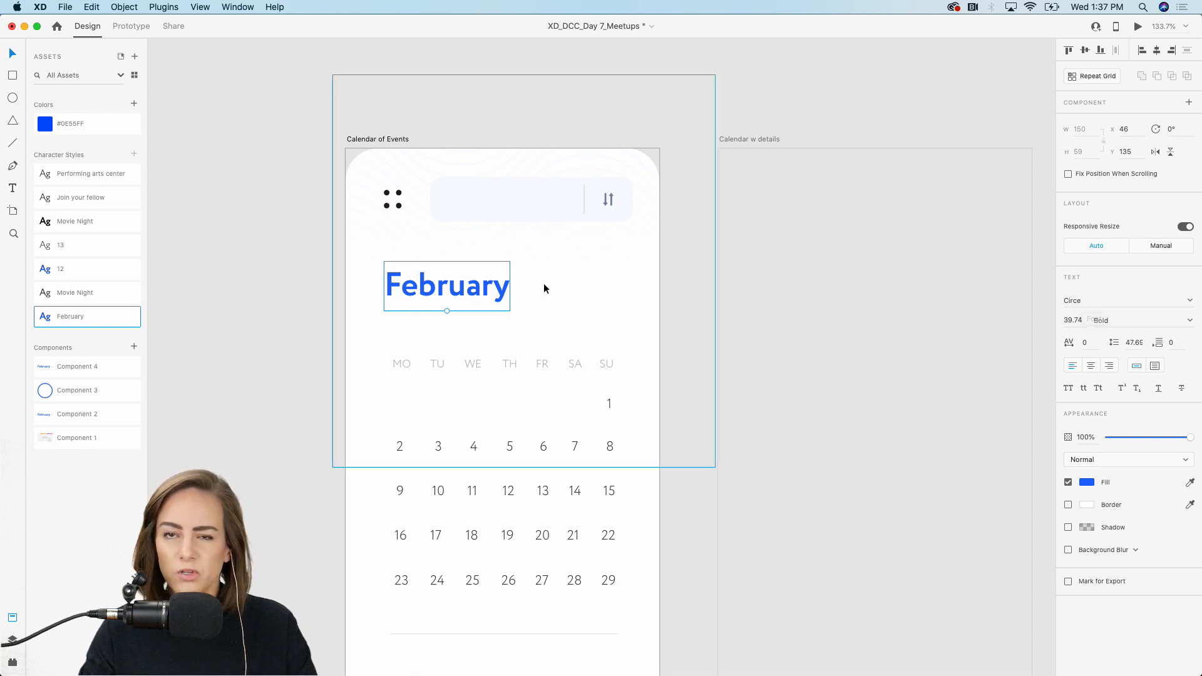
pyautogui.click(271, 322)
# Step: Copy the blue down chevron from the Assets artboard and place it just right of the February heading at about X 218, Y 164
pyautogui.scroll(-10, 271, 323)
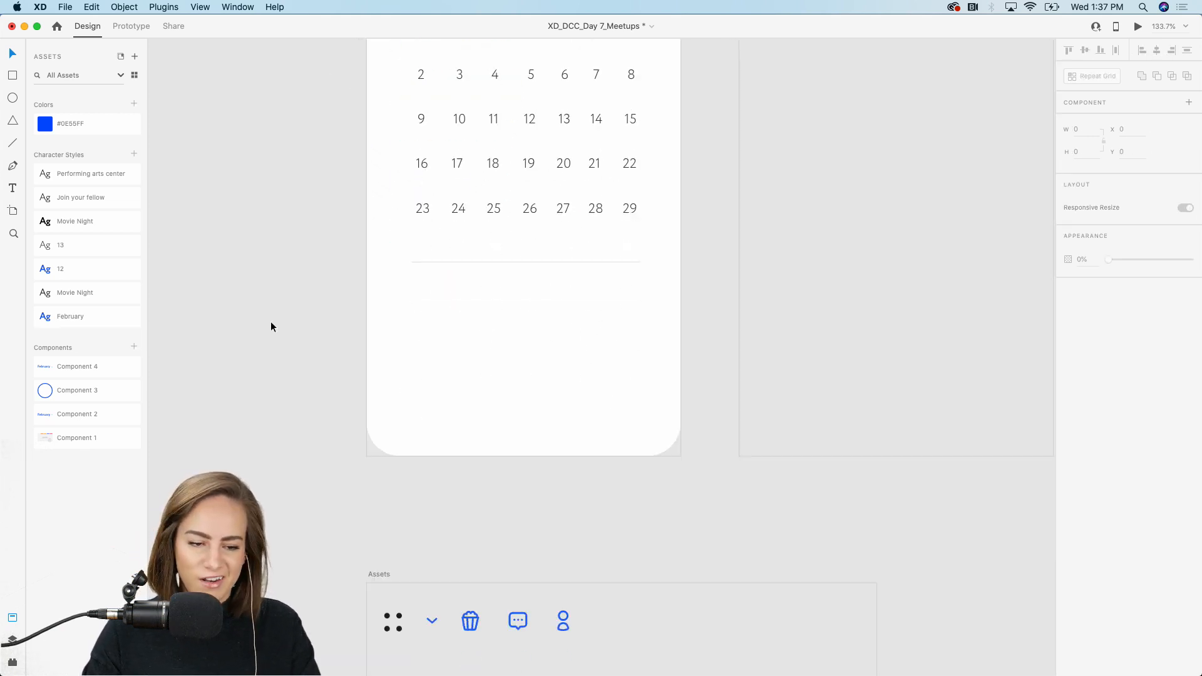
pyautogui.scroll(5, 437, 477)
pyautogui.click(426, 350)
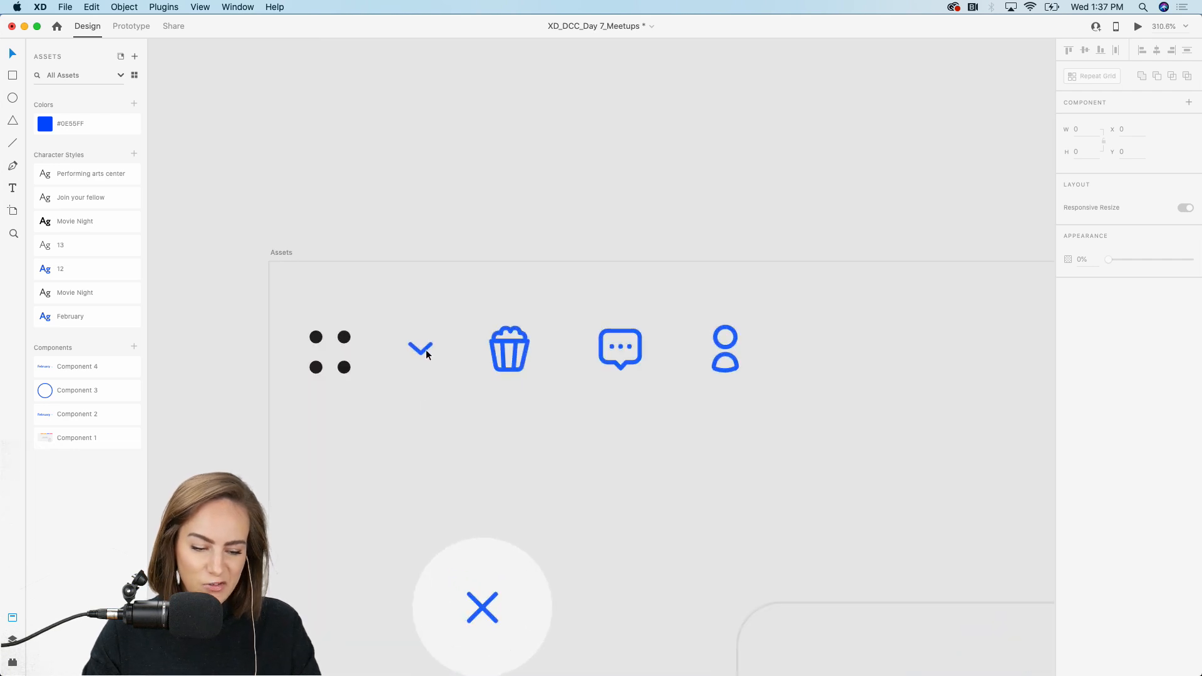
pyautogui.scroll(15, 426, 354)
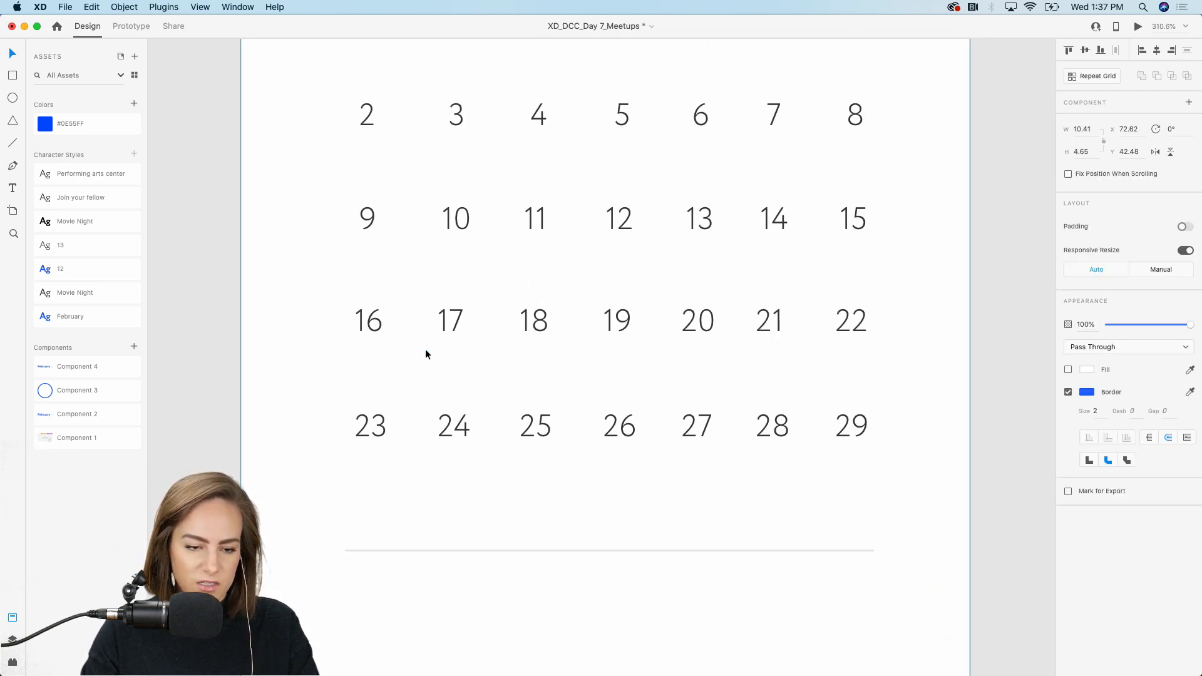
pyautogui.scroll(5, 425, 350)
pyautogui.scroll(3, 598, 305)
pyautogui.press('super+v')
pyautogui.moveTo(615, 362); pyautogui.dragTo(650, 308)
pyautogui.scroll(-5, 664, 305)
pyautogui.scroll(2, 664, 305)
pyautogui.scroll(2, 661, 306)
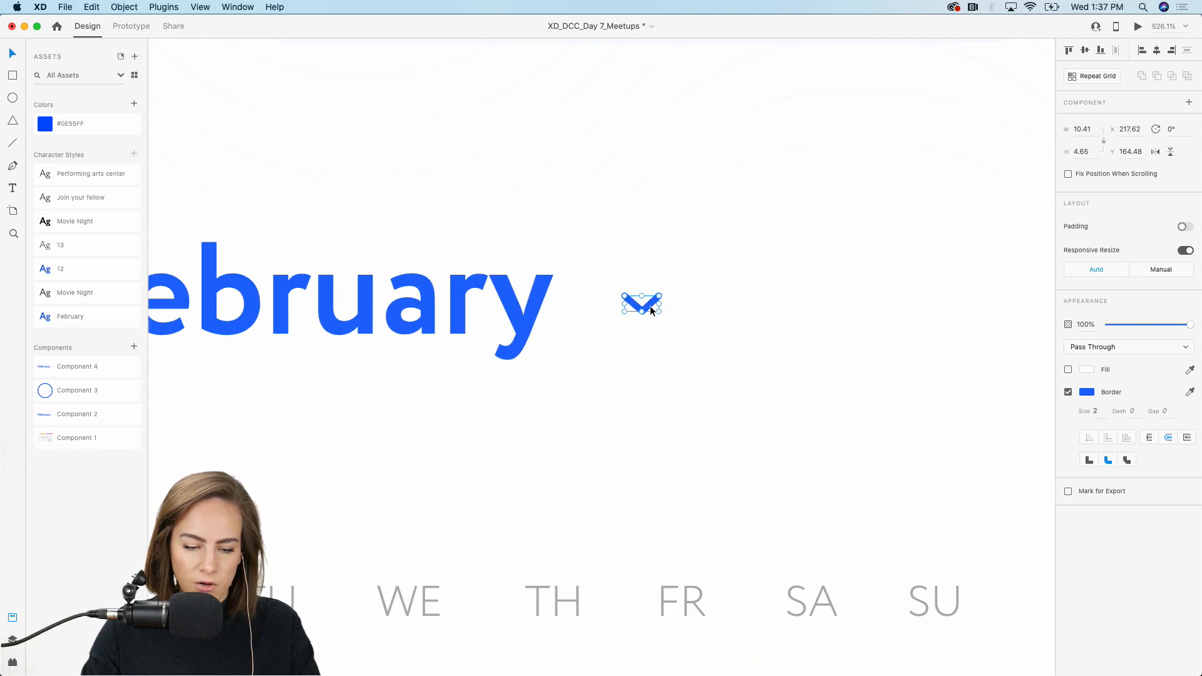
pyautogui.scroll(-2, 651, 312)
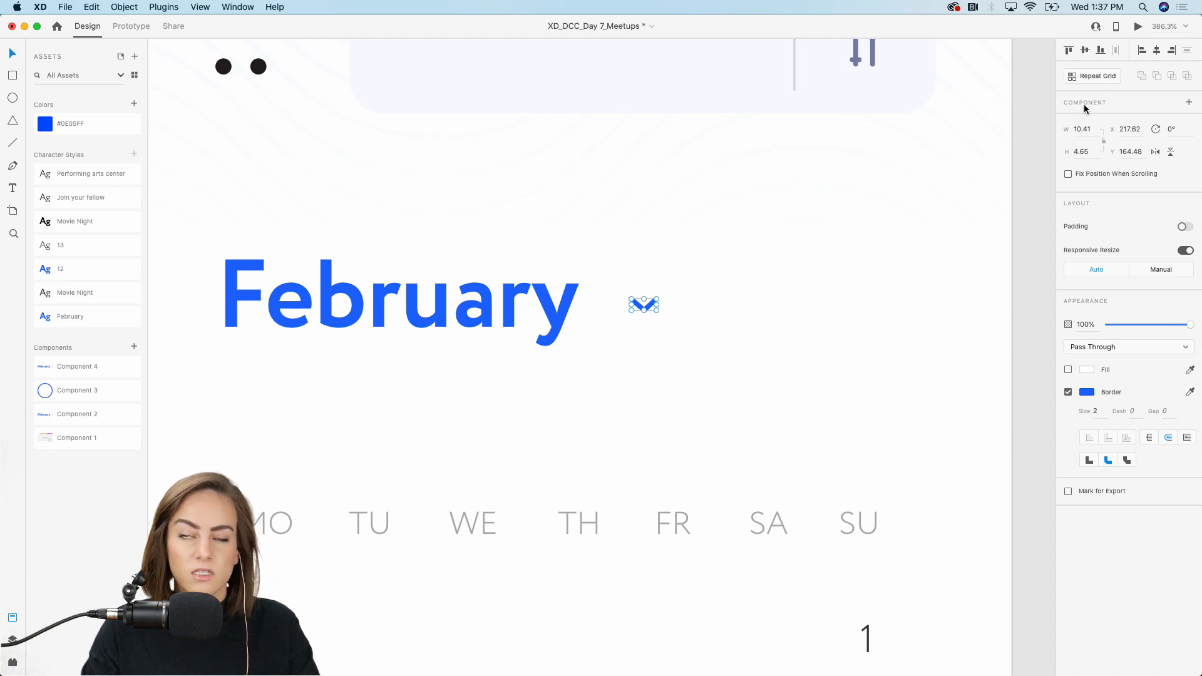
# Step: Make the February heading and its blue chevron on the Calendar of Events artboard into one component
pyautogui.click(776, 261)
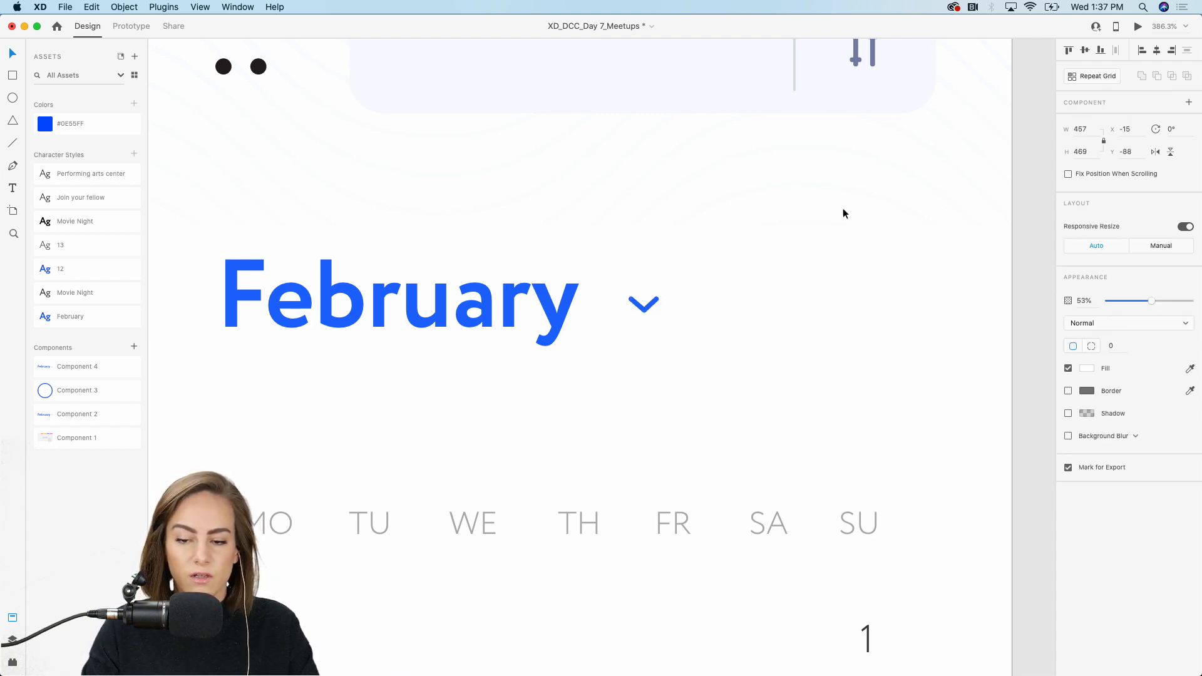
pyautogui.click(646, 306)
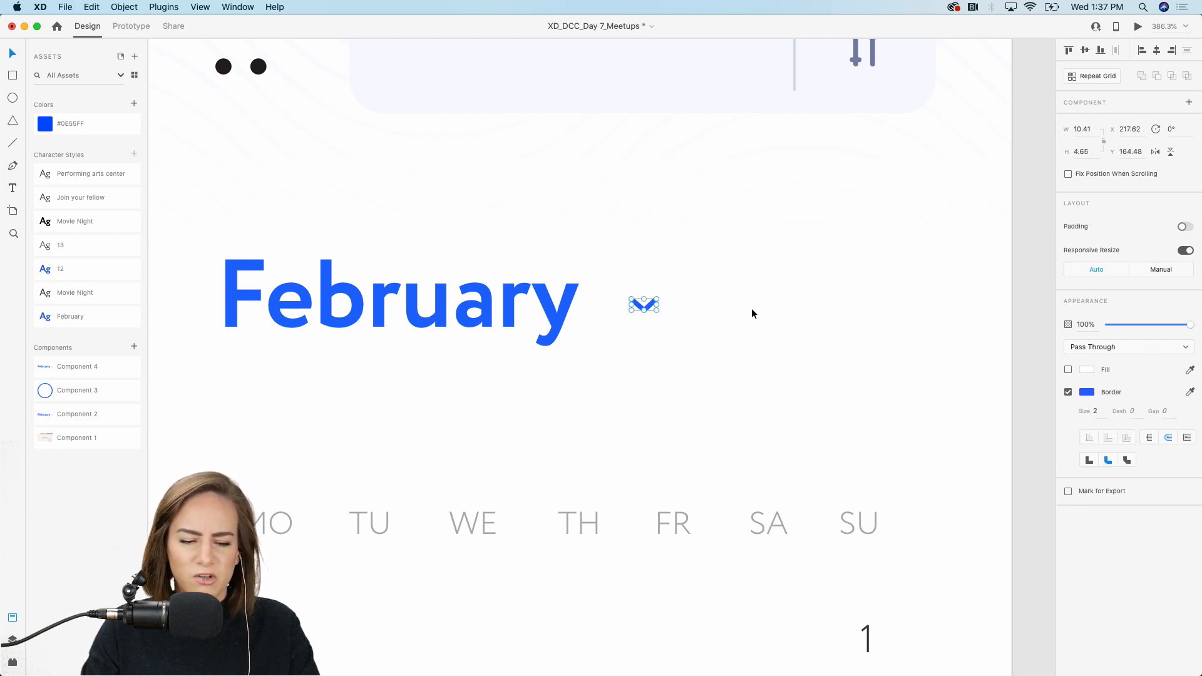
pyautogui.click(913, 301)
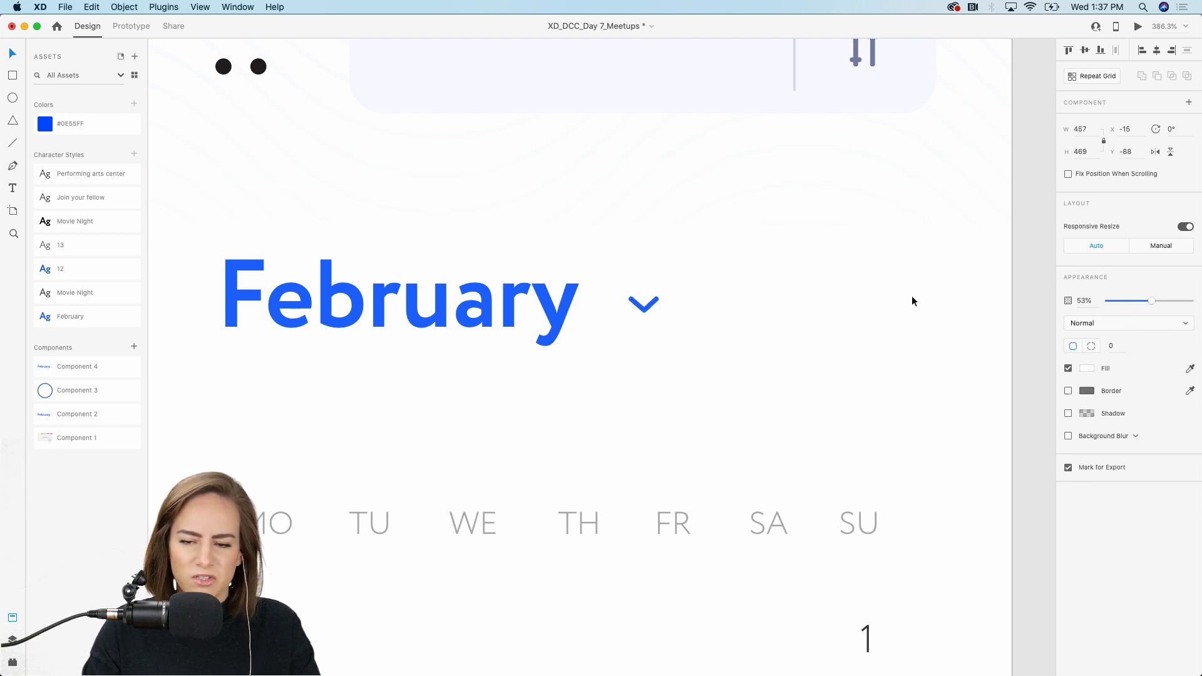
pyautogui.click(645, 305)
pyautogui.keyDown('shift'); pyautogui.click(499, 308); pyautogui.keyUp('shift')
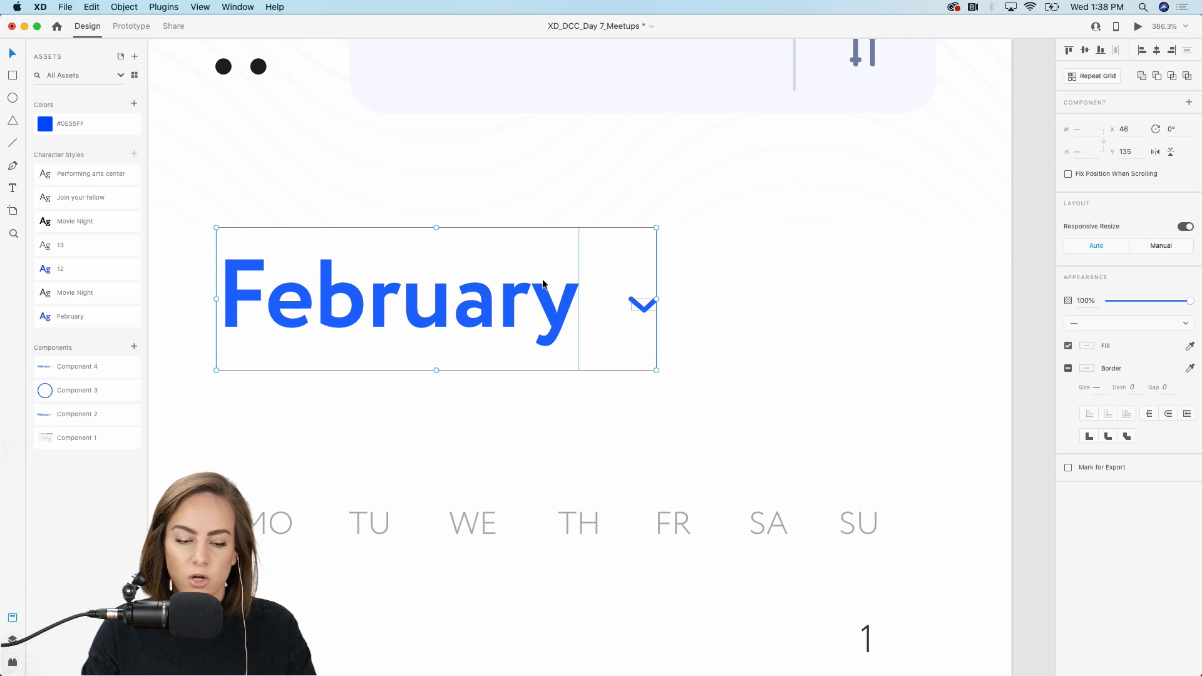
pyautogui.press('Escape')
pyautogui.scroll(-5, 543, 285)
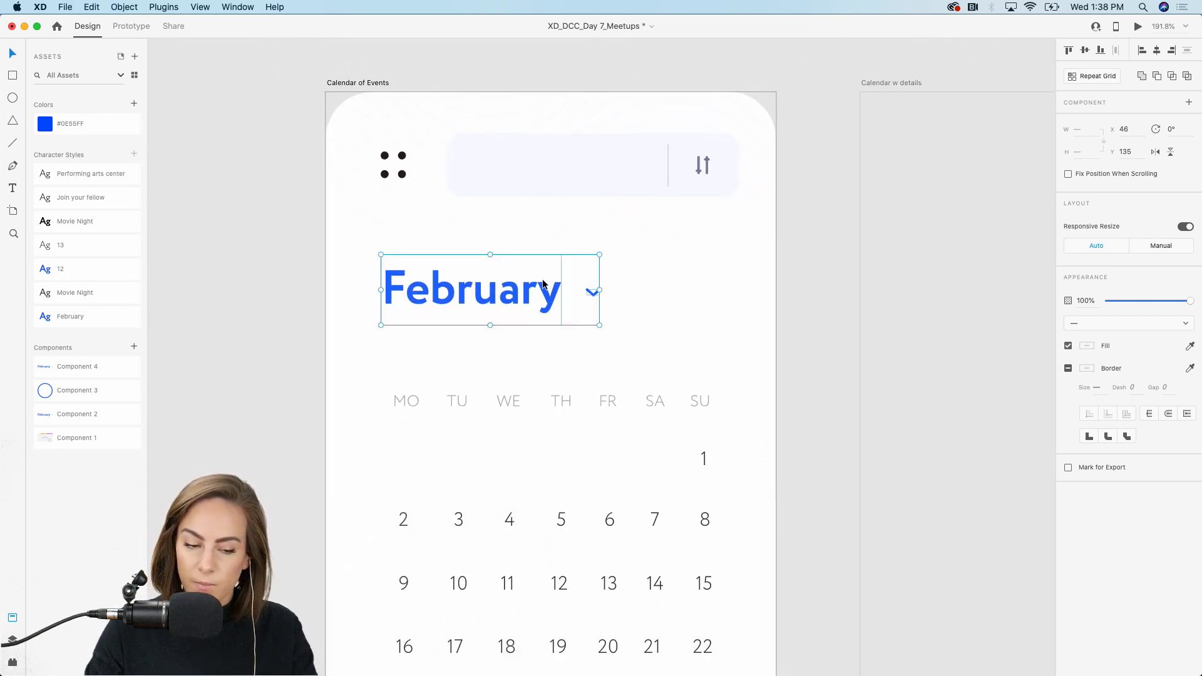
pyautogui.scroll(-5, 563, 288)
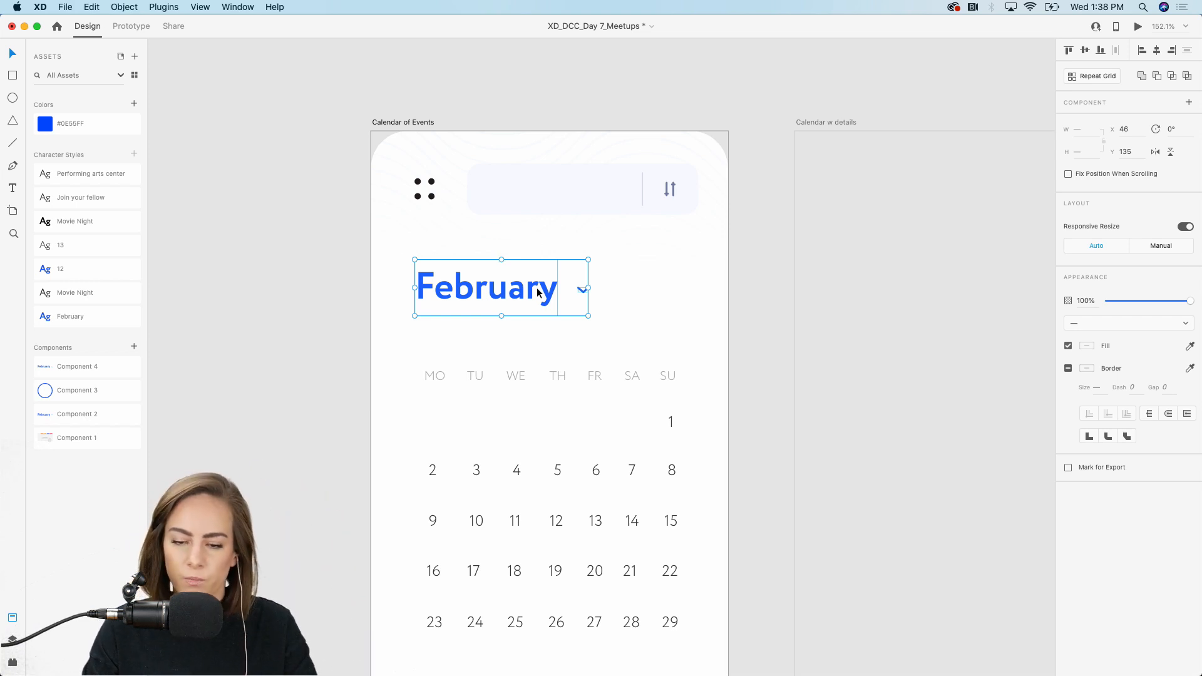
pyautogui.click(1191, 105)
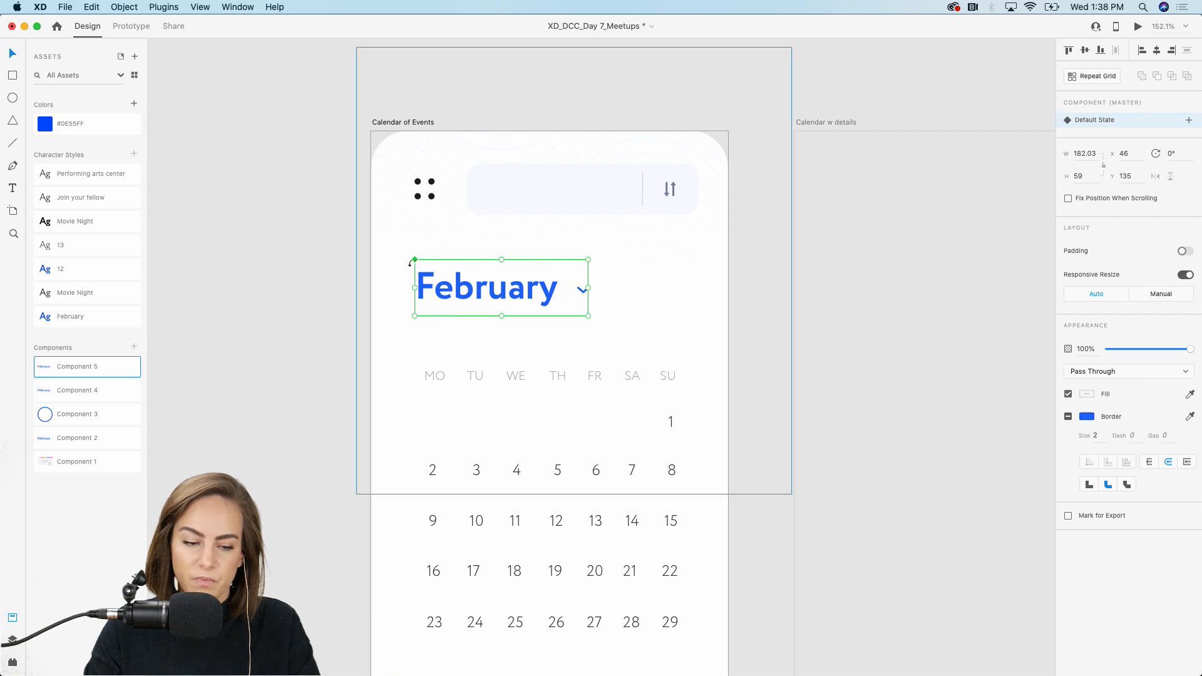
# Step: Add a new state named "Dropdown State" to the February heading component
pyautogui.scroll(5, 294, 281)
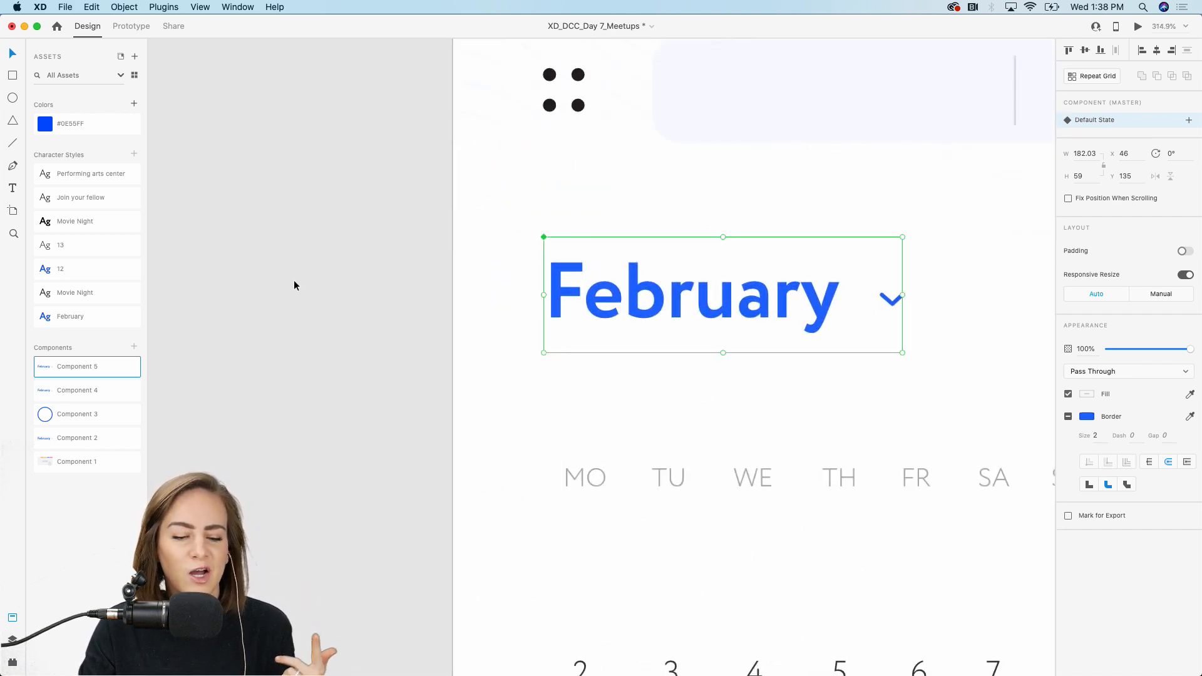
pyautogui.hscroll(3, 294, 280)
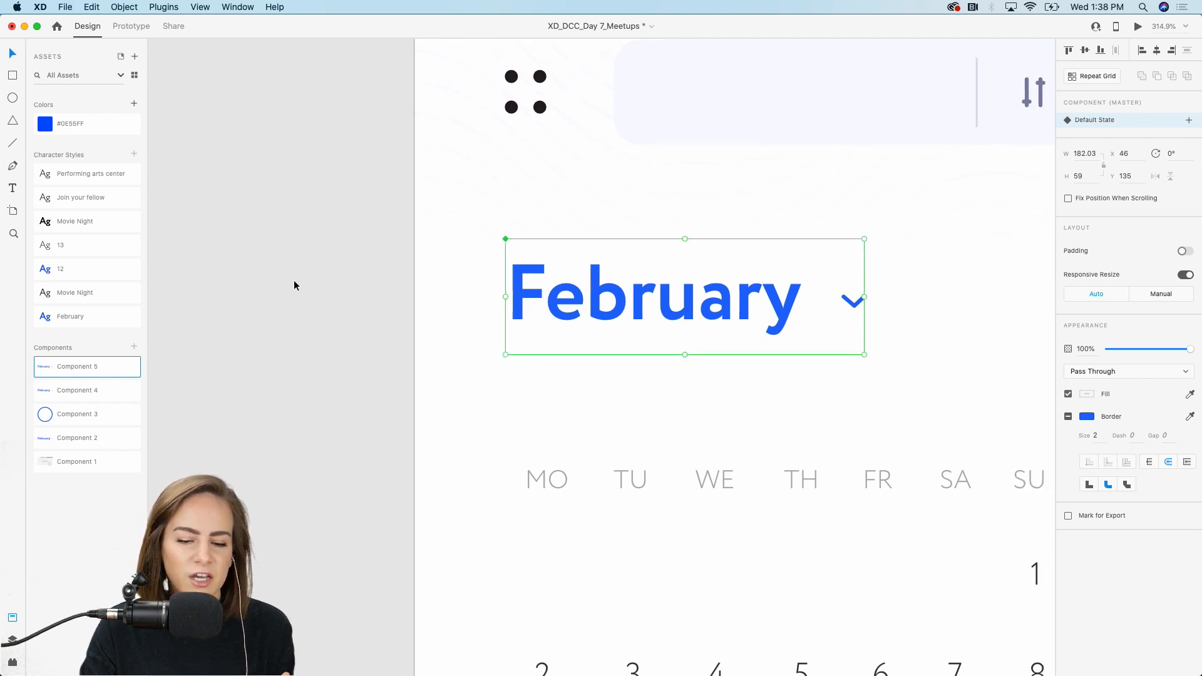
pyautogui.scroll(3, 581, 286)
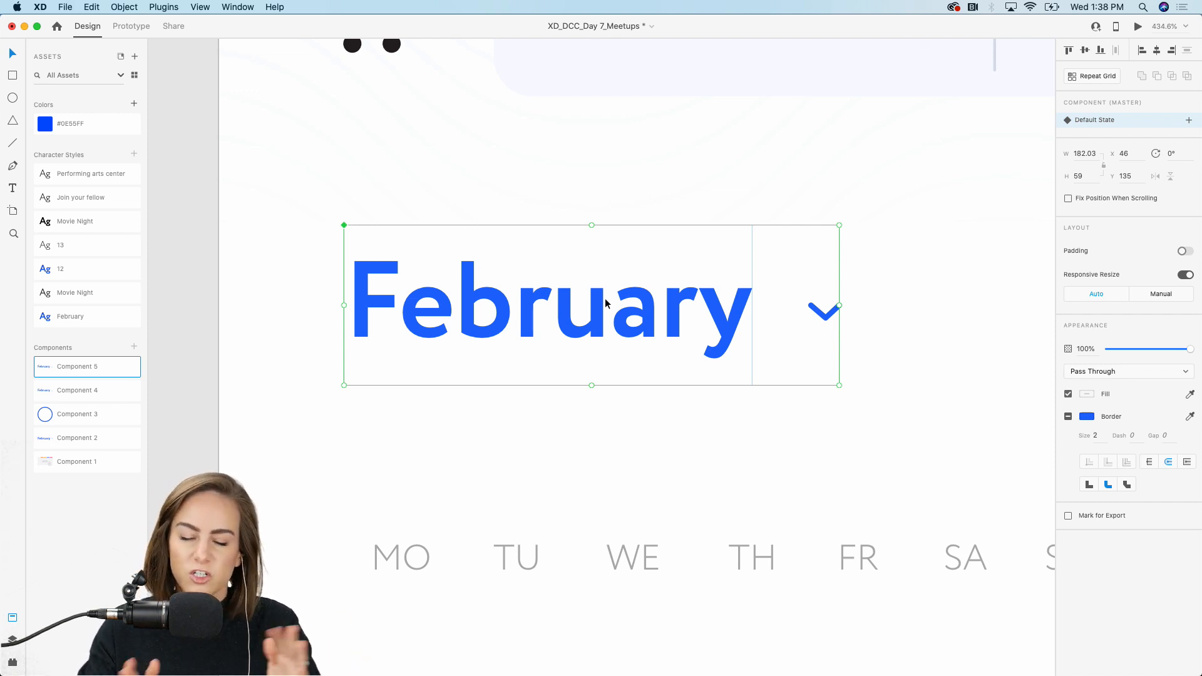
pyautogui.hscroll(2, 604, 303)
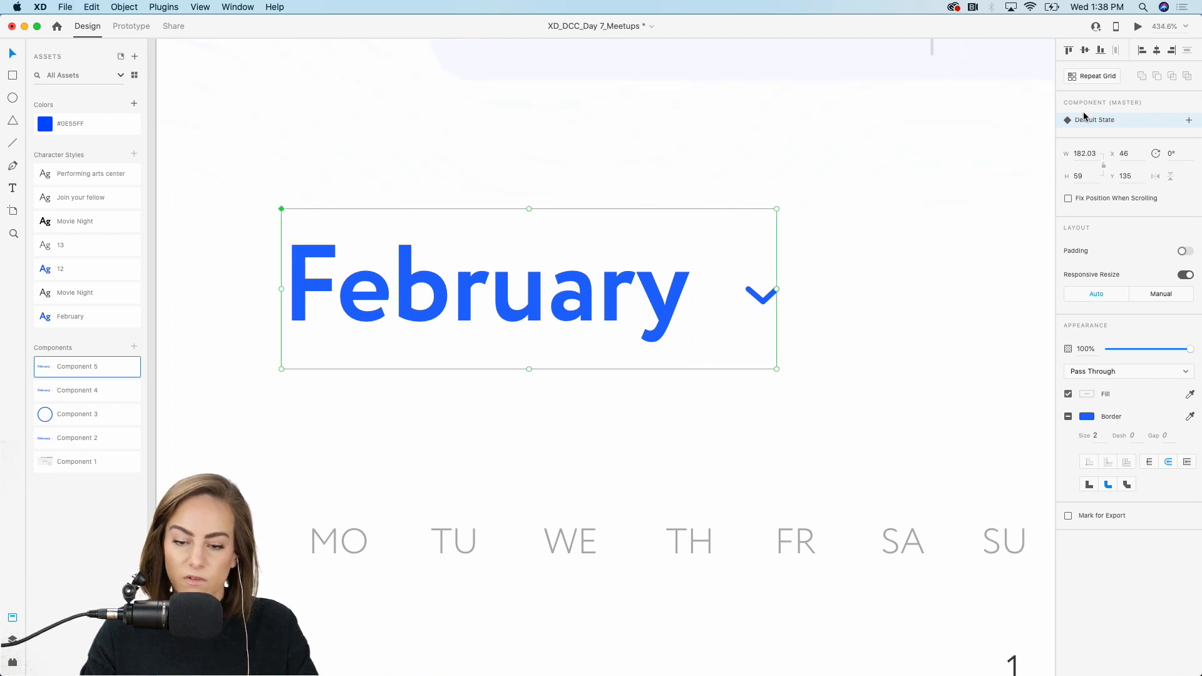
pyautogui.click(1189, 120)
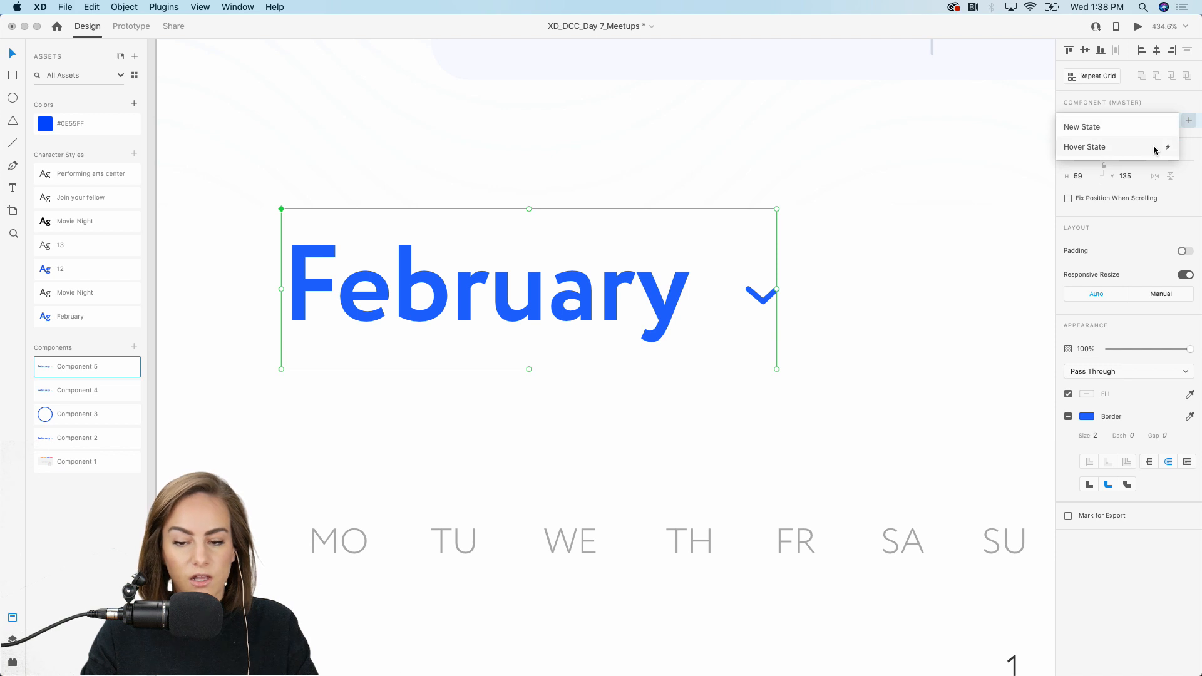
pyautogui.click(1097, 128)
pyautogui.write('Dr')
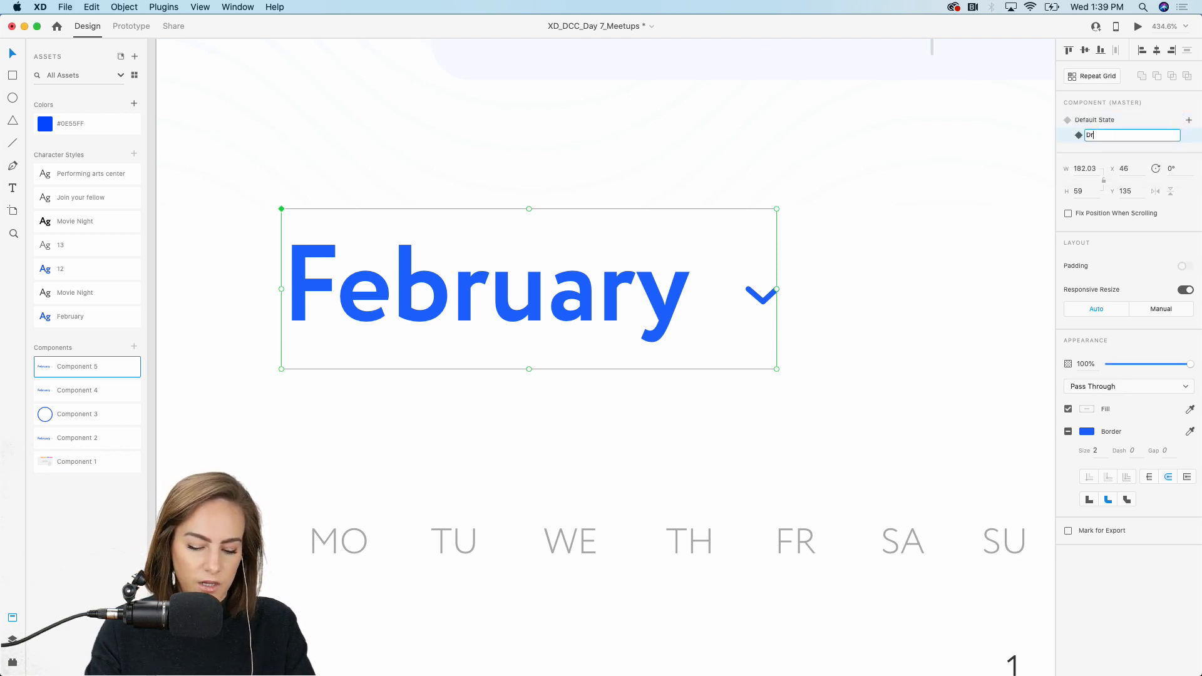
pyautogui.write('opdown State')
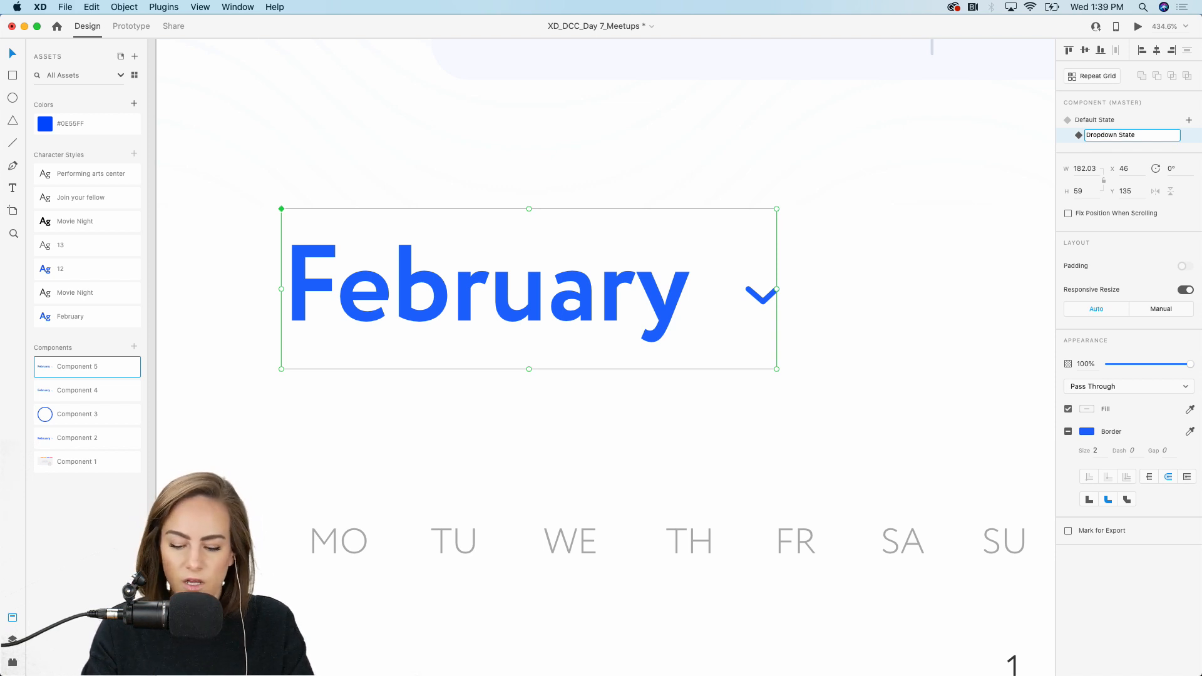
pyautogui.press('Return')
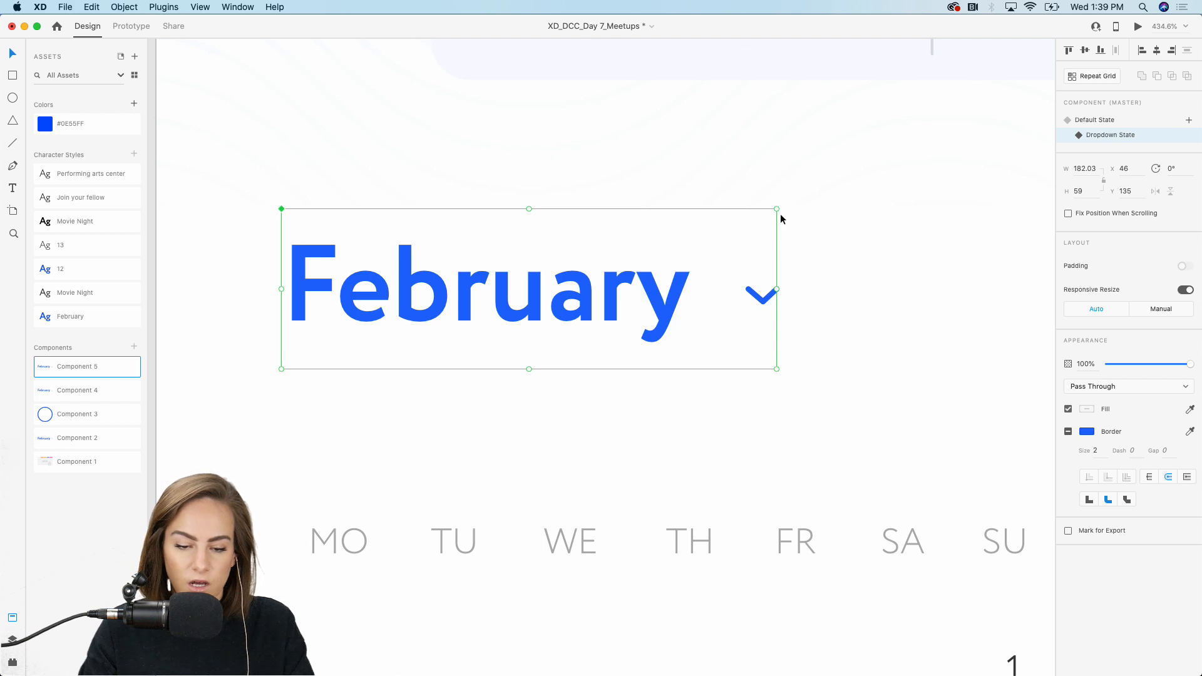
# Step: In the Dropdown State, extend the February text with March, April, May and June, each on its own line
pyautogui.scroll(-5, 781, 219)
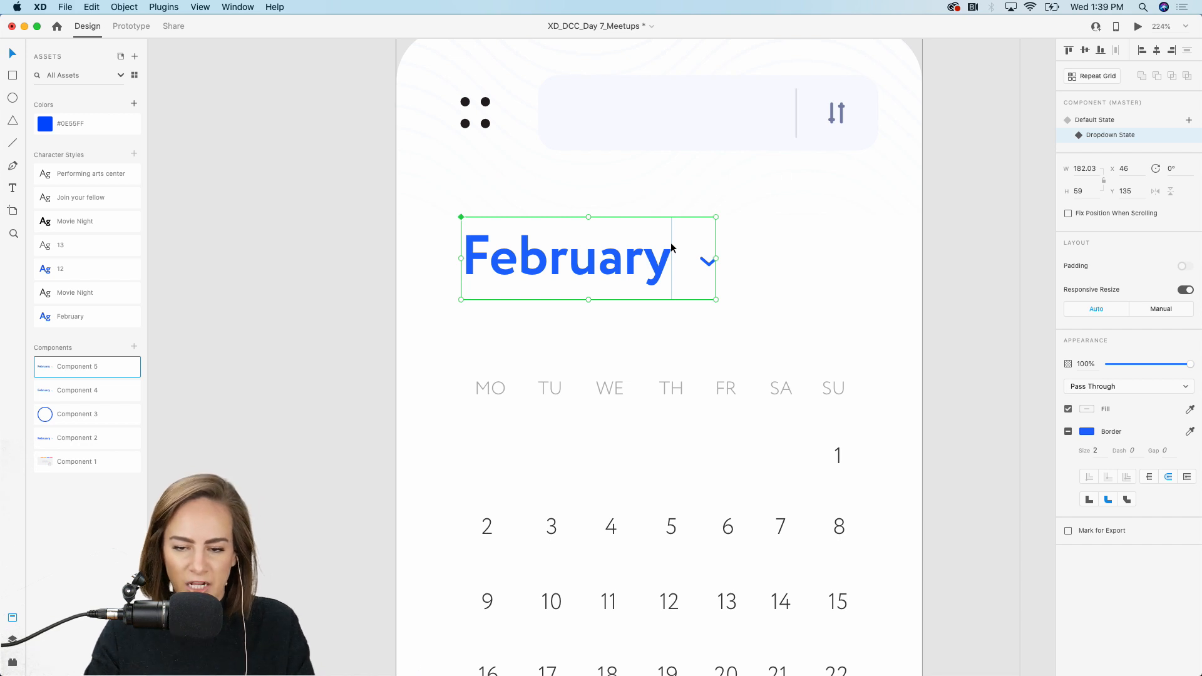
pyautogui.click(1116, 122)
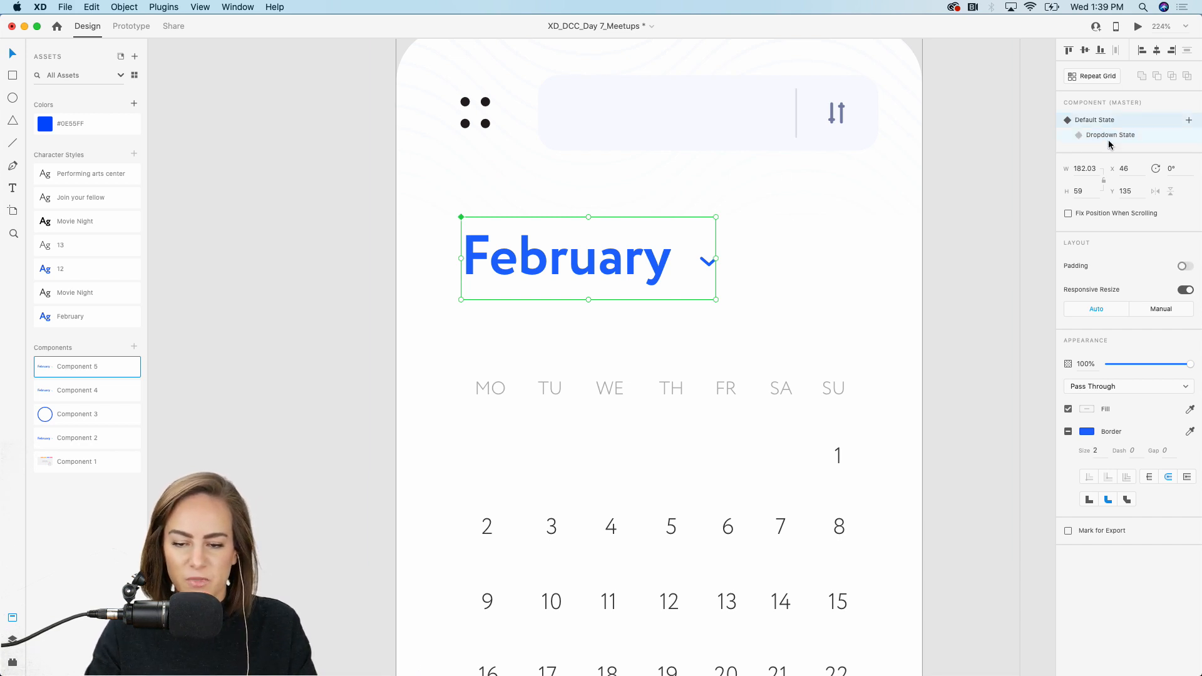
pyautogui.click(1110, 139)
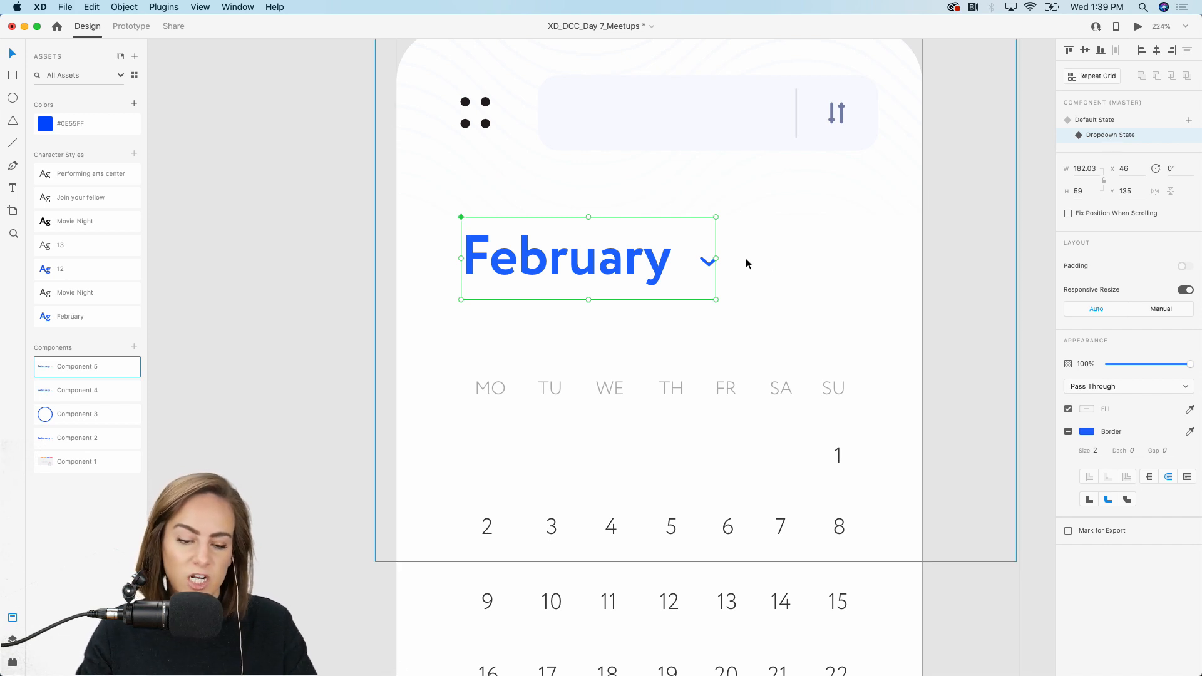
pyautogui.doubleClick(653, 263)
pyautogui.doubleClick(668, 260)
pyautogui.click(668, 255)
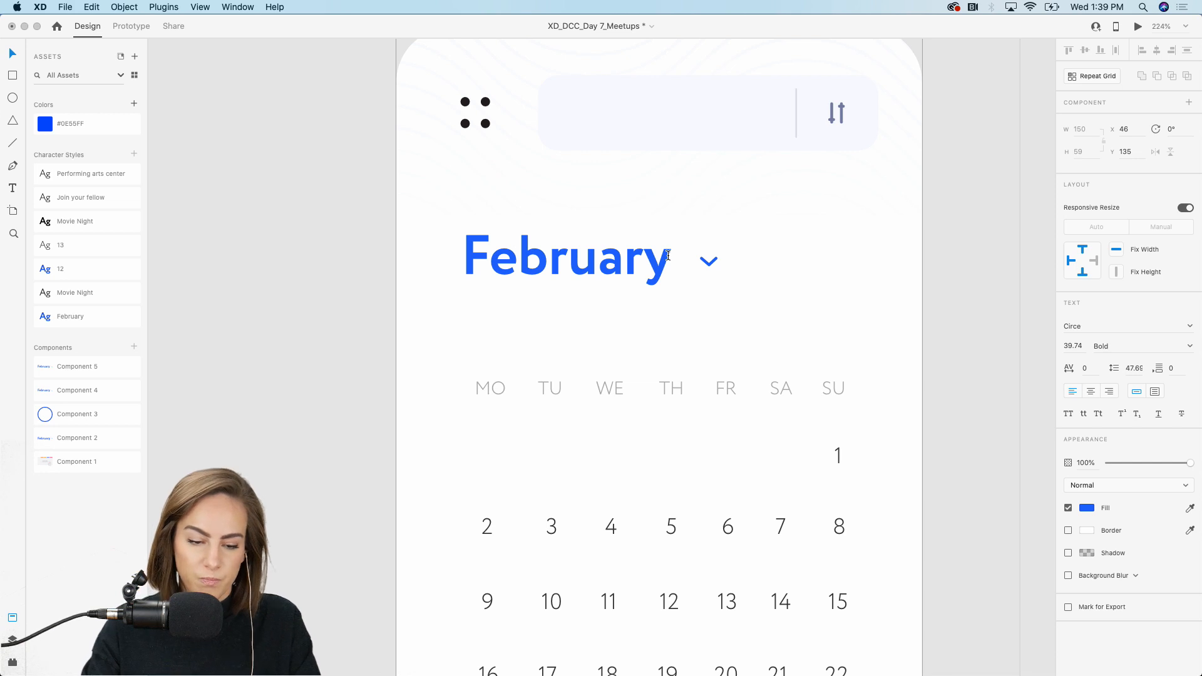
pyautogui.press('Return')
pyautogui.write('March')
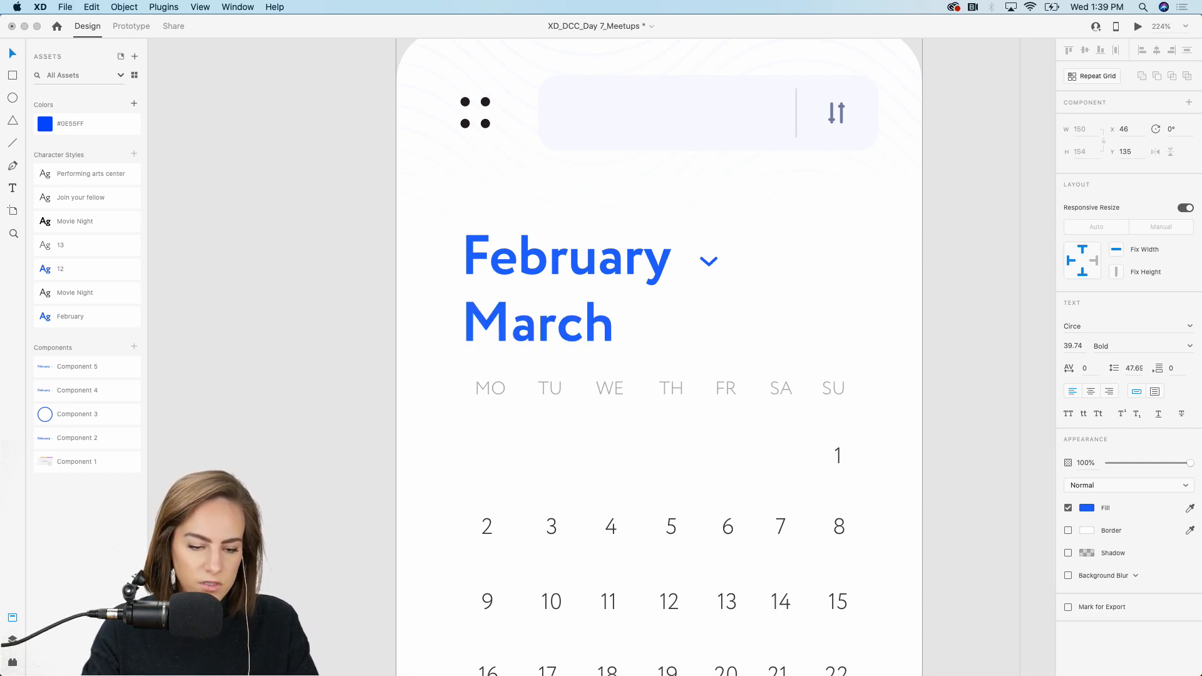
pyautogui.press('Return')
pyautogui.write('April')
pyautogui.press('Return')
pyautogui.write('May')
pyautogui.press('Return')
pyautogui.write('June')
pyautogui.press('Escape')
pyautogui.press('super+minus')
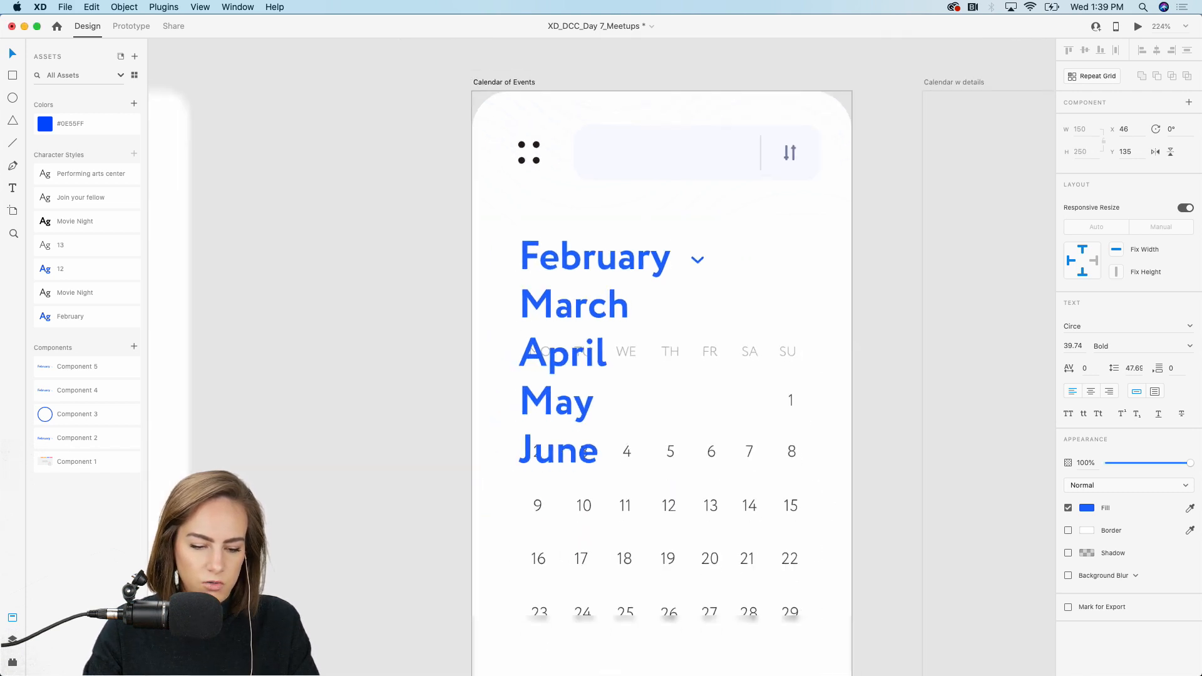
# Step: Add July and August on separate lines below June in the Dropdown State's month text
pyautogui.scroll(-3, 688, 253)
pyautogui.hscroll(2, 620, 177)
pyautogui.doubleClick(554, 350)
pyautogui.click(554, 351)
pyautogui.press('Return')
pyautogui.write('July')
pyautogui.press('Return')
pyautogui.write('August')
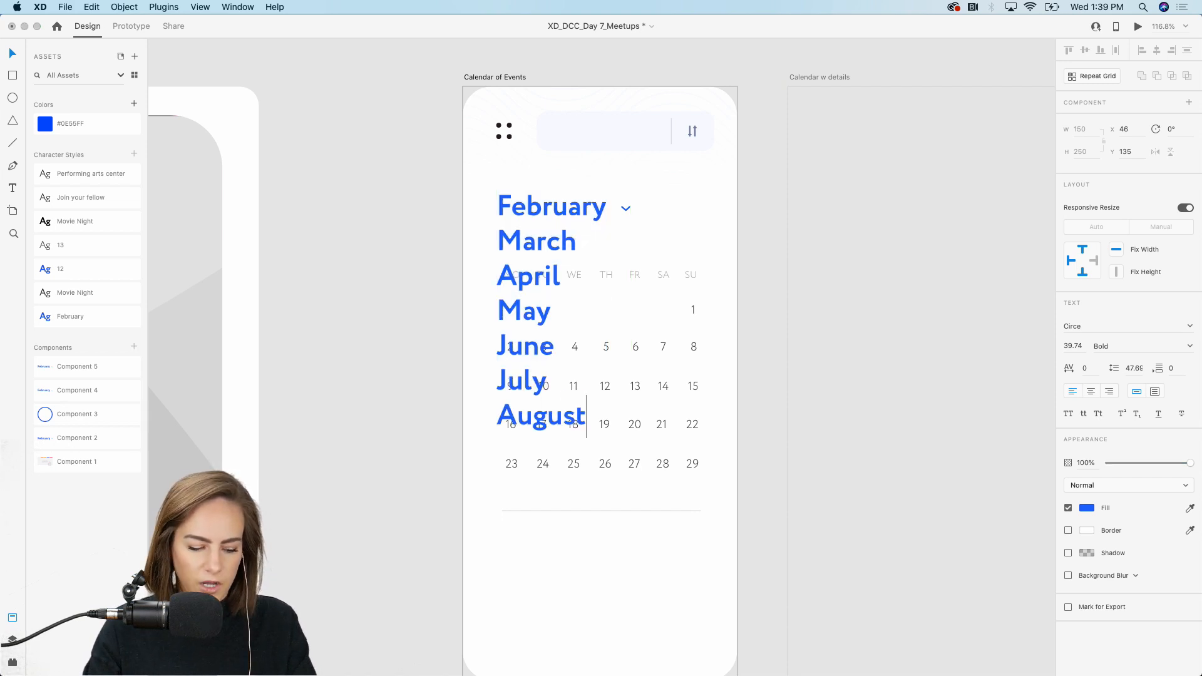
pyautogui.press('Escape')
# Step: Flip the chevron beside February vertically so it points up in the Dropdown State
pyautogui.scroll(5, 603, 250)
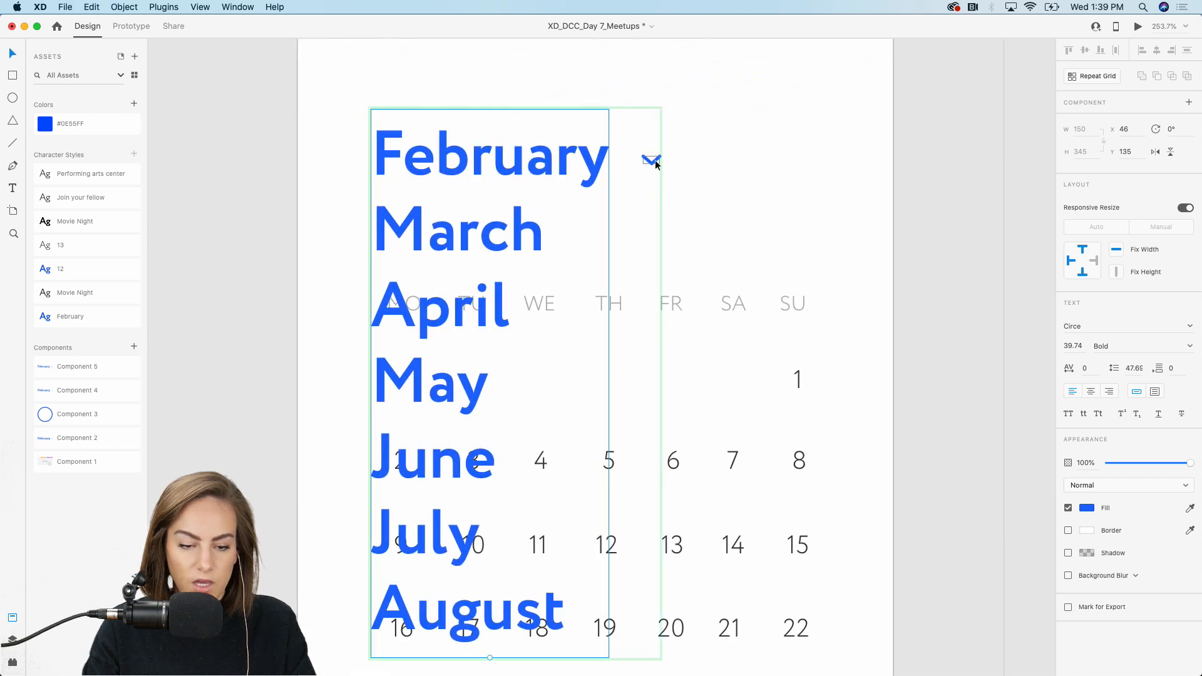
pyautogui.click(653, 161)
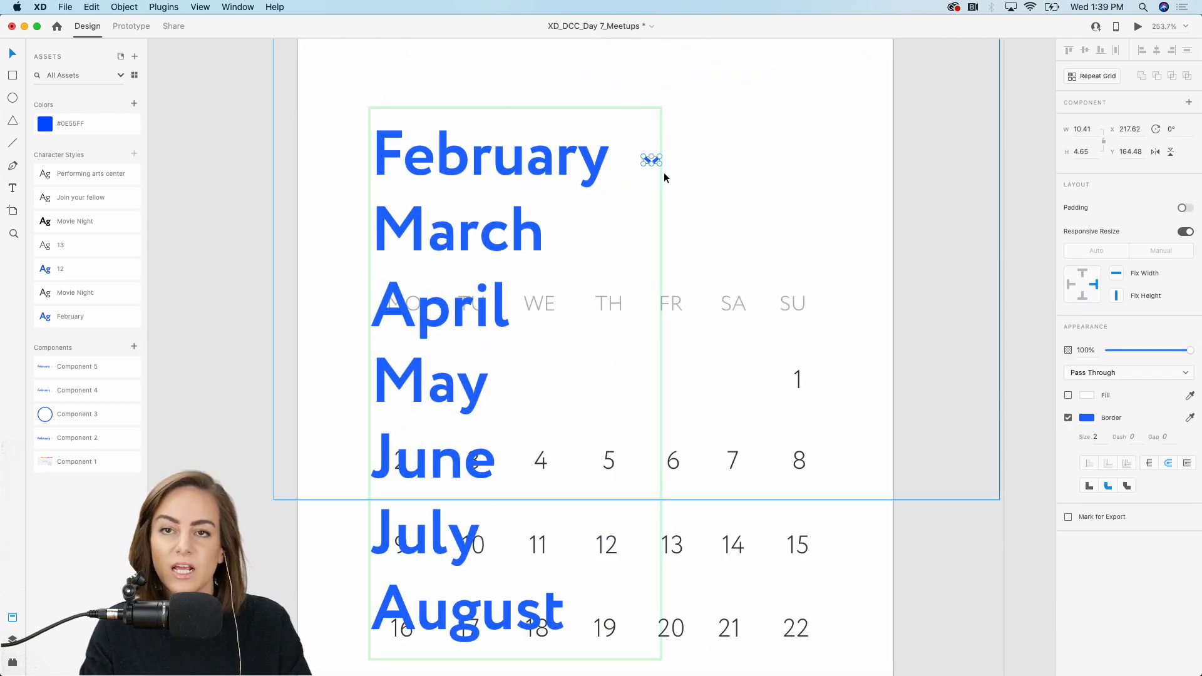
pyautogui.click(1171, 153)
# Step: Draw a white rectangle about 221 by 401 over the month list and send it behind the text and chevron
pyautogui.scroll(-3, 440, 170)
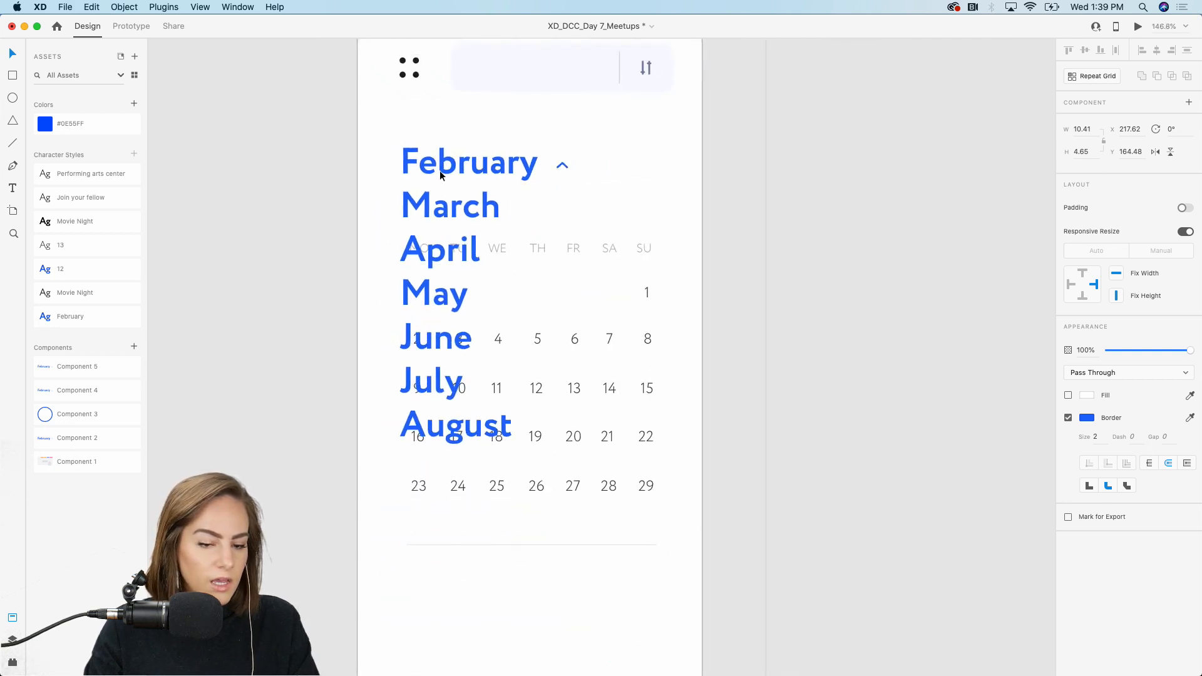
pyautogui.press('r')
pyautogui.moveTo(381, 121); pyautogui.dragTo(586, 490)
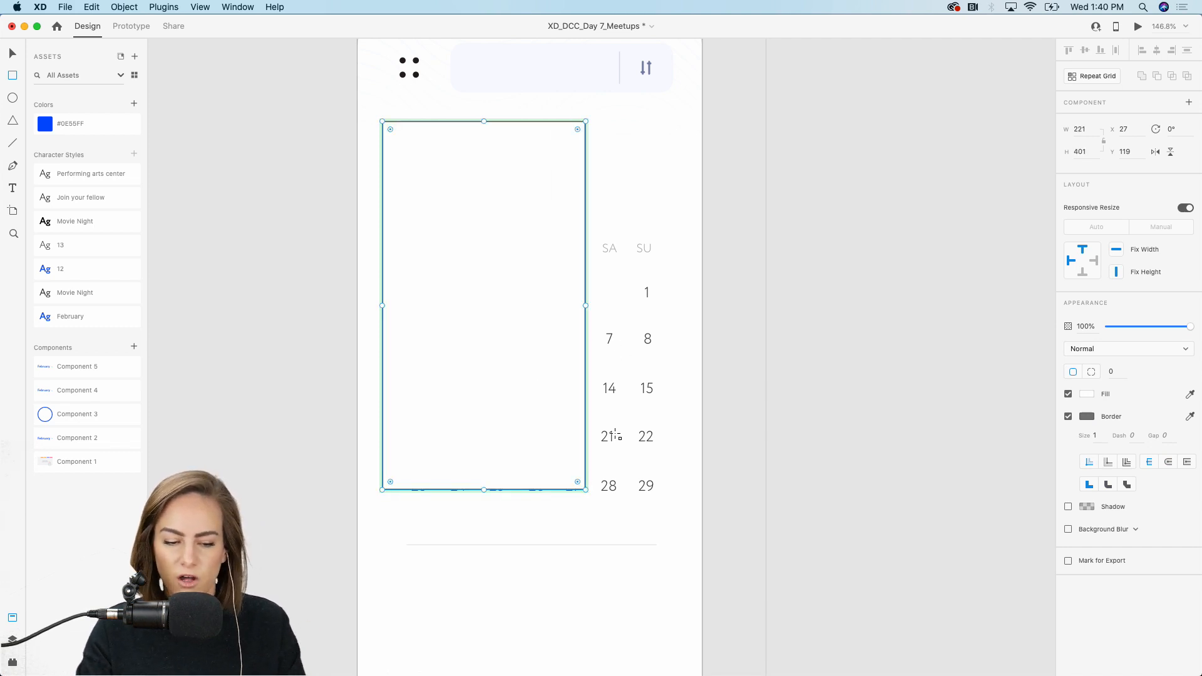
pyautogui.press('v')
pyautogui.press('super+shift+[')
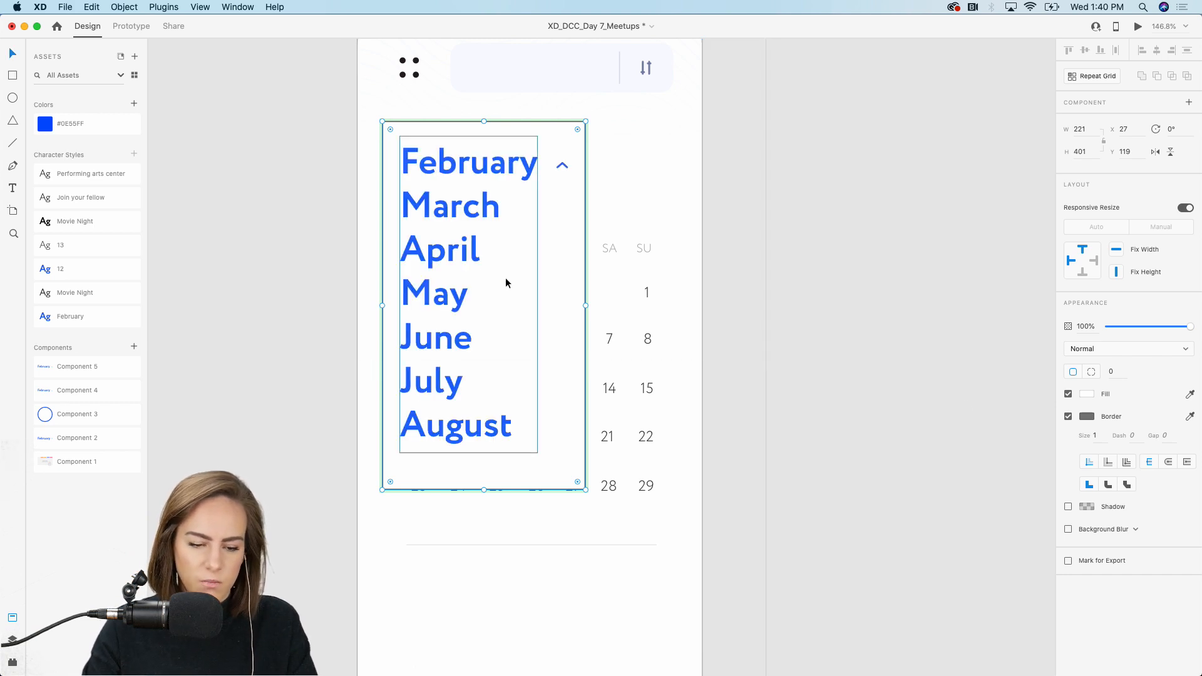
# Step: Remove the border from the white background rectangle, shorten its height to about 383, and deselect it
pyautogui.click(1068, 416)
pyautogui.click(566, 292)
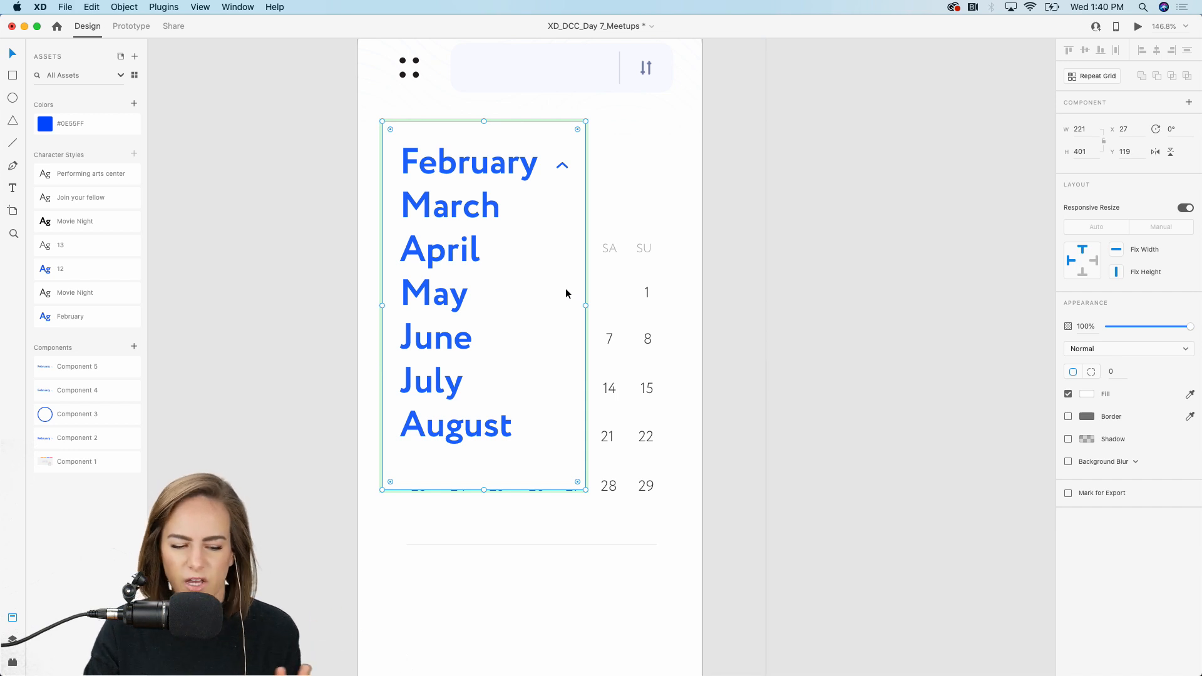
pyautogui.moveTo(484, 490); pyautogui.dragTo(485, 474)
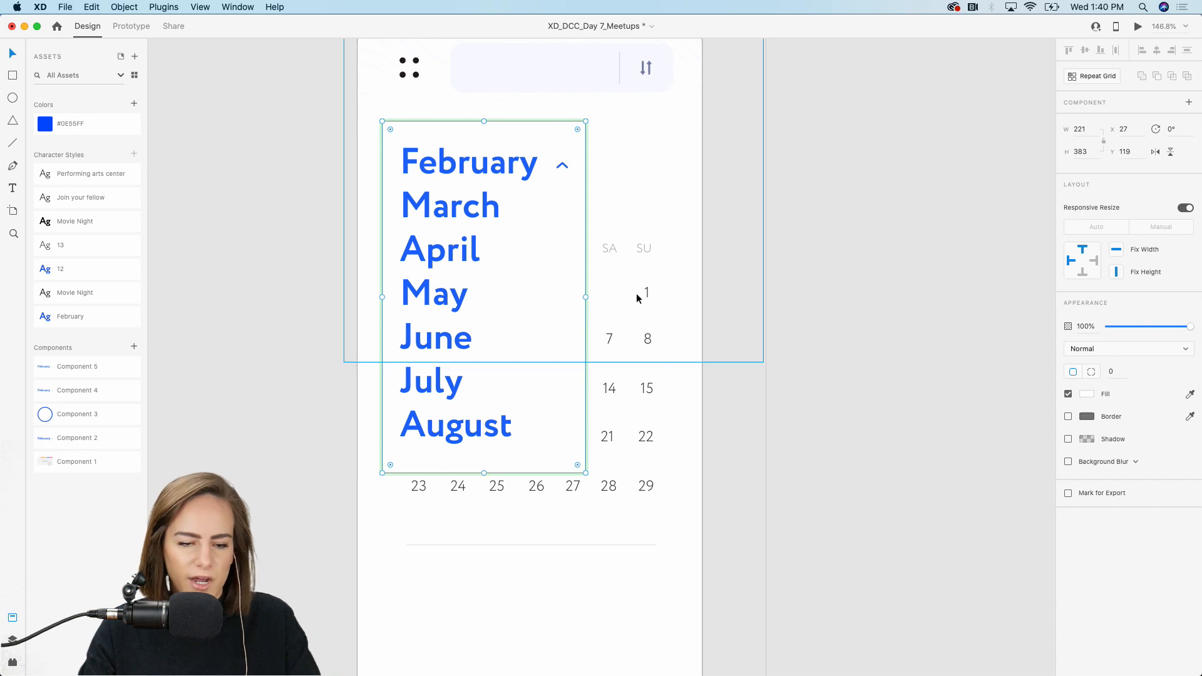
pyautogui.click(743, 231)
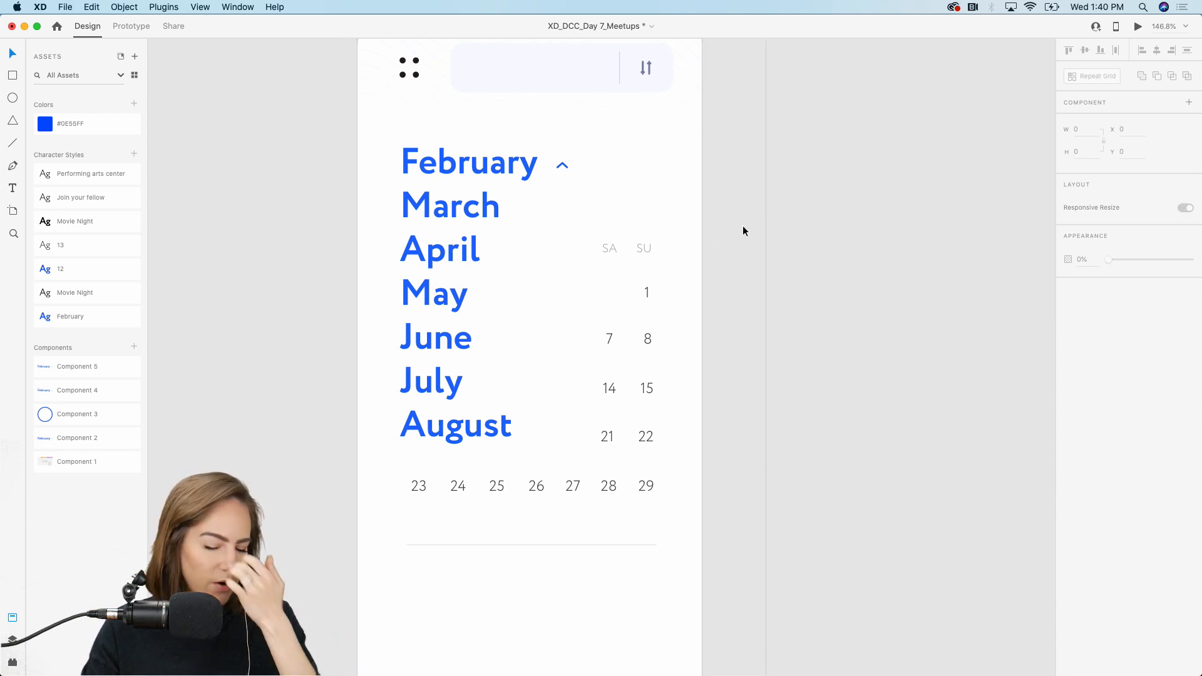
# Step: Compare the month component's Default State and Dropdown State by switching between them, ending on the Dropdown State
pyautogui.click(491, 234)
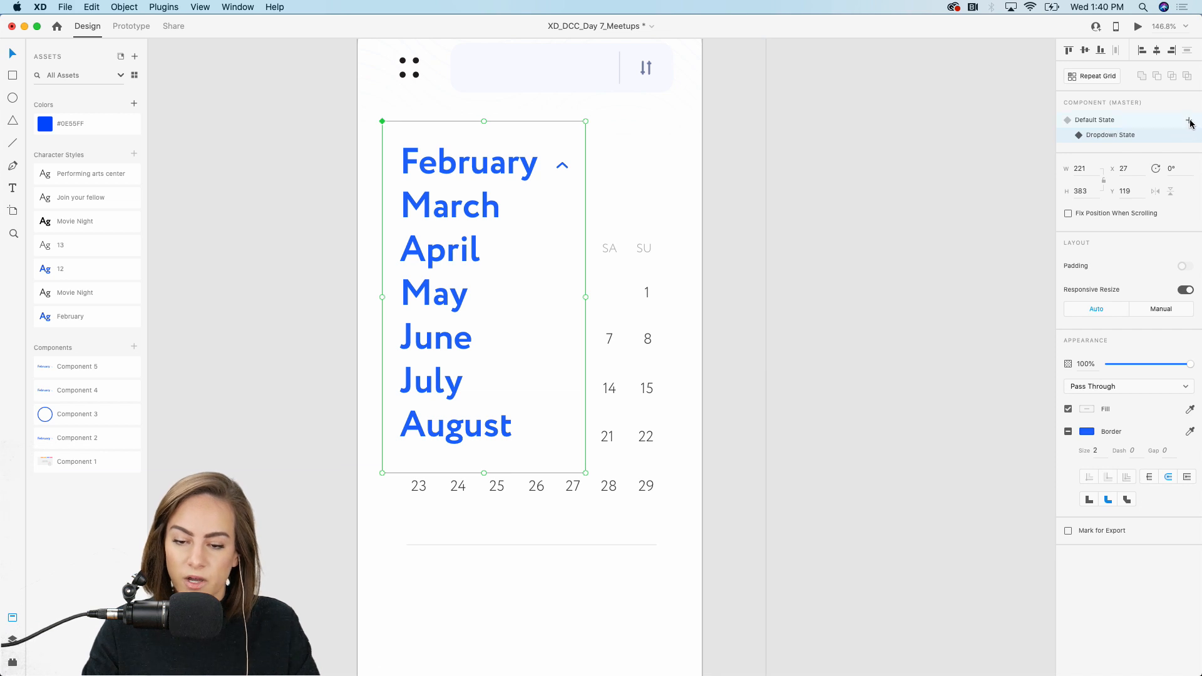
pyautogui.click(1109, 122)
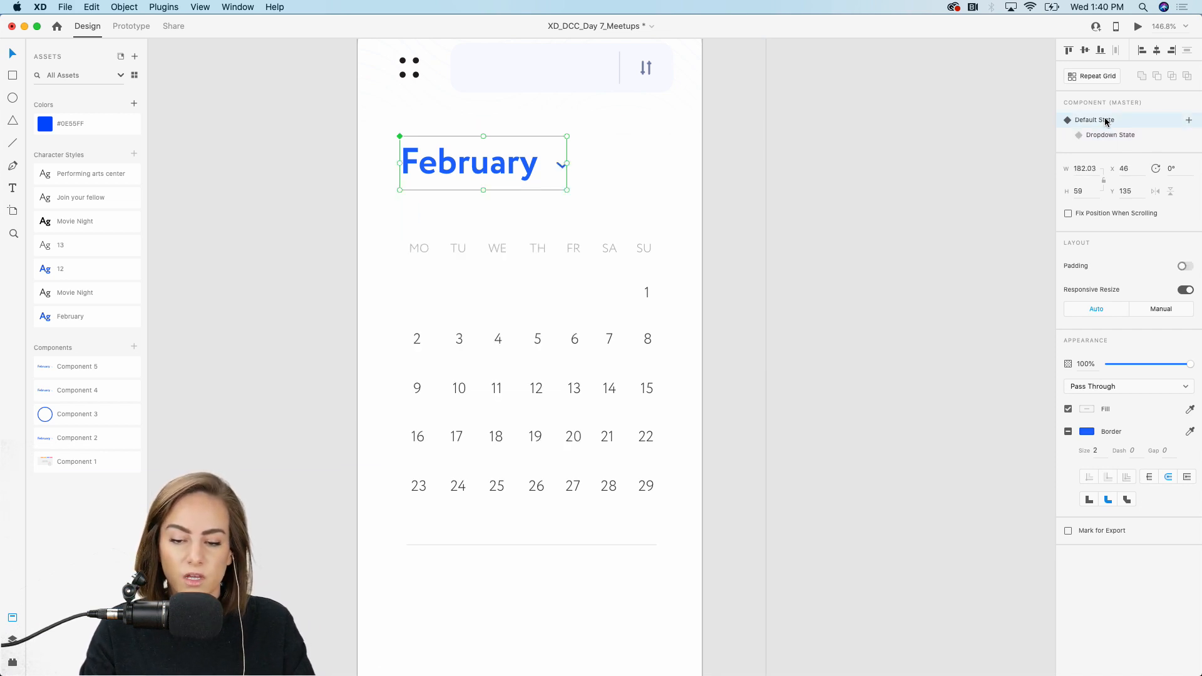
pyautogui.click(1109, 136)
pyautogui.click(1104, 121)
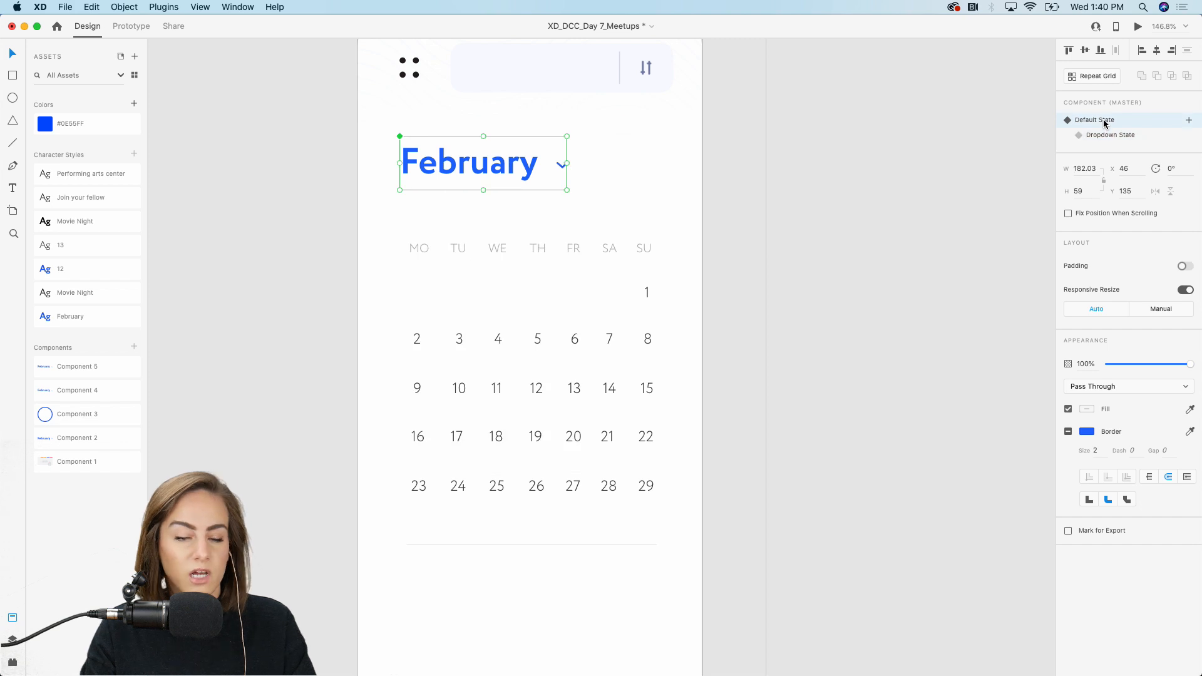
pyautogui.click(1104, 136)
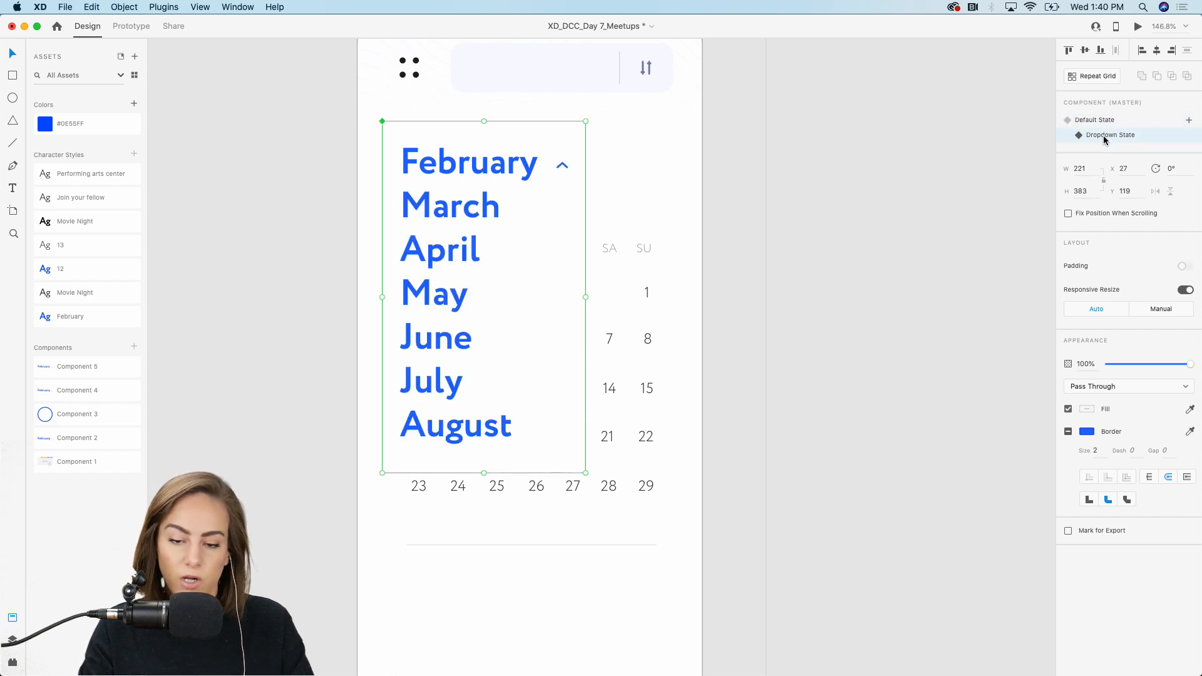
# Step: Add a new state to the month component and name it March Selected
pyautogui.click(1189, 120)
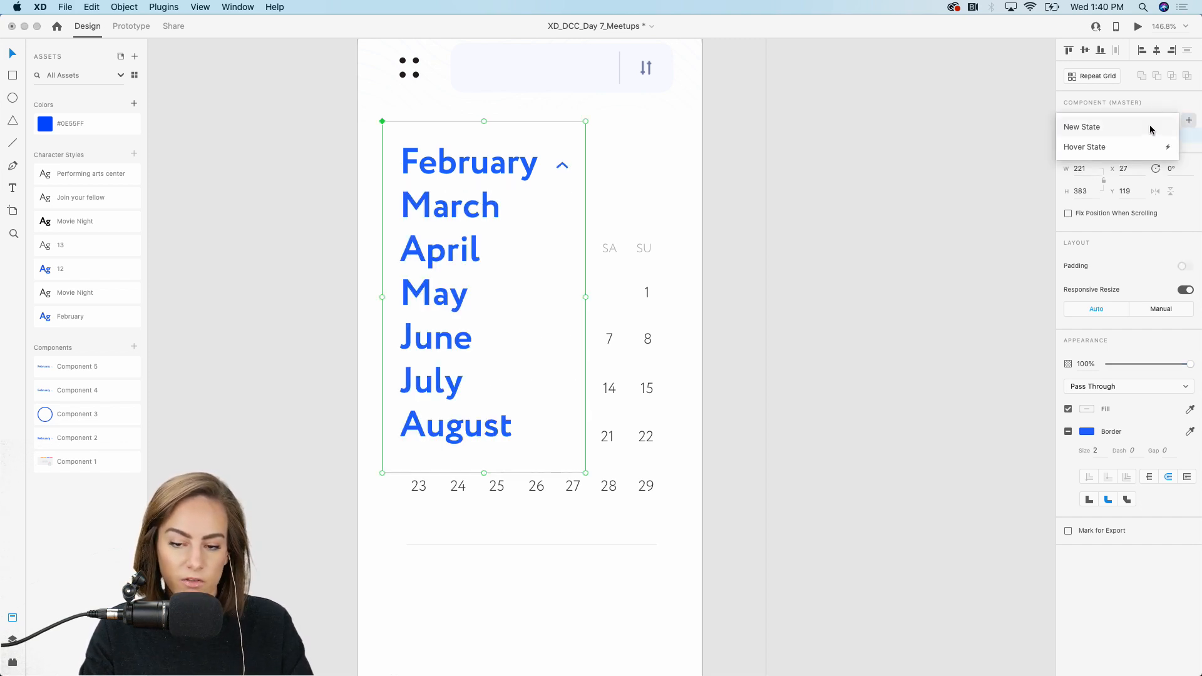
pyautogui.click(1103, 128)
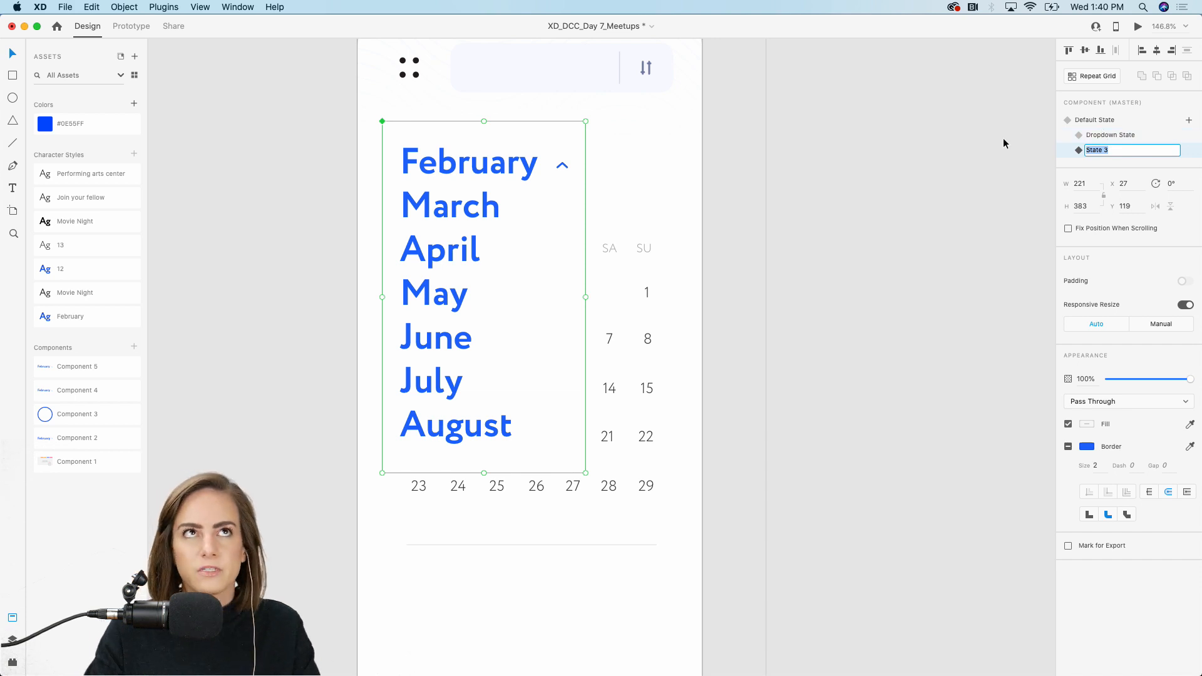
pyautogui.write('March Selected')
pyautogui.press('Return')
# Step: Replace the full month list text in the March Selected state with "March"
pyautogui.doubleClick(431, 368)
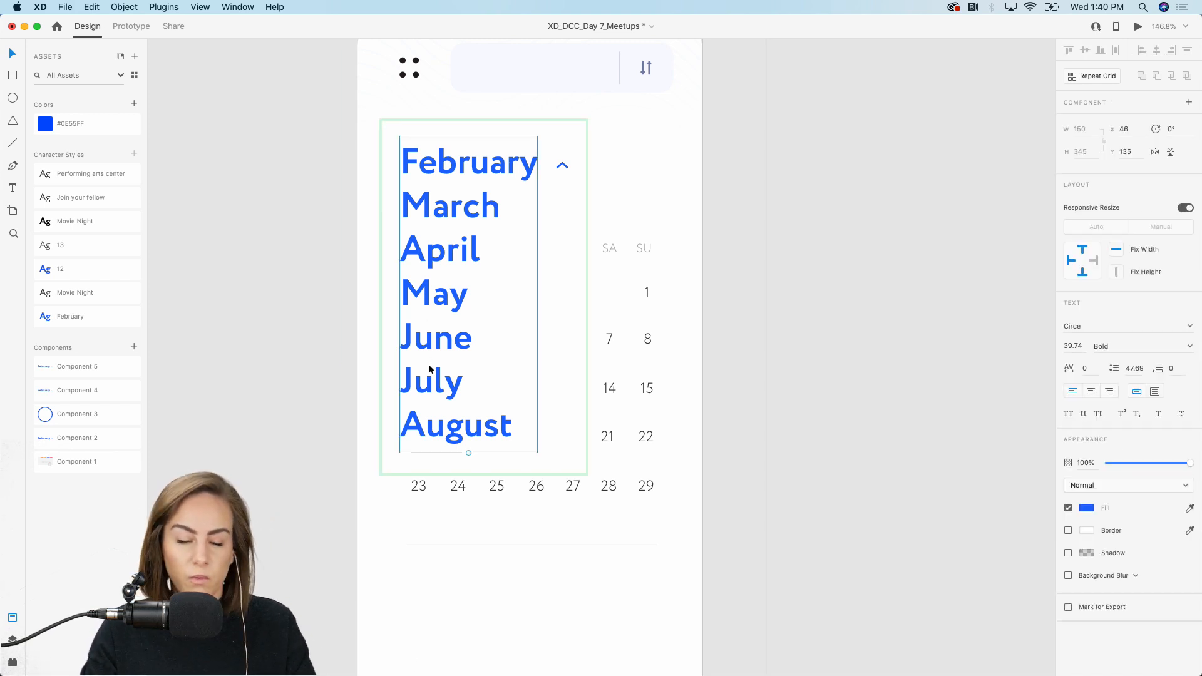
pyautogui.doubleClick(431, 368)
pyautogui.write('March')
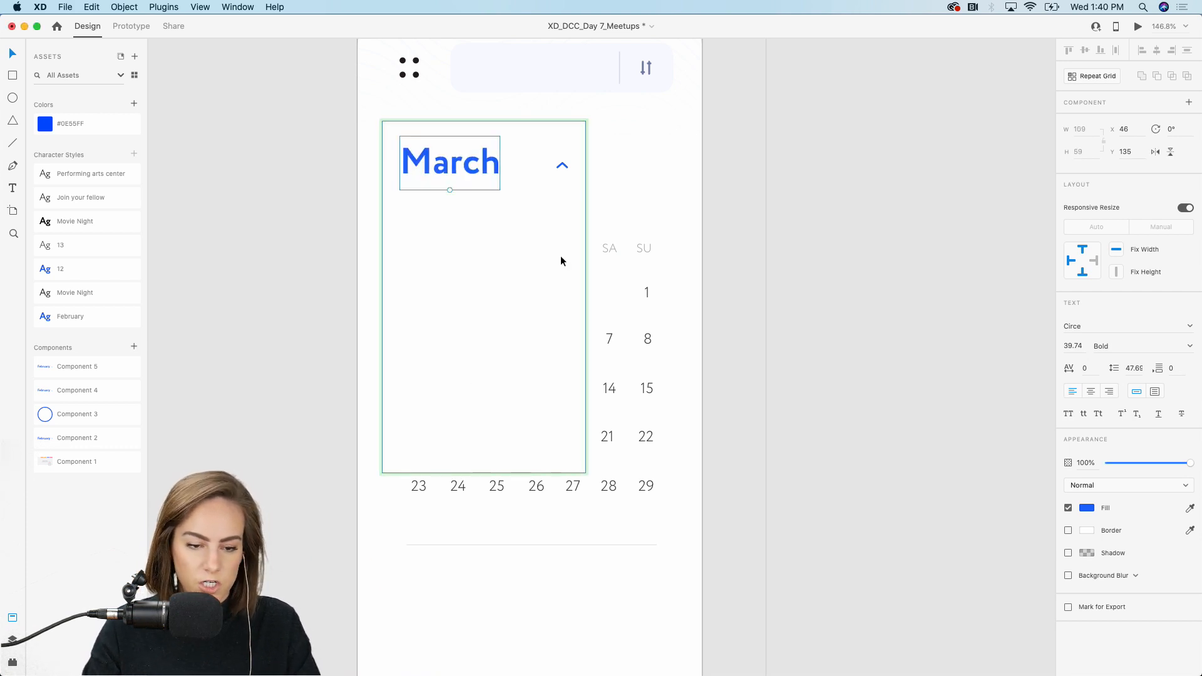
# Step: Flip the chevron beside March vertically so it points down, and delete the white background rectangle from the March Selected state
pyautogui.click(562, 166)
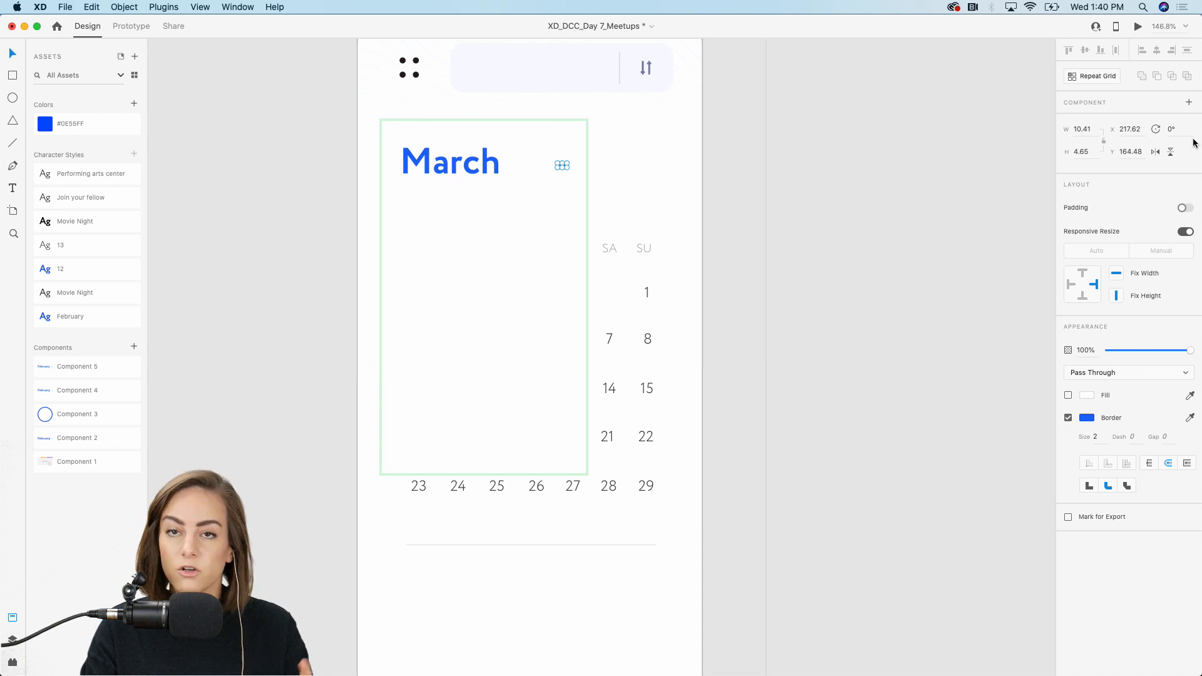
pyautogui.click(573, 381)
pyautogui.press('Delete')
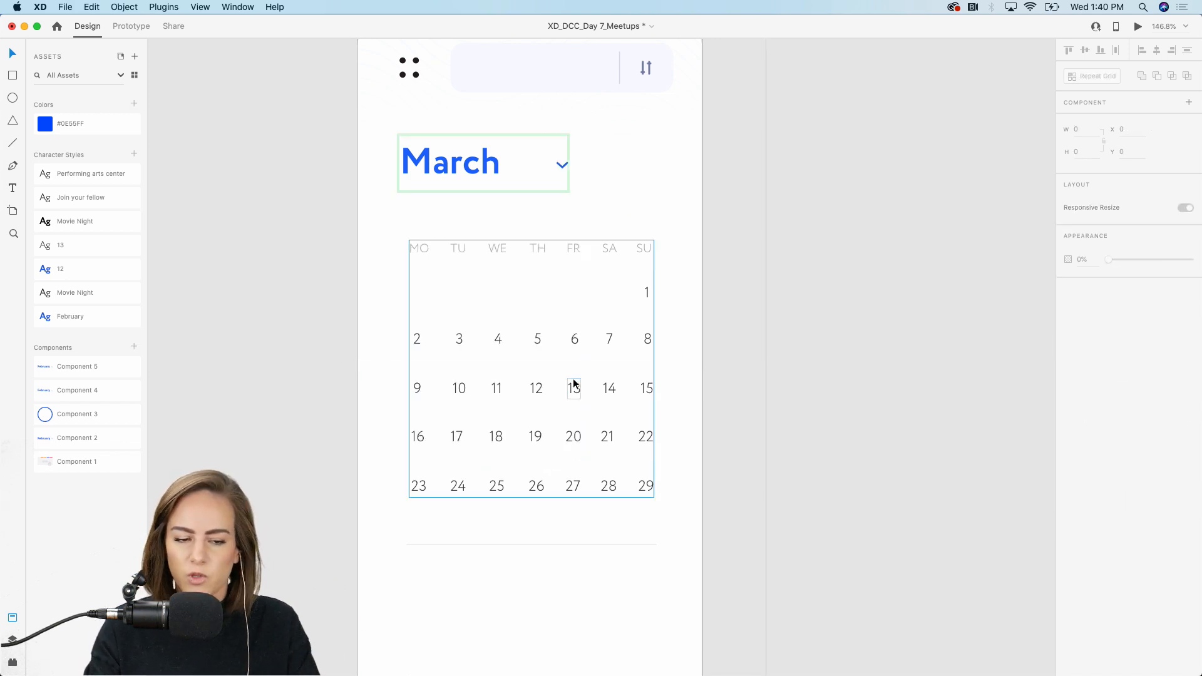
# Step: Compare the month component's Default, Dropdown and March Selected states by switching between them, ending on the Default State
pyautogui.click(471, 154)
pyautogui.click(1104, 120)
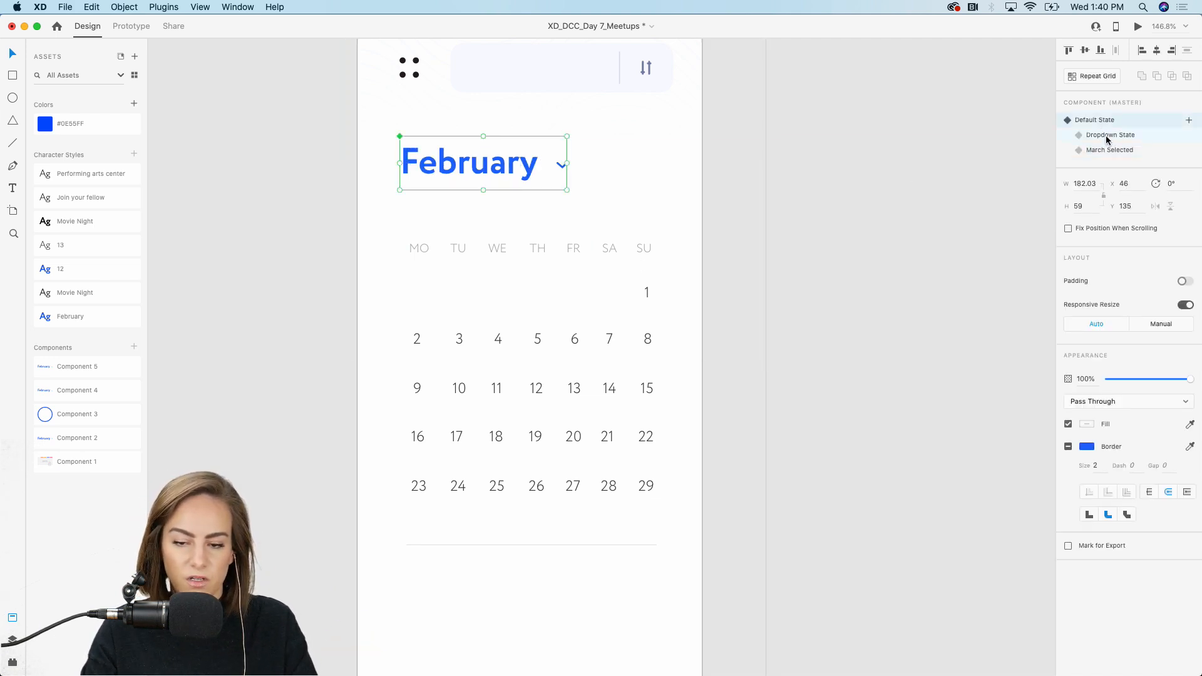
pyautogui.click(1107, 136)
pyautogui.click(1107, 152)
pyautogui.click(1102, 121)
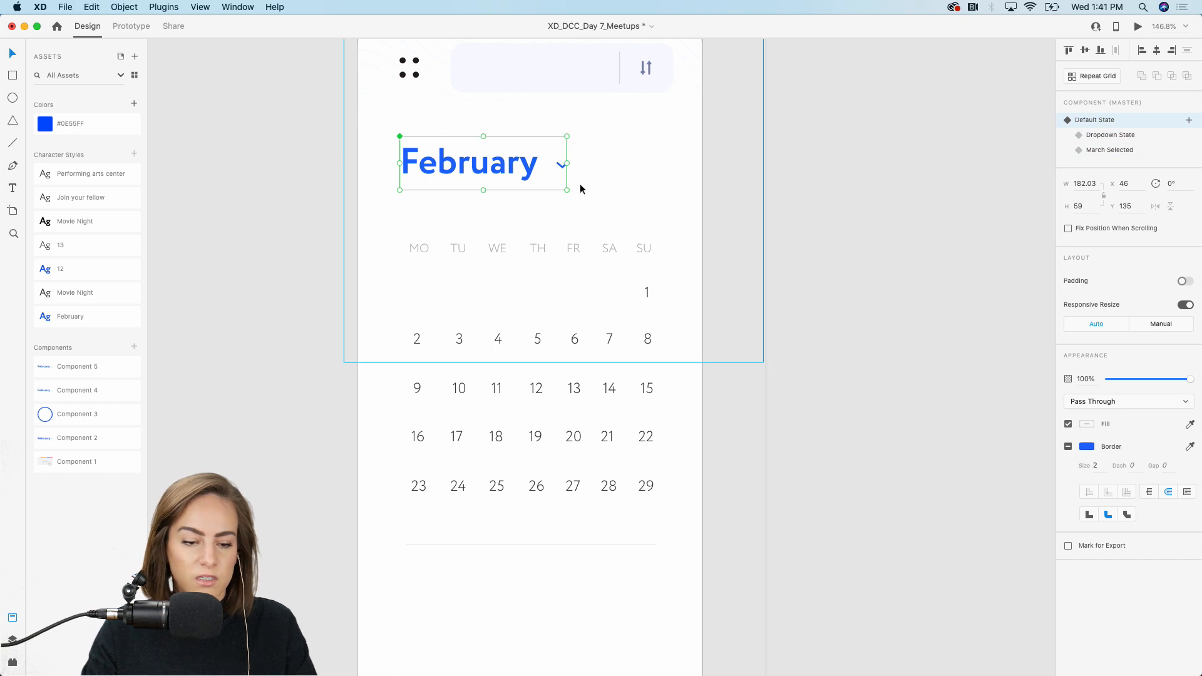
# Step: In prototype mode, add a Tap interaction to the Default State, choosing Transition, with Dropdown State as destination and a 0.6 s duration
pyautogui.click(129, 26)
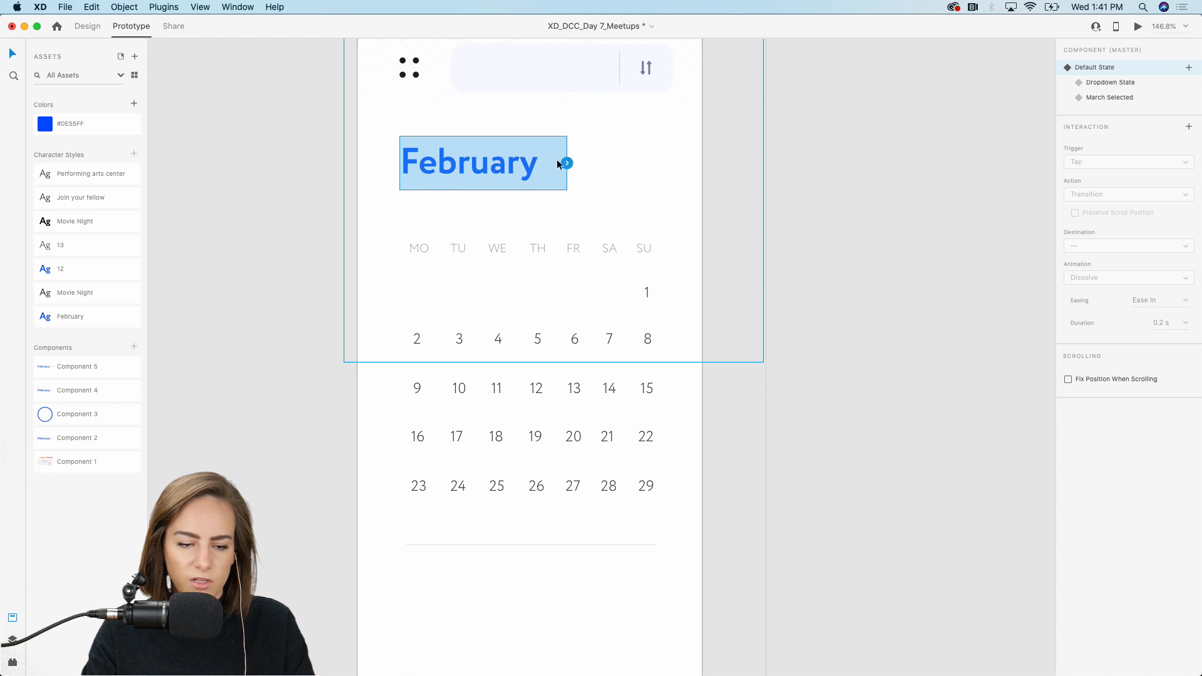
pyautogui.scroll(5, 570, 162)
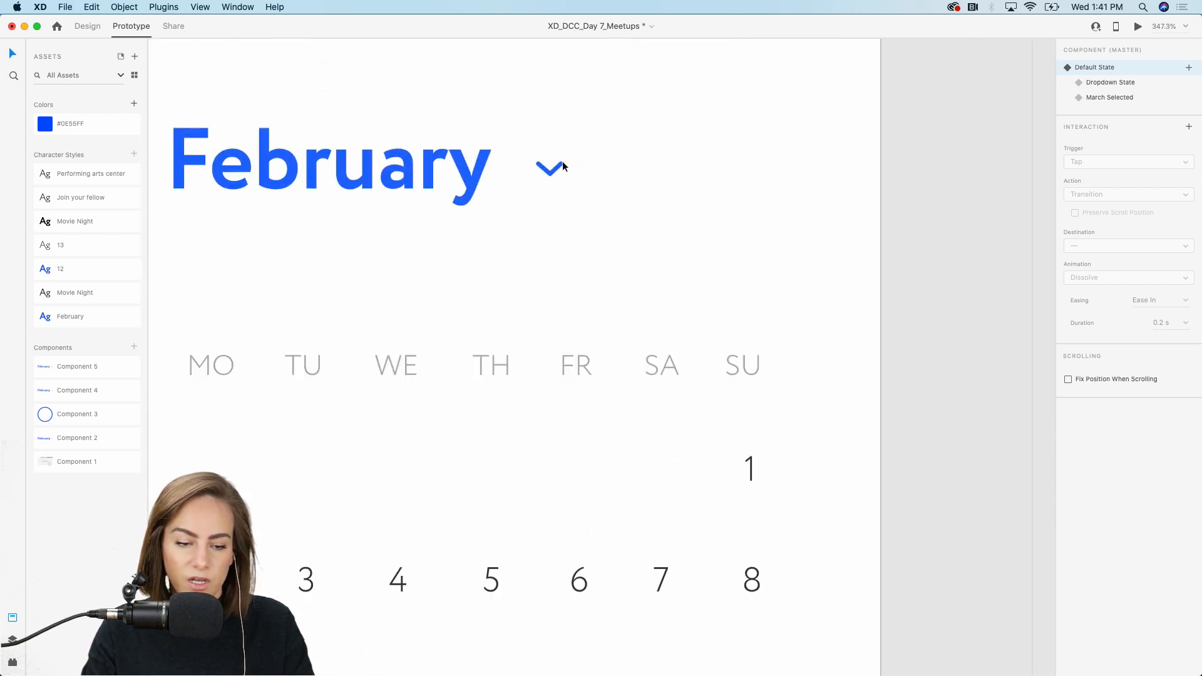
pyautogui.scroll(-5, 562, 167)
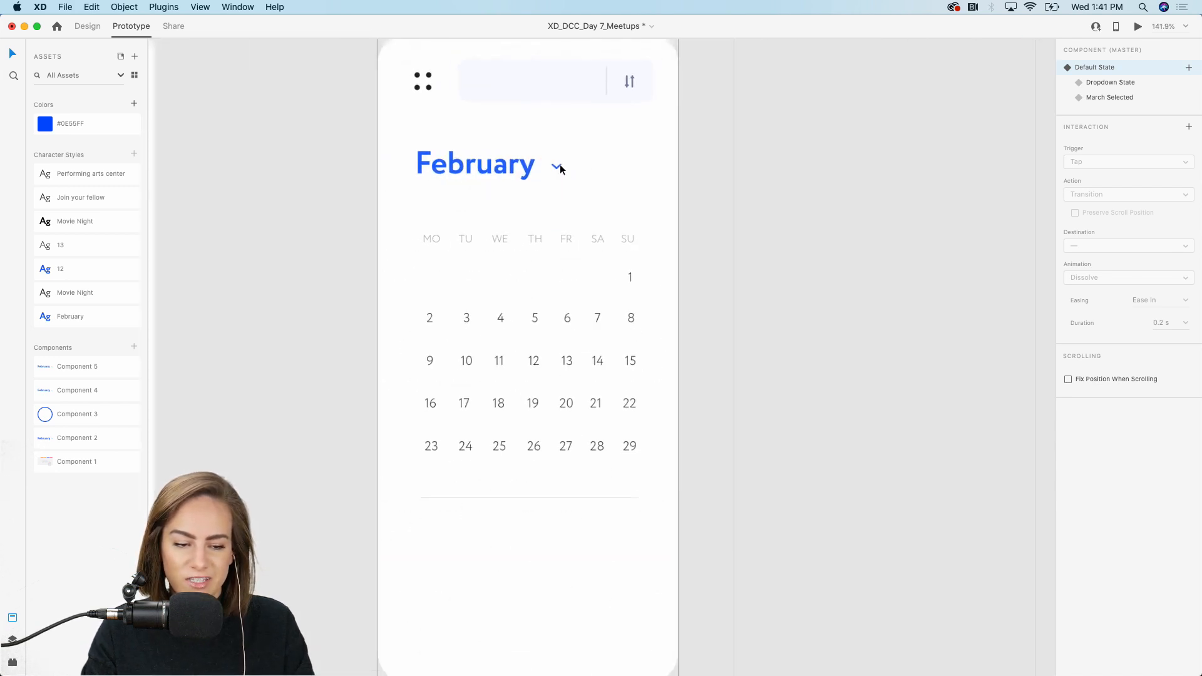
pyautogui.scroll(5, 559, 164)
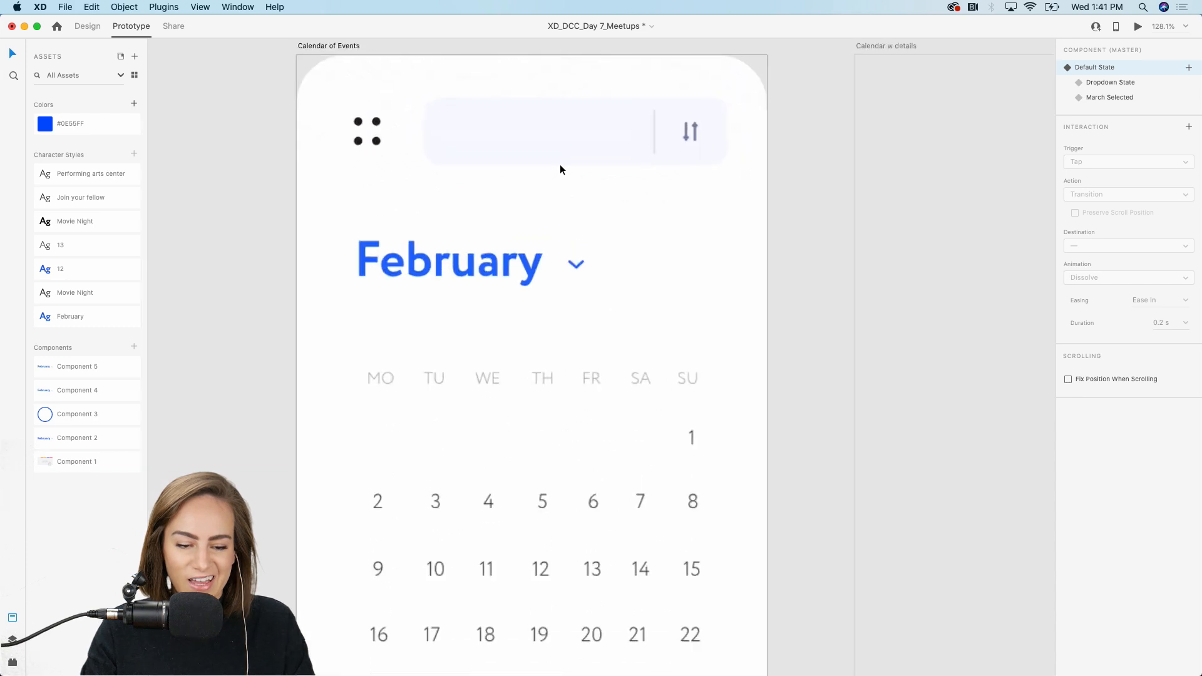
pyautogui.click(1189, 127)
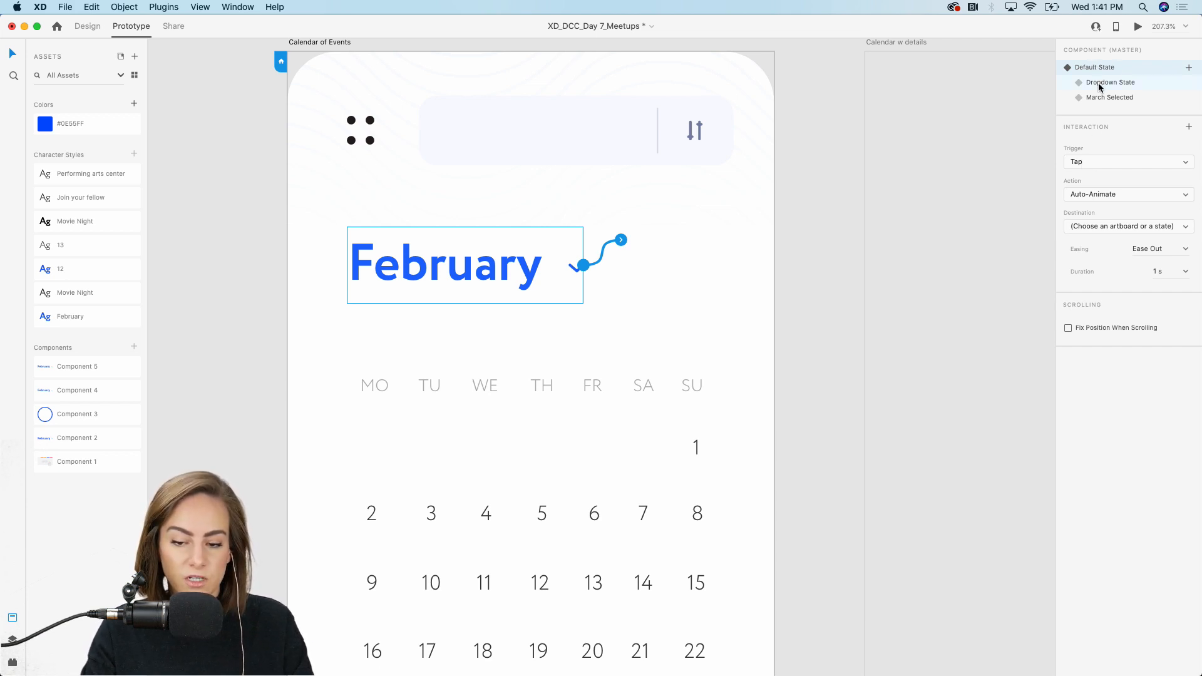
pyautogui.click(1121, 195)
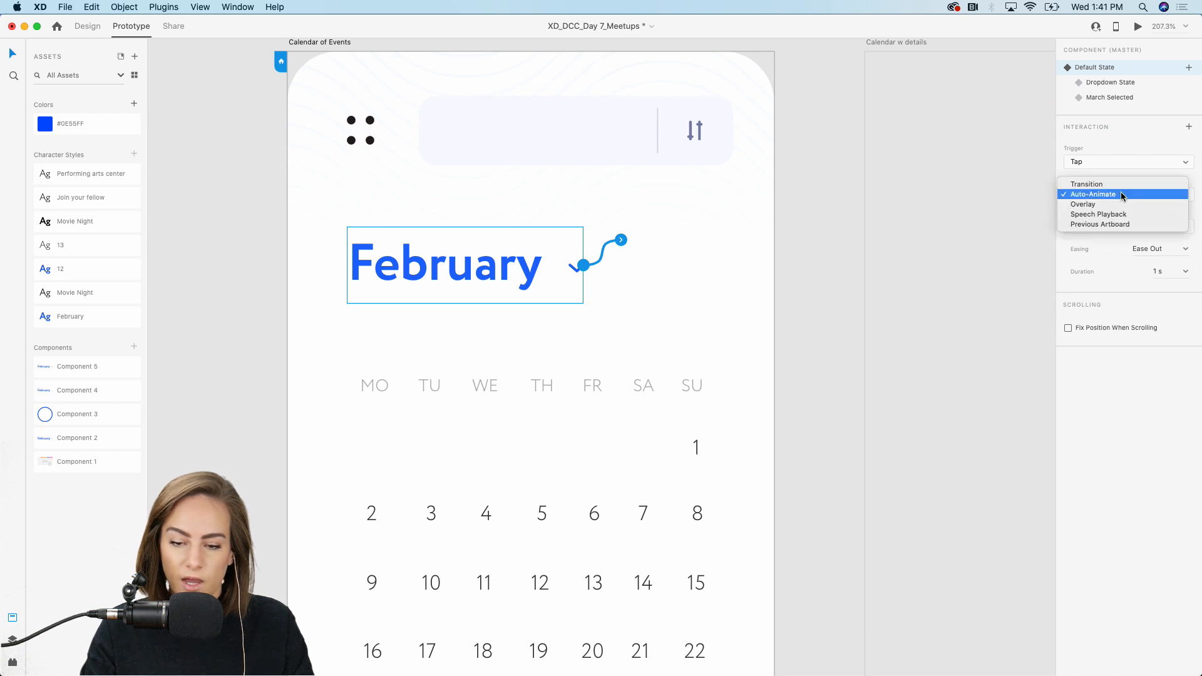
pyautogui.click(1142, 187)
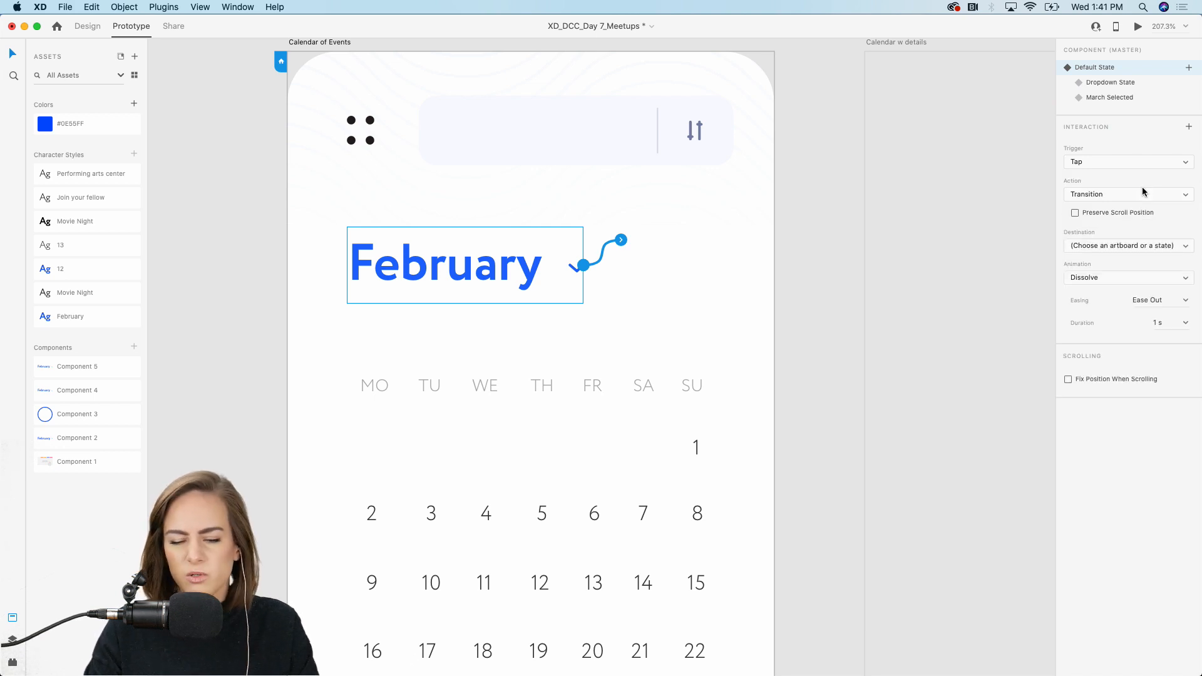
pyautogui.click(1107, 245)
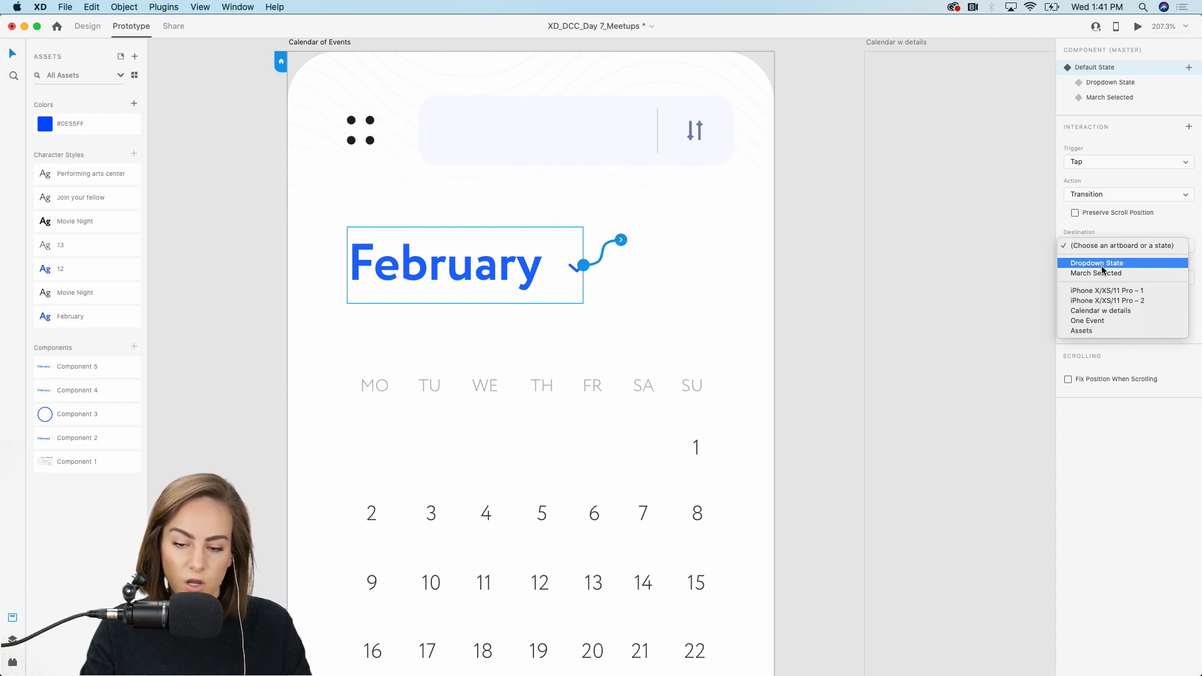
pyautogui.click(1102, 264)
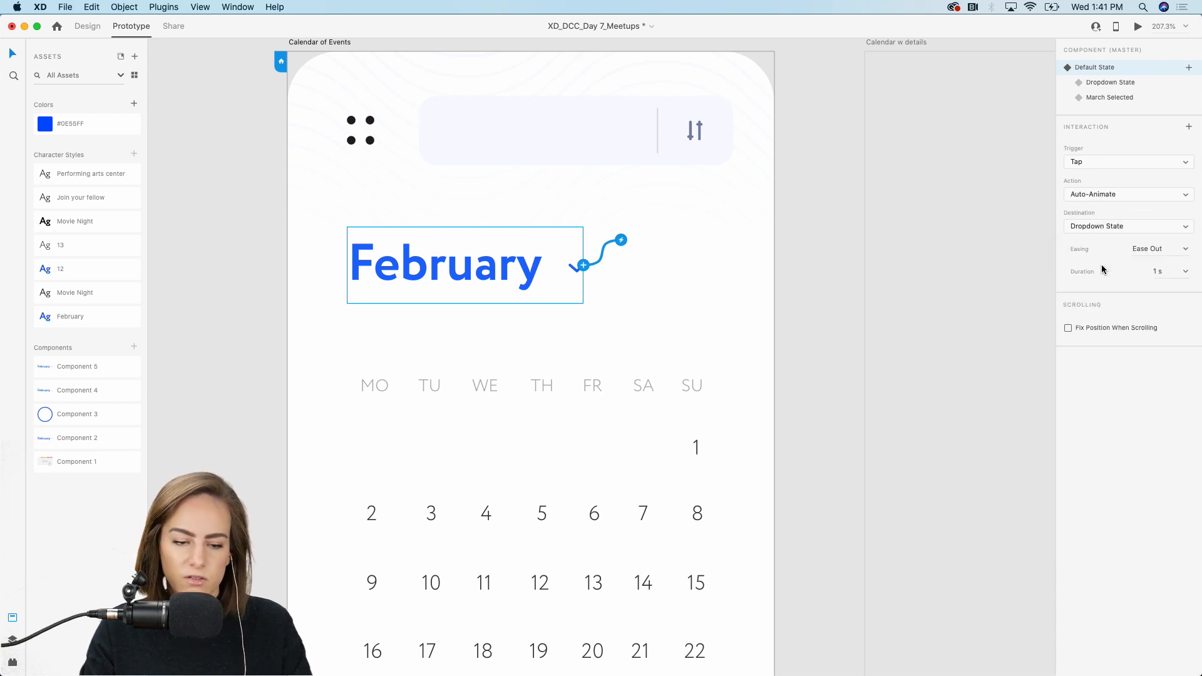
pyautogui.click(1185, 273)
pyautogui.click(1174, 308)
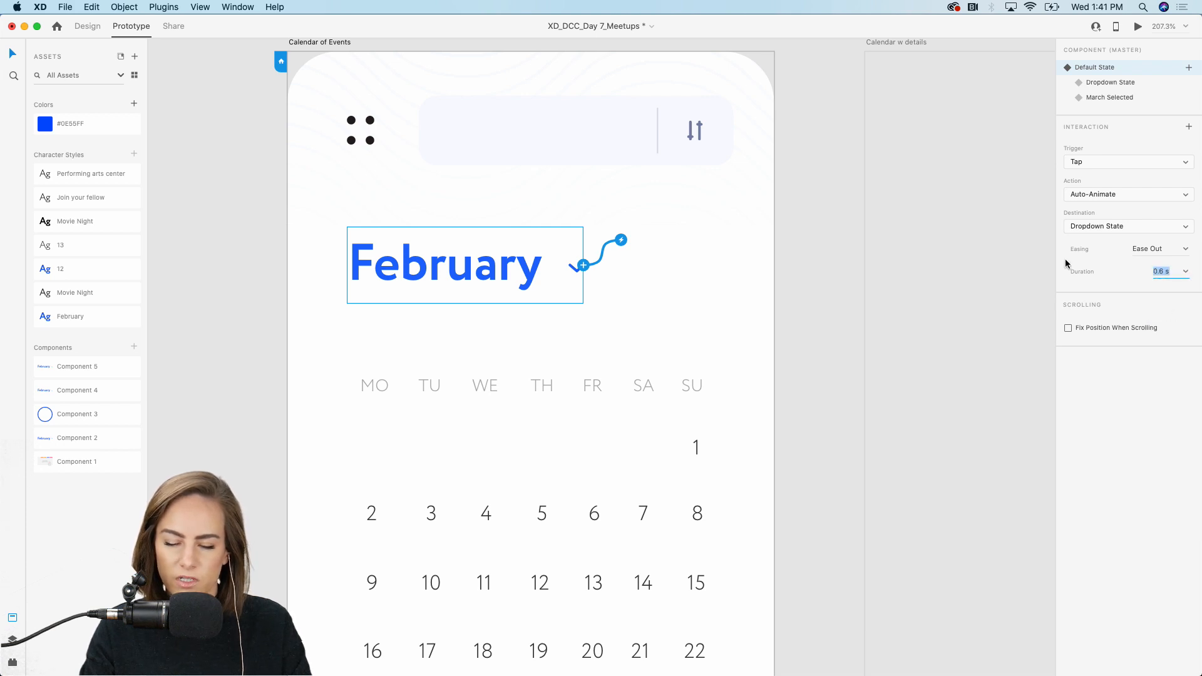
# Step: Add a Tap interaction to the Dropdown State, choosing Transition as the action and March Selected as the destination
pyautogui.click(1115, 83)
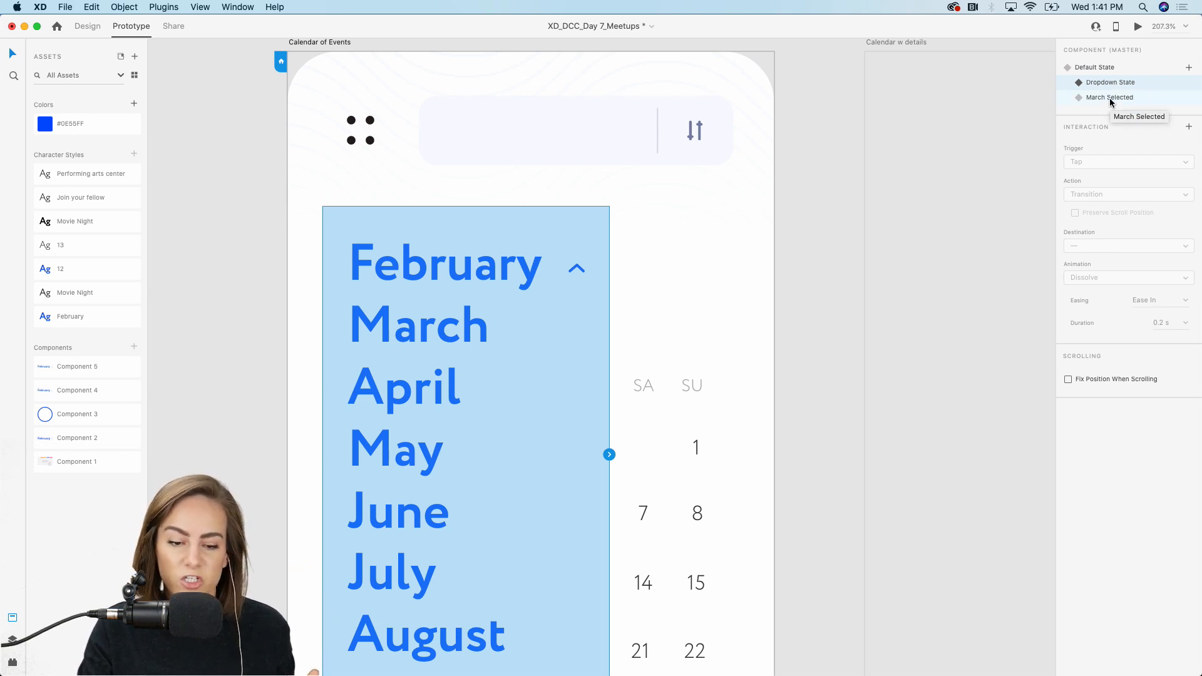
pyautogui.click(1189, 127)
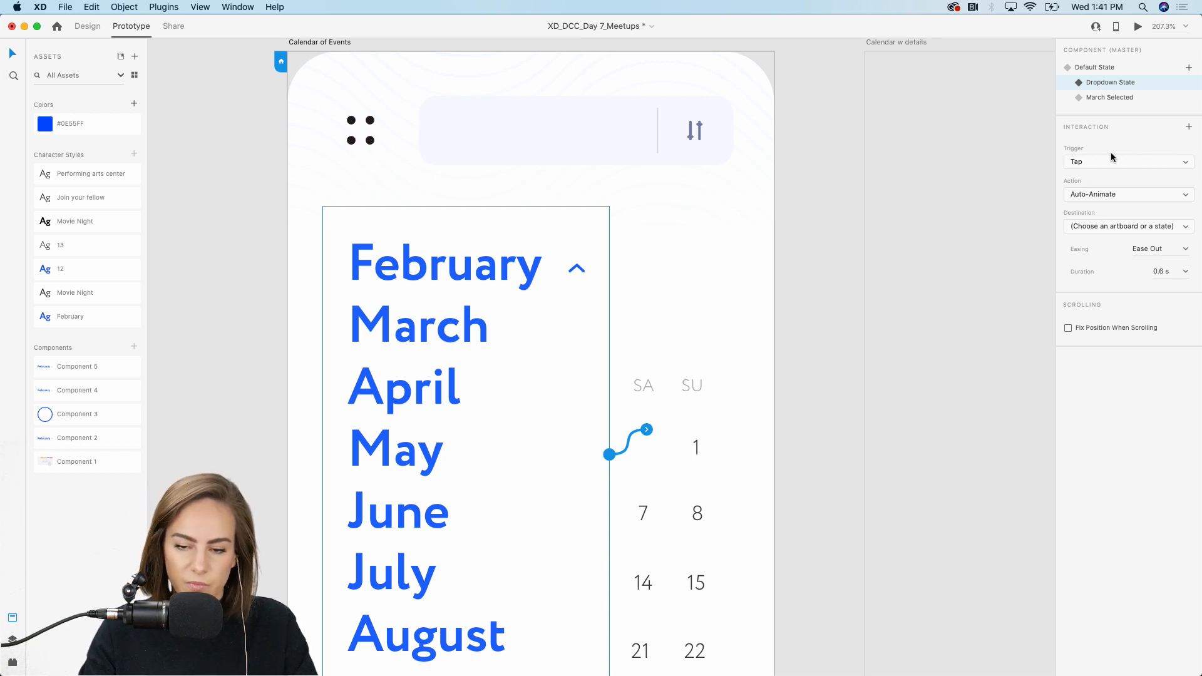
pyautogui.click(1094, 194)
pyautogui.click(1090, 185)
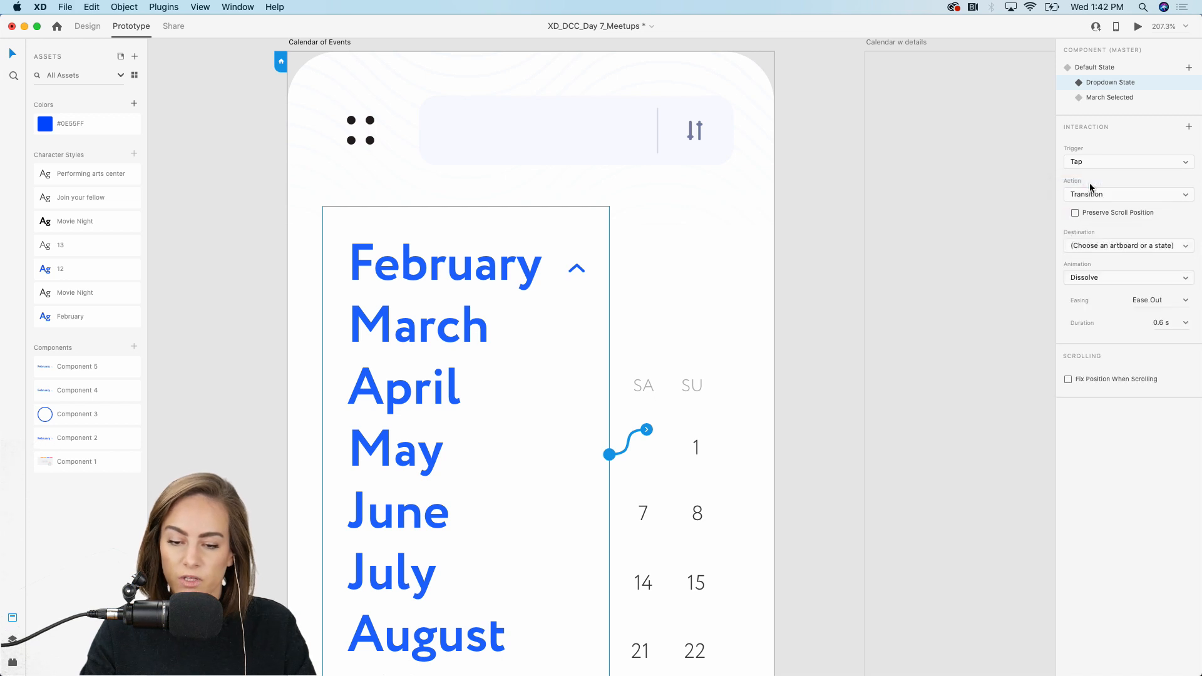
pyautogui.click(1118, 244)
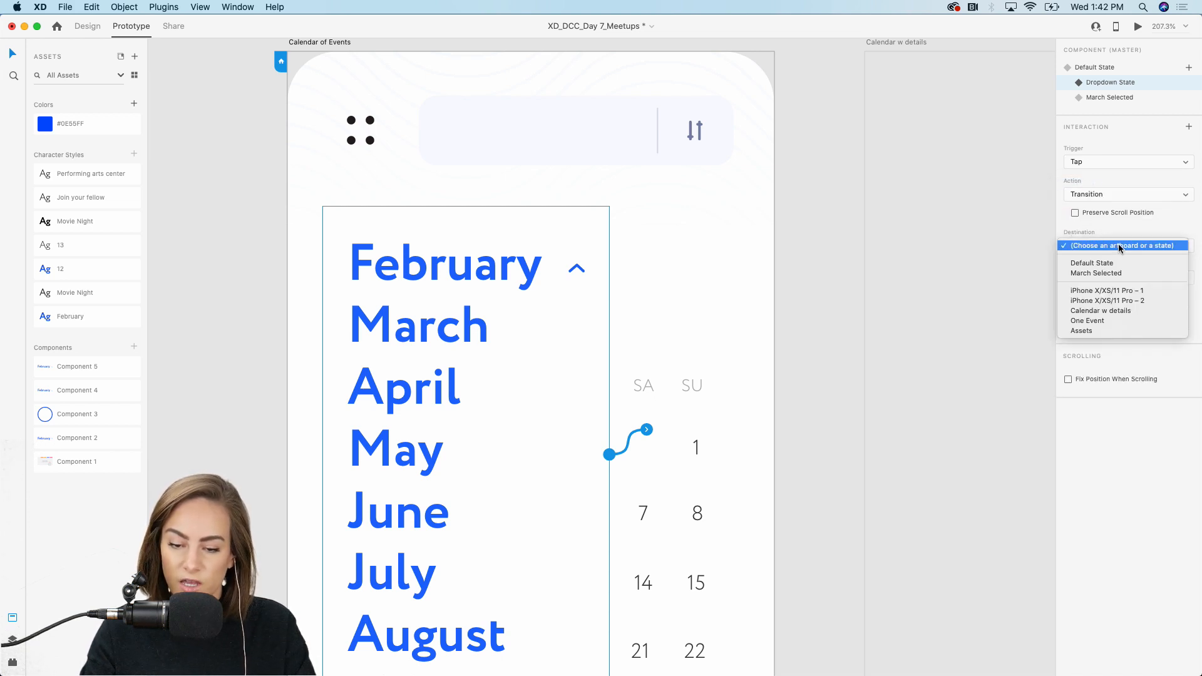
pyautogui.click(1105, 274)
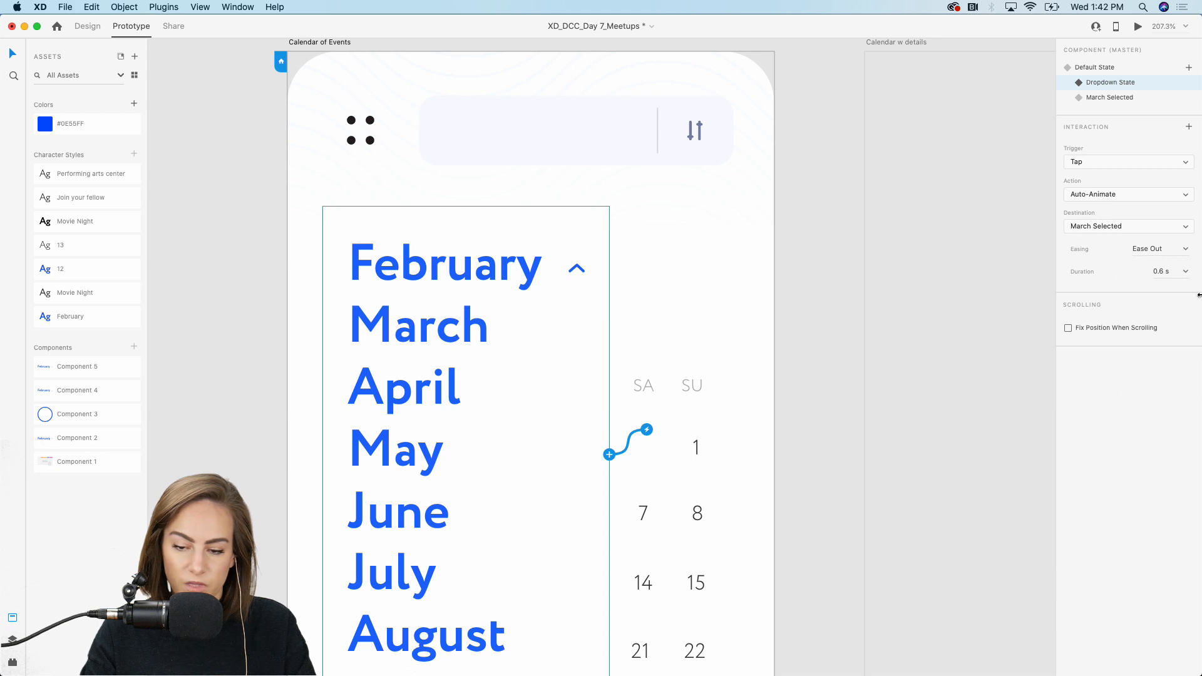
# Step: Add a Tap interaction to the March Selected state, choosing Transition as the action and Dropdown State as the destination
pyautogui.click(1110, 98)
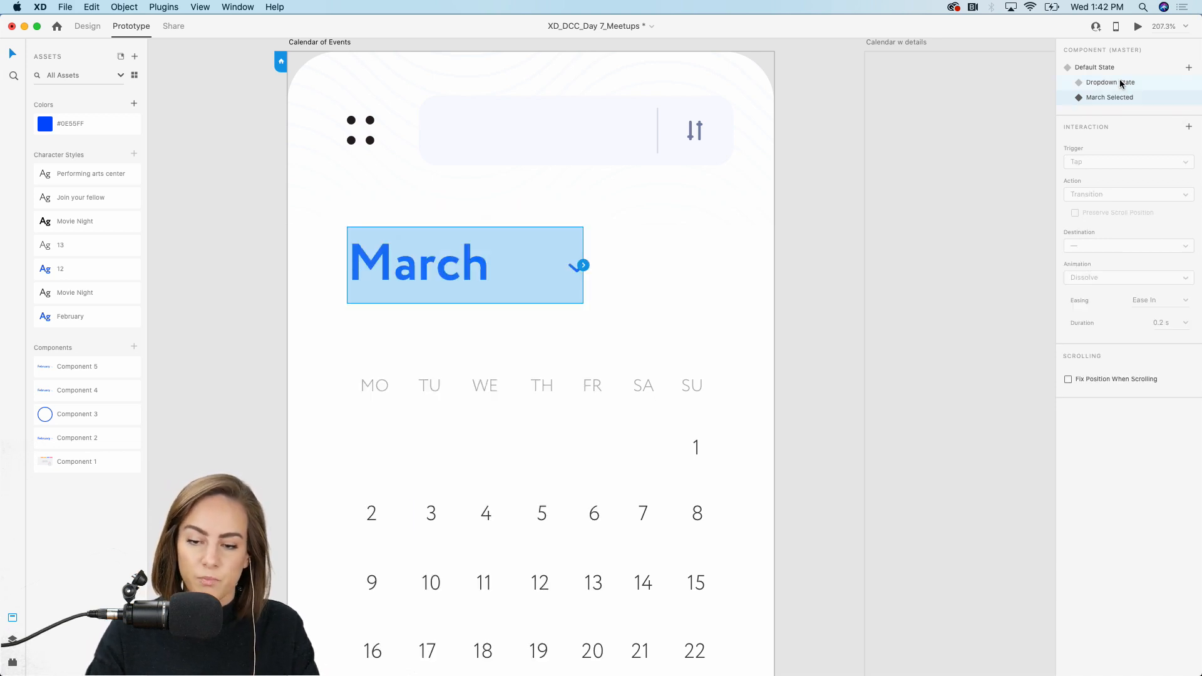
pyautogui.click(1189, 127)
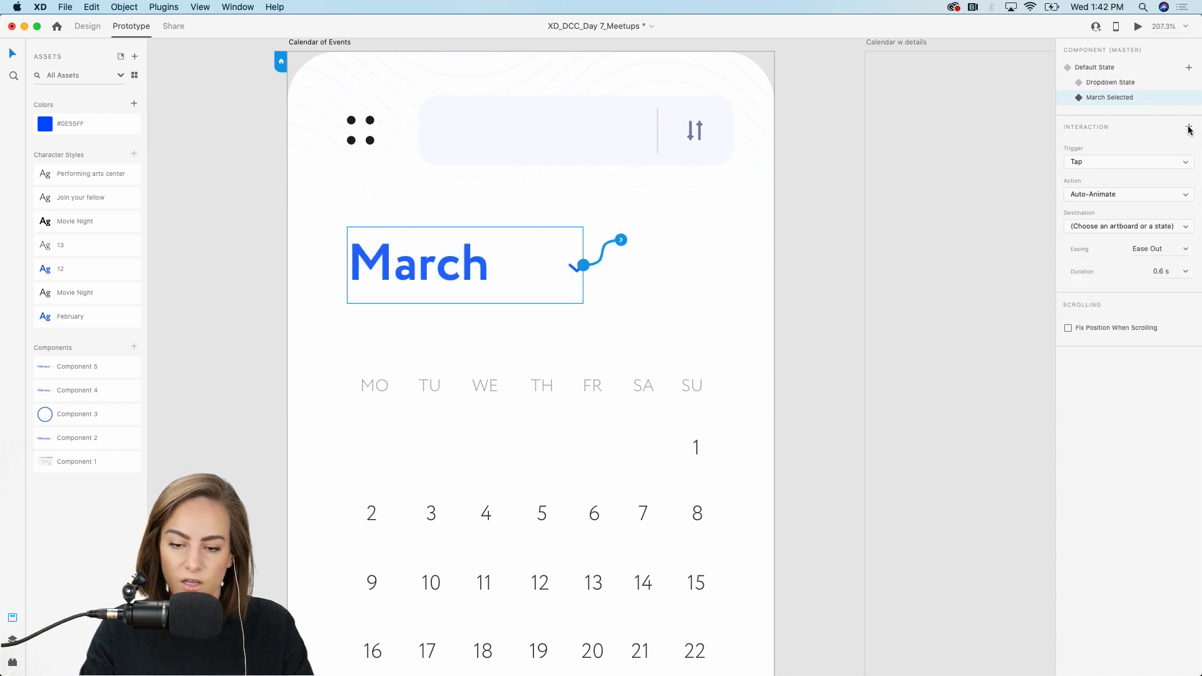
pyautogui.click(1091, 193)
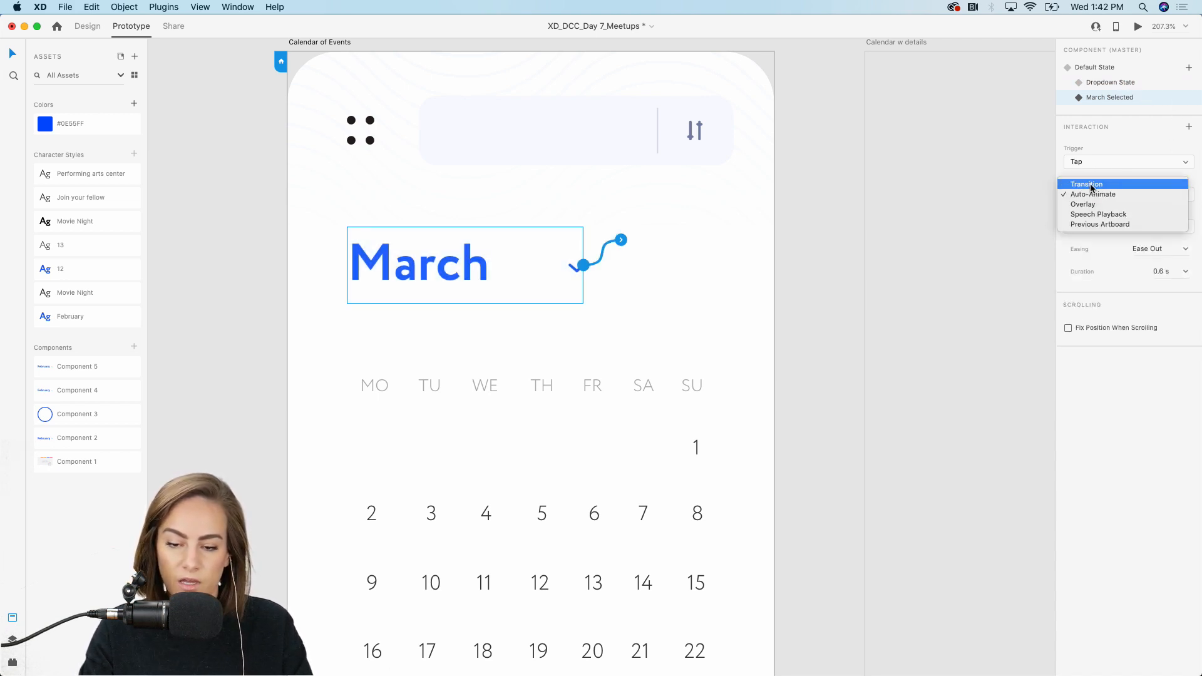
pyautogui.click(1090, 185)
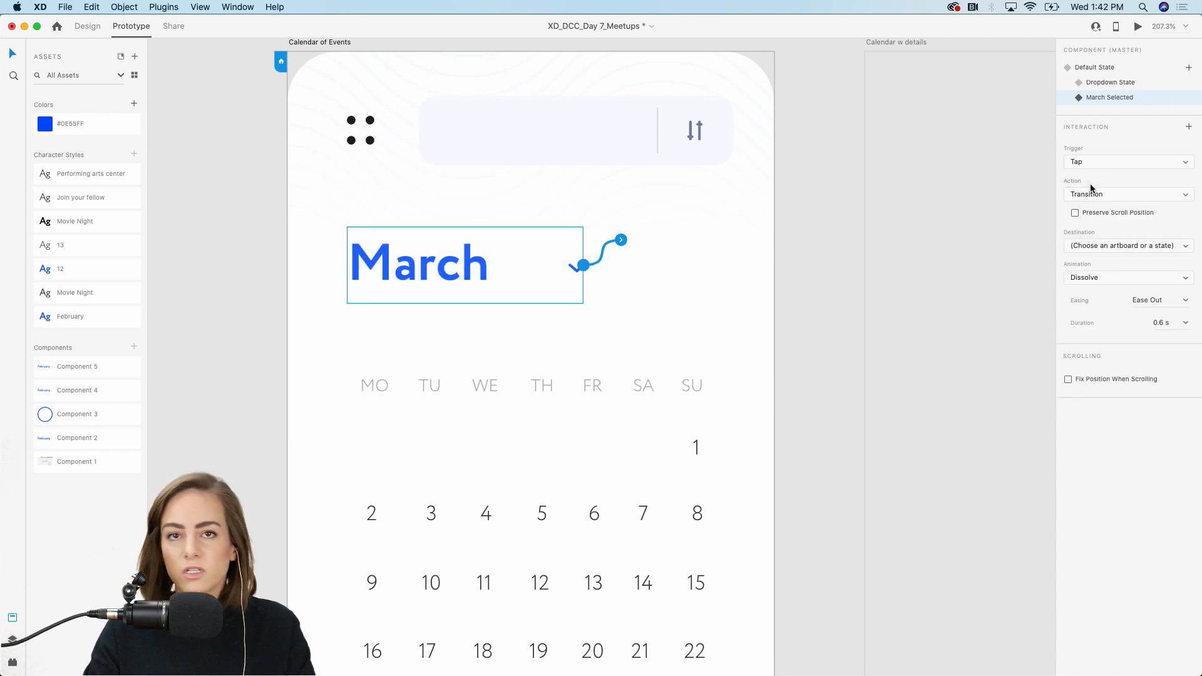
pyautogui.click(1097, 245)
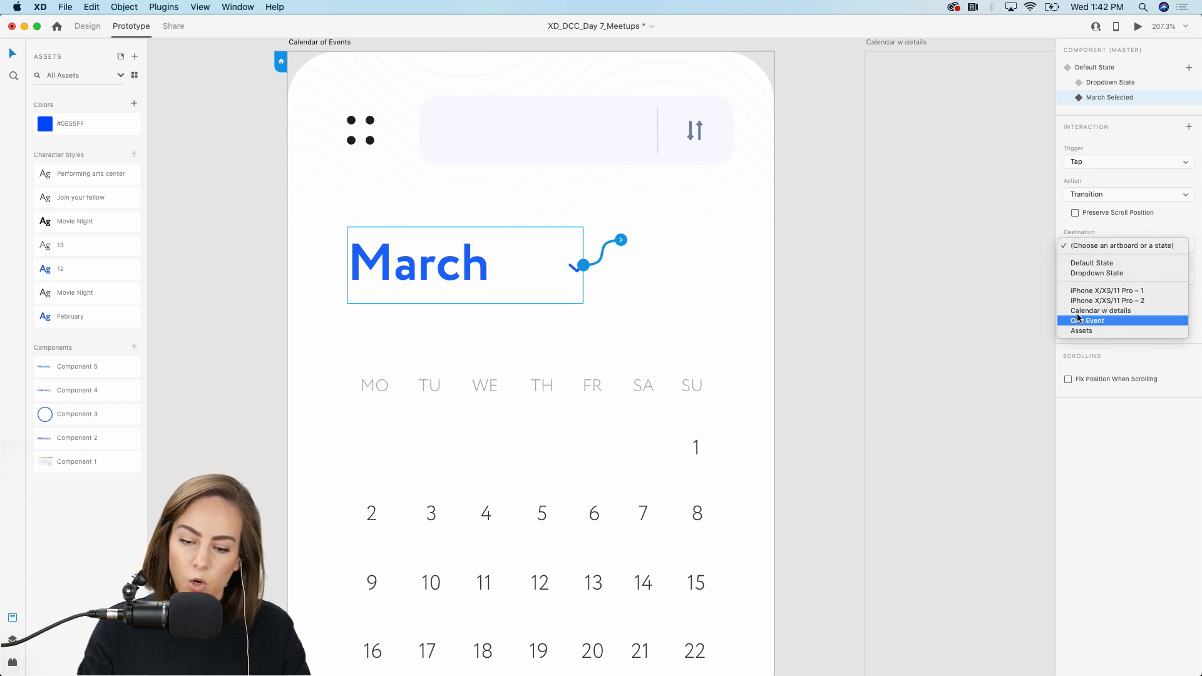
pyautogui.click(1098, 274)
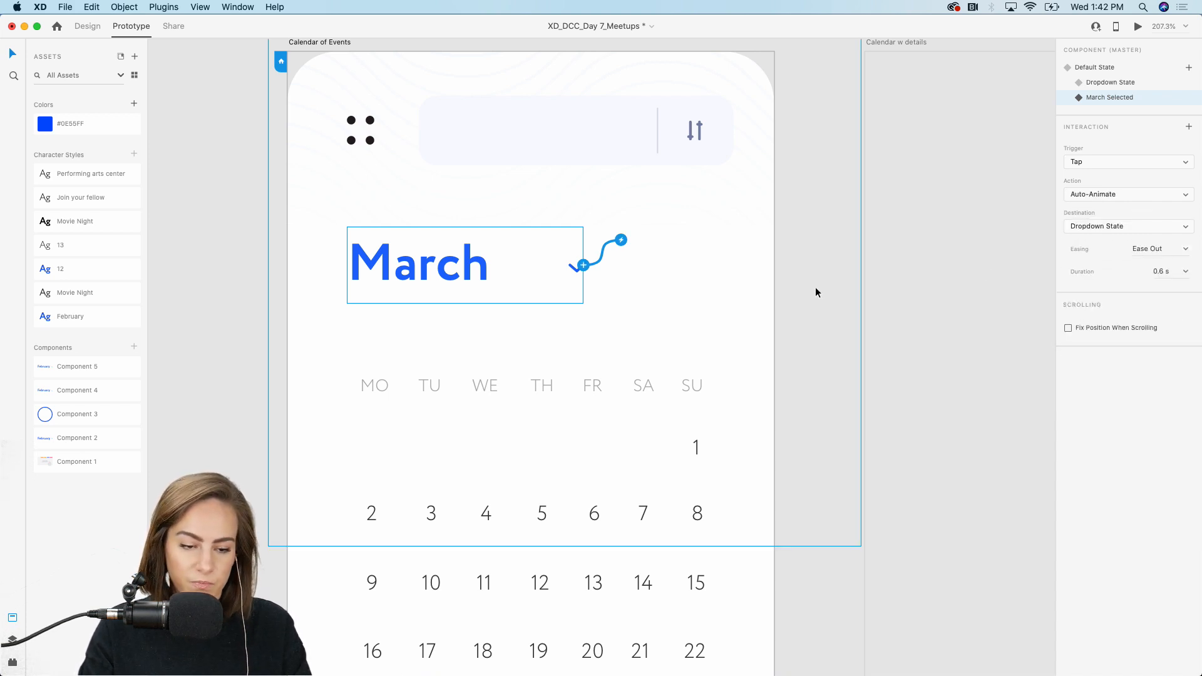
# Step: Return the month component to its Default State and open the prototype preview, moving the preview window over the empty artboards
pyautogui.scroll(-5, 815, 289)
pyautogui.hscroll(2, 815, 287)
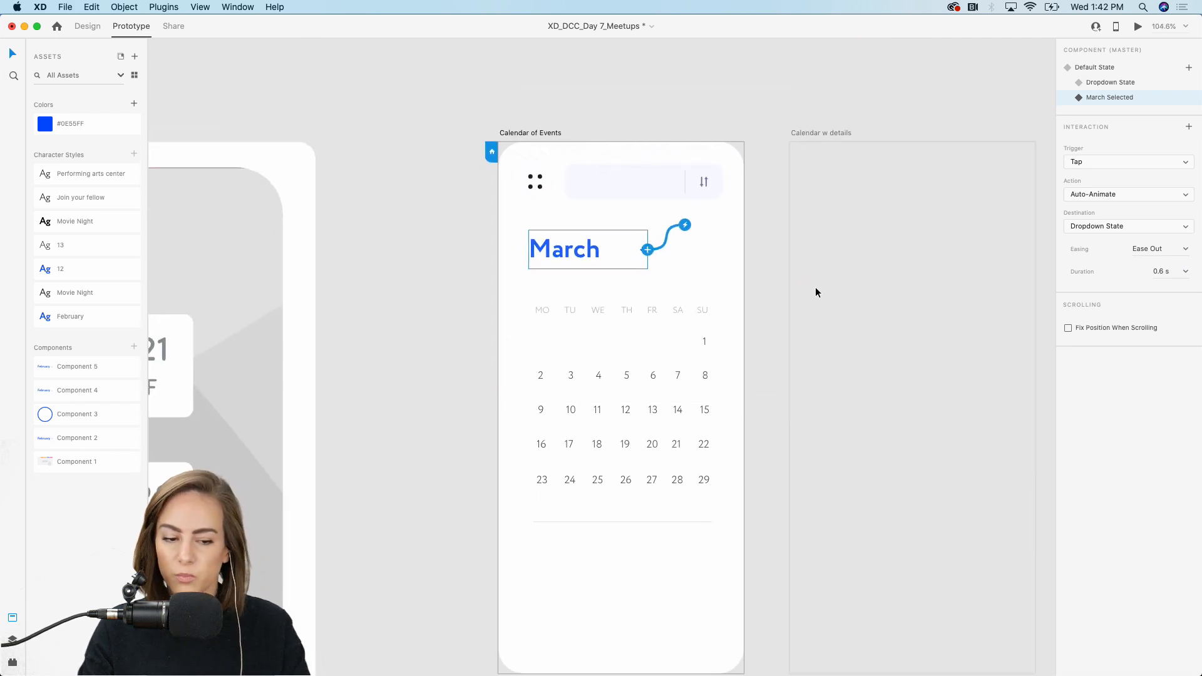
pyautogui.click(1093, 67)
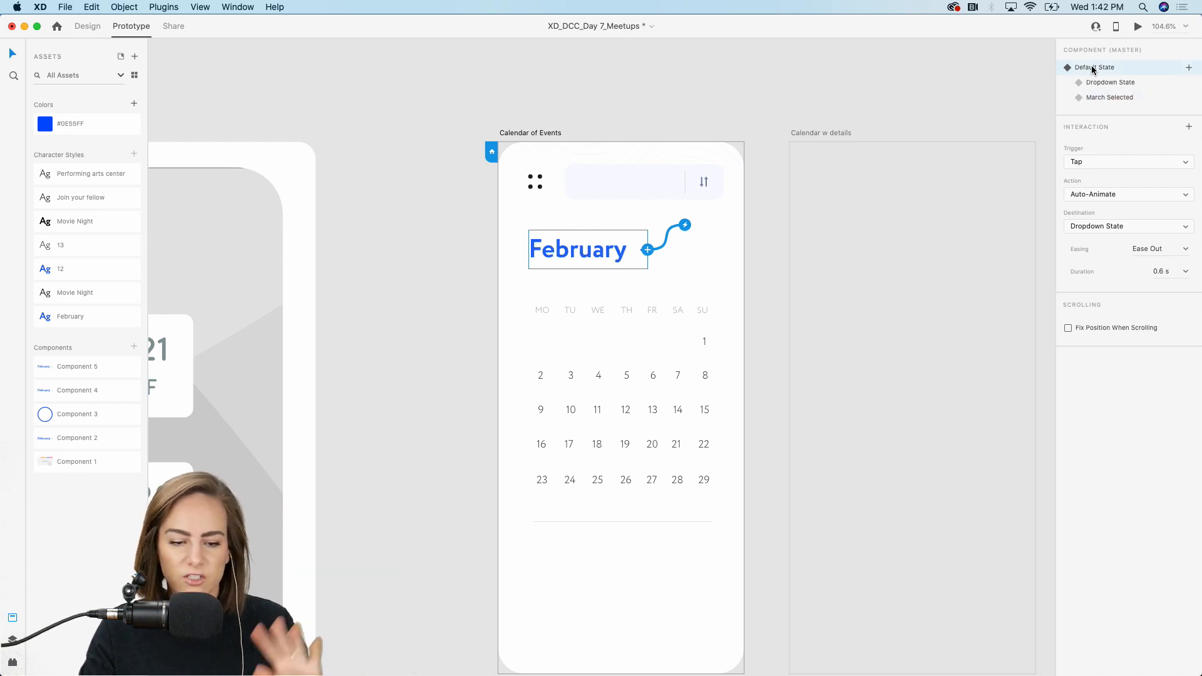
pyautogui.click(1138, 27)
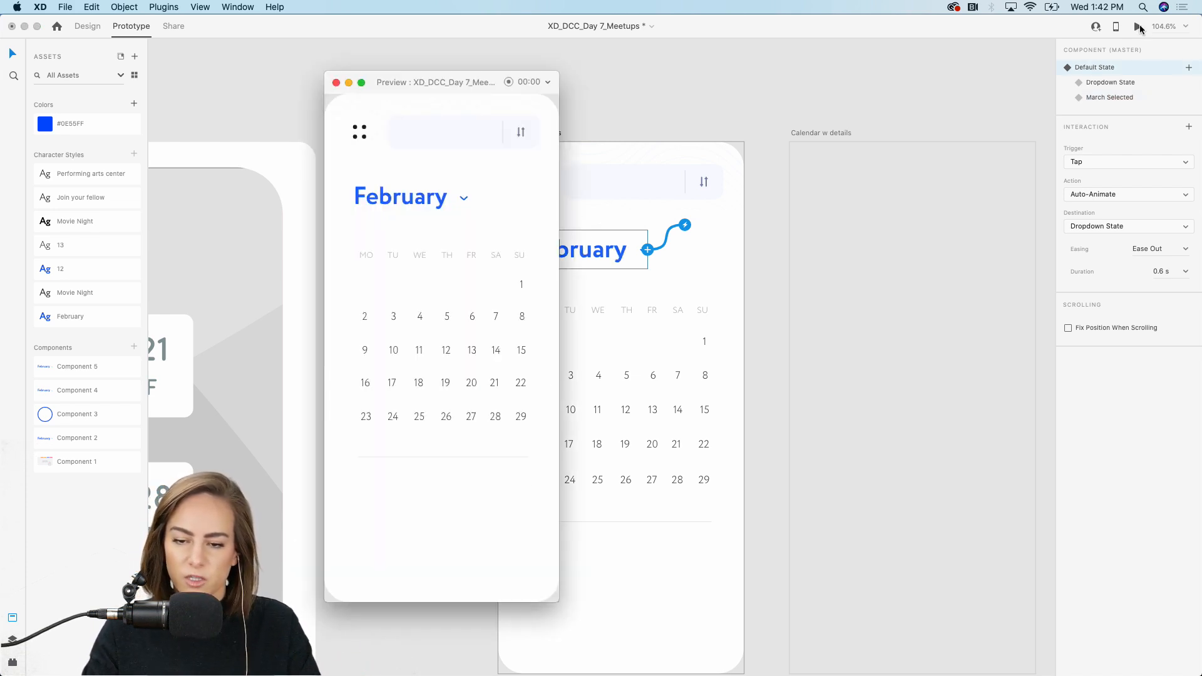
pyautogui.moveTo(382, 81); pyautogui.dragTo(678, 84)
pyautogui.hscroll(10, 622, 130)
pyautogui.hscroll(3, 622, 130)
# Step: Test the month dropdown in the preview by opening the list, choosing March and reopening the list
pyautogui.click(726, 198)
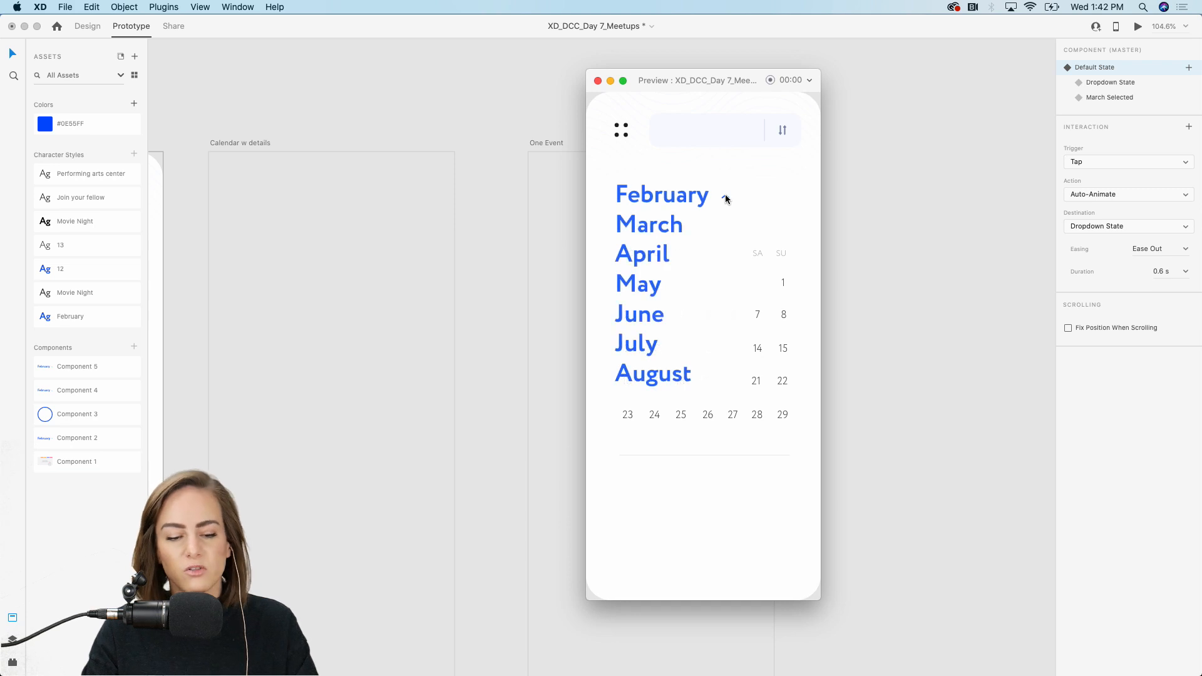
pyautogui.click(651, 230)
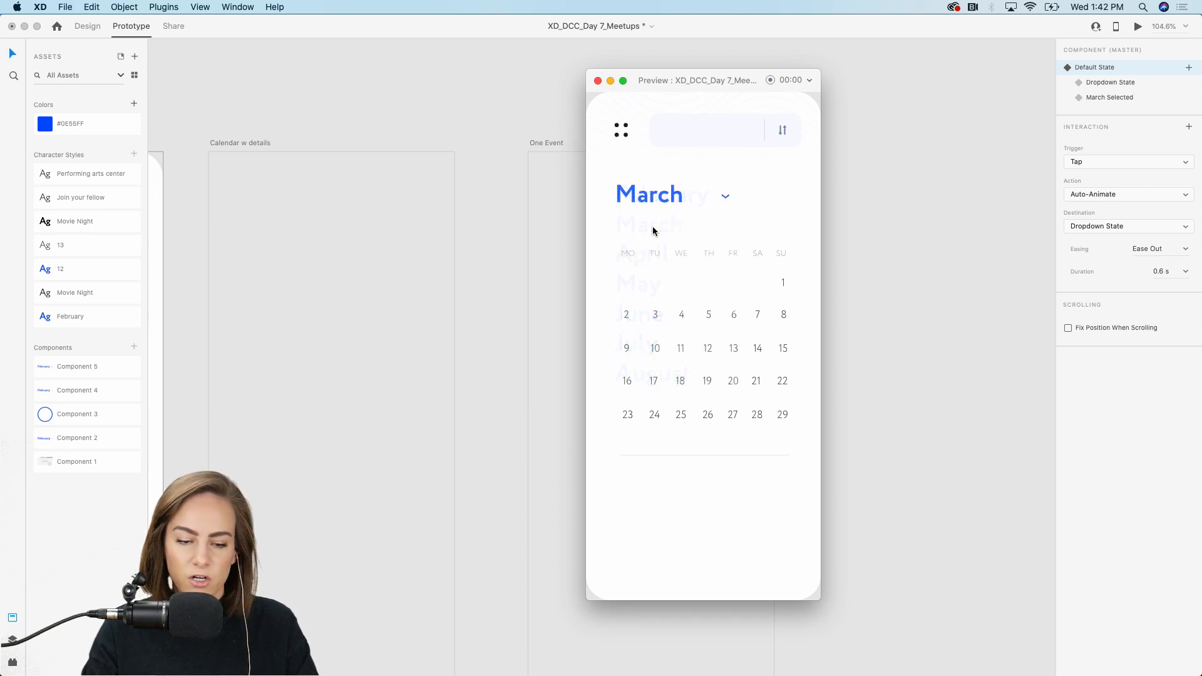
pyautogui.click(726, 198)
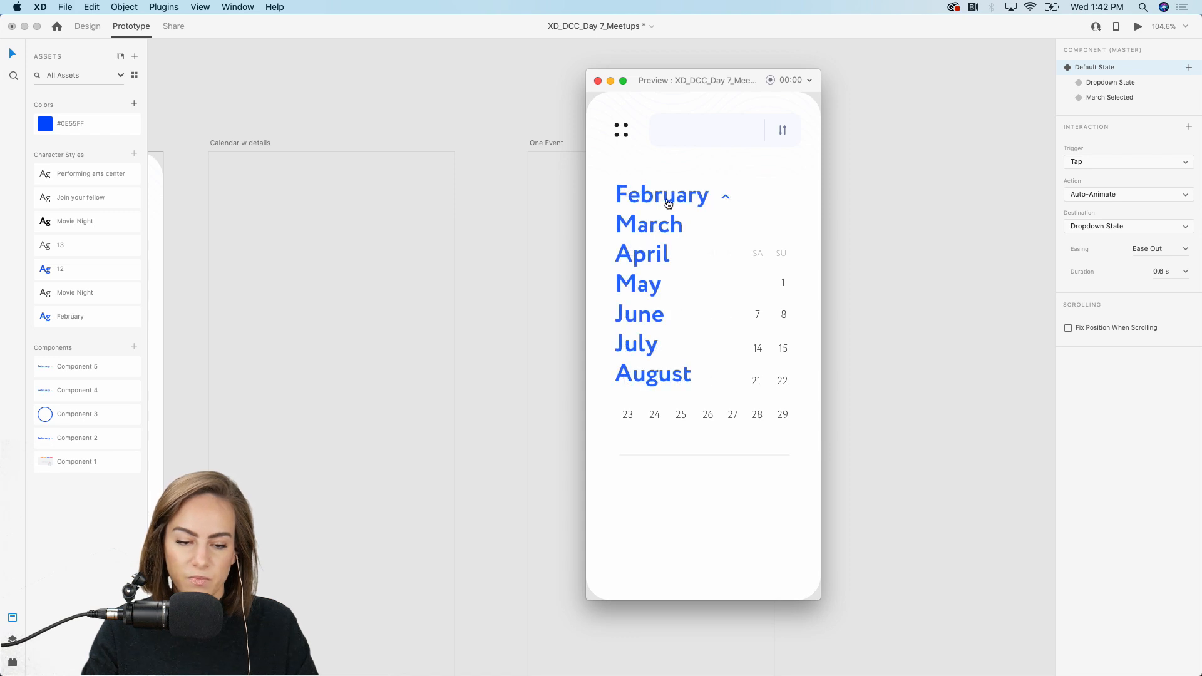
# Step: Choose March from the month dropdown in the prototype preview, then close the preview window
pyautogui.click(646, 230)
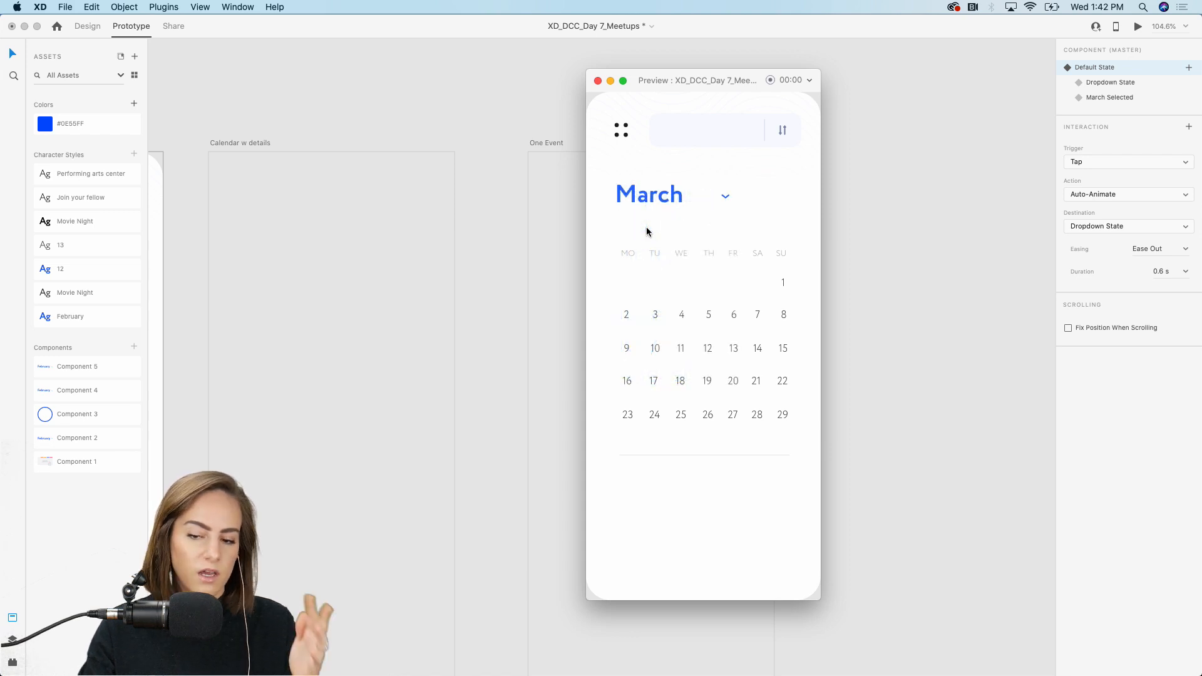
pyautogui.click(597, 81)
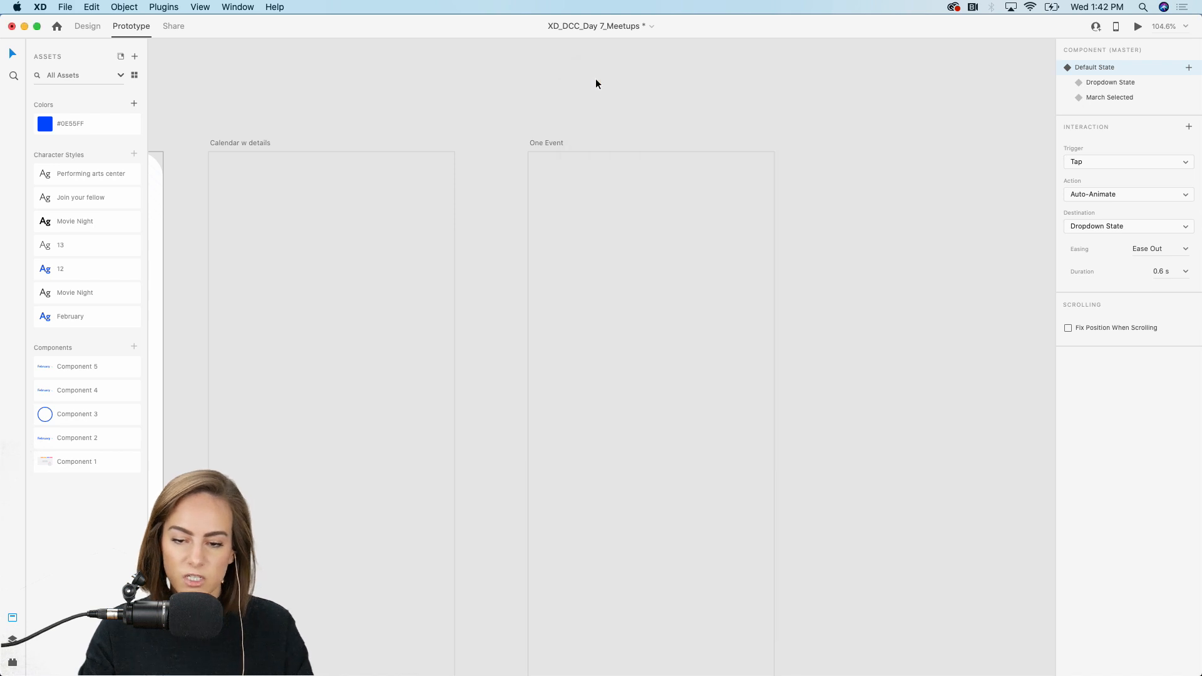
# Step: Copy all the content of the Calendar of Events artboard and paste it into the Calendar w details artboard
pyautogui.hscroll(-7, 573, 134)
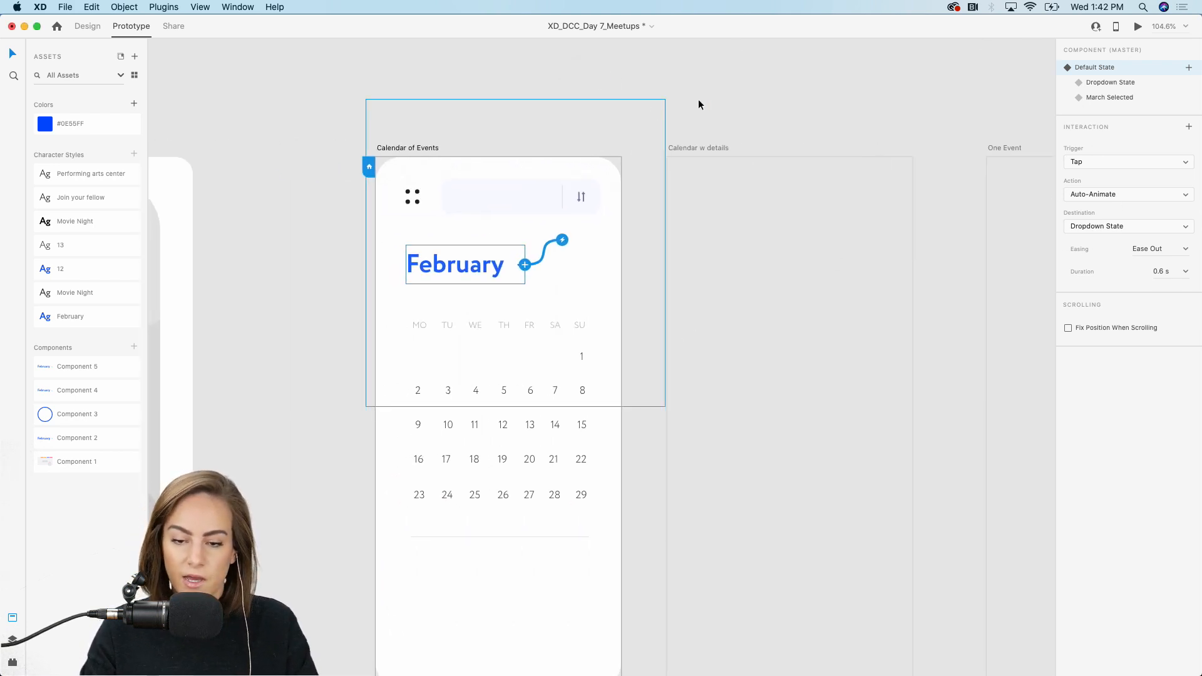
pyautogui.click(88, 26)
pyautogui.scroll(3, 554, 308)
pyautogui.scroll(-5, 555, 308)
pyautogui.scroll(-3, 555, 314)
pyautogui.scroll(-5, 554, 314)
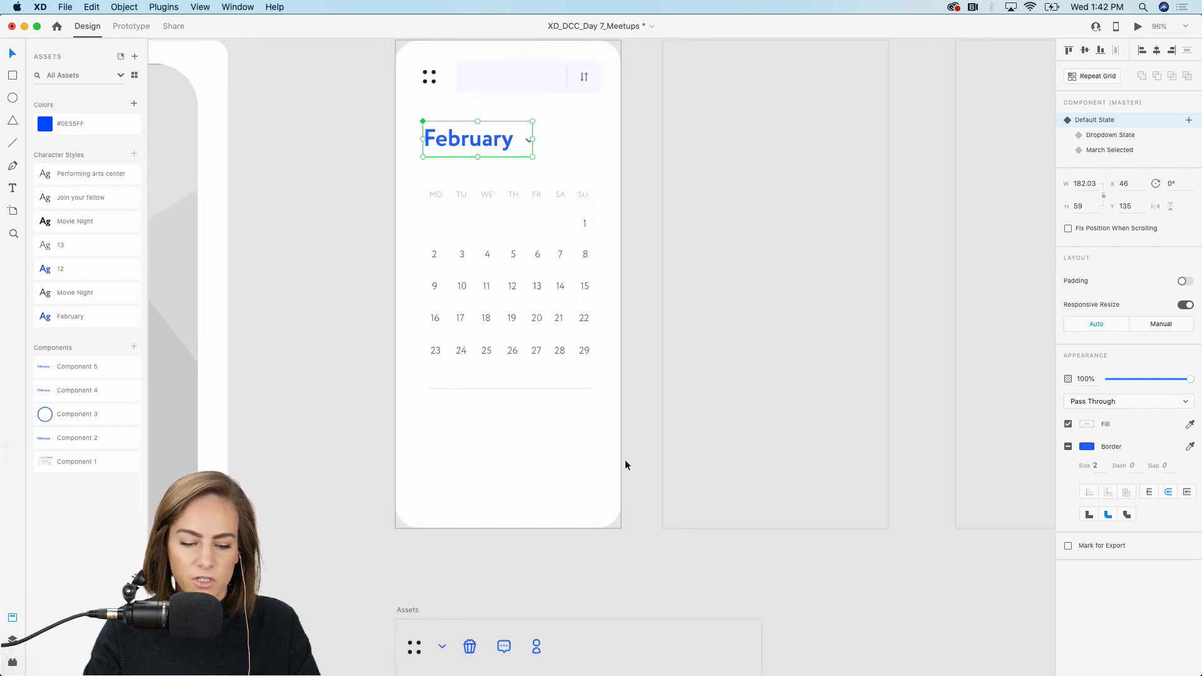
pyautogui.click(629, 548)
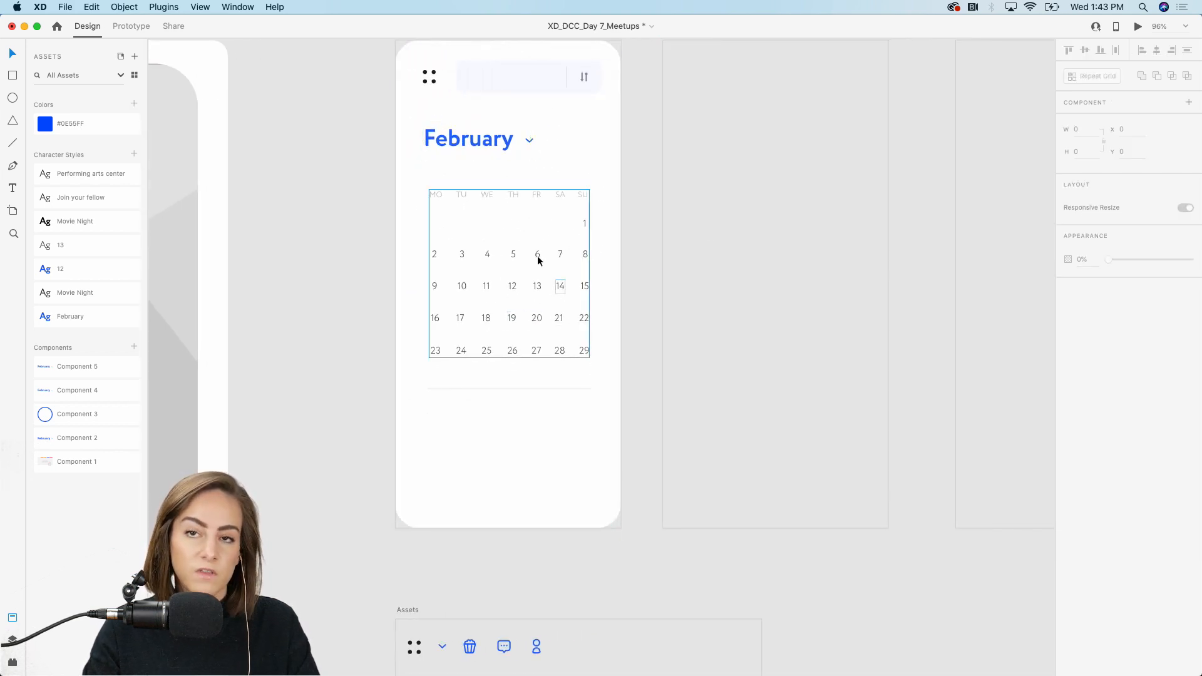
pyautogui.moveTo(636, 539); pyautogui.dragTo(391, 69)
pyautogui.press('super+c')
pyautogui.hscroll(5, 682, 194)
pyautogui.click(682, 194)
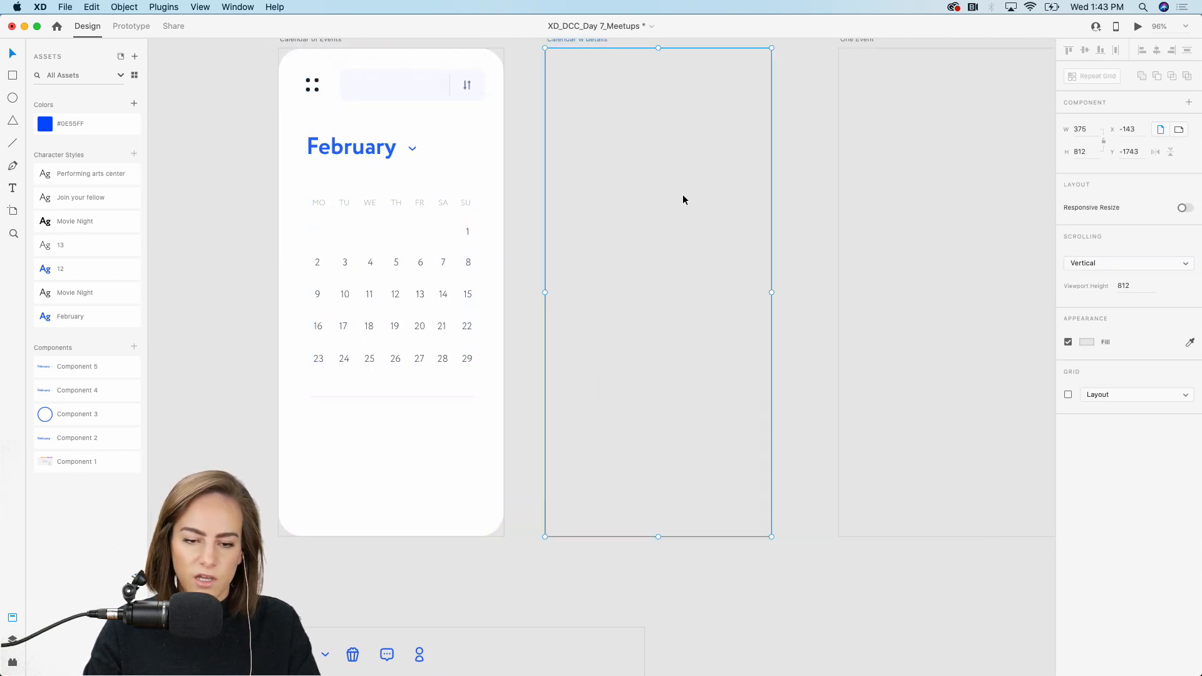
pyautogui.press('super+v')
pyautogui.click(825, 273)
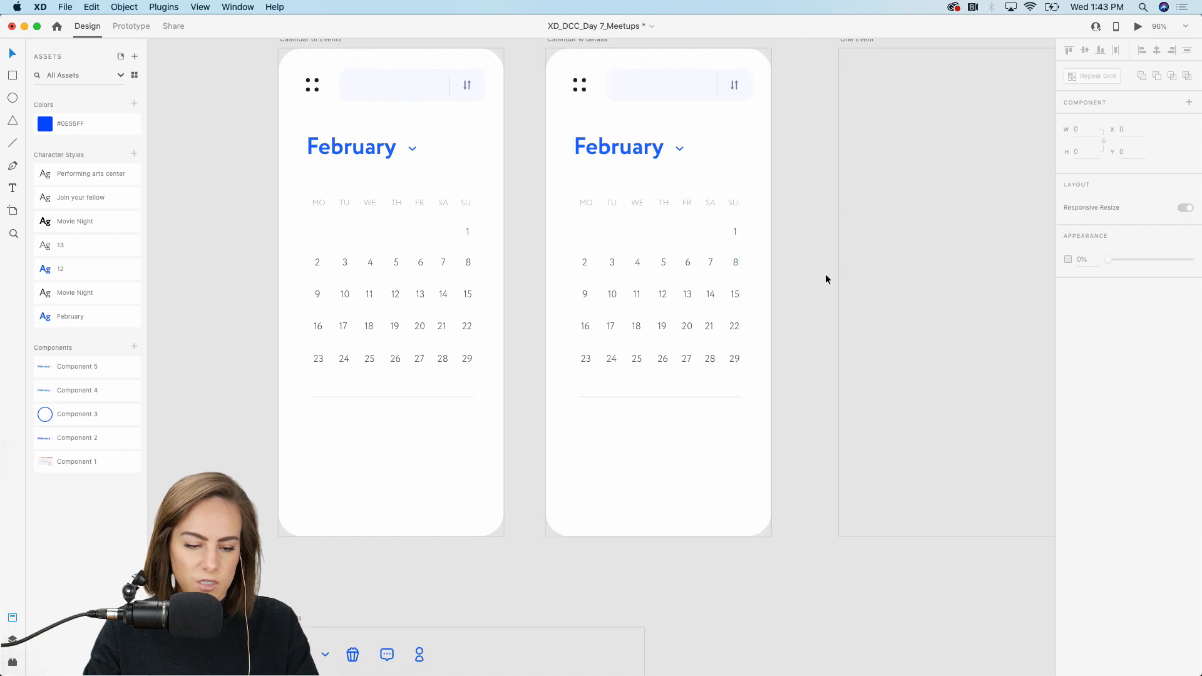
# Step: Apply the blue bold "12" character style to the date 12 on the Calendar w details artboard
pyautogui.scroll(6, 701, 265)
pyautogui.scroll(-2, 702, 269)
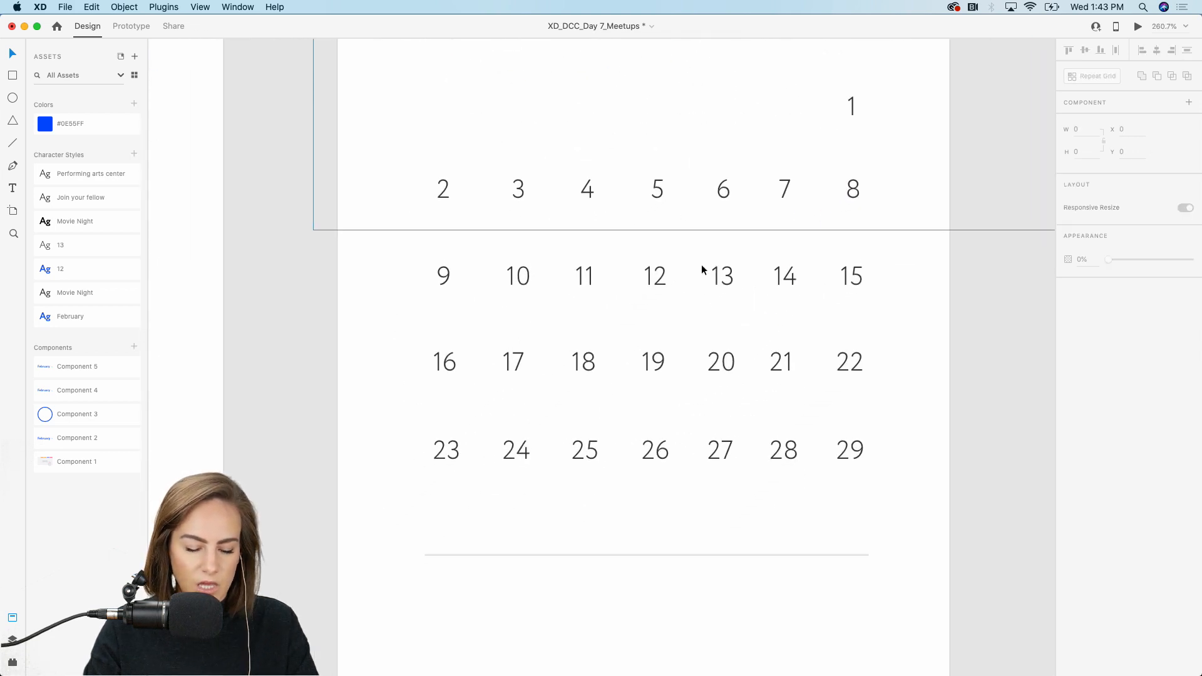
pyautogui.scroll(4, 695, 268)
pyautogui.doubleClick(639, 281)
pyautogui.doubleClick(642, 284)
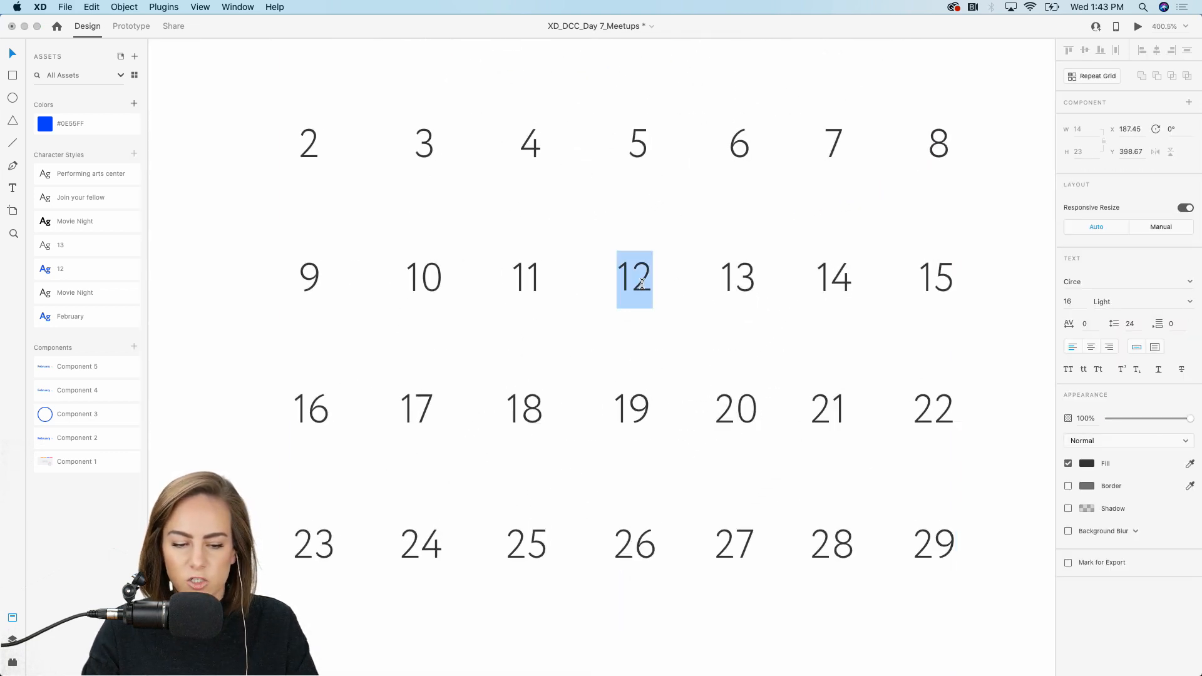
pyautogui.click(67, 274)
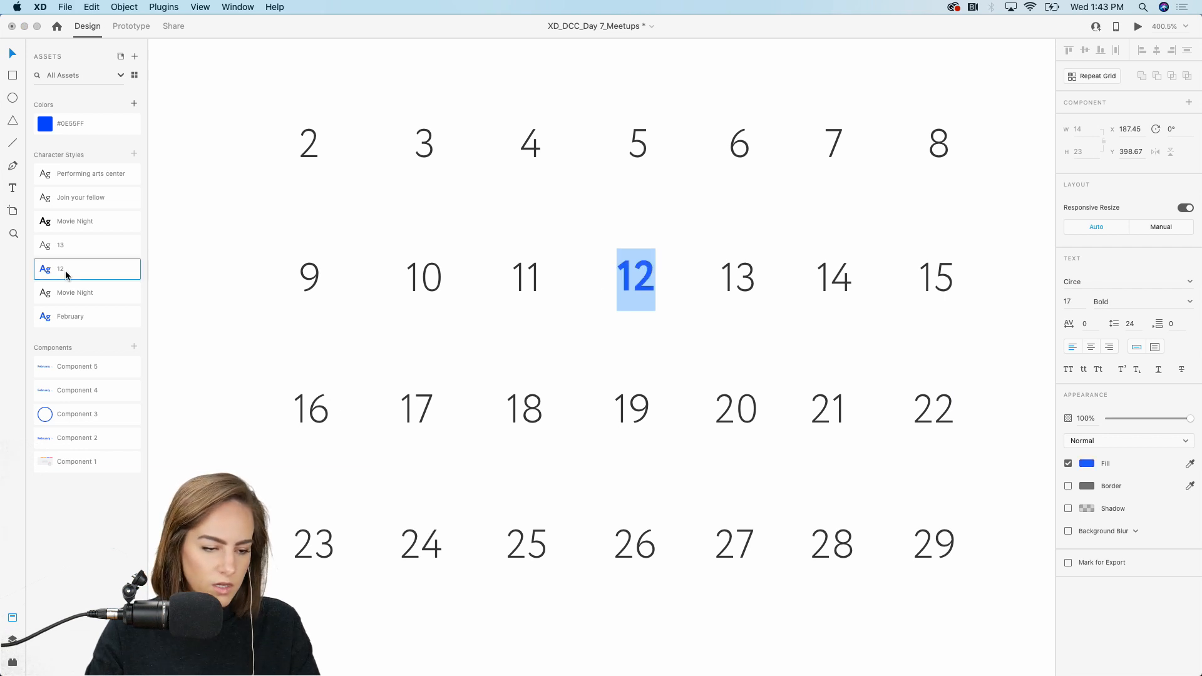
# Step: Draw a circle about 38 px in diameter over the date 12 and centre it on the number
pyautogui.click(12, 97)
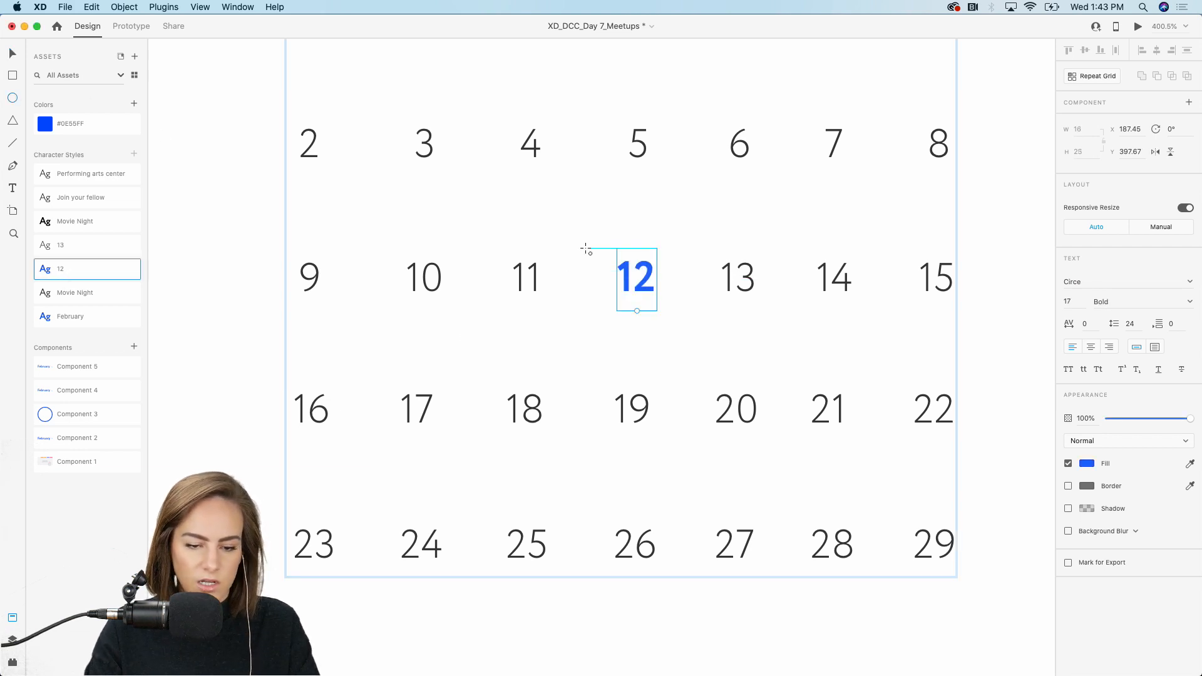
pyautogui.moveTo(594, 239); pyautogui.dragTo(688, 347)
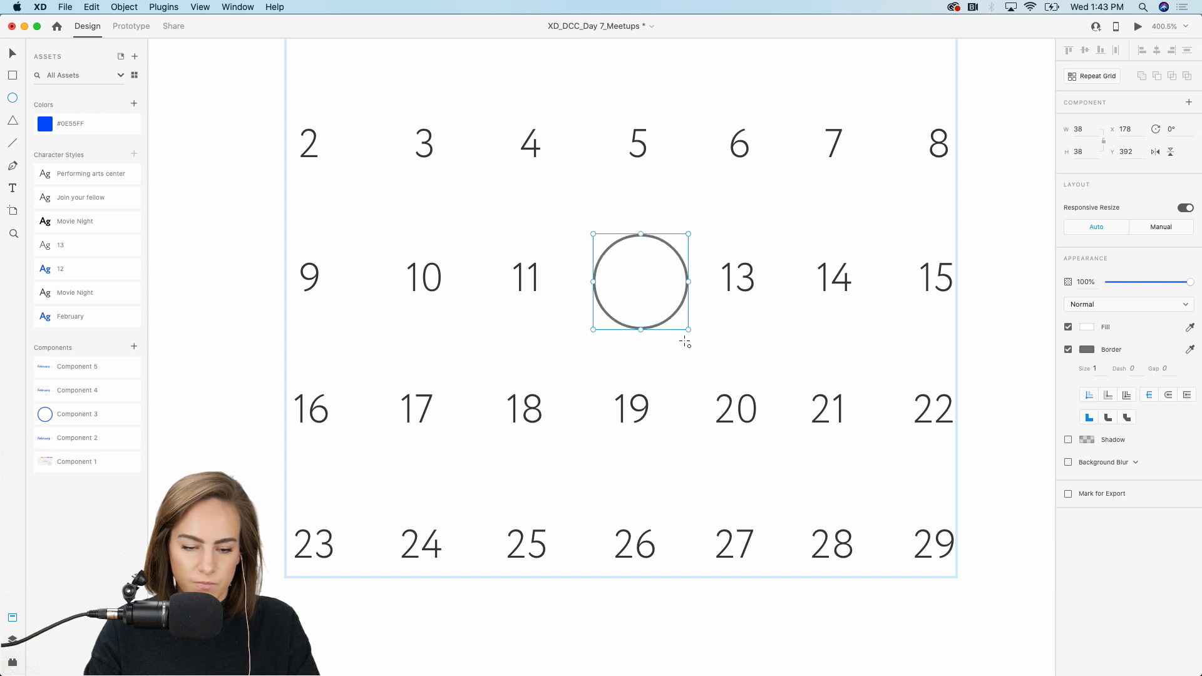
pyautogui.moveTo(649, 298); pyautogui.dragTo(648, 294)
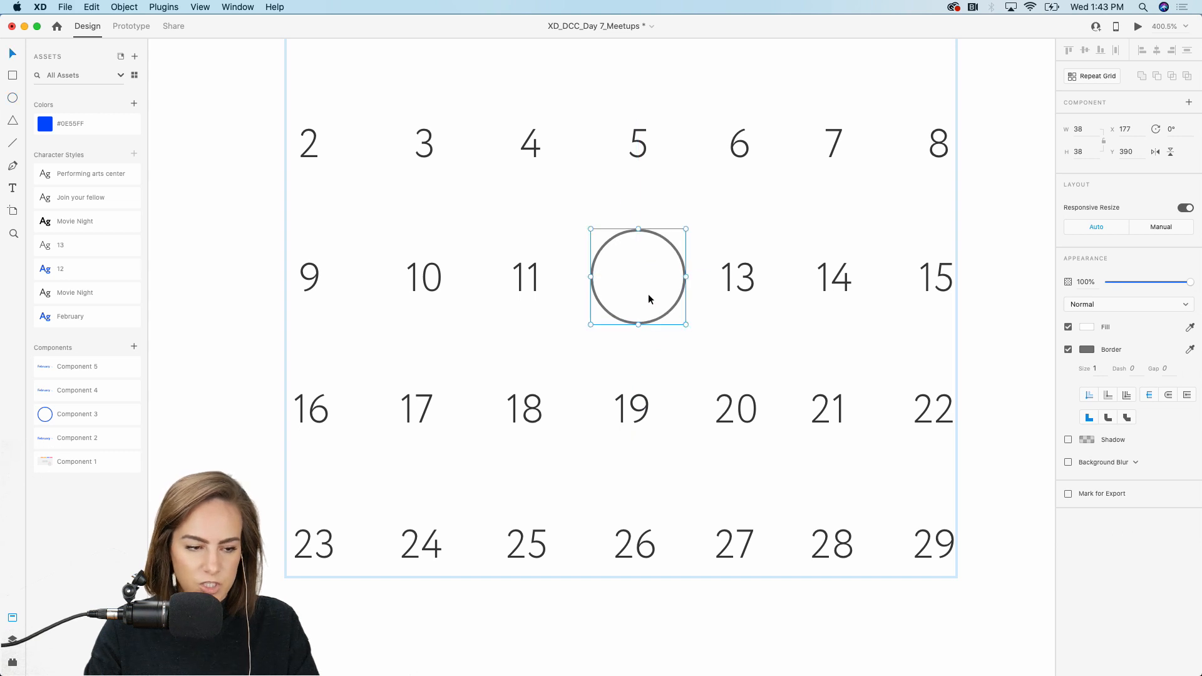
# Step: Give the circle around the date 12 a #0E55FF blue border of size 2 and remove its fill
pyautogui.click(1189, 349)
pyautogui.click(44, 123)
pyautogui.click(1068, 327)
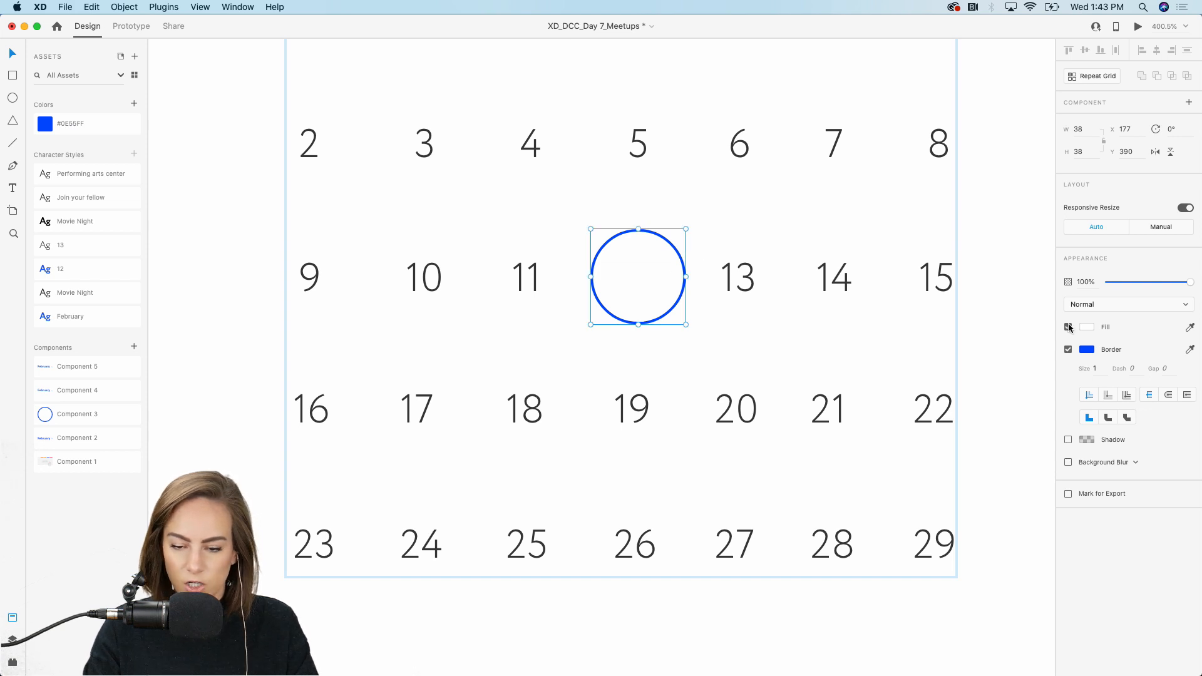
pyautogui.click(1094, 368)
pyautogui.write('2')
pyautogui.press('Return')
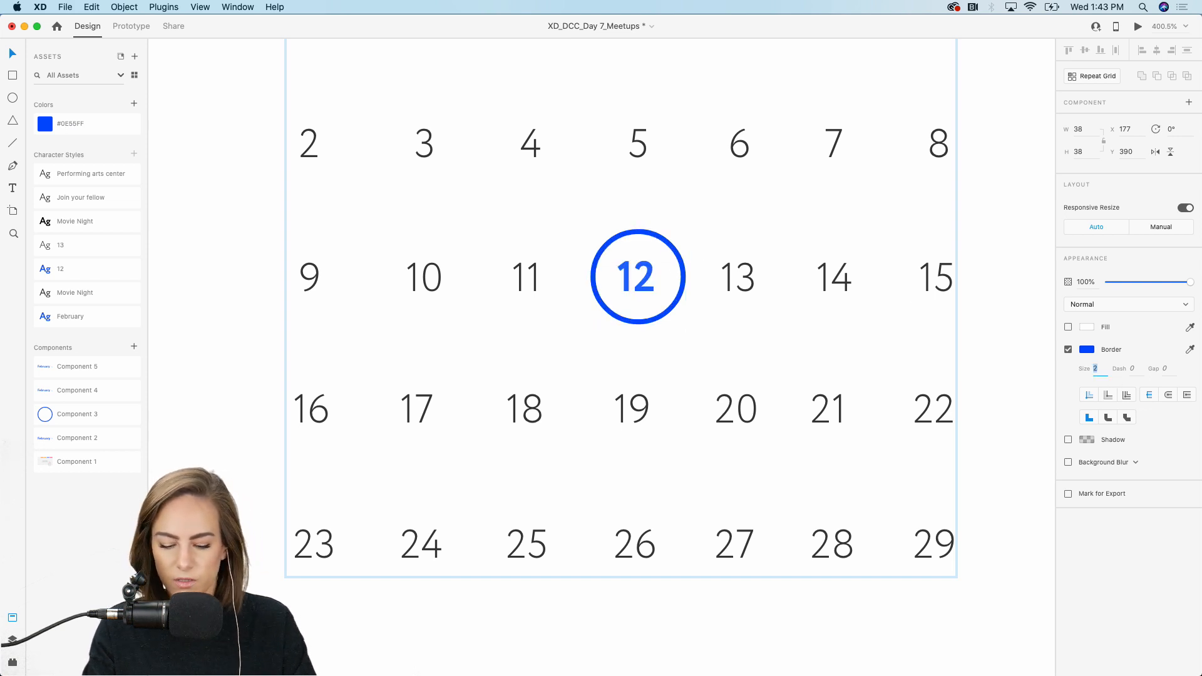
# Step: Copy the popcorn, speech bubble and person icons from the Assets artboard and paste them below the divider on Calendar w details
pyautogui.scroll(-10, 550, 338)
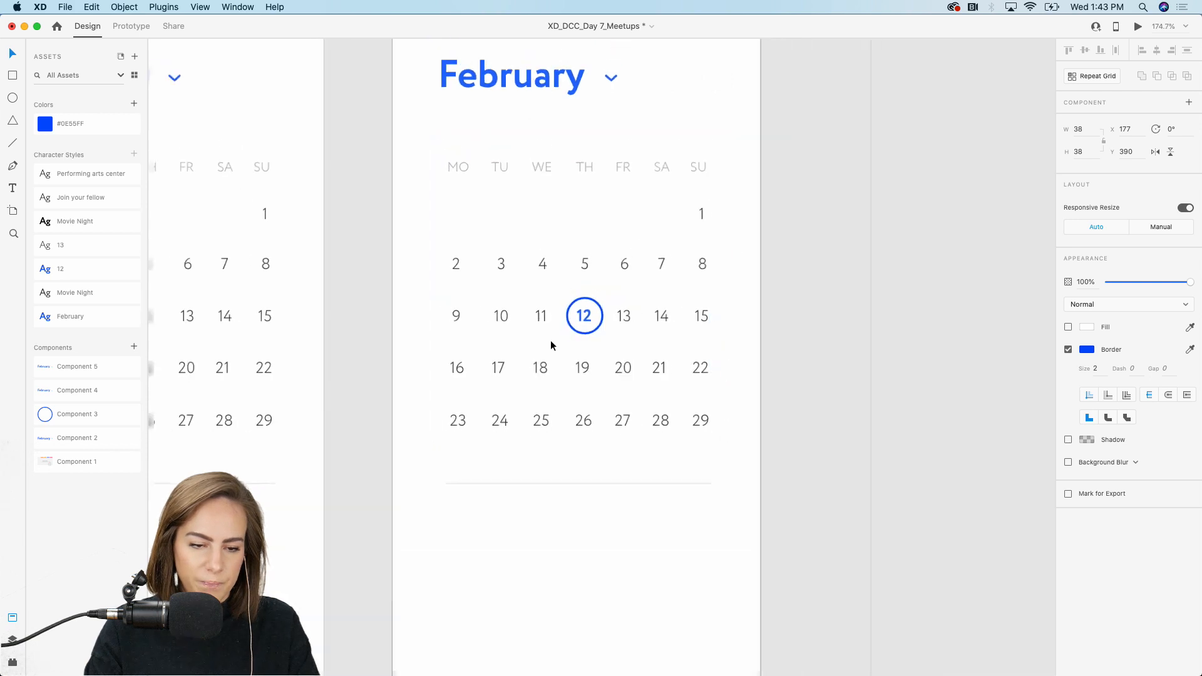
pyautogui.scroll(-4, 550, 344)
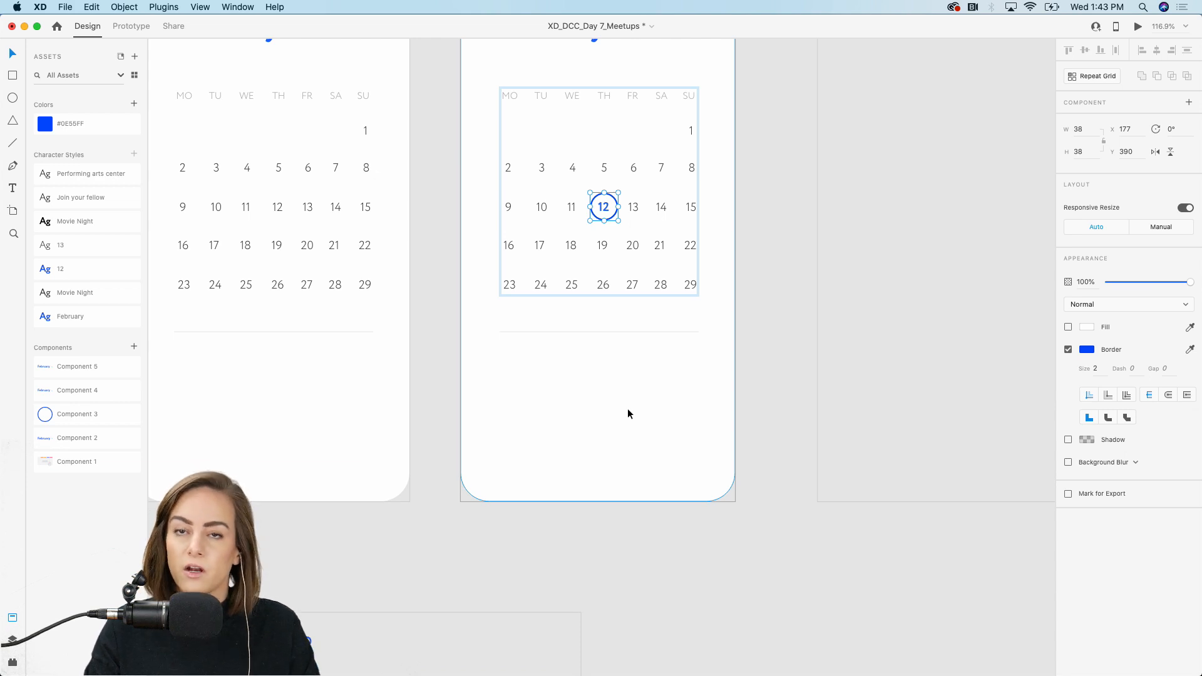
pyautogui.scroll(-5, 627, 408)
pyautogui.hscroll(-4, 627, 408)
pyautogui.scroll(5, 503, 400)
pyautogui.moveTo(577, 408); pyautogui.dragTo(408, 342)
pyautogui.moveTo(576, 411); pyautogui.dragTo(410, 331)
pyautogui.click(393, 322)
pyautogui.press('super+z')
pyautogui.scroll(-4, 410, 327)
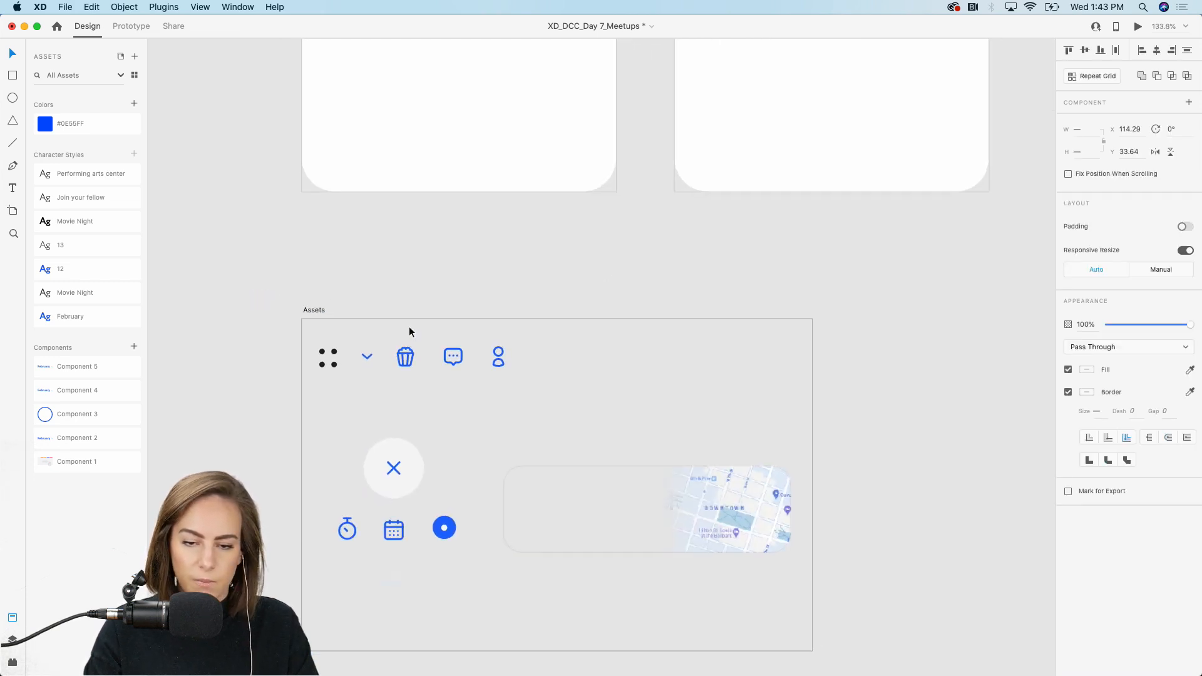
pyautogui.scroll(5, 410, 327)
pyautogui.hscroll(4, 409, 327)
pyautogui.scroll(6, 595, 286)
pyautogui.press('super+v')
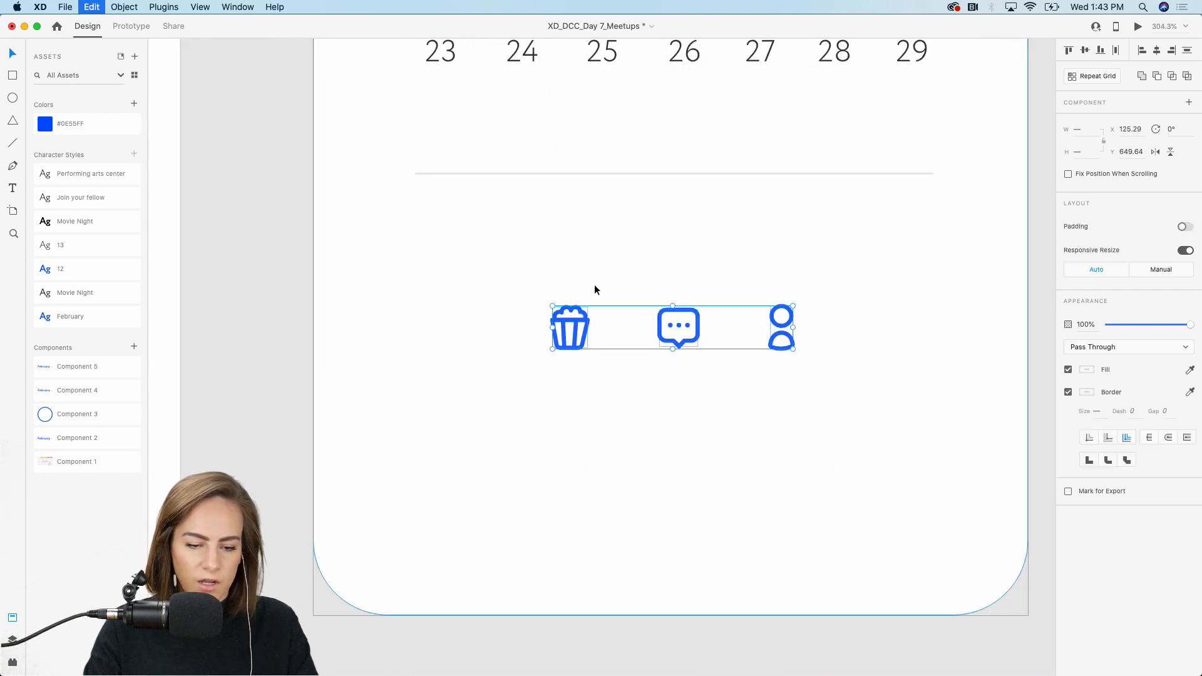
# Step: Stack the popcorn, speech bubble and person icons in an evenly spaced column beneath the start of the divider line
pyautogui.click(591, 279)
pyautogui.click(587, 322)
pyautogui.moveTo(587, 322); pyautogui.dragTo(440, 259)
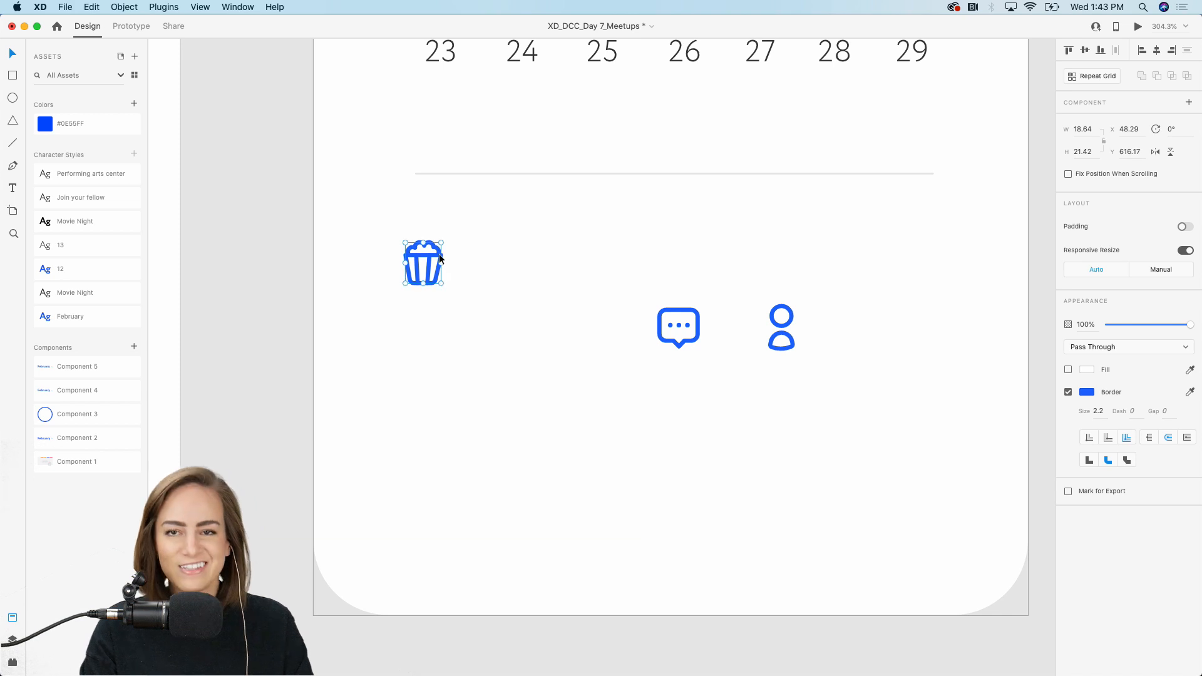
pyautogui.moveTo(687, 342); pyautogui.dragTo(434, 381)
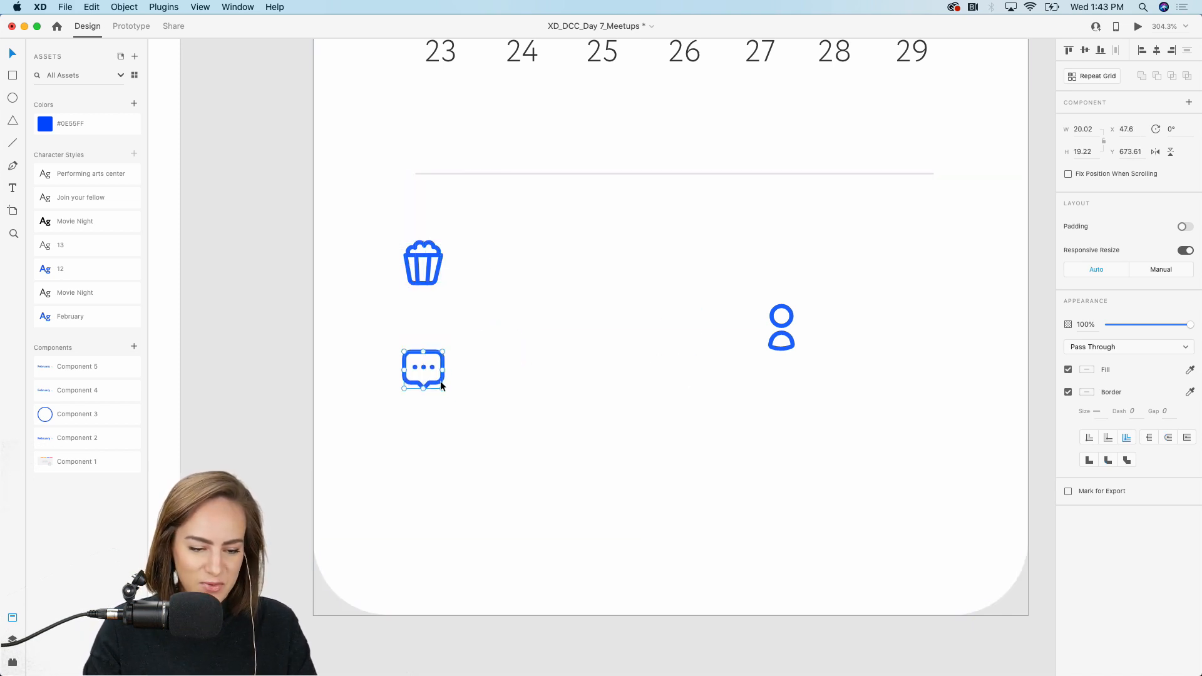
pyautogui.moveTo(782, 335); pyautogui.dragTo(427, 489)
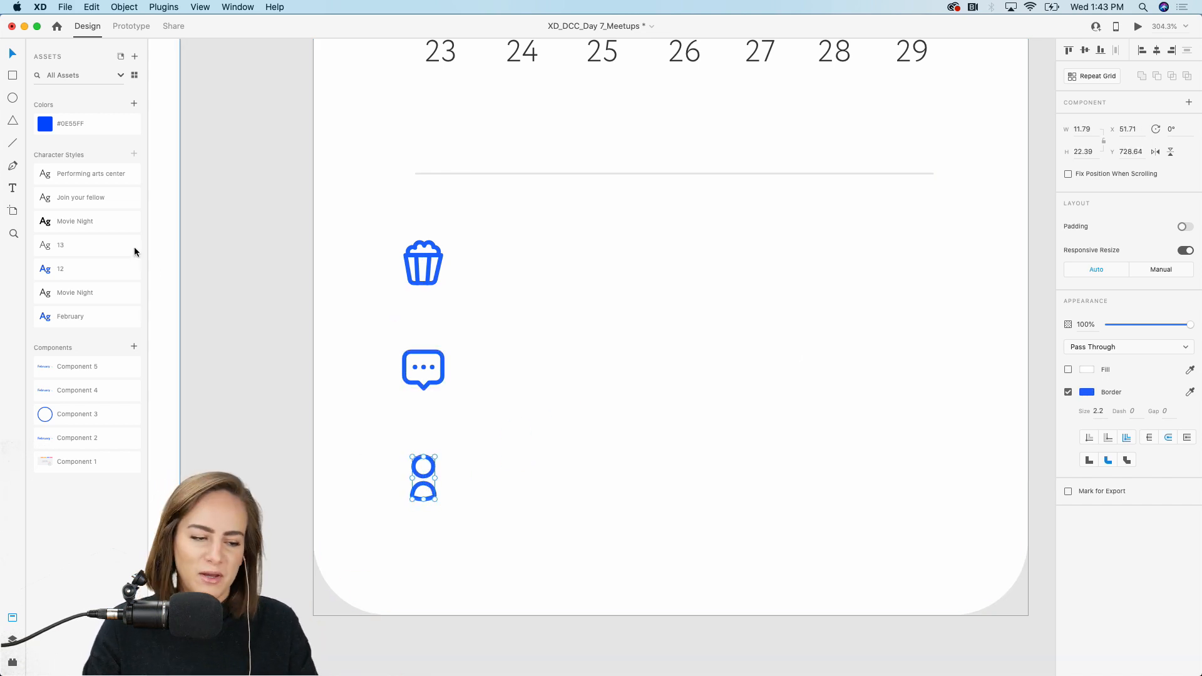
# Step: Add a text box beside the icons reading "Movie Night" and "Designing for Accessibility Talk", and widen it to about 236 px
pyautogui.click(13, 188)
pyautogui.moveTo(502, 241); pyautogui.dragTo(905, 518)
pyautogui.write('M')
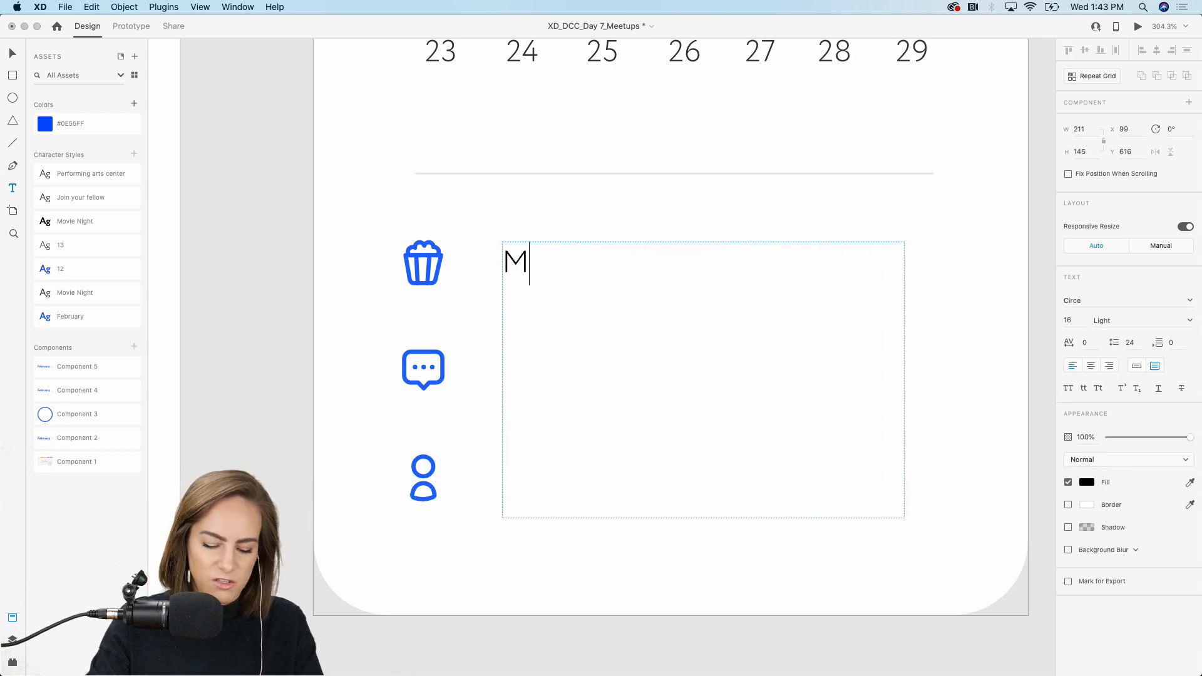
pyautogui.write('ovie Night')
pyautogui.press('Return')
pyautogui.write('Designing for Accessibility')
pyautogui.press('Return')
pyautogui.write('Talk')
pyautogui.press('Escape')
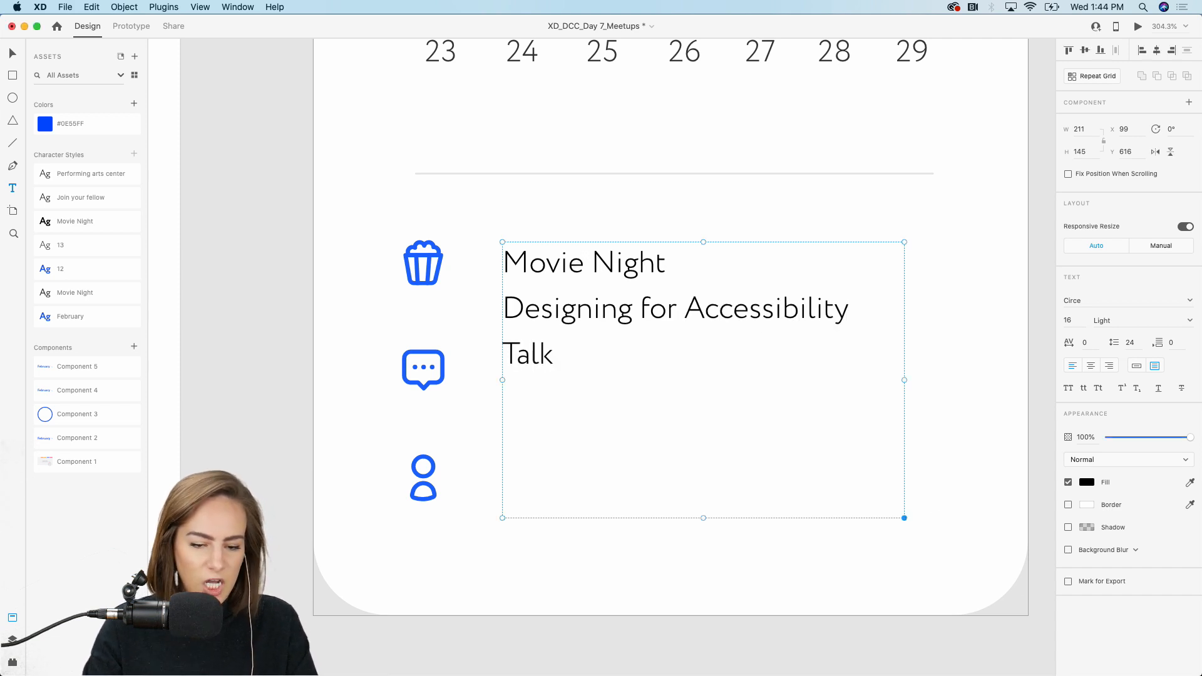
pyautogui.moveTo(904, 381); pyautogui.dragTo(952, 380)
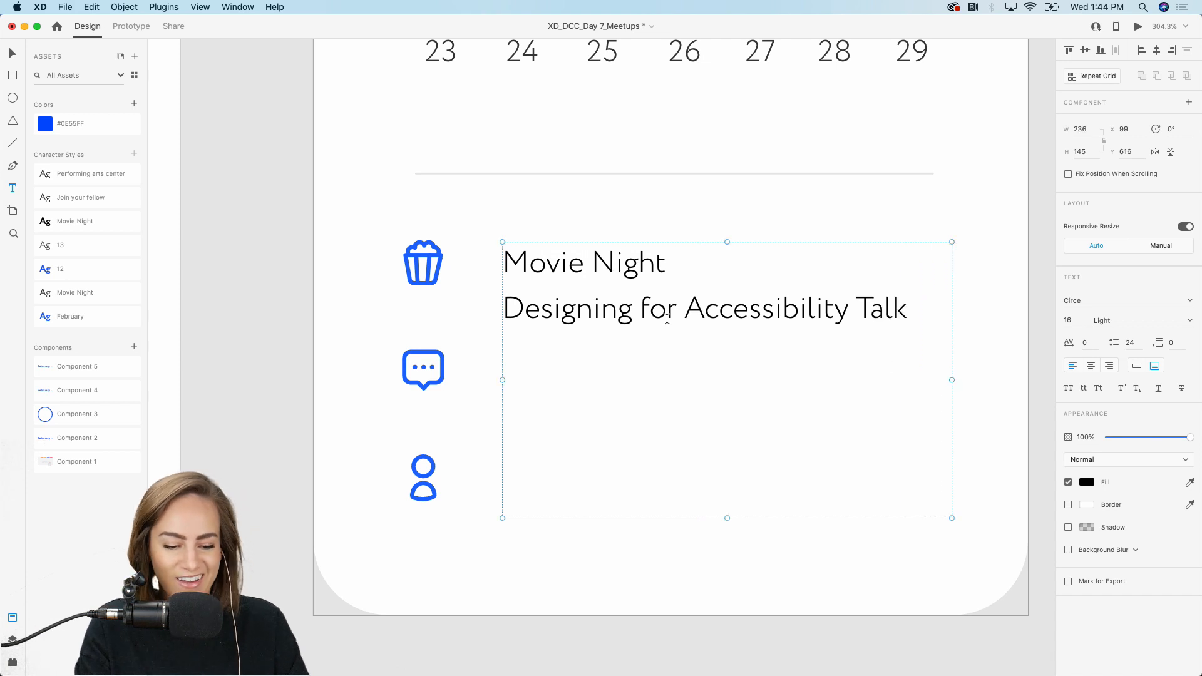
# Step: Add the third line "AIGA Local Members Meetup" to the event list text
pyautogui.doubleClick(903, 311)
pyautogui.click(903, 311)
pyautogui.press('Return')
pyautogui.write('AIG A')
pyautogui.press('BackSpace')
pyautogui.press('BackSpace')
pyautogui.write('A')
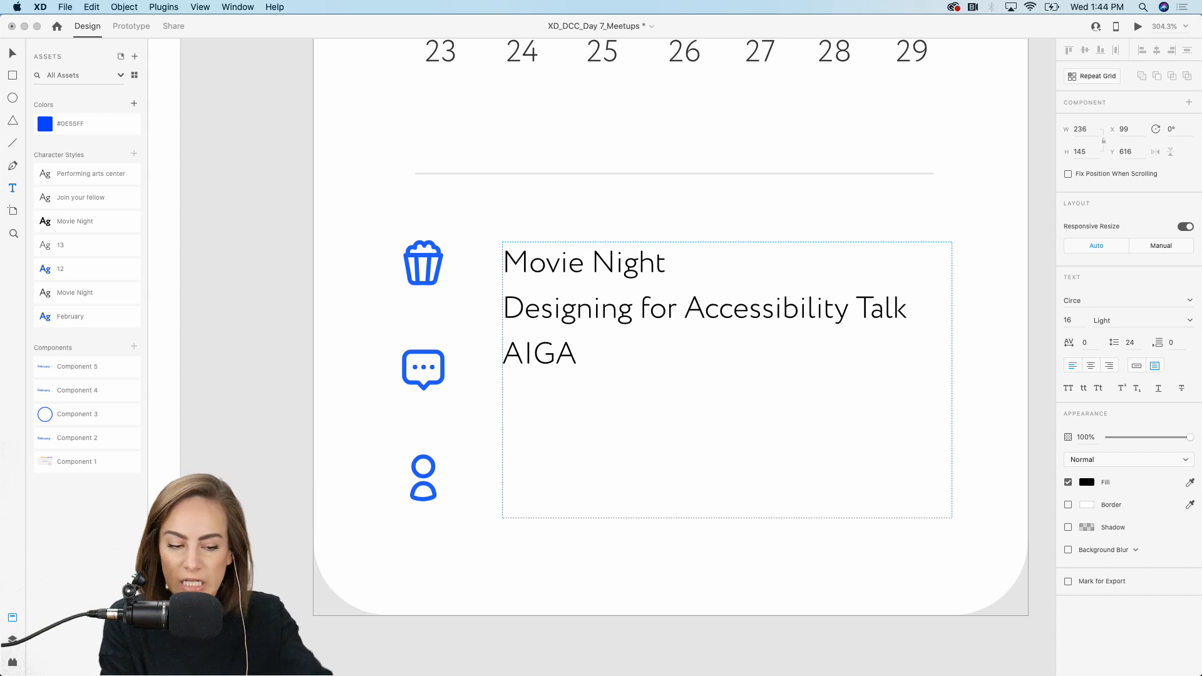
pyautogui.write('Local Members M')
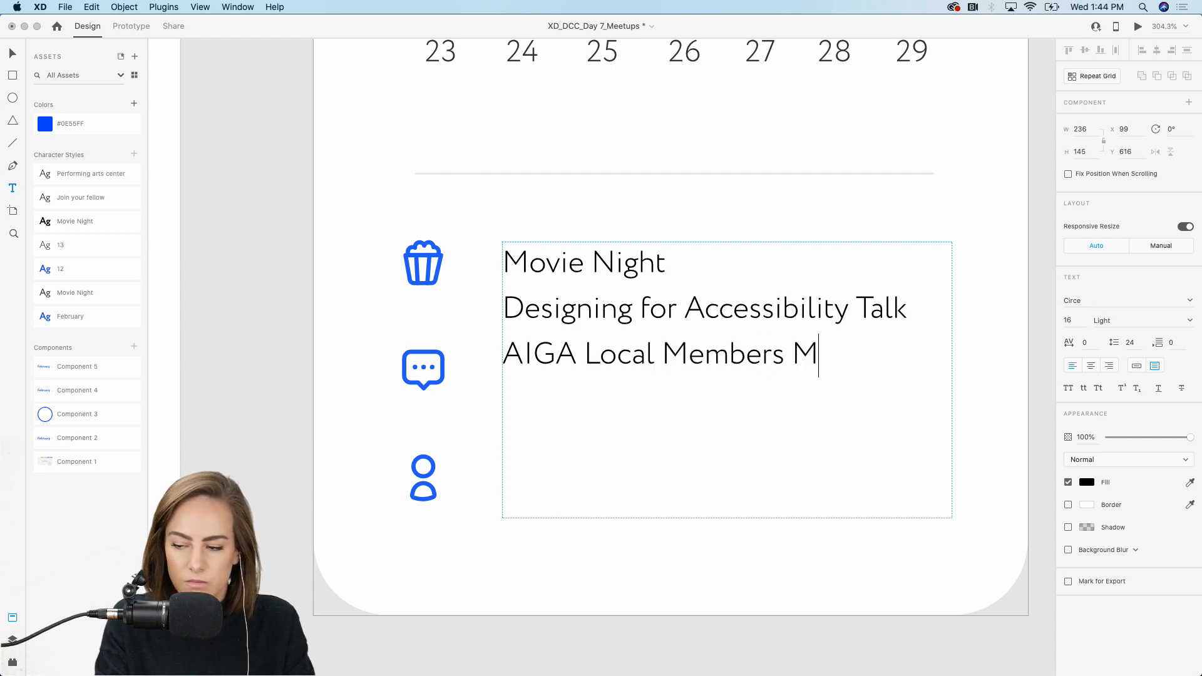
pyautogui.write('eetup')
pyautogui.press('Escape')
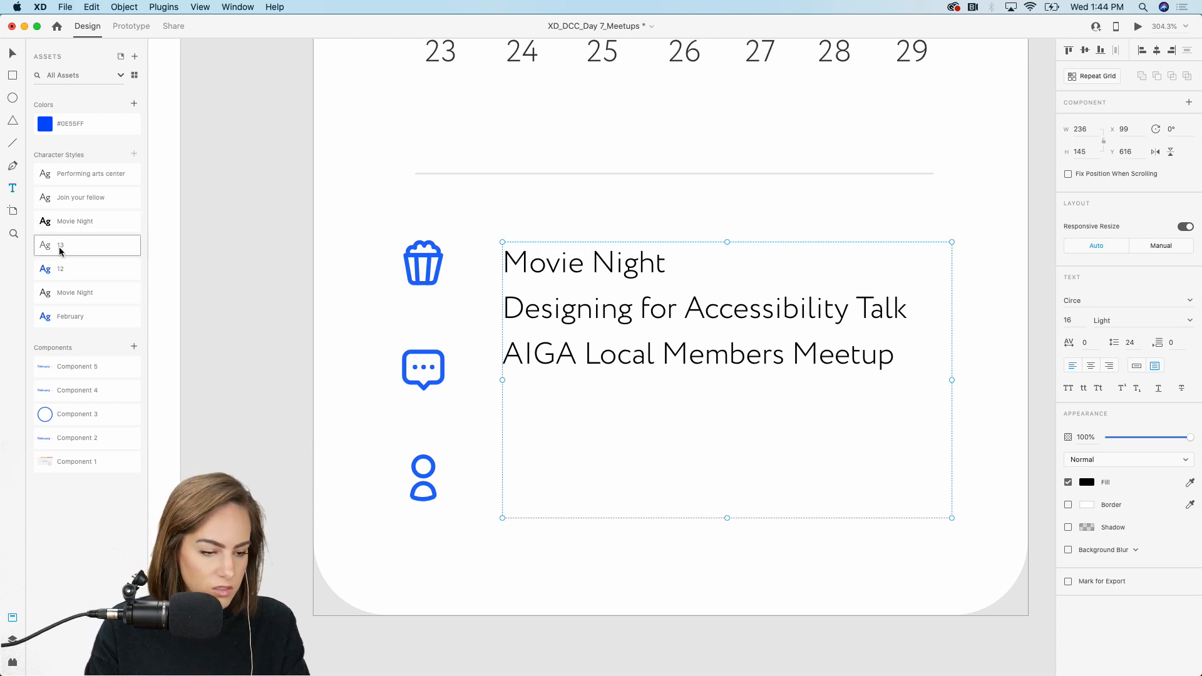
# Step: Apply the regular-weight Movie Night character style to the event list and set its line spacing to 45
pyautogui.click(72, 294)
pyautogui.click(1137, 344)
pyautogui.press('Up')
pyautogui.press('Up')
pyautogui.press('Up')
pyautogui.press('Up')
pyautogui.press('Up')
pyautogui.press('Up')
pyautogui.press('Up')
pyautogui.press('Up')
pyautogui.press('Up')
pyautogui.press('Up')
pyautogui.press('Up')
pyautogui.press('Up')
pyautogui.press('Up')
pyautogui.press('Up')
pyautogui.press('Up')
pyautogui.press('Up')
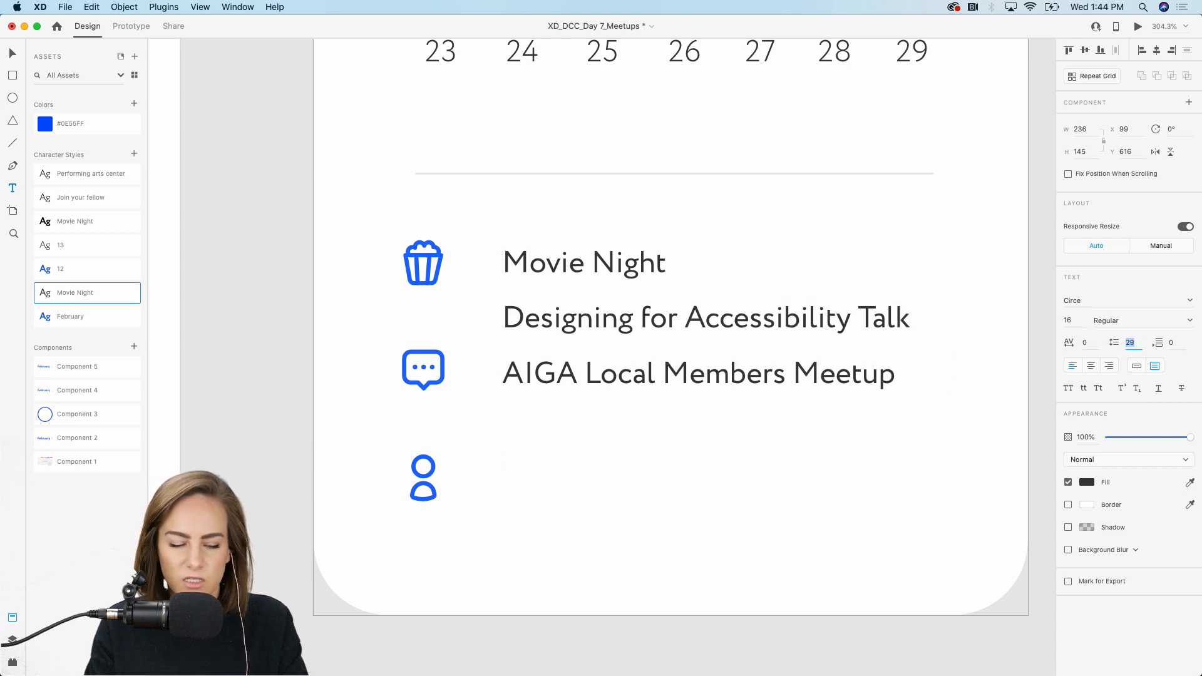
pyautogui.press('Up')
pyautogui.press('Up')
pyautogui.press('Up')
pyautogui.press('Up')
pyautogui.press('Up')
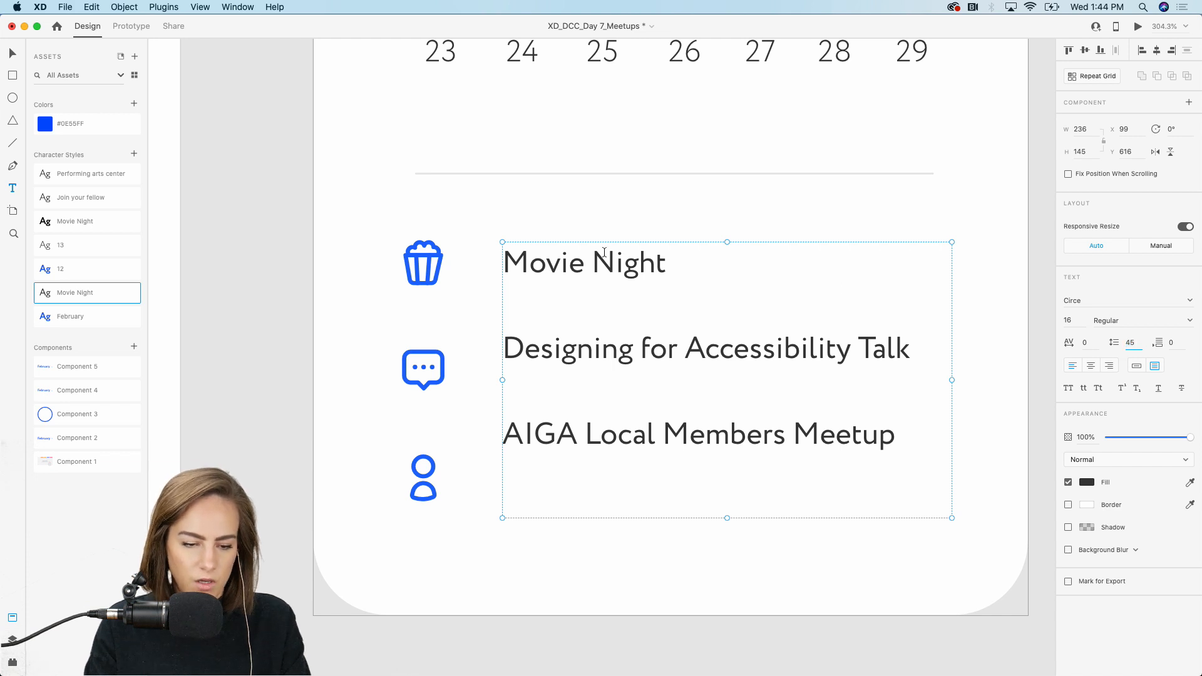
# Step: Move the event list to about X 96, Y 624 and shift the popcorn and person icons to line up with their event names
pyautogui.moveTo(567, 264); pyautogui.dragTo(565, 280)
pyautogui.click(438, 259)
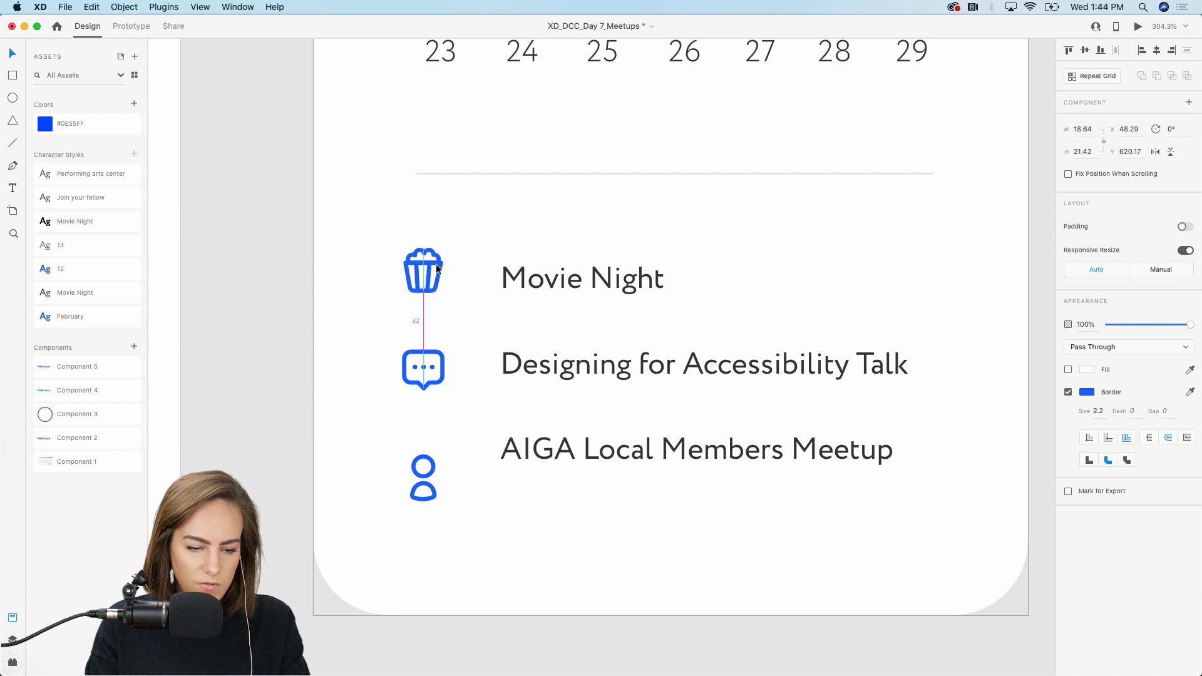
pyautogui.moveTo(536, 362); pyautogui.dragTo(536, 362)
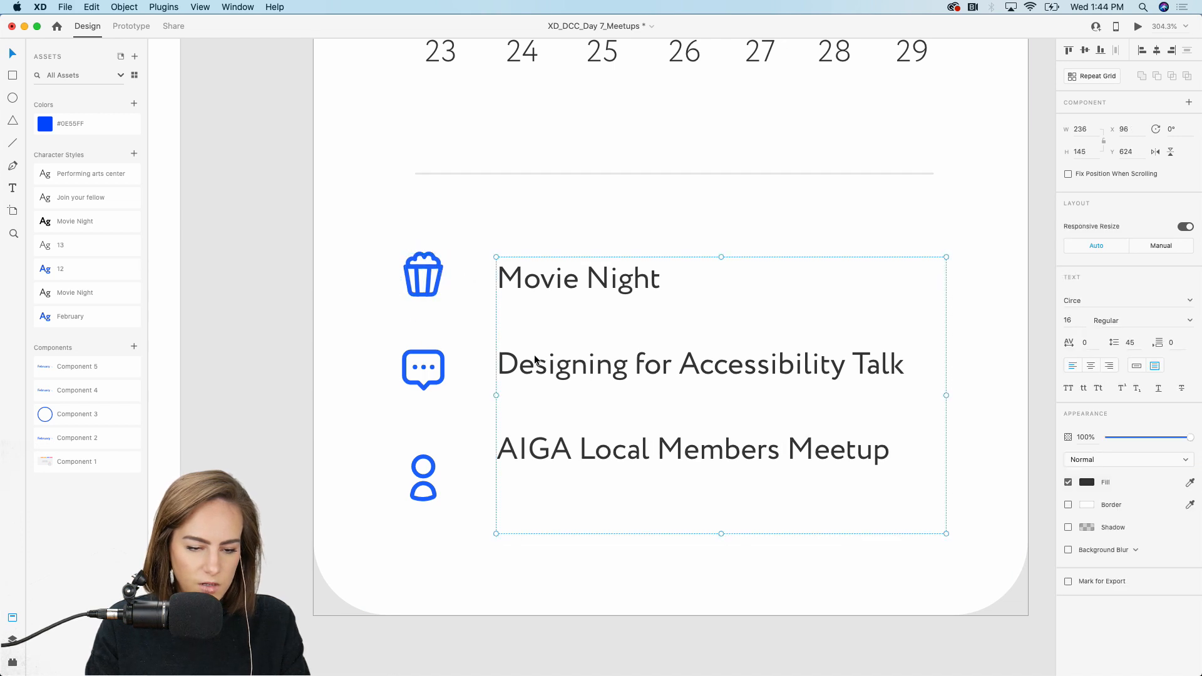
pyautogui.click(423, 475)
pyautogui.moveTo(423, 476); pyautogui.dragTo(432, 444)
# Step: In Prototype mode, link the date 12 on the Calendar of Events artboard to the Calendar w details artboard
pyautogui.scroll(-10, 433, 442)
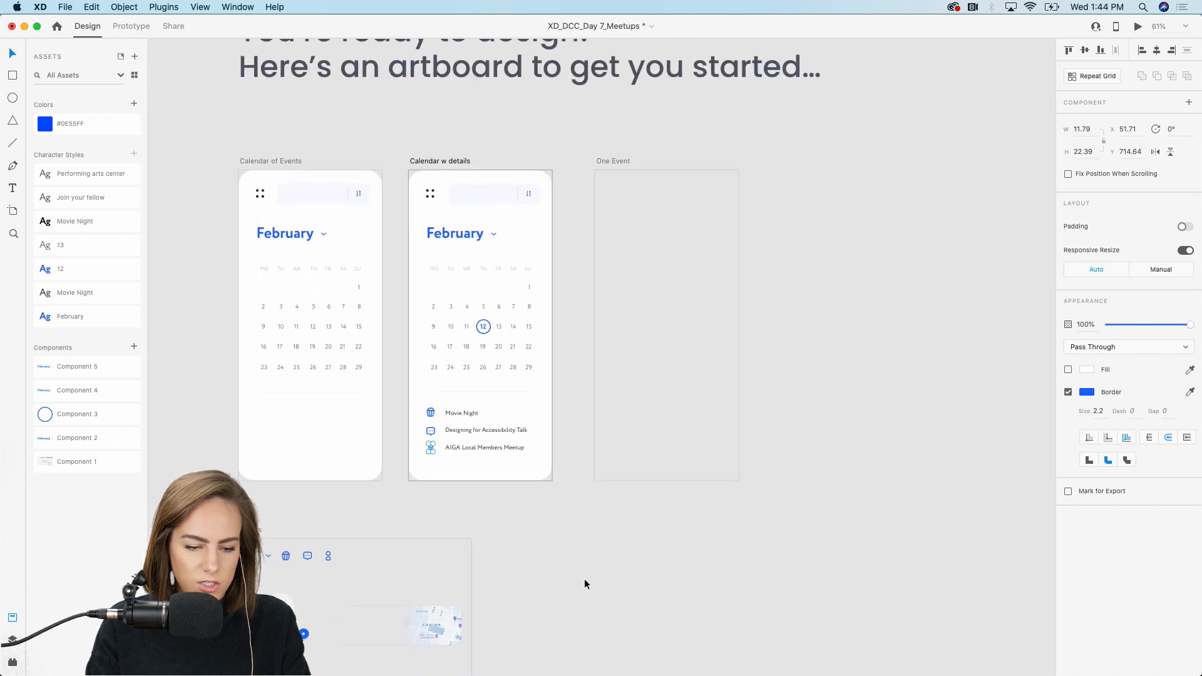
pyautogui.click(577, 581)
pyautogui.scroll(6, 554, 291)
pyautogui.scroll(-1, 557, 274)
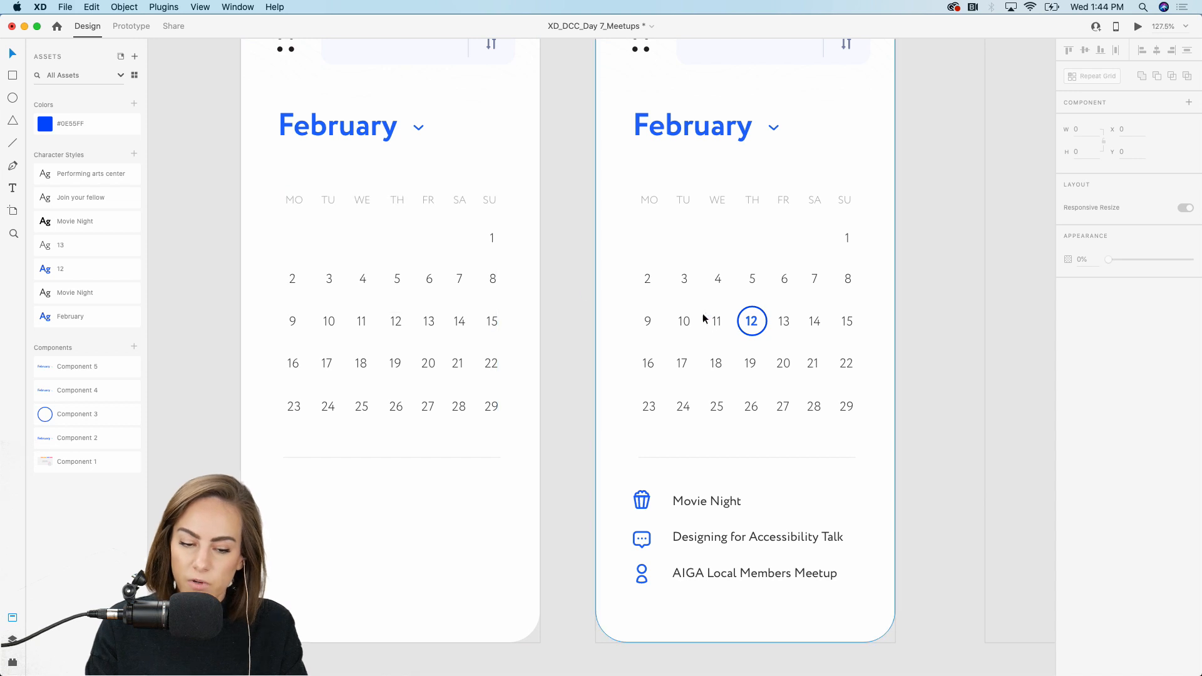
pyautogui.click(143, 29)
pyautogui.doubleClick(394, 321)
pyautogui.moveTo(398, 324); pyautogui.dragTo(620, 321)
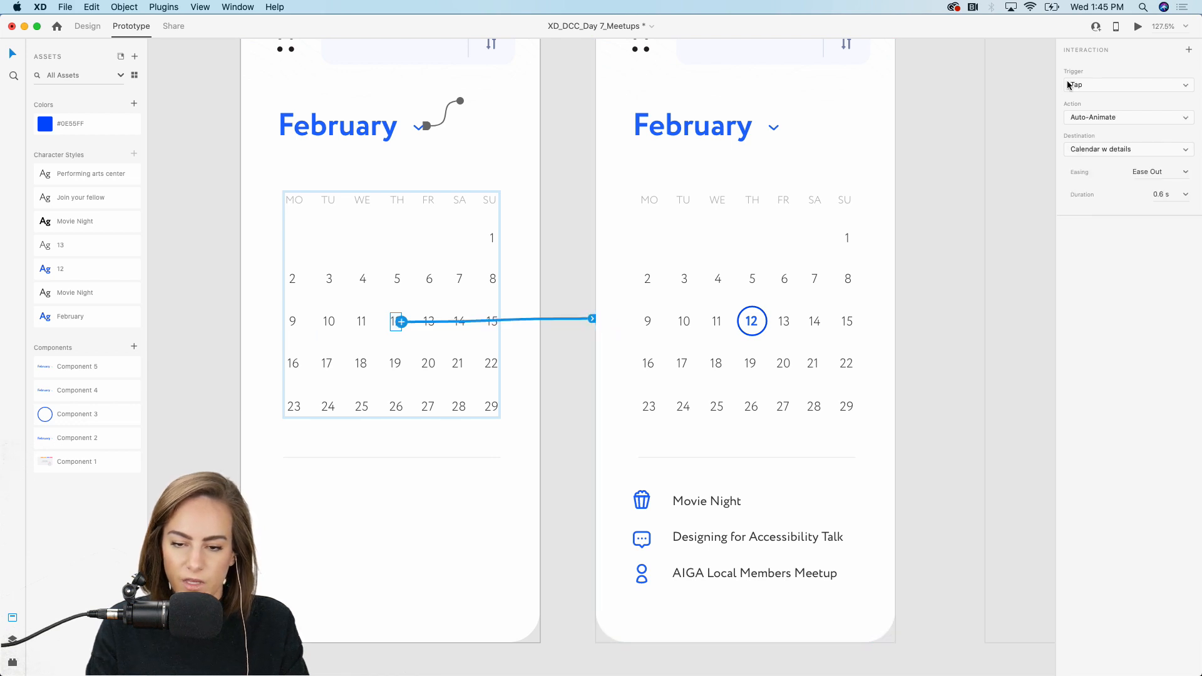
# Step: Change the date 12 link's action to Transition, with Ease In easing and a 0.2 s duration
pyautogui.click(1094, 117)
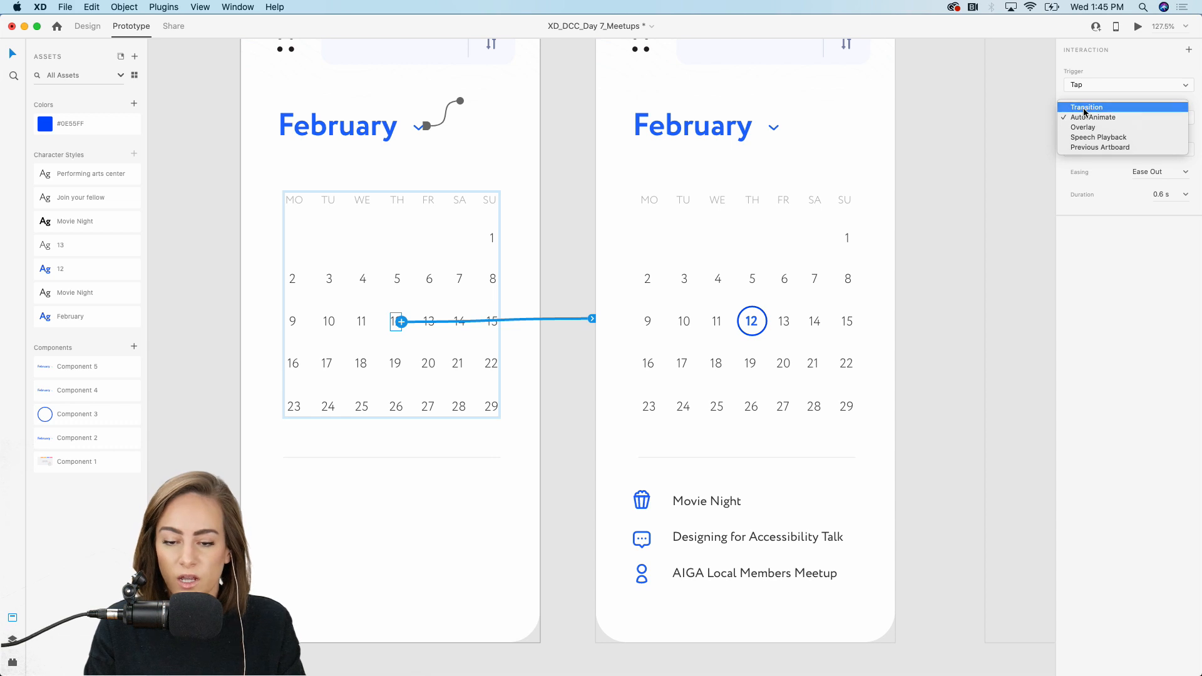
pyautogui.click(1086, 108)
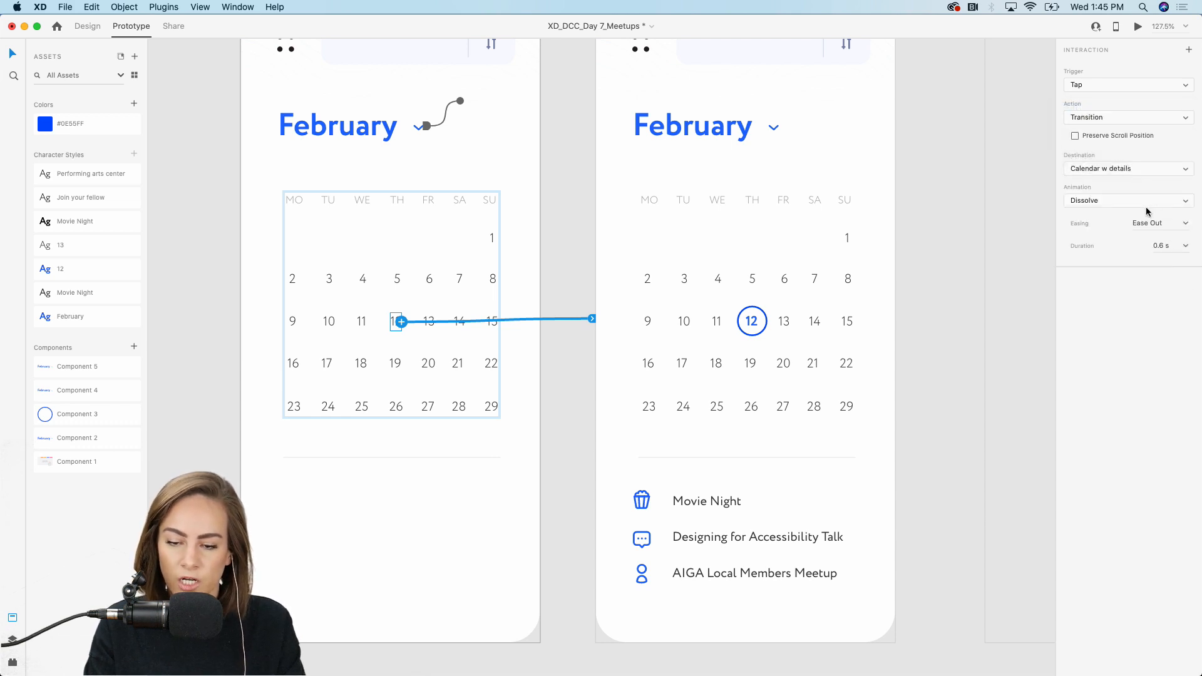
pyautogui.click(1184, 224)
pyautogui.click(1144, 260)
pyautogui.click(1009, 235)
pyautogui.scroll(-5, 1009, 236)
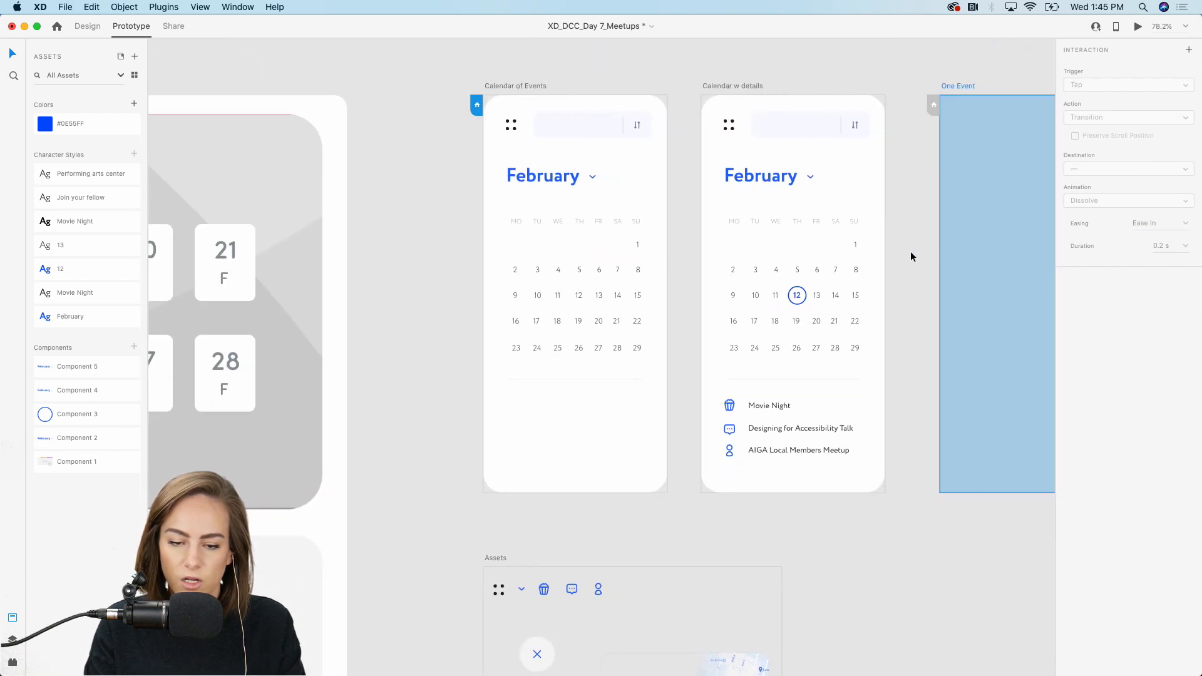
# Step: Preview the prototype from the Calendar of Events artboard, test the tap on date 12, and close the preview
pyautogui.click(619, 256)
pyautogui.click(1137, 25)
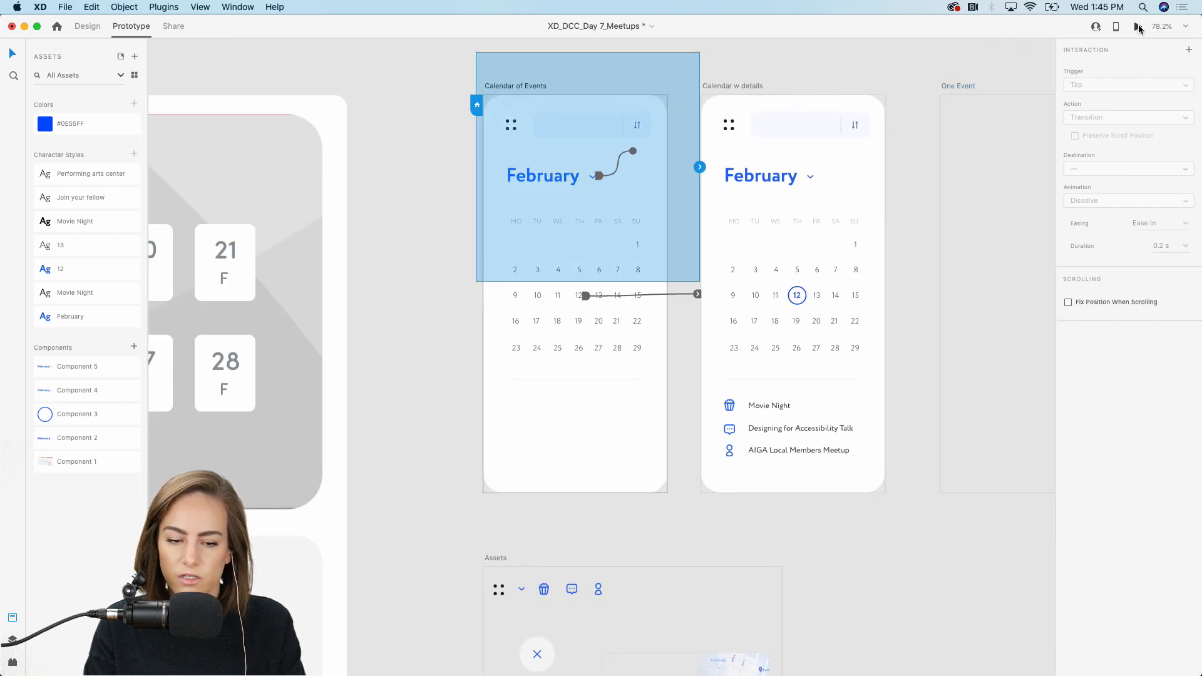
pyautogui.click(709, 350)
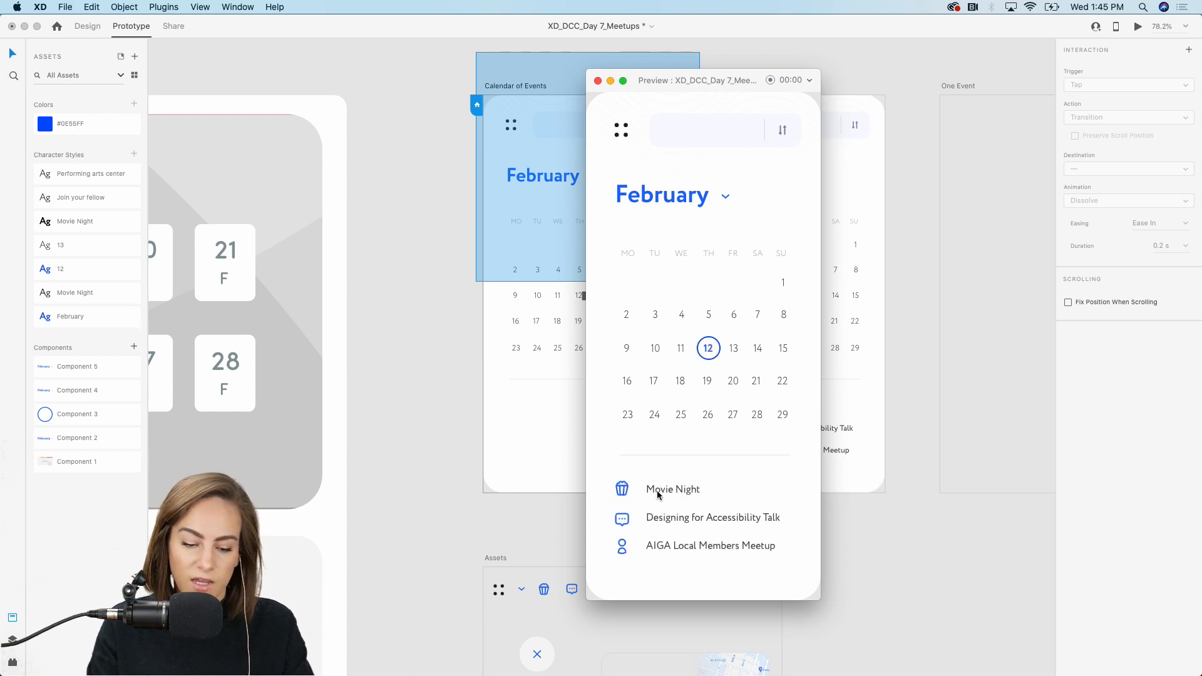
pyautogui.click(597, 80)
pyautogui.click(776, 65)
# Step: Copy all contents of the Calendar w details artboard and paste them into the One Event artboard
pyautogui.hscroll(5, 777, 66)
pyautogui.hscroll(1, 777, 65)
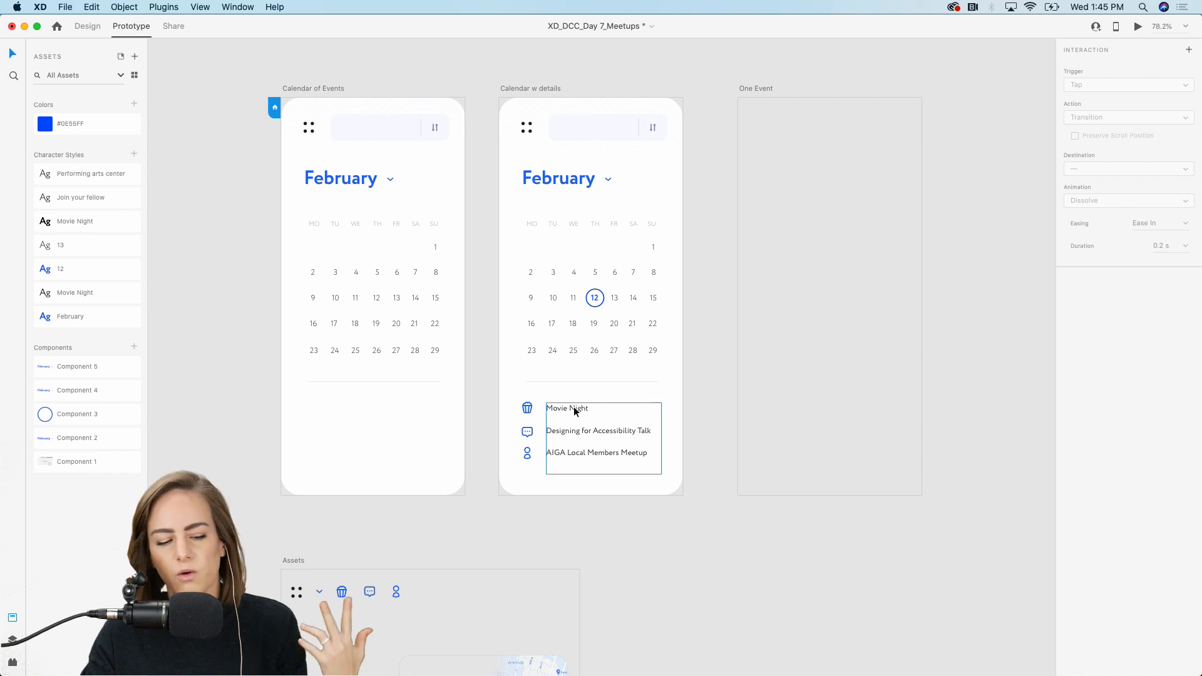
pyautogui.moveTo(697, 508); pyautogui.dragTo(509, 119)
pyautogui.press('super+c')
pyautogui.hscroll(3, 674, 143)
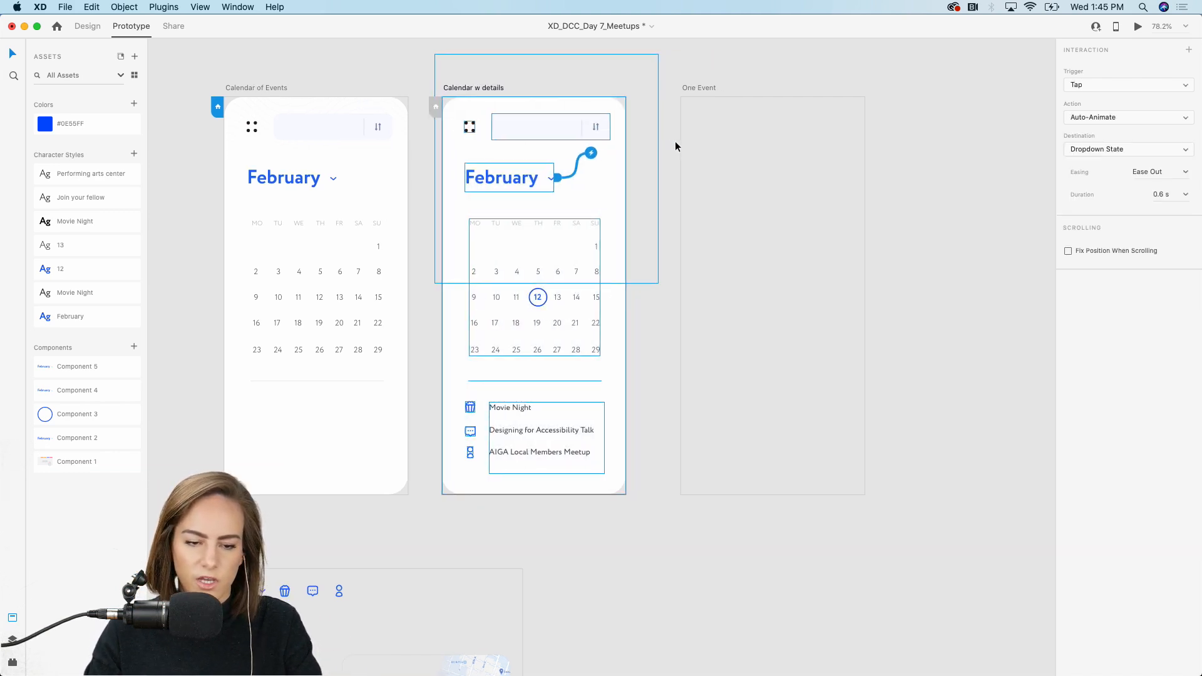
pyautogui.click(746, 169)
pyautogui.press('super+v')
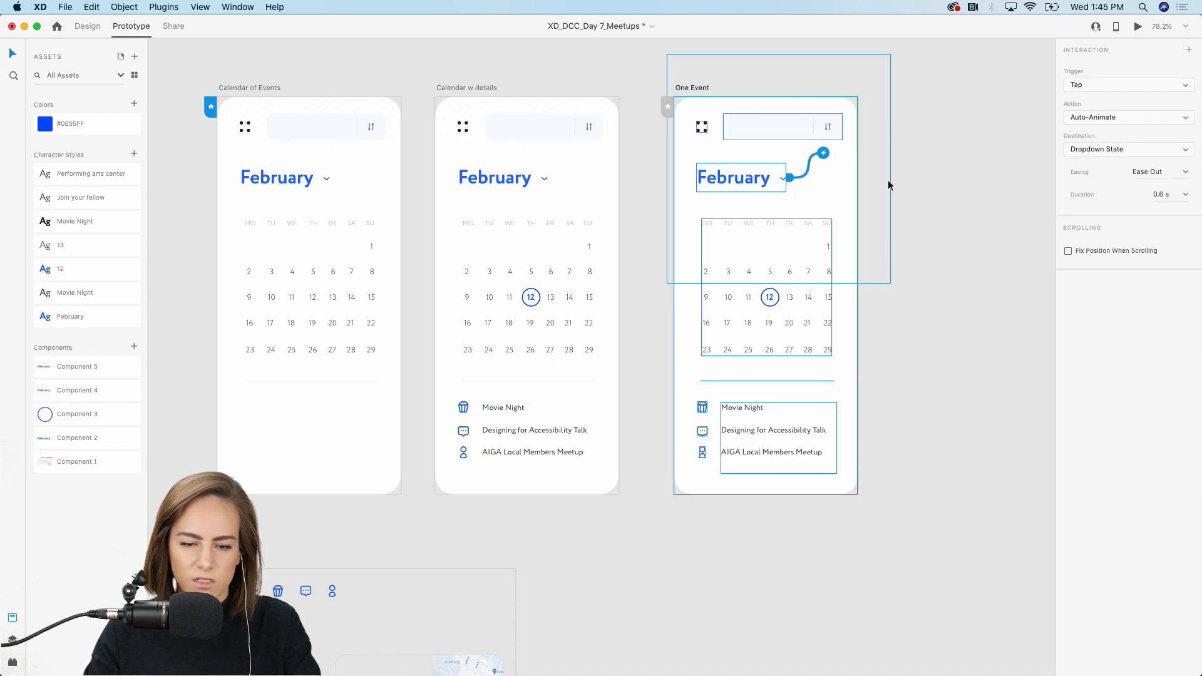
# Step: In Design mode, group the pasted calendar contents on the One Event artboard
pyautogui.click(88, 26)
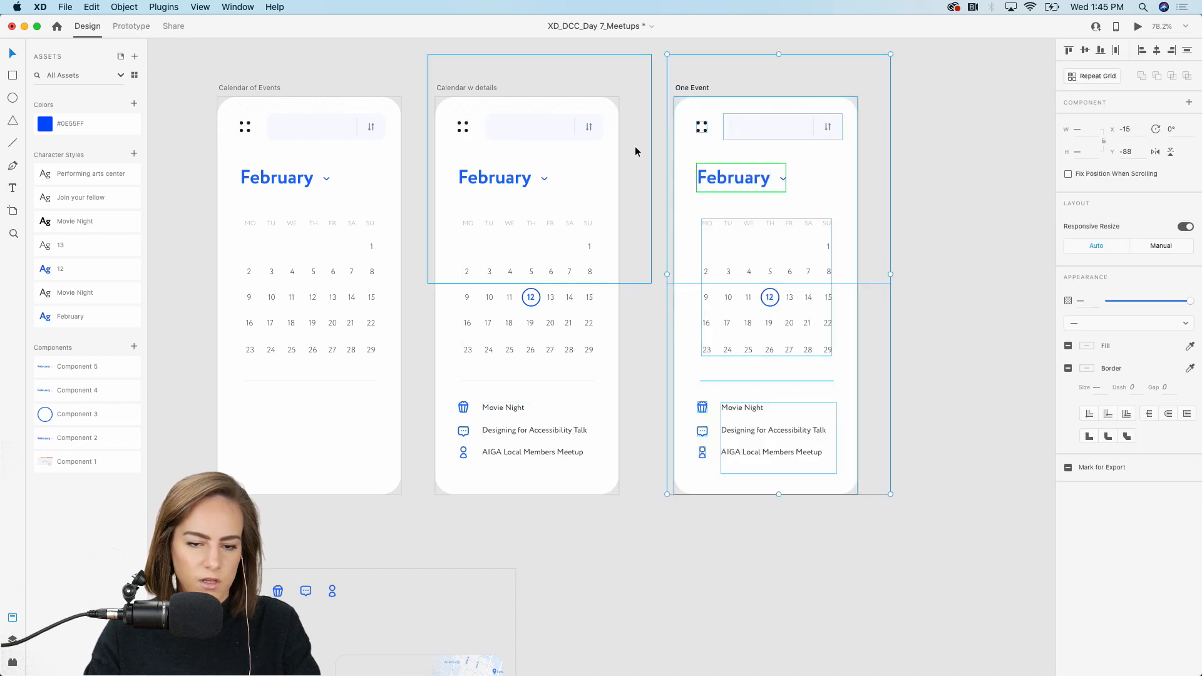
pyautogui.click(985, 209)
pyautogui.scroll(3, 805, 352)
pyautogui.scroll(-3, 838, 470)
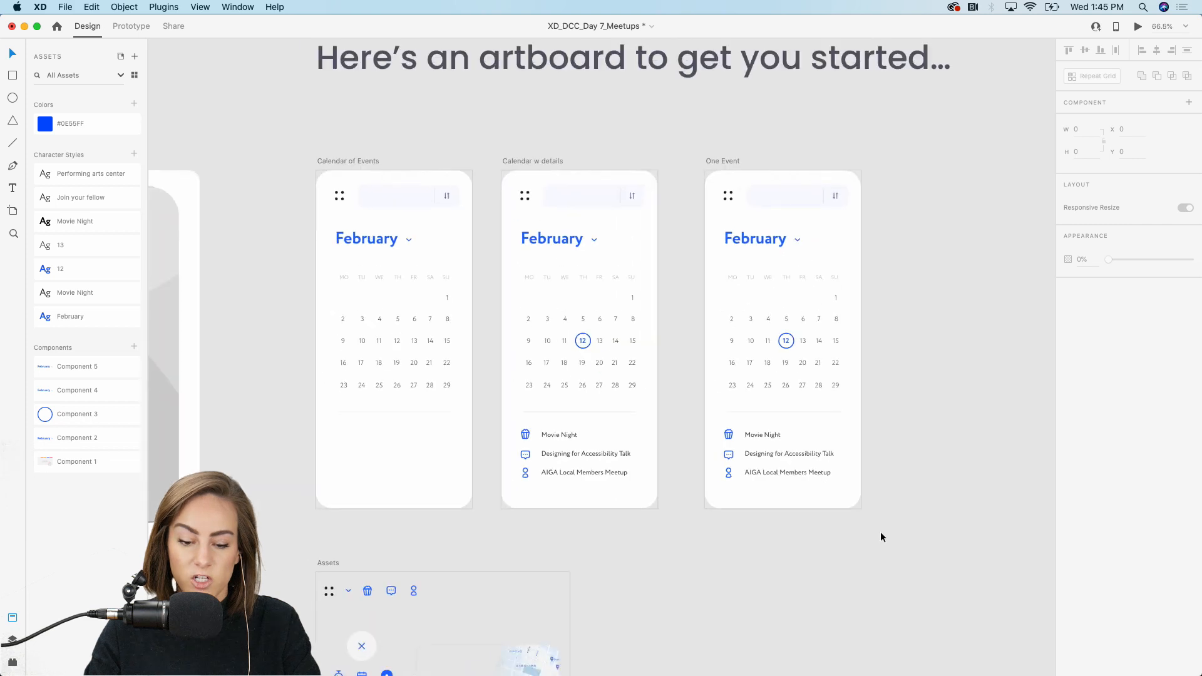
pyautogui.click(768, 255)
pyautogui.press('super+shift+g')
pyautogui.press('super+g')
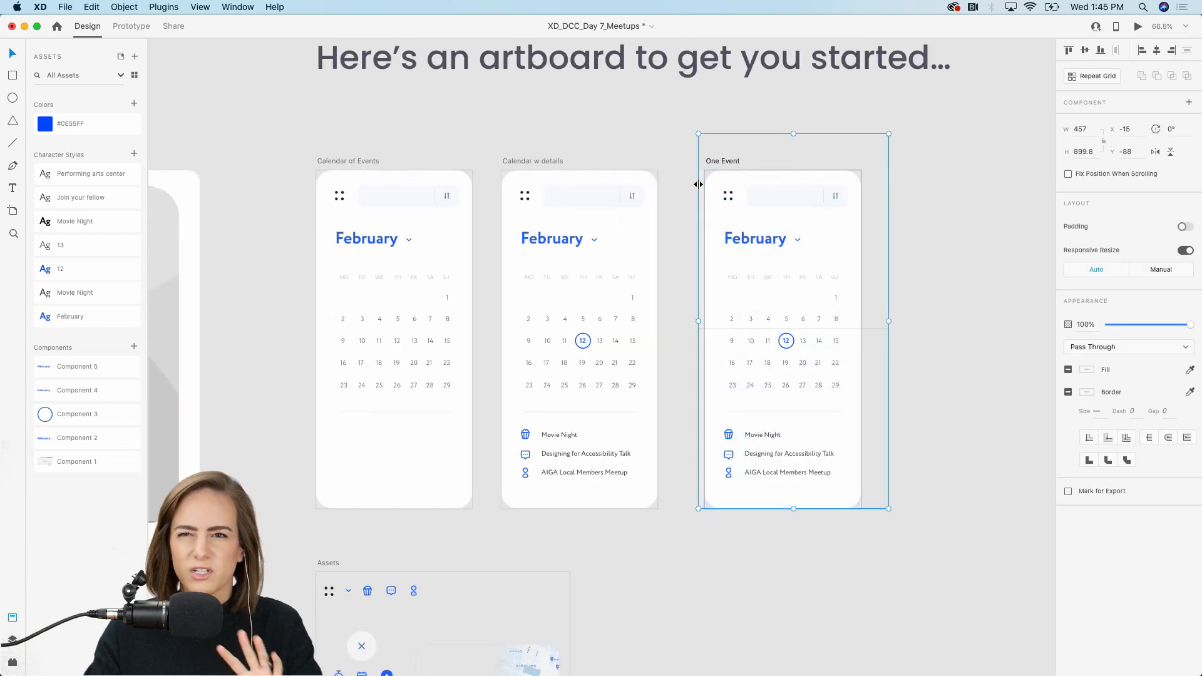
pyautogui.scroll(2, 817, 246)
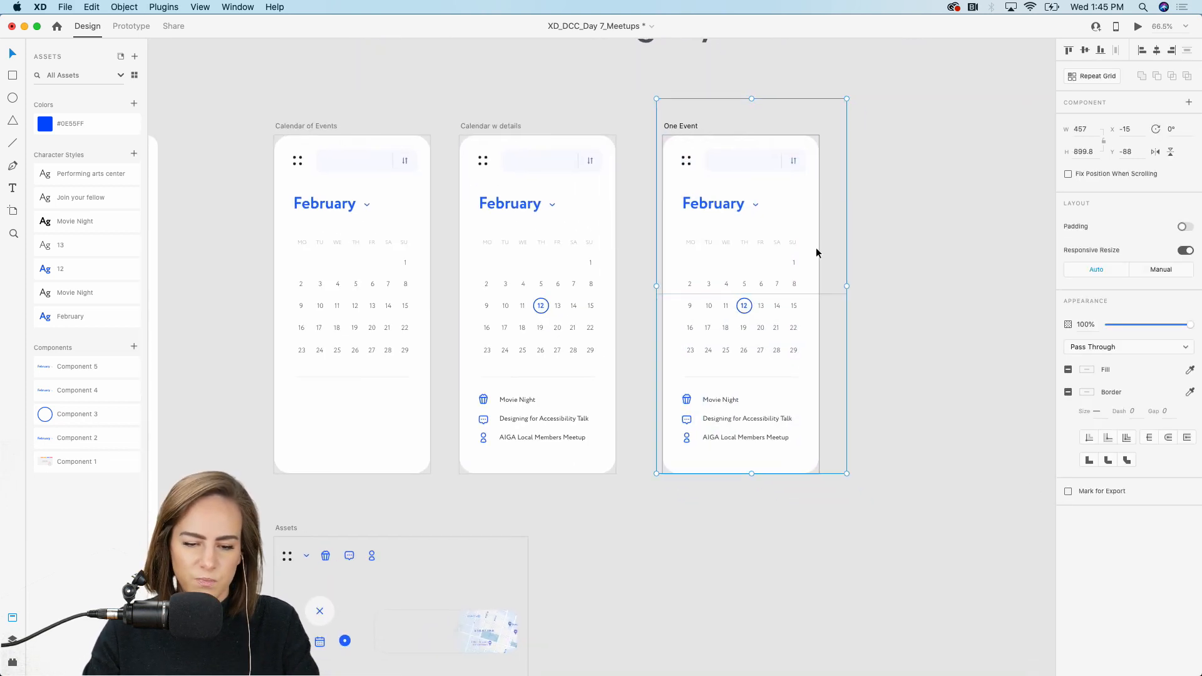
pyautogui.press('v')
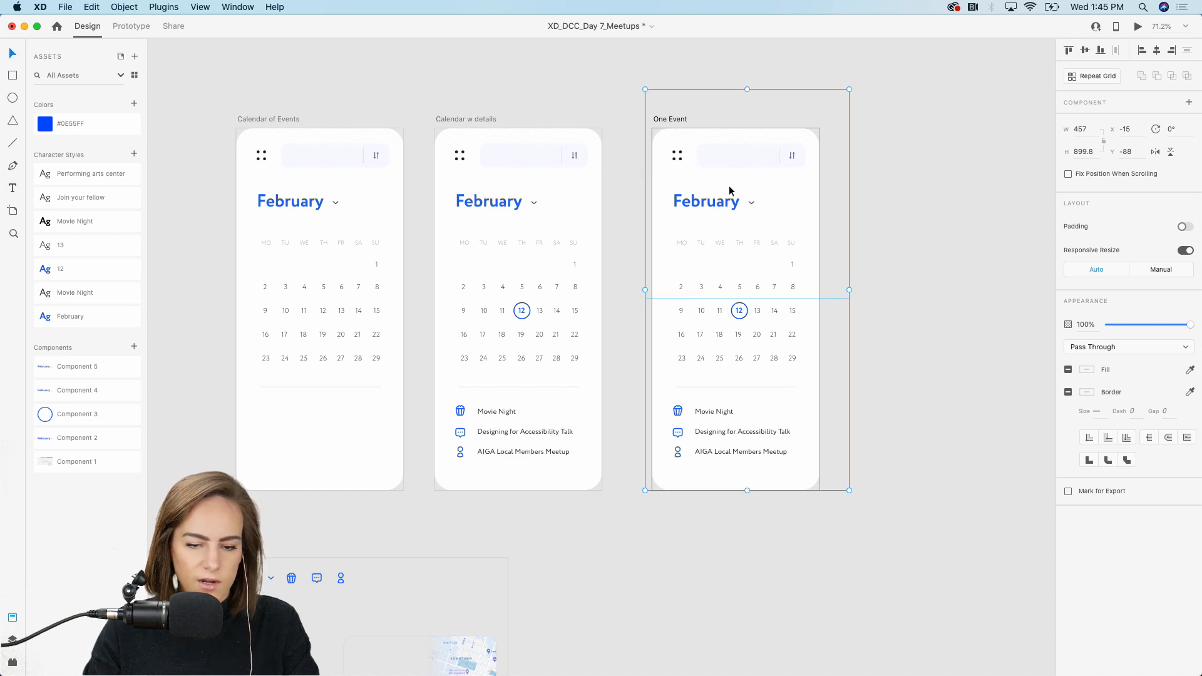
# Step: Paste a copy of One Event's rounded background over its contents, filled with #0E55FF at 68% opacity
pyautogui.doubleClick(804, 364)
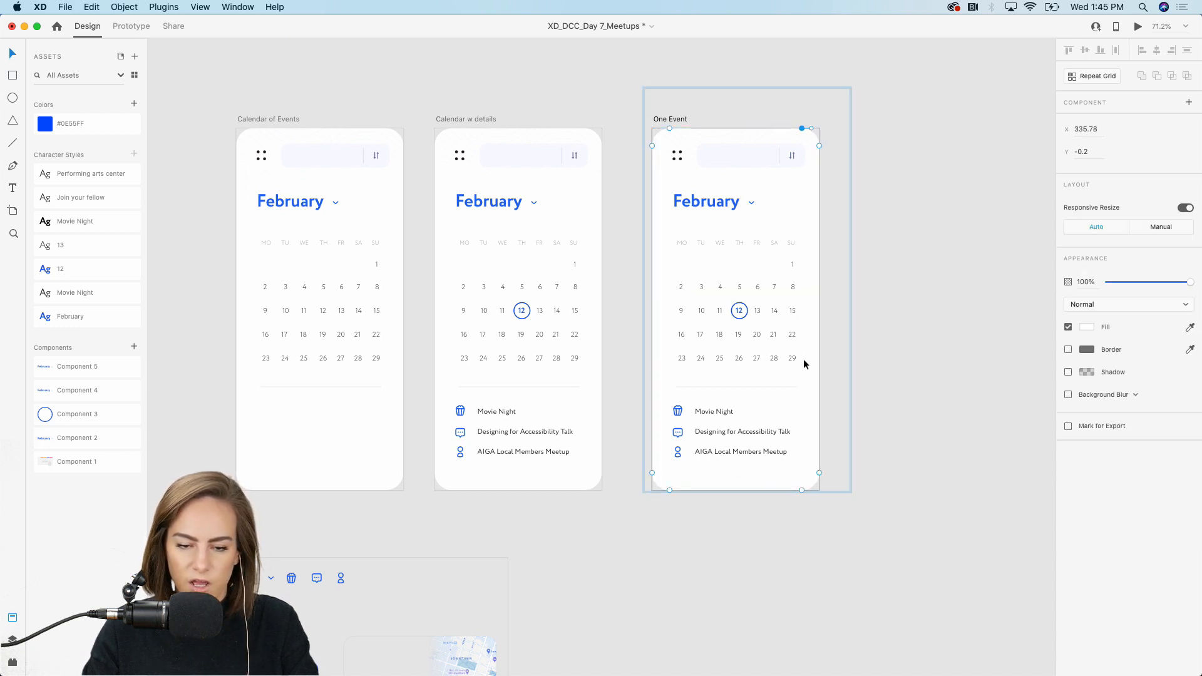
pyautogui.press('Escape')
pyautogui.press('super+x')
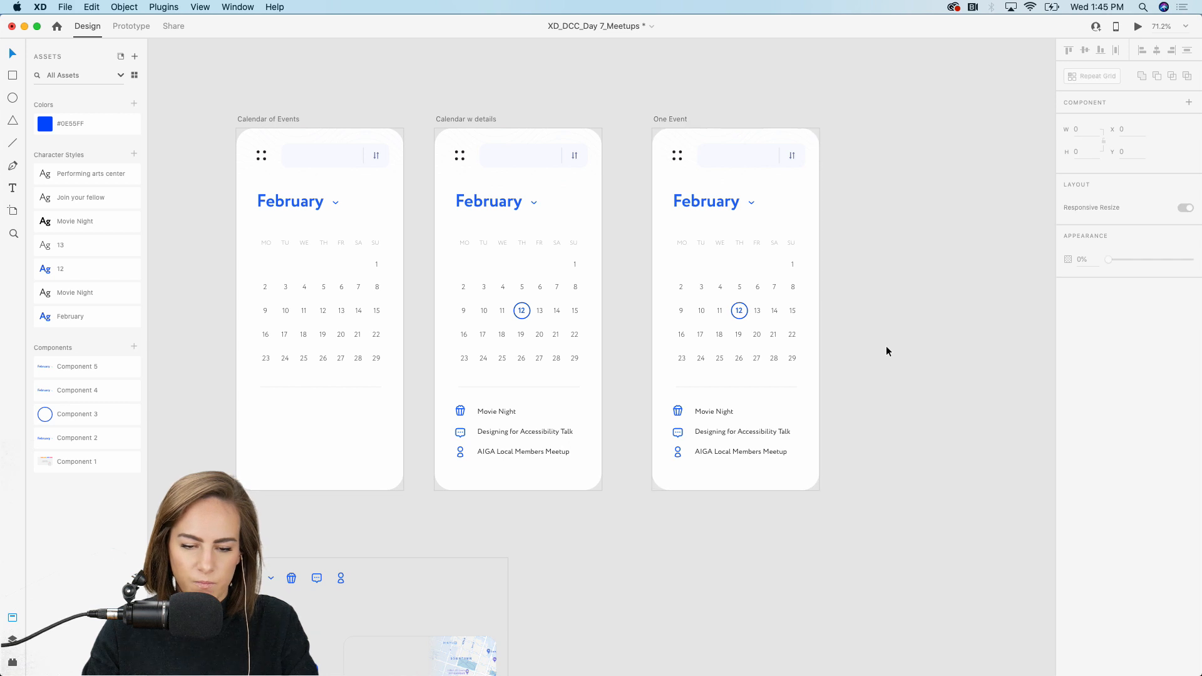
pyautogui.press('super+v')
pyautogui.click(80, 123)
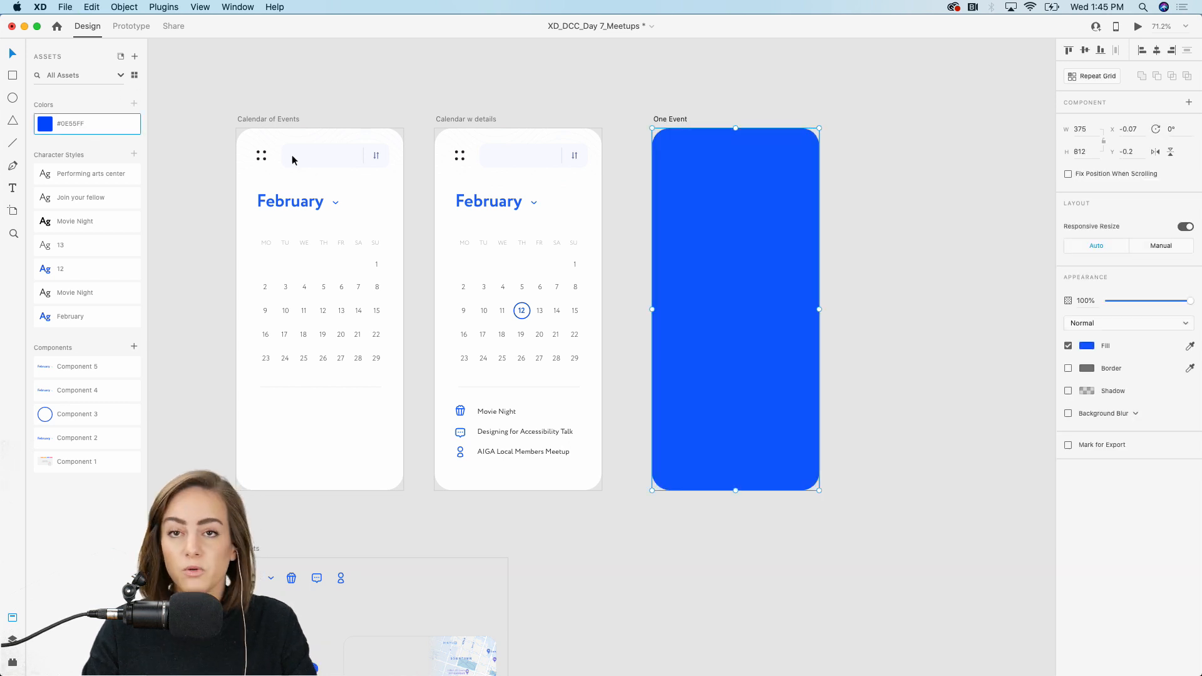
pyautogui.click(1164, 301)
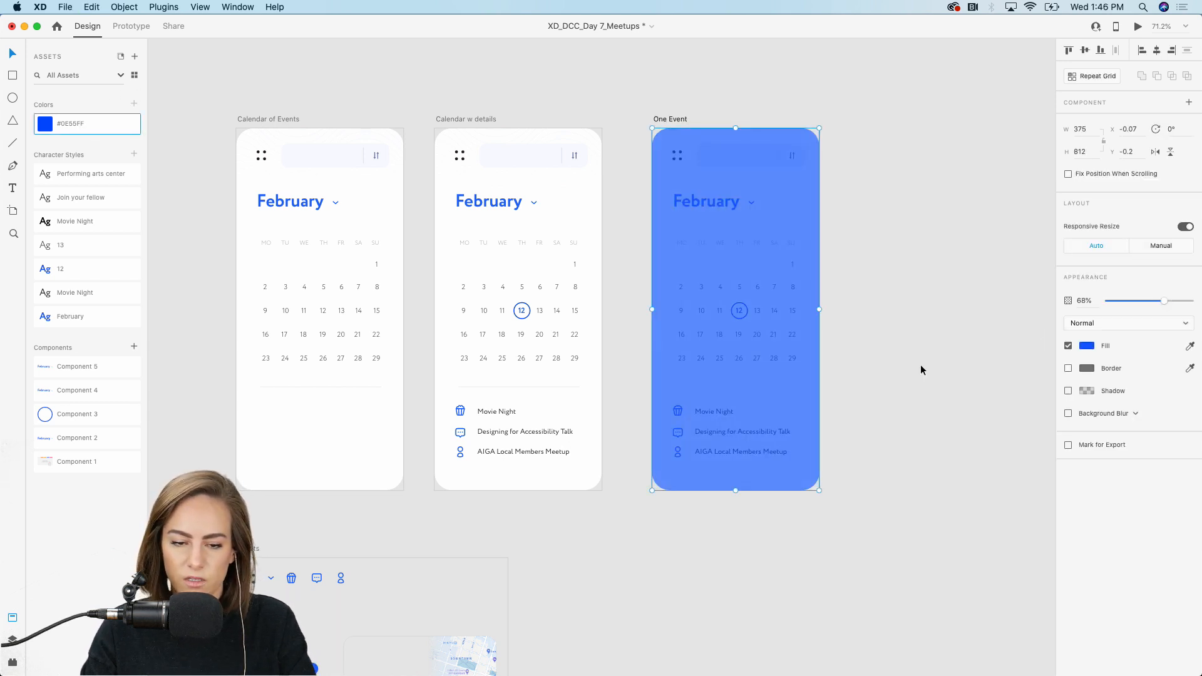
pyautogui.click(875, 393)
# Step: Draw a borderless 375 × 352 white rectangle at X 0, Y 460 on One Event with a corner radius of 39
pyautogui.scroll(3, 873, 381)
pyautogui.scroll(-1, 873, 381)
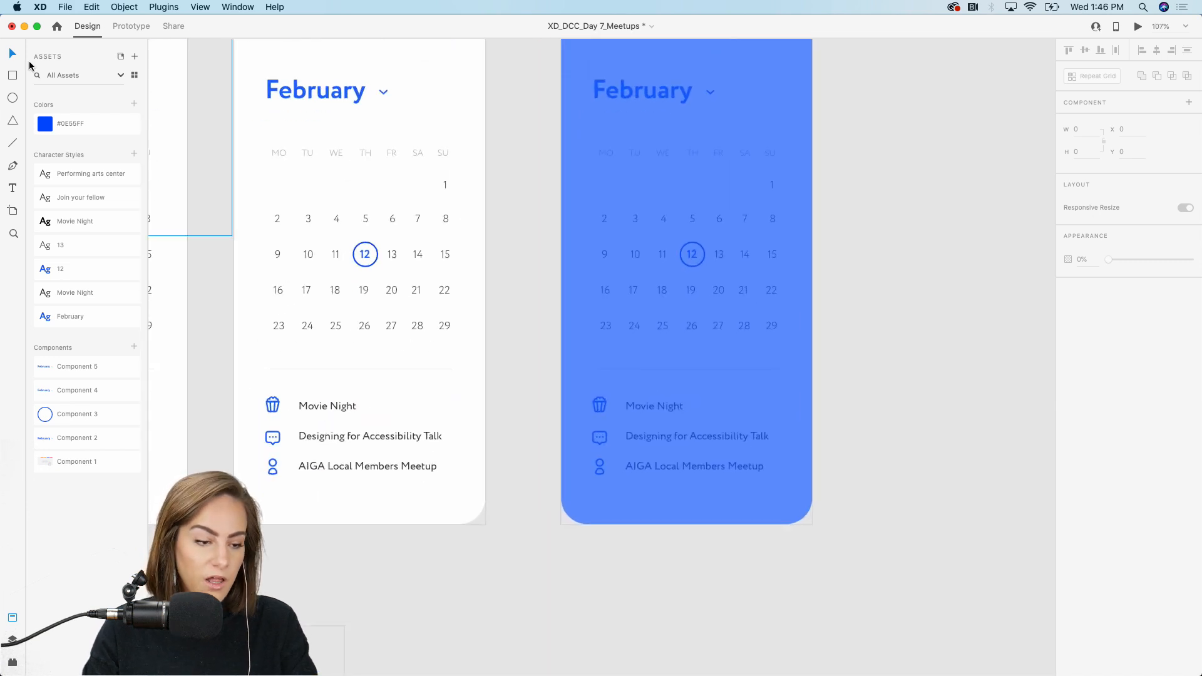
pyautogui.click(12, 76)
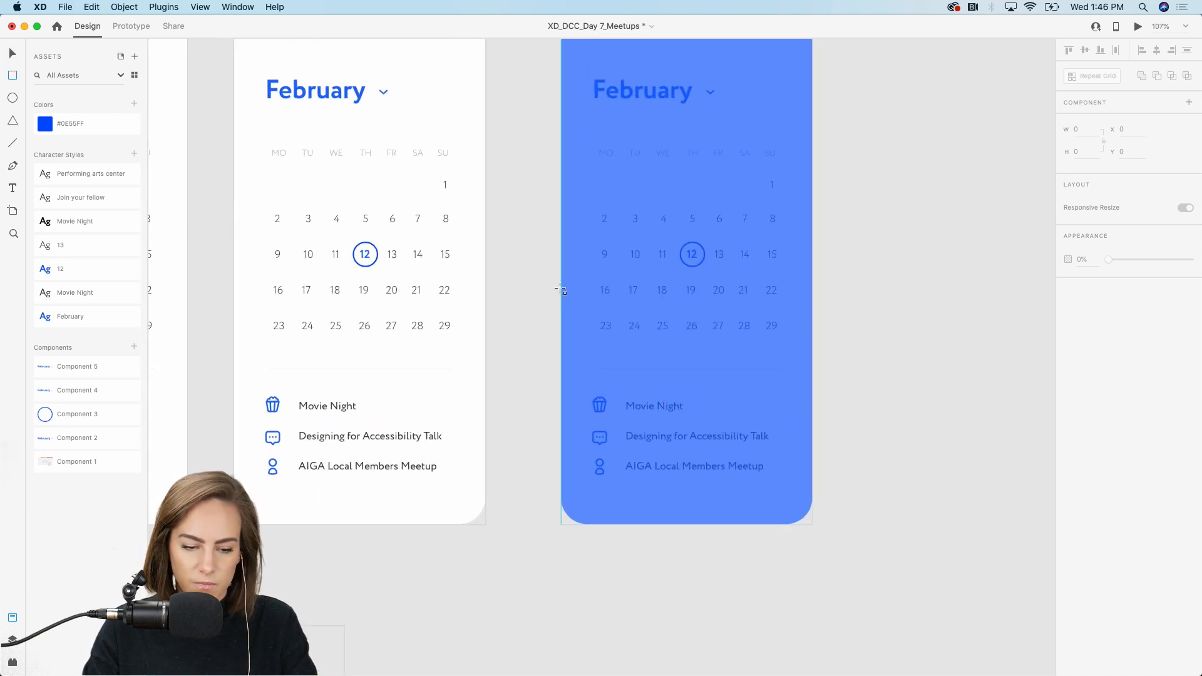
pyautogui.moveTo(562, 290)
pyautogui.mouseDown()
pyautogui.moveTo(843, 526)
pyautogui.moveTo(812, 524)
pyautogui.mouseUp()
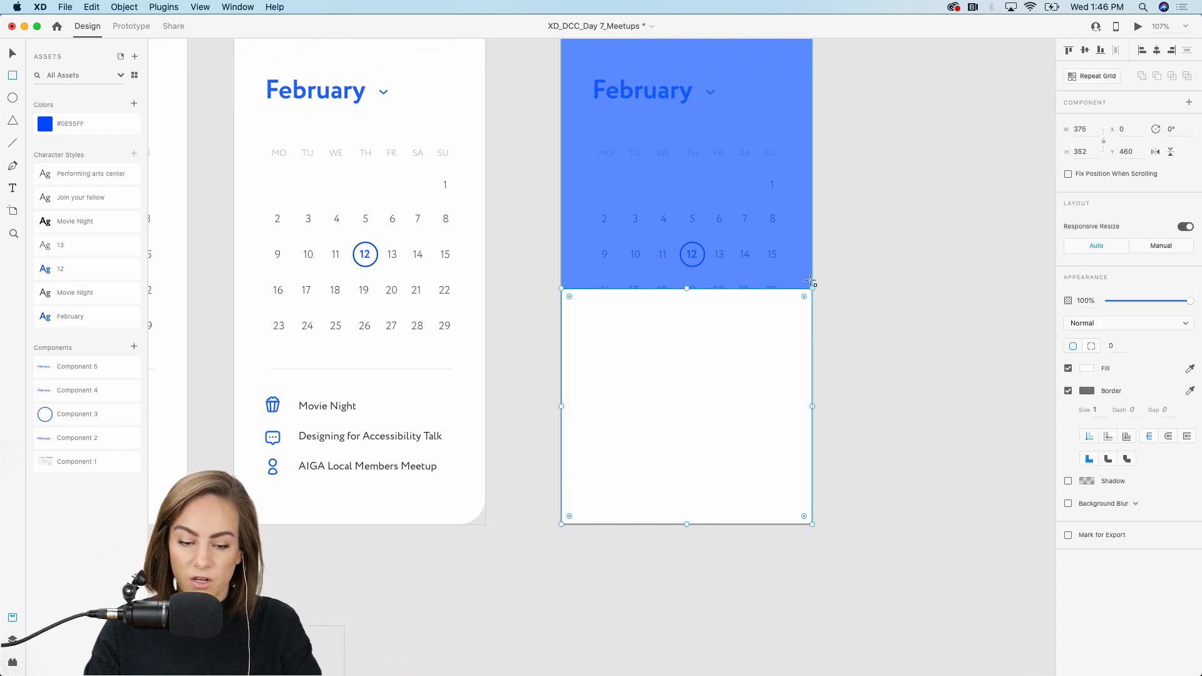
pyautogui.moveTo(803, 299); pyautogui.dragTo(790, 317)
pyautogui.click(1068, 391)
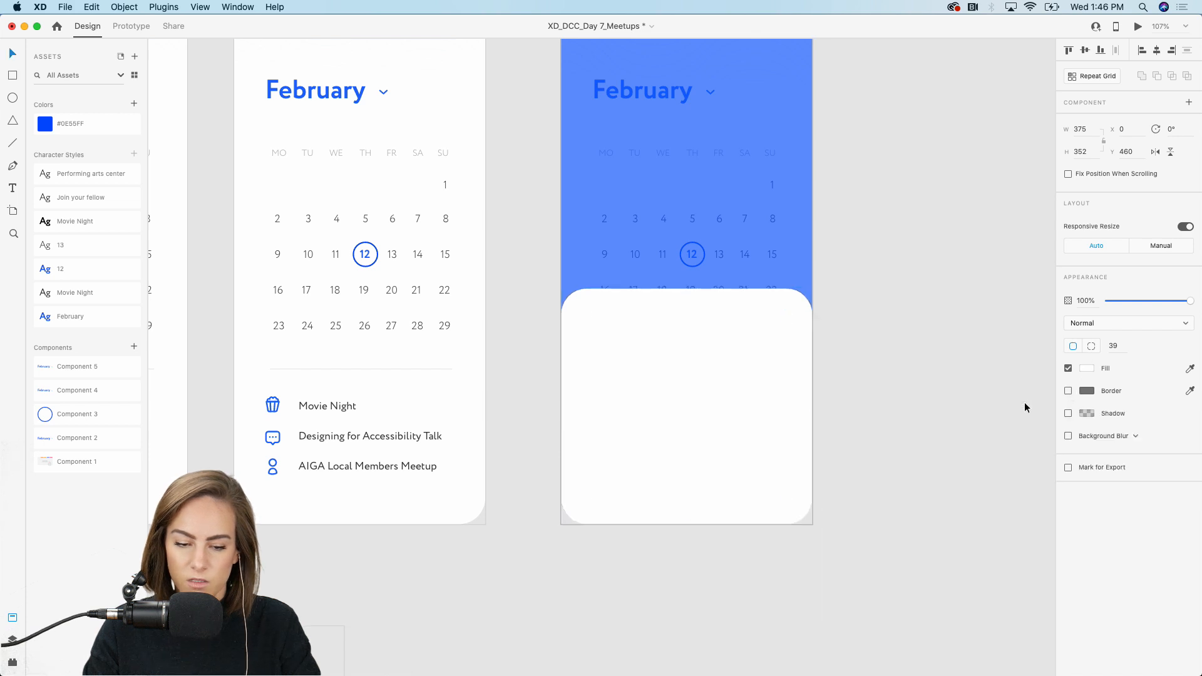
# Step: Copy the map card from the Assets artboard onto One Event's white panel at about X 19, Y 607
pyautogui.scroll(-10, 870, 438)
pyautogui.hscroll(-4, 869, 438)
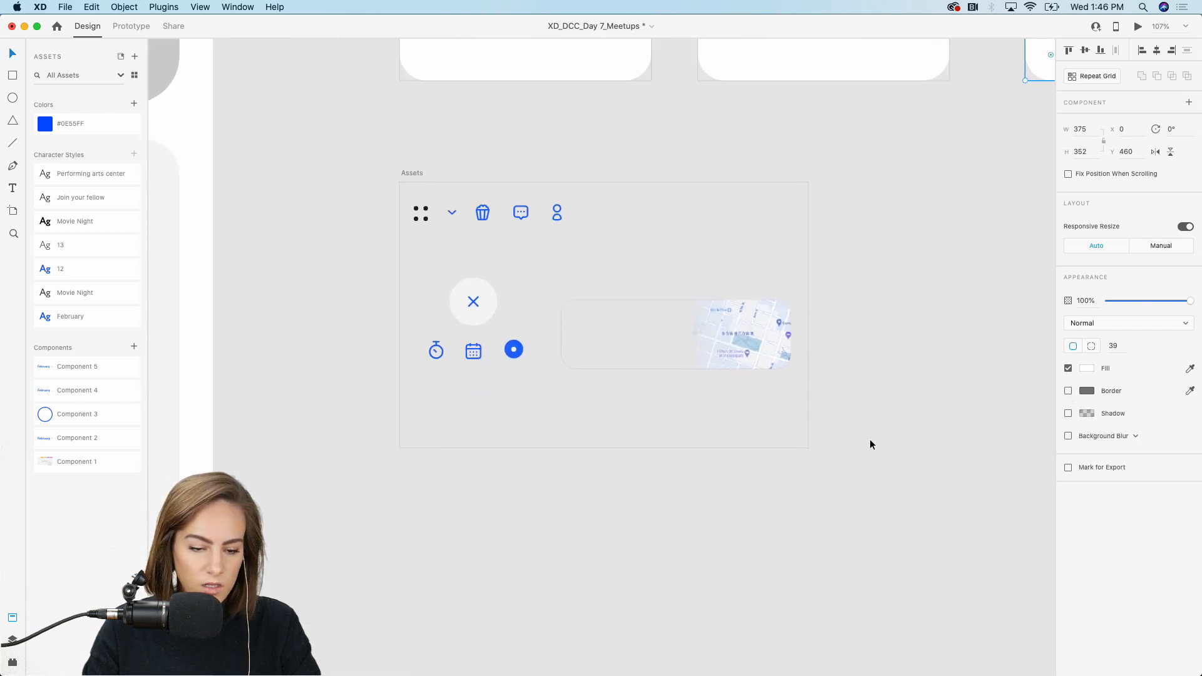
pyautogui.click(744, 325)
pyautogui.scroll(3, 743, 326)
pyautogui.scroll(5, 742, 325)
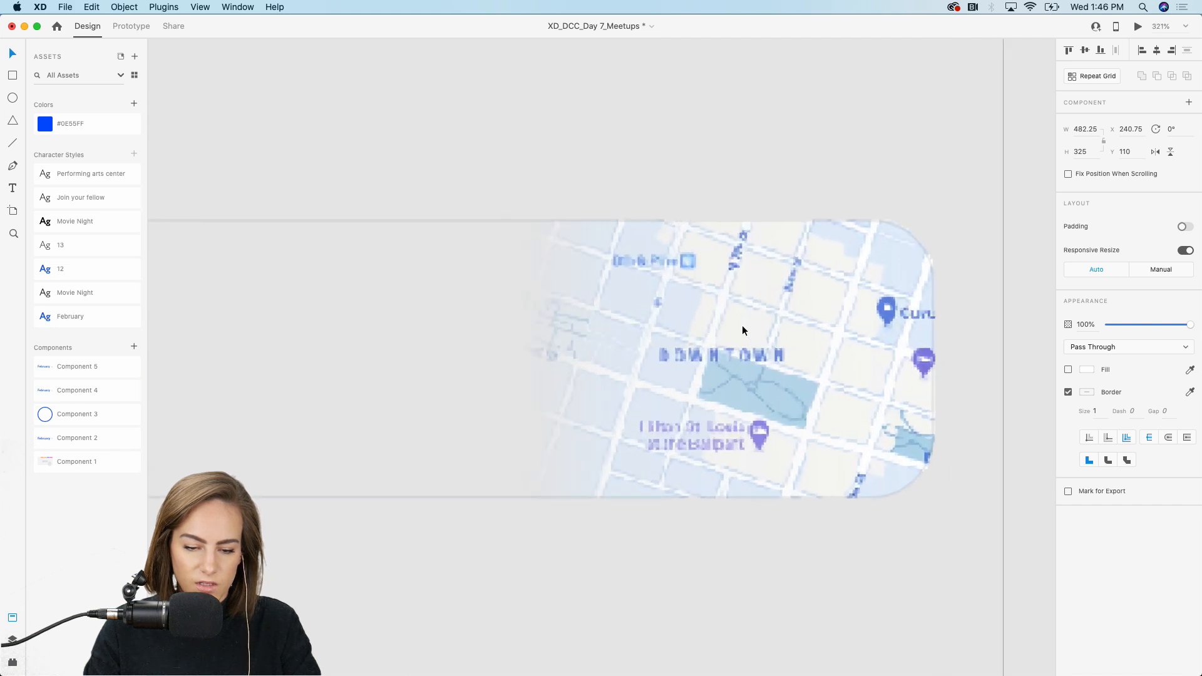
pyautogui.scroll(-3, 742, 325)
pyautogui.scroll(-4, 741, 328)
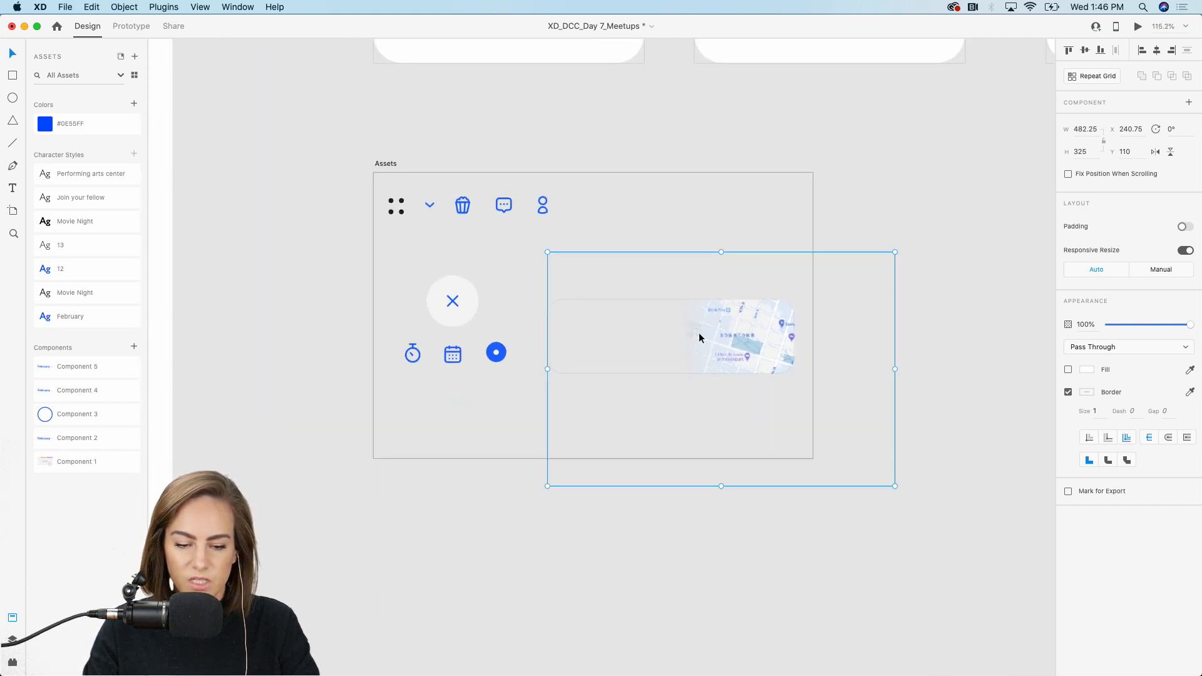
pyautogui.scroll(5, 699, 332)
pyautogui.hscroll(6, 698, 332)
pyautogui.click(720, 282)
pyautogui.press('super+v')
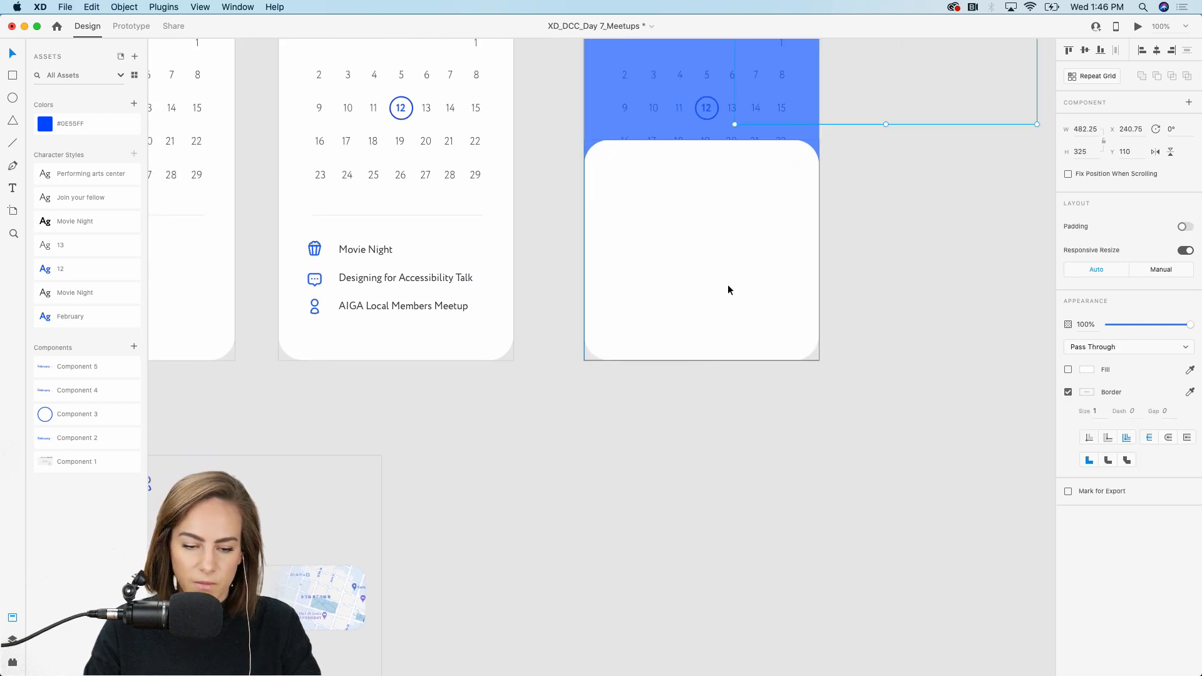
pyautogui.scroll(5, 731, 287)
pyautogui.moveTo(863, 181); pyautogui.dragTo(727, 478)
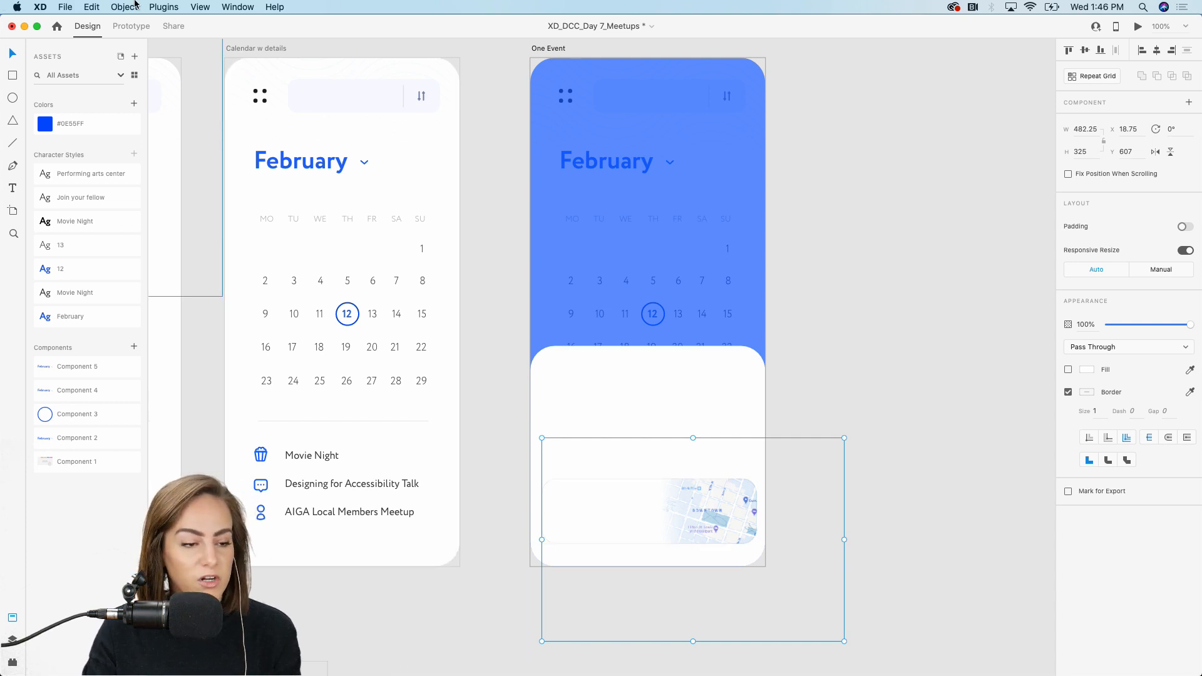
# Step: View the saved graphics in CC Libraries and close the library window
pyautogui.click(66, 7)
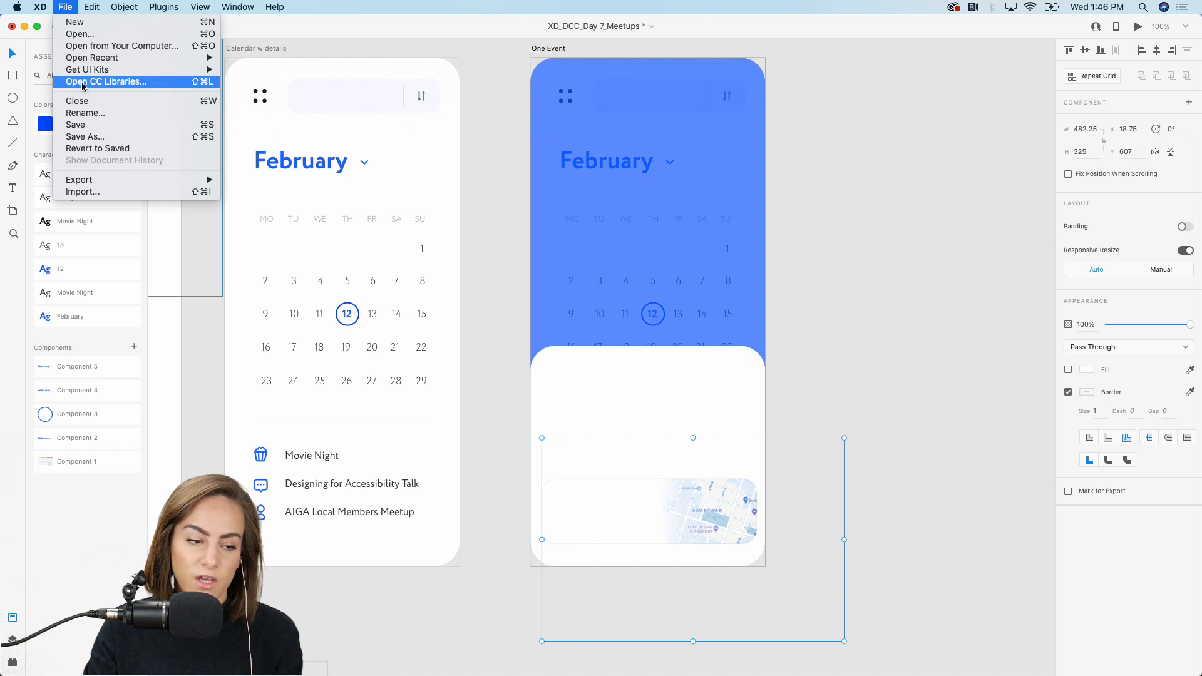
pyautogui.click(119, 81)
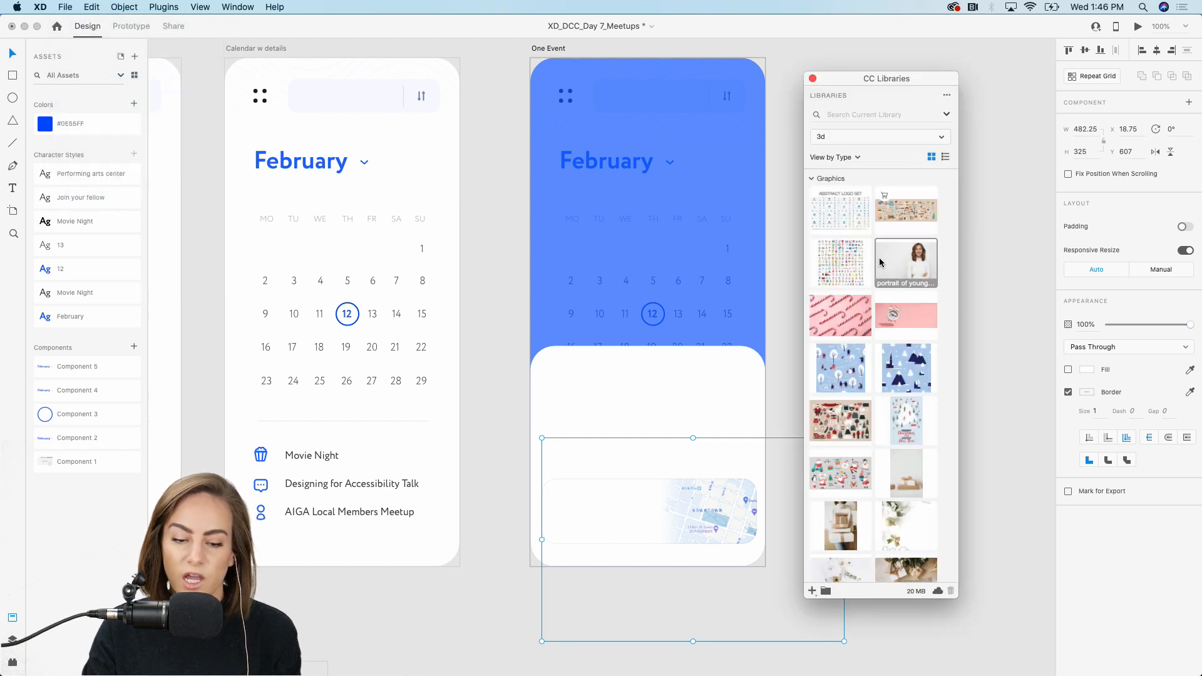
pyautogui.click(811, 80)
pyautogui.click(828, 184)
# Step: Copy the blue location marker from the Assets artboard onto One Event's map at about X 271, Y 704
pyautogui.scroll(-5, 827, 185)
pyautogui.hscroll(-5, 827, 186)
pyautogui.scroll(-3, 828, 186)
pyautogui.hscroll(-4, 828, 186)
pyautogui.hscroll(2, 828, 186)
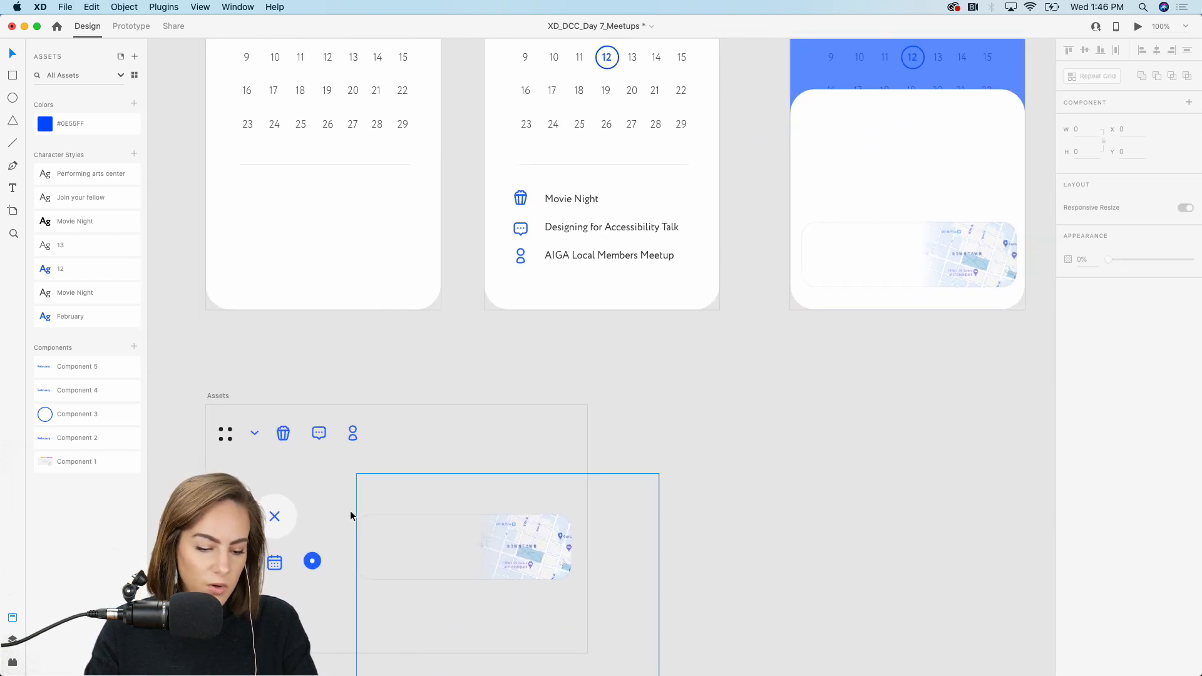
pyautogui.click(312, 561)
pyautogui.scroll(5, 768, 339)
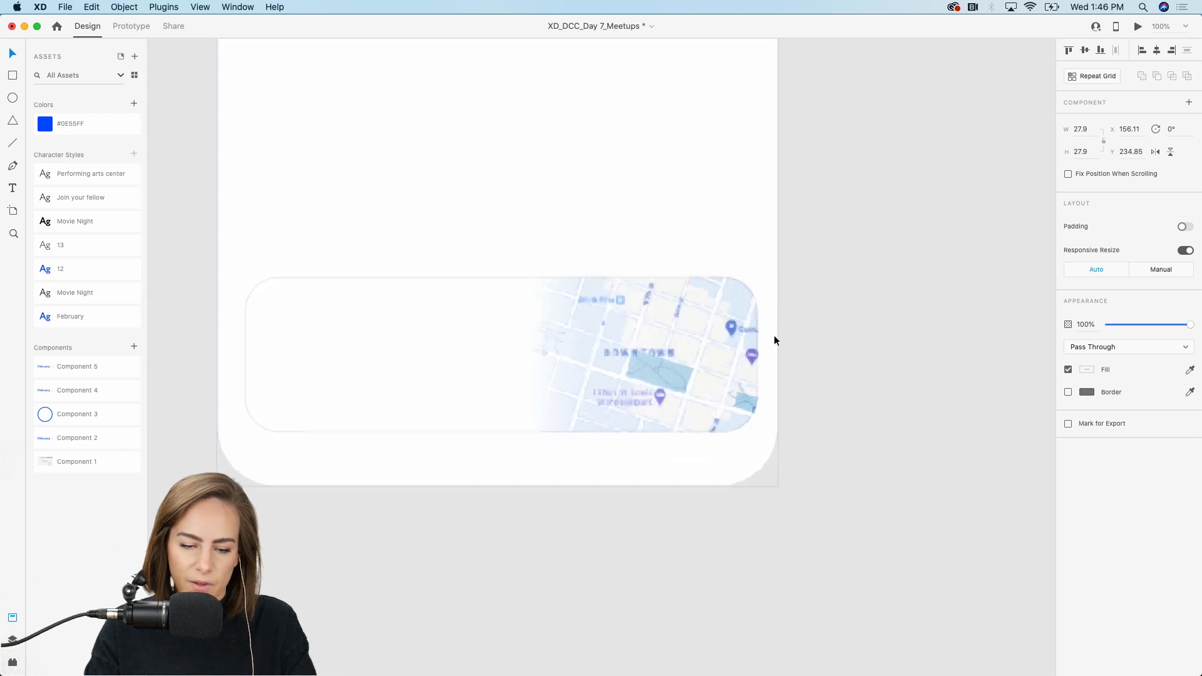
pyautogui.scroll(4, 772, 333)
pyautogui.press('super+v')
pyautogui.moveTo(507, 290); pyautogui.dragTo(684, 361)
# Step: Add the text "Movie Night" to the upper part of One Event's white panel as point text at about X 107, Y 503
pyautogui.scroll(-5, 683, 362)
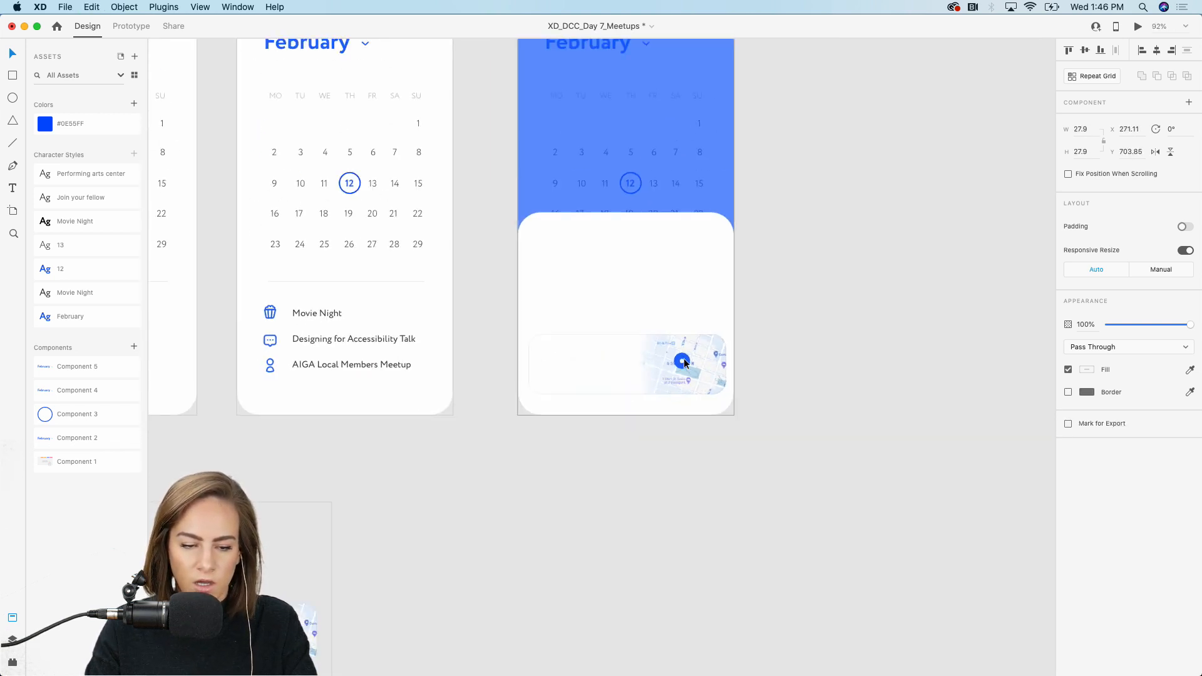
pyautogui.hscroll(-3, 684, 358)
pyautogui.scroll(-4, 684, 358)
pyautogui.scroll(3, 684, 358)
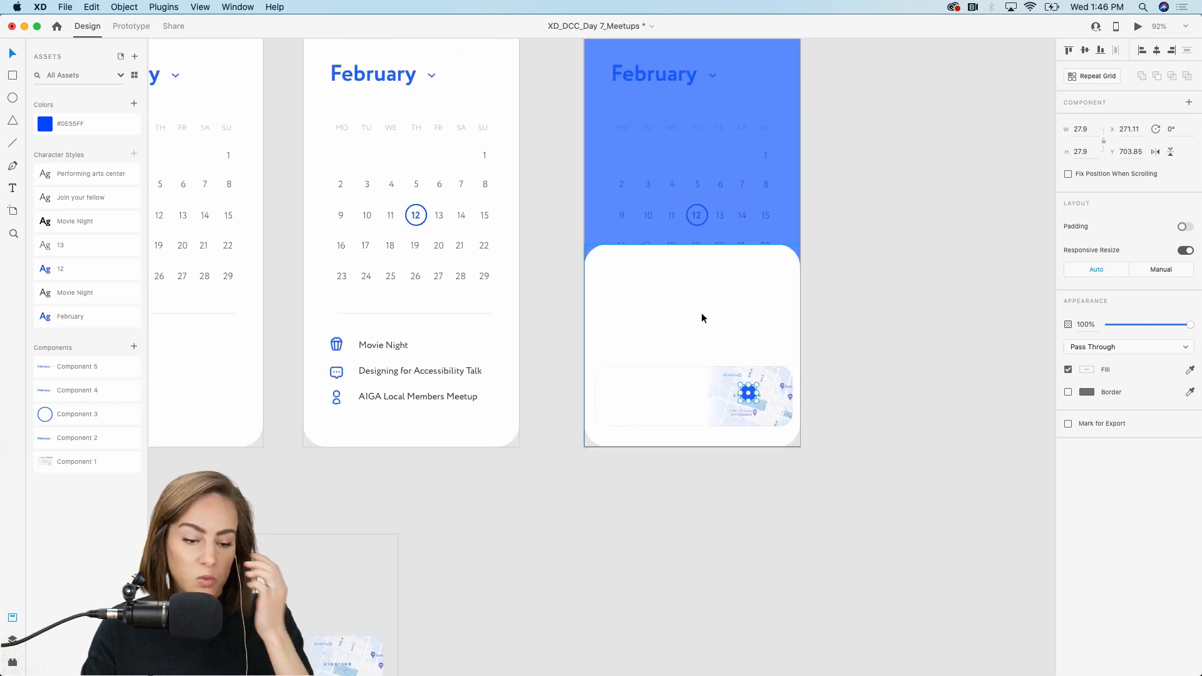
pyautogui.scroll(4, 702, 313)
pyautogui.click(13, 188)
pyautogui.moveTo(476, 230); pyautogui.dragTo(724, 323)
pyautogui.write('Movie Nigh')
pyautogui.press('Escape')
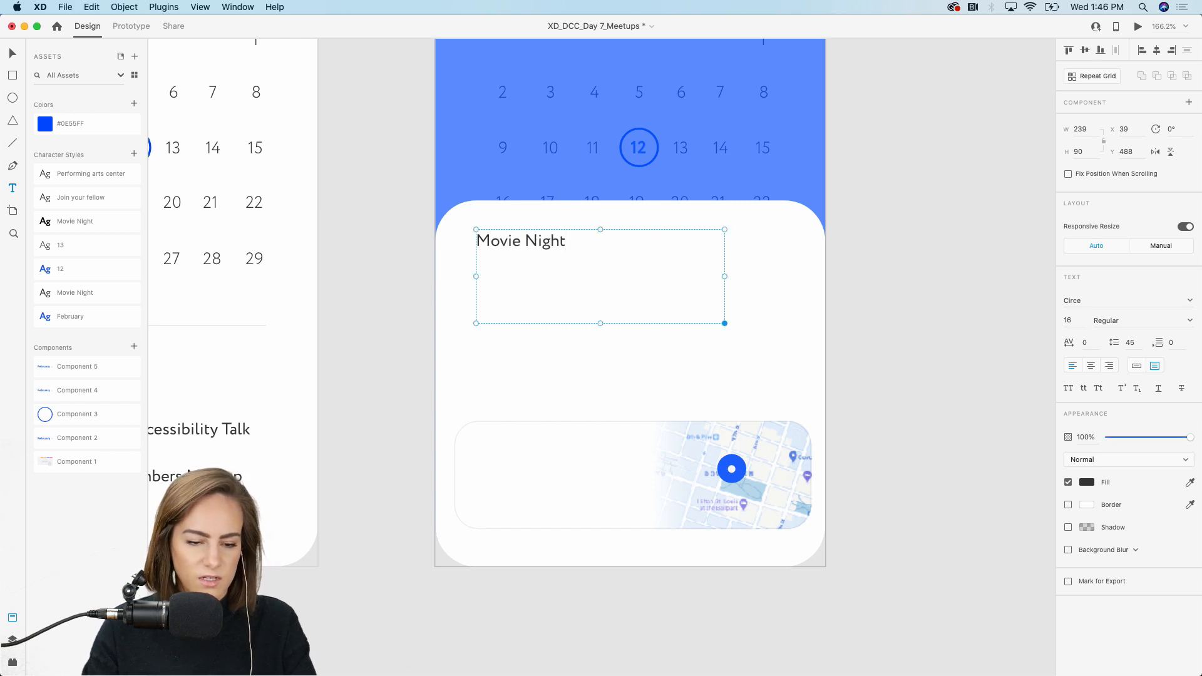
pyautogui.moveTo(530, 240); pyautogui.dragTo(601, 258)
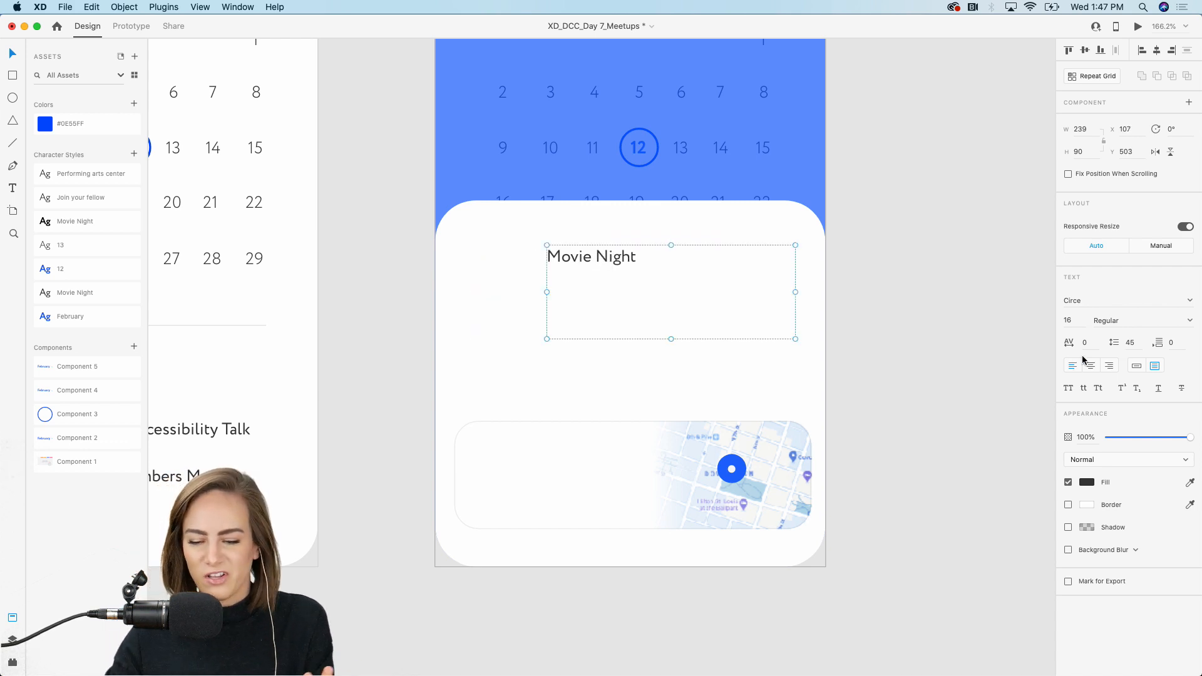
pyautogui.click(1137, 370)
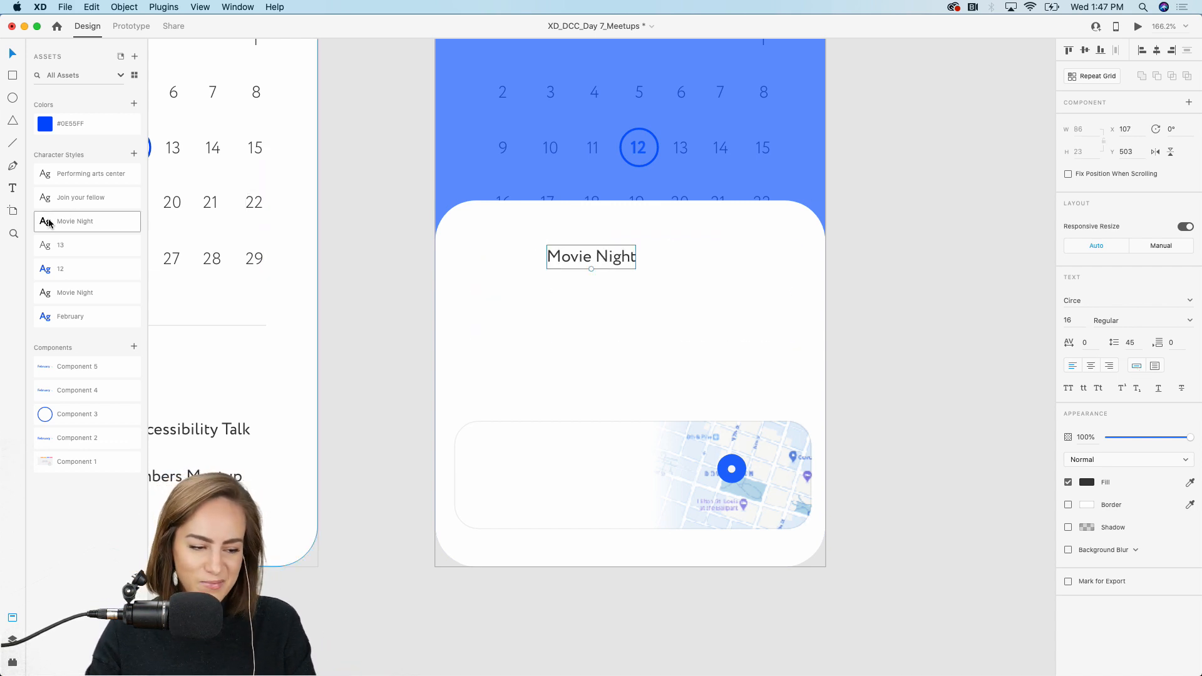
# Step: Apply the bold 24-size Movie Night character style to One Event's title and shift the title to about X 94
pyautogui.click(49, 223)
pyautogui.moveTo(570, 261); pyautogui.dragTo(540, 279)
pyautogui.hscroll(1, 555, 267)
# Step: Duplicate the title below itself as area text about 258 × 113, placed at about X 94, Y 544
pyautogui.press('super+c')
pyautogui.click(1157, 366)
pyautogui.moveTo(653, 305); pyautogui.dragTo(786, 385)
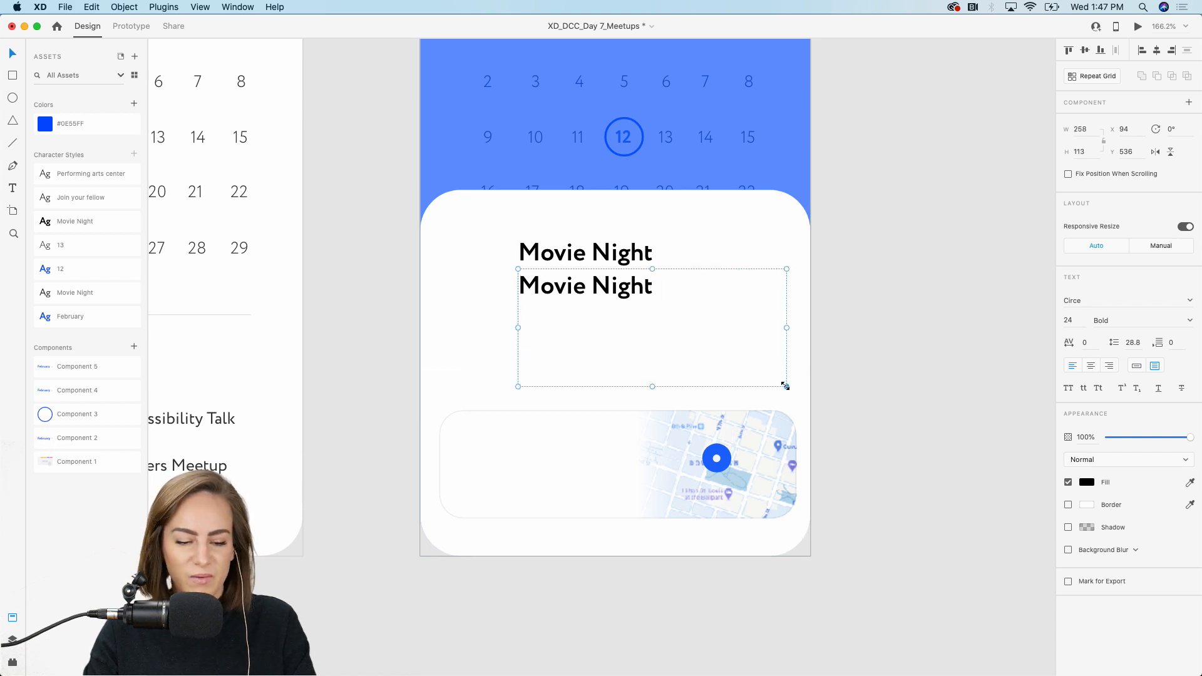
pyautogui.moveTo(607, 291); pyautogui.dragTo(608, 299)
# Step: Apply the light 16-size "Join your fellow" character style to the lower text box and move it to about Y 551
pyautogui.doubleClick(608, 297)
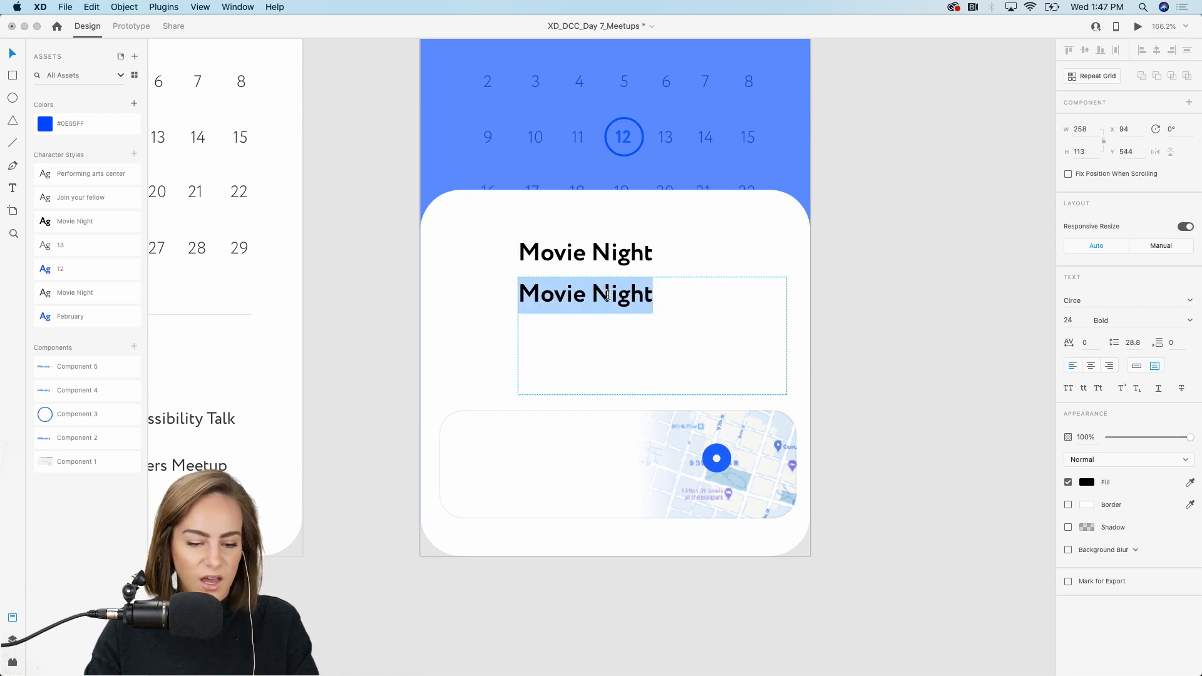
pyautogui.write('Joing')
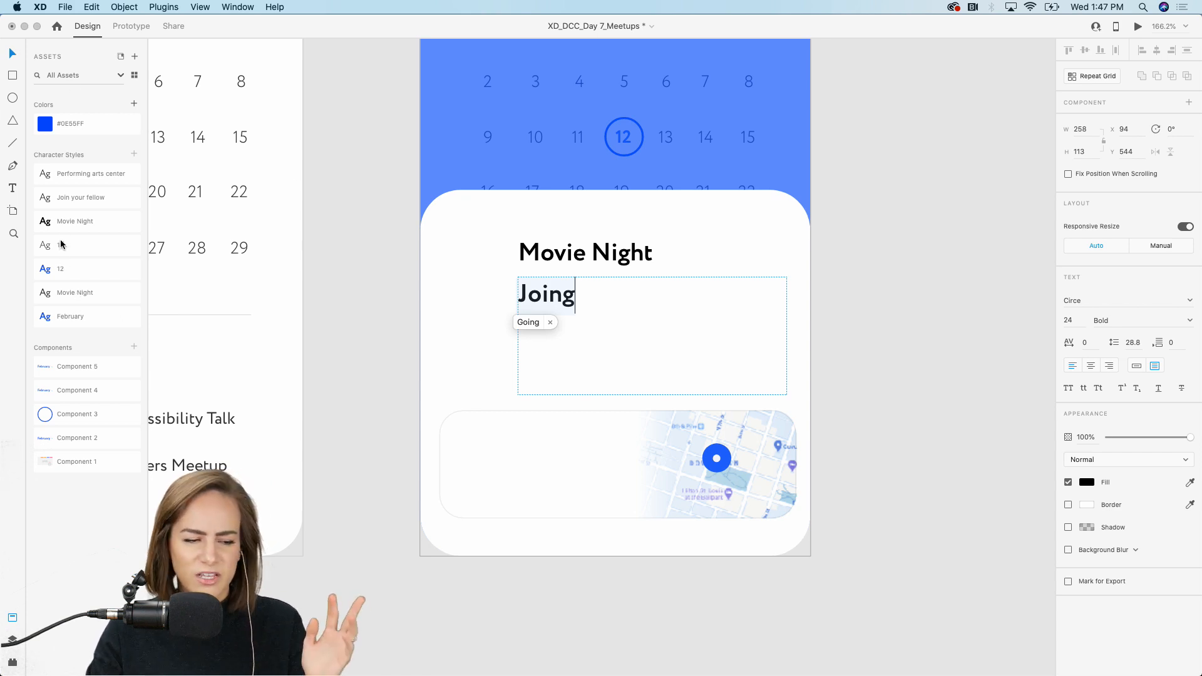
pyautogui.click(75, 199)
pyautogui.press('Escape')
pyautogui.click(75, 197)
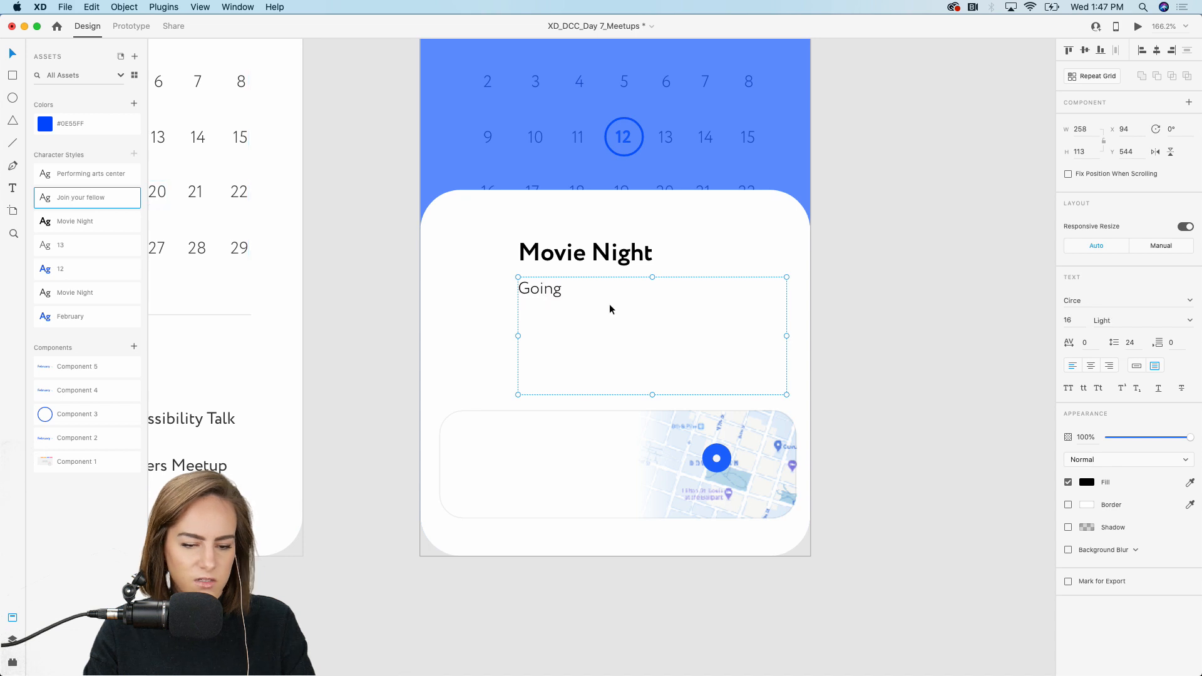
pyautogui.moveTo(557, 288); pyautogui.dragTo(555, 295)
# Step: Replace the lower text with "Join your fellows designers for a movie night viewing films that have been influential in the design community."
pyautogui.doubleClick(555, 295)
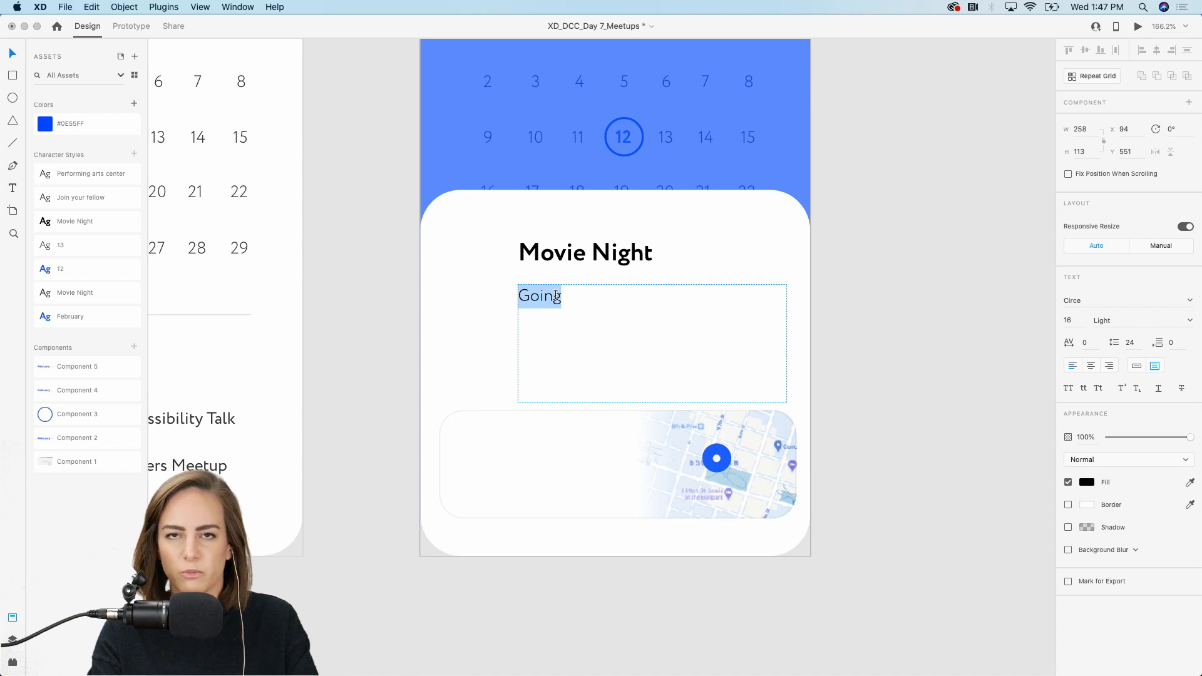
pyautogui.write('Joi')
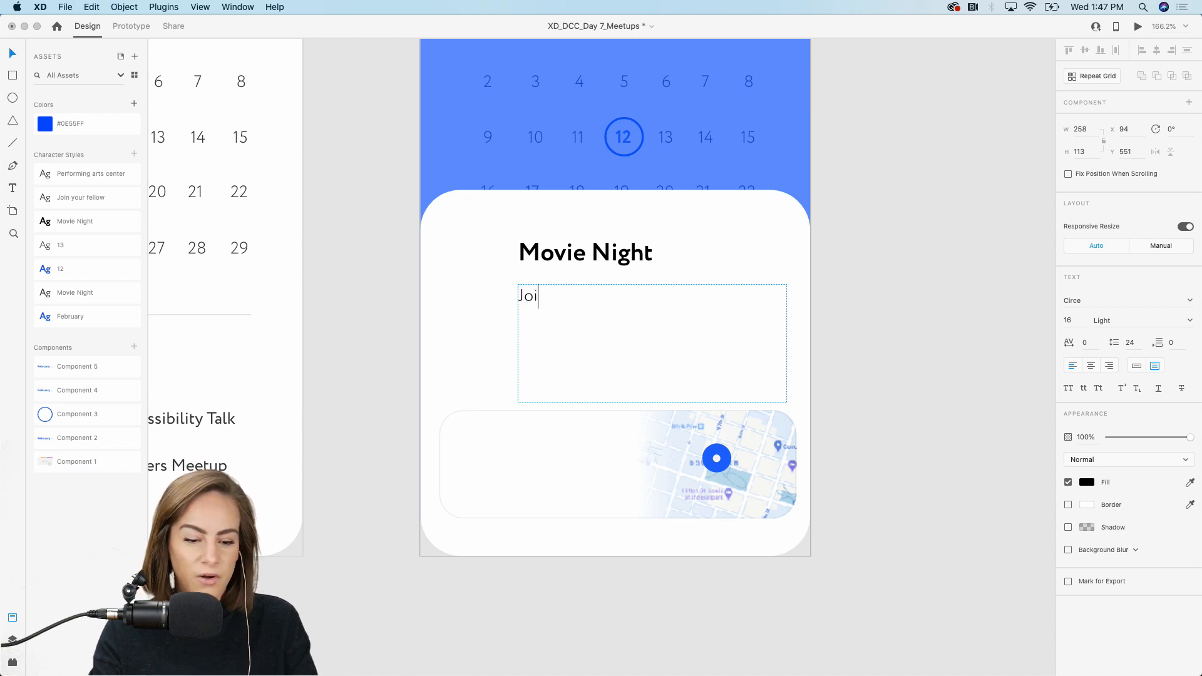
pyautogui.write('n your fellows ')
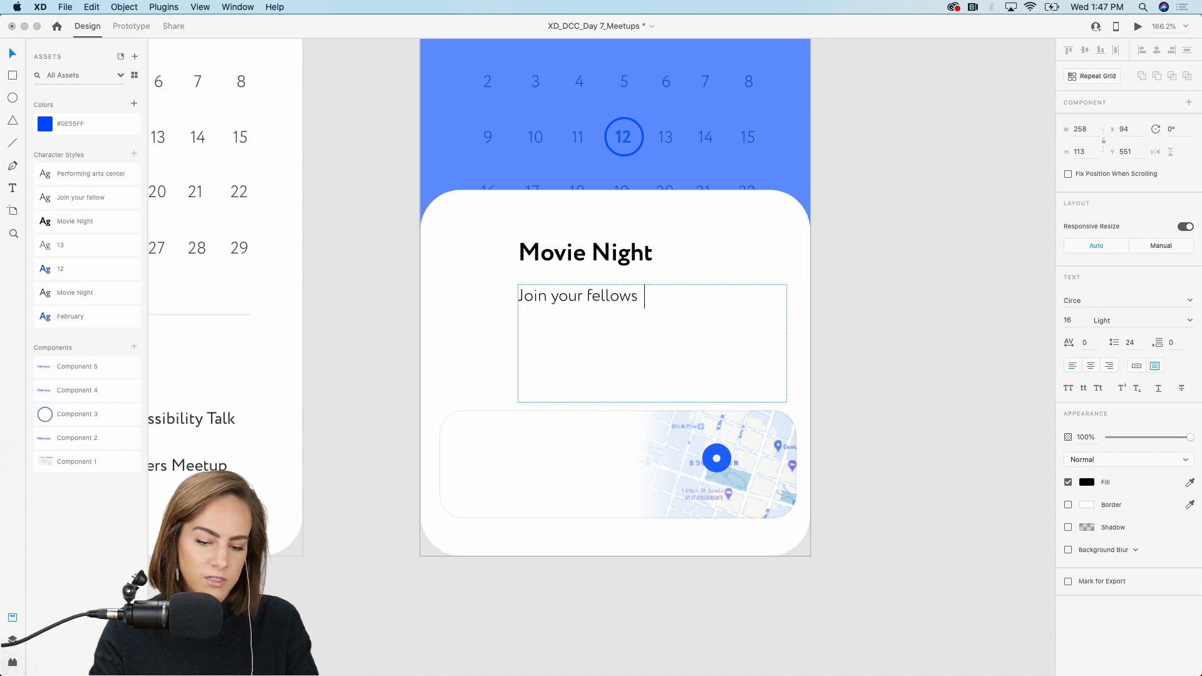
pyautogui.write('designers for a mov')
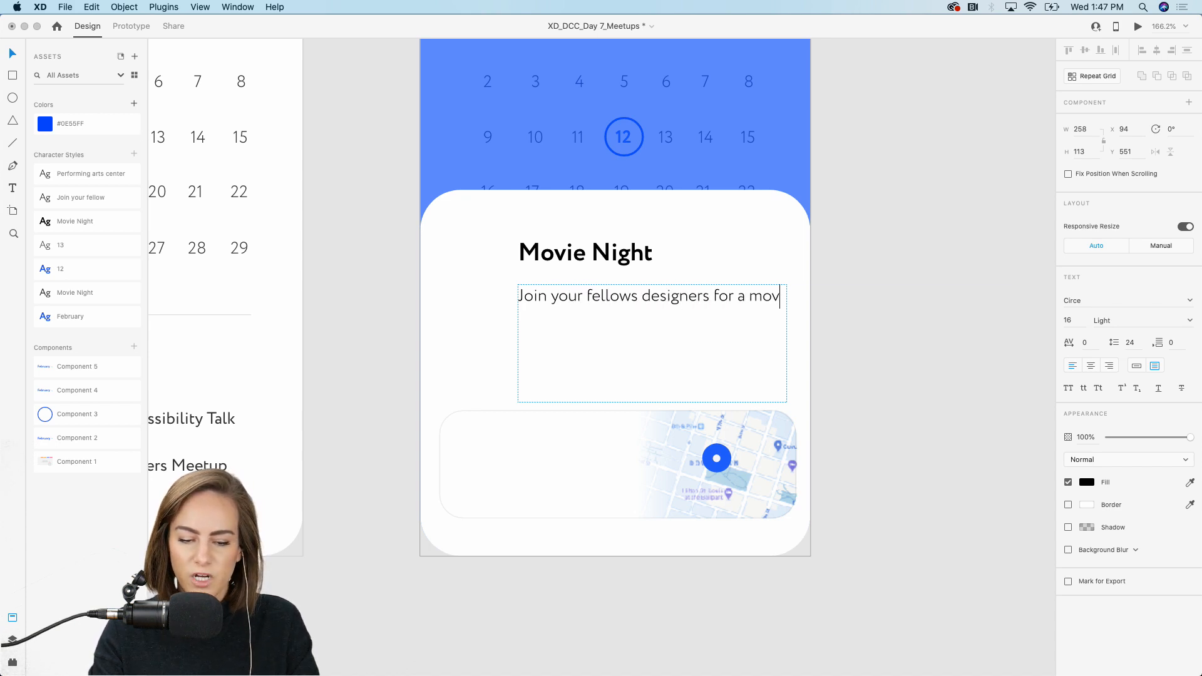
pyautogui.write('ie night viewing')
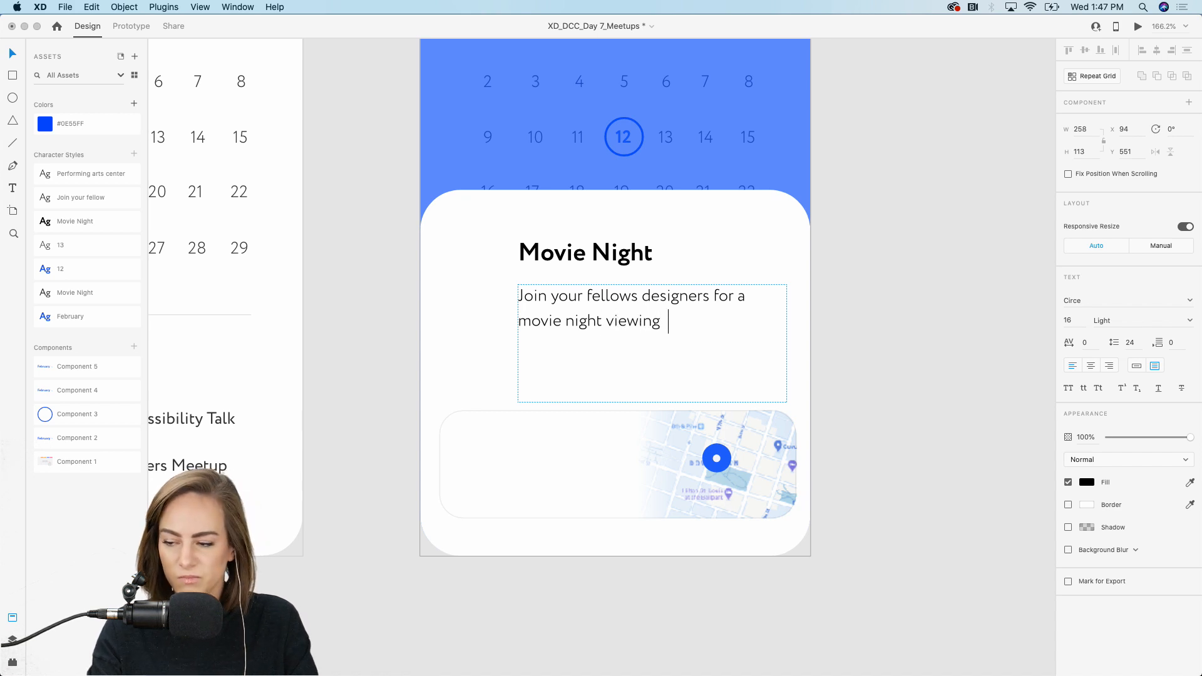
pyautogui.write(' films that have been influent')
pyautogui.write('ial int he ')
pyautogui.write('design communi')
pyautogui.write('ty.')
pyautogui.press('BackSpace')
pyautogui.press('BackSpace')
pyautogui.write('t')
pyautogui.press('Escape')
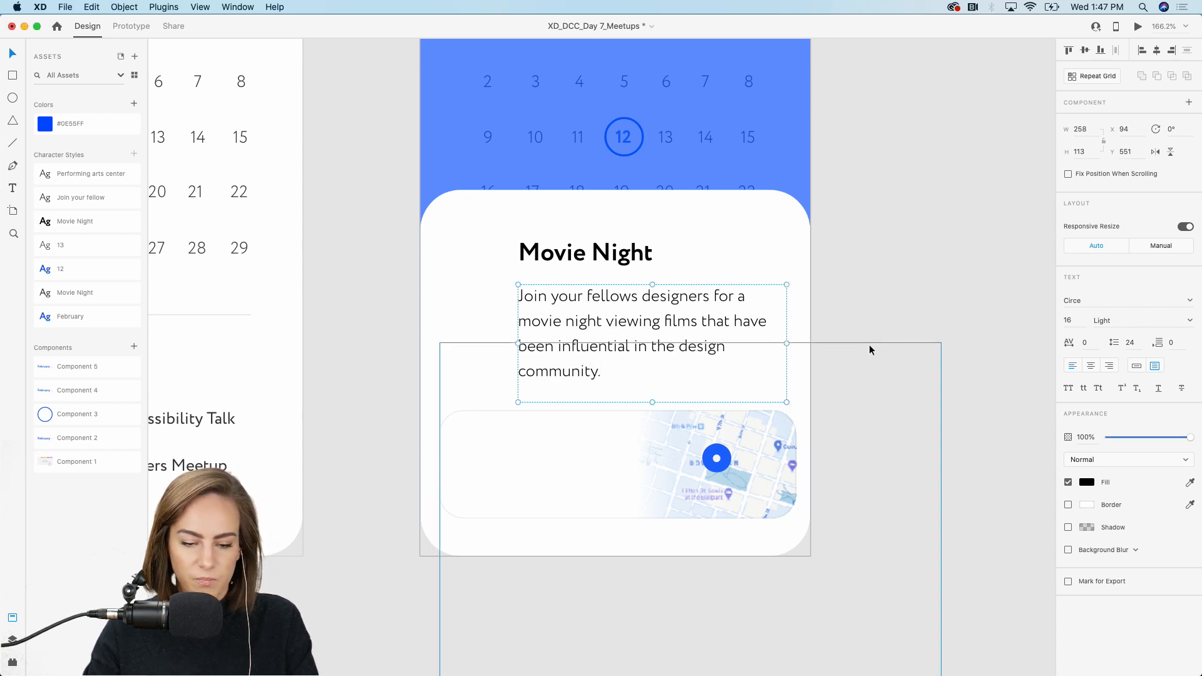
# Step: Copy the stopwatch, calendar and popcorn icons from the Assets artboard onto One Event's white panel
pyautogui.click(937, 217)
pyautogui.scroll(-3, 656, 306)
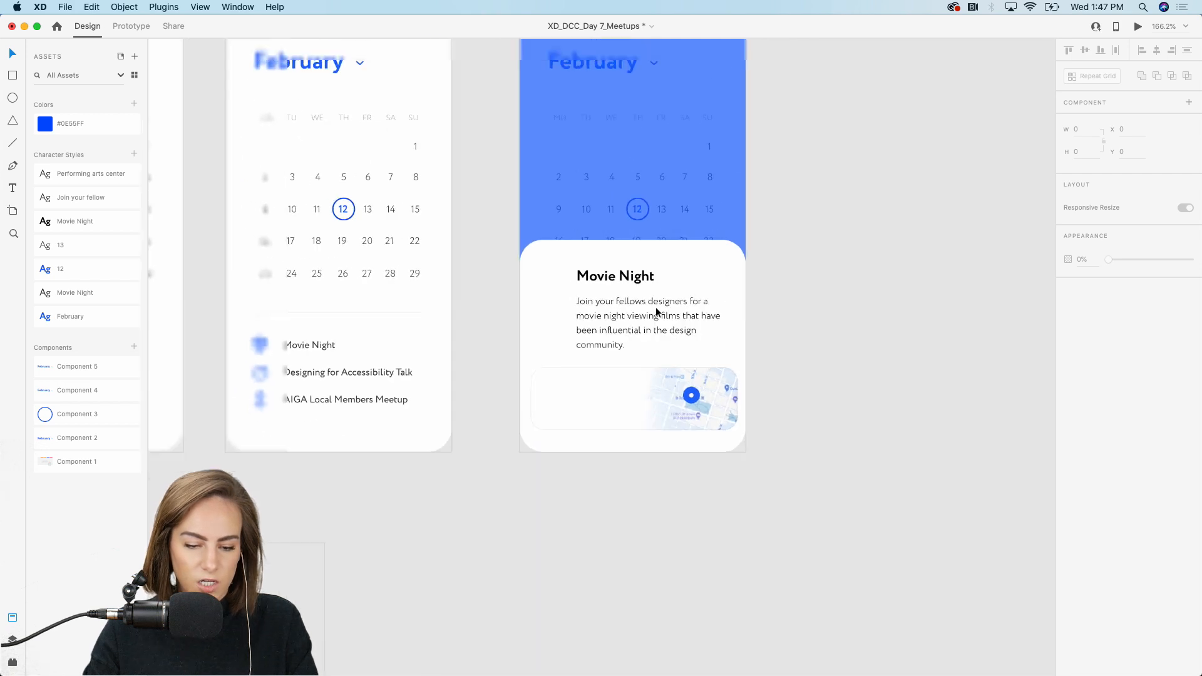
pyautogui.scroll(-5, 655, 307)
pyautogui.scroll(3, 378, 437)
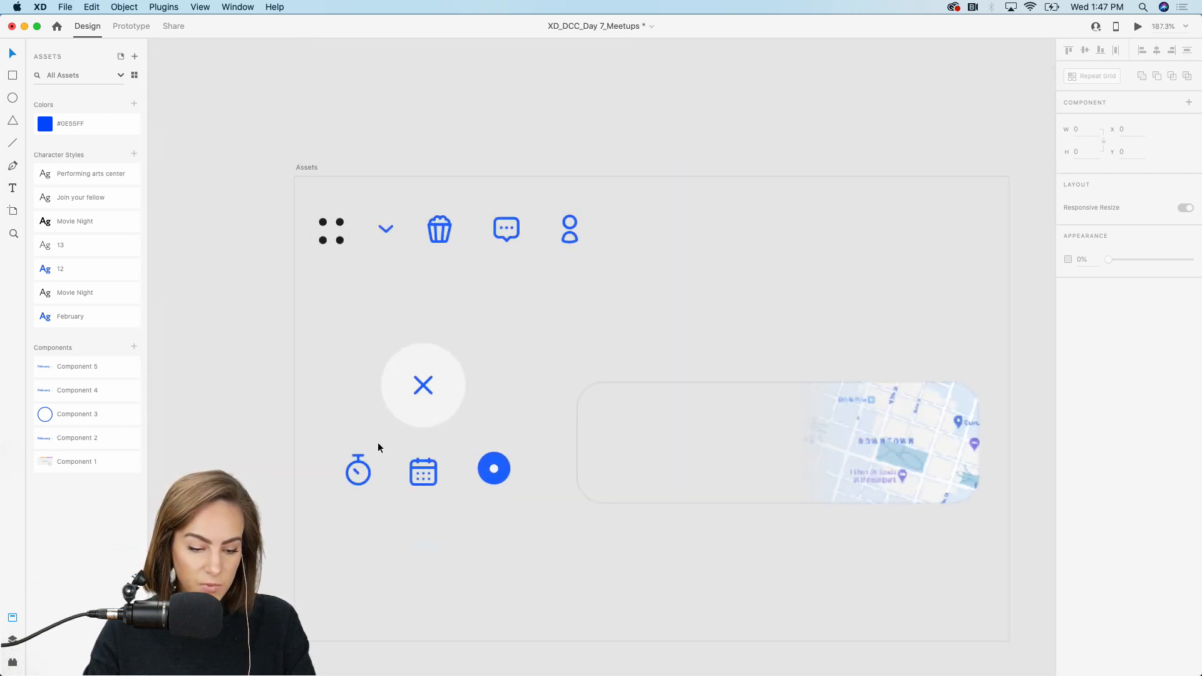
pyautogui.moveTo(341, 516); pyautogui.dragTo(445, 464)
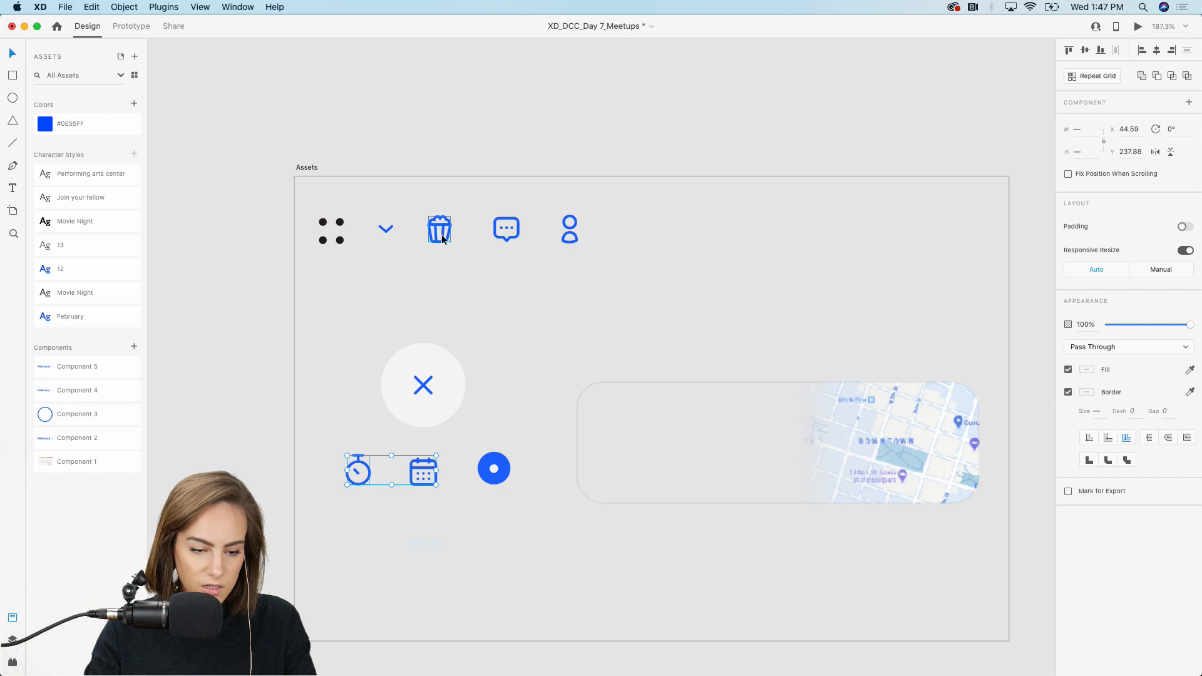
pyautogui.press('super+shift+k')
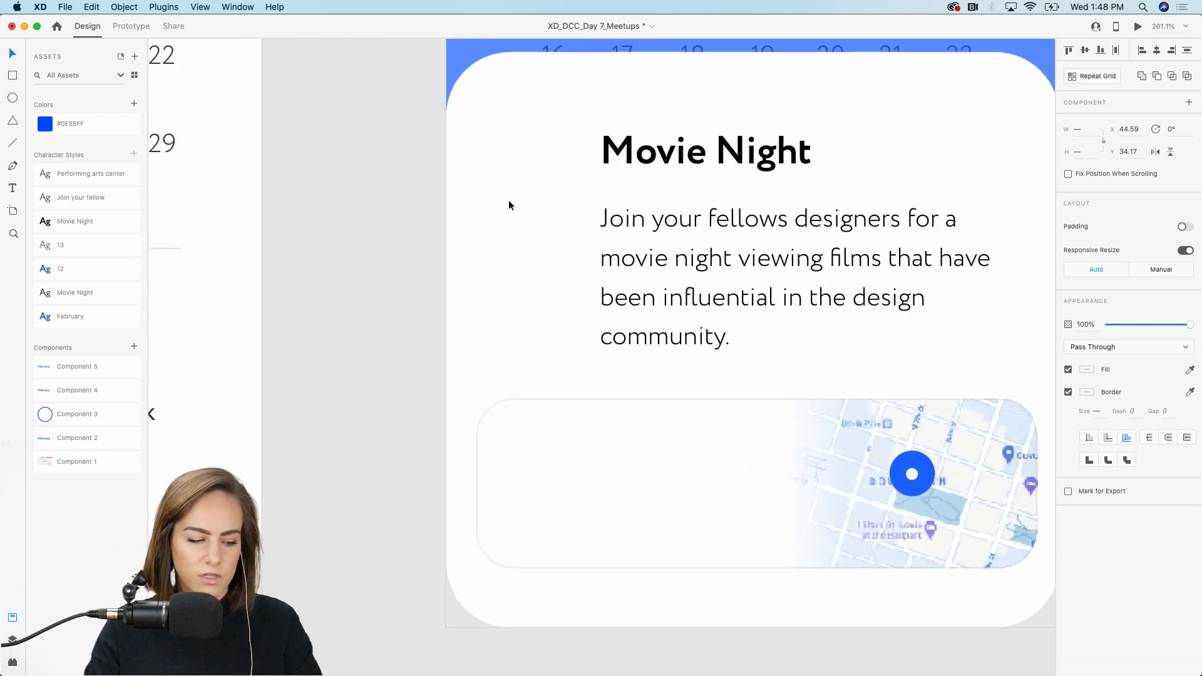
pyautogui.click(360, 256)
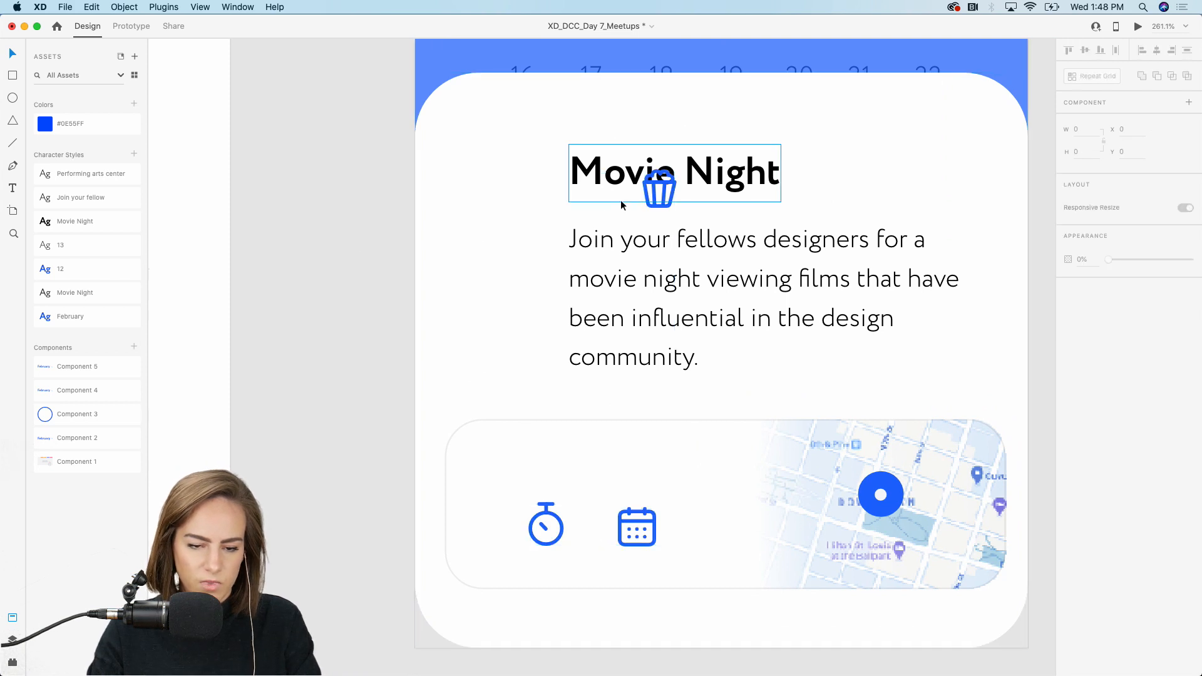
# Step: Stack the icons beside the text: popcorn at about X 40, Y 508, stopwatch X 39, Y 564, calendar X 38, Y 620
pyautogui.moveTo(663, 205); pyautogui.dragTo(499, 186)
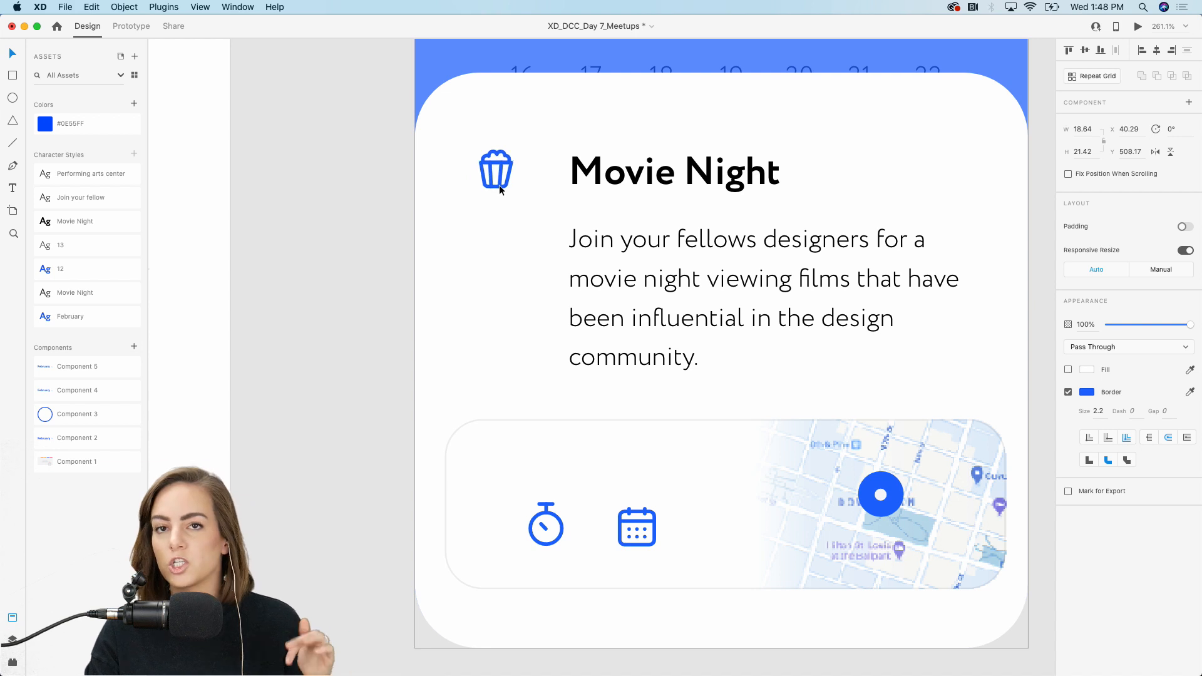
pyautogui.moveTo(651, 520); pyautogui.dragTo(509, 345)
pyautogui.click(548, 507)
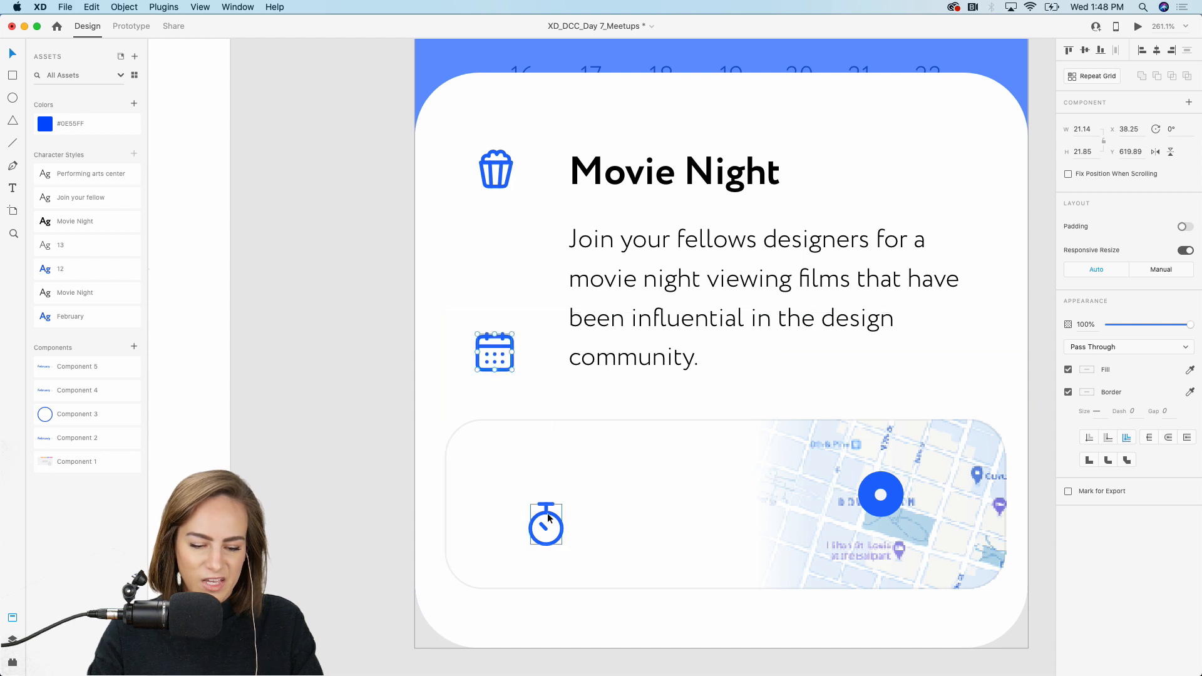
pyautogui.moveTo(546, 509); pyautogui.dragTo(495, 247)
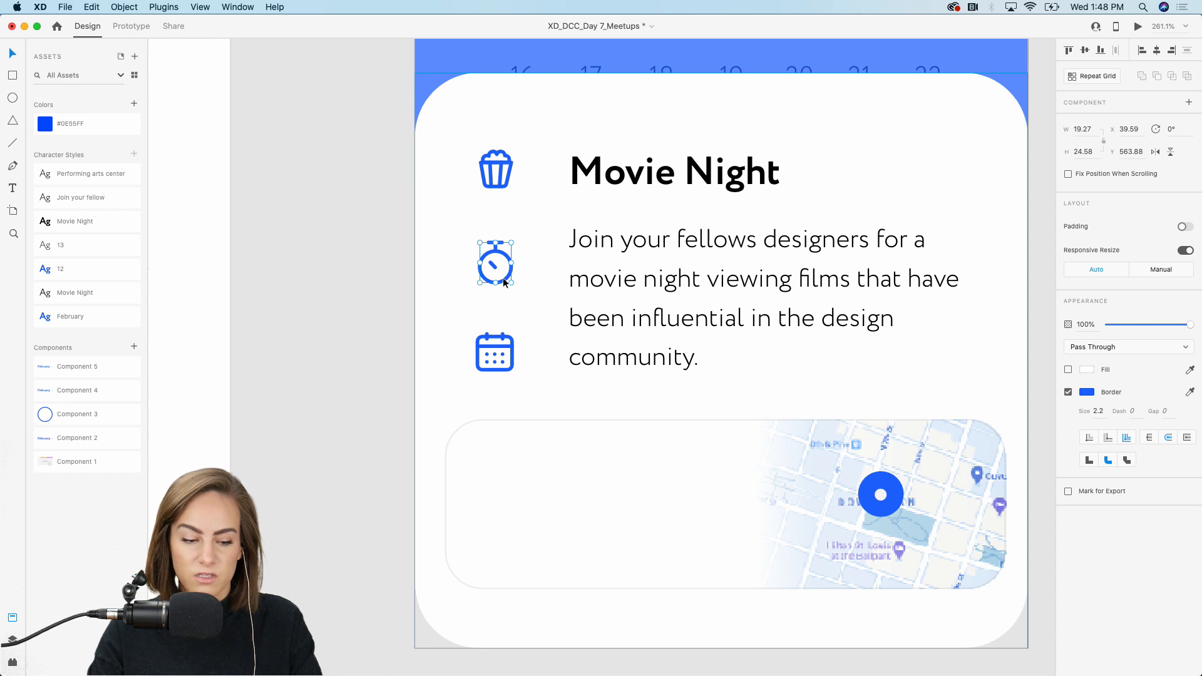
pyautogui.press('Left')
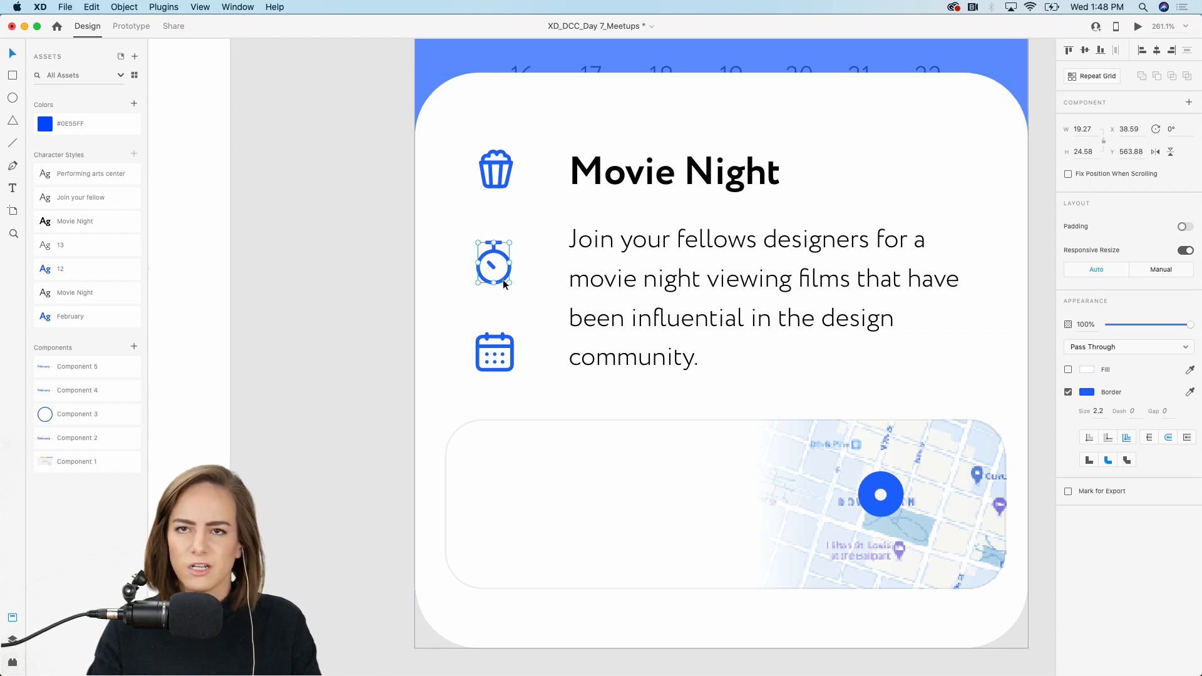
# Step: Draw a rectangle about 49 × 63 over the popcorn icon at about X 24, Y 486, with a corner radius of 10
pyautogui.click(15, 77)
pyautogui.moveTo(455, 116); pyautogui.dragTo(535, 219)
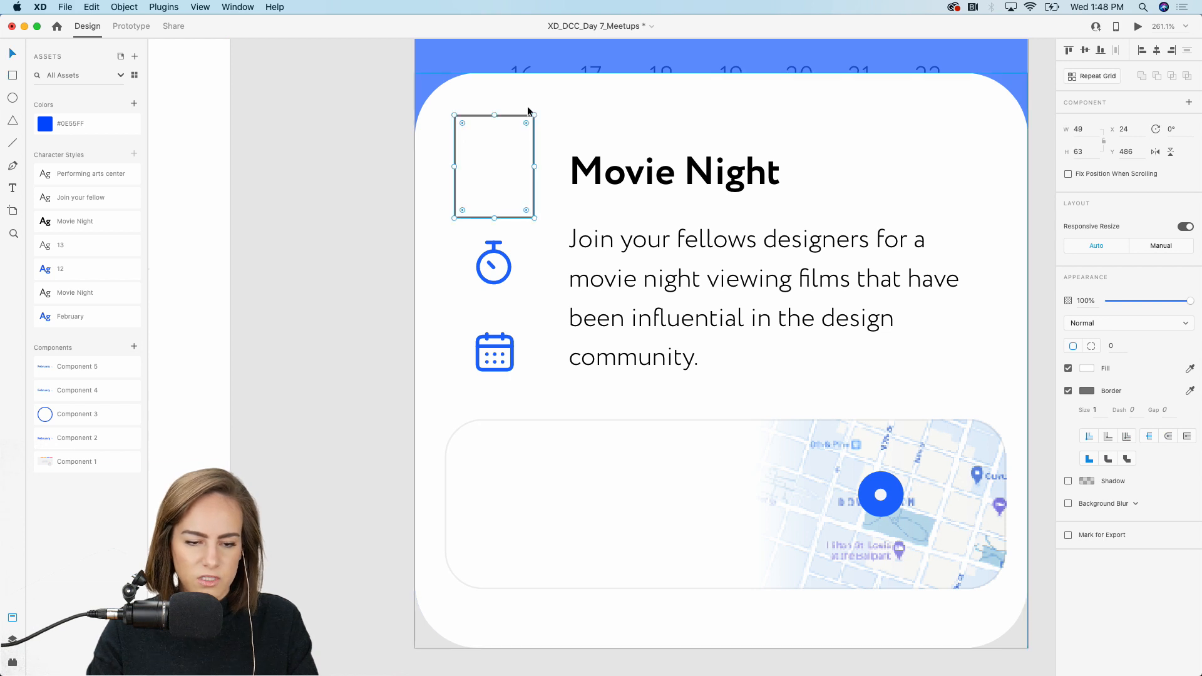
pyautogui.moveTo(528, 125); pyautogui.dragTo(522, 133)
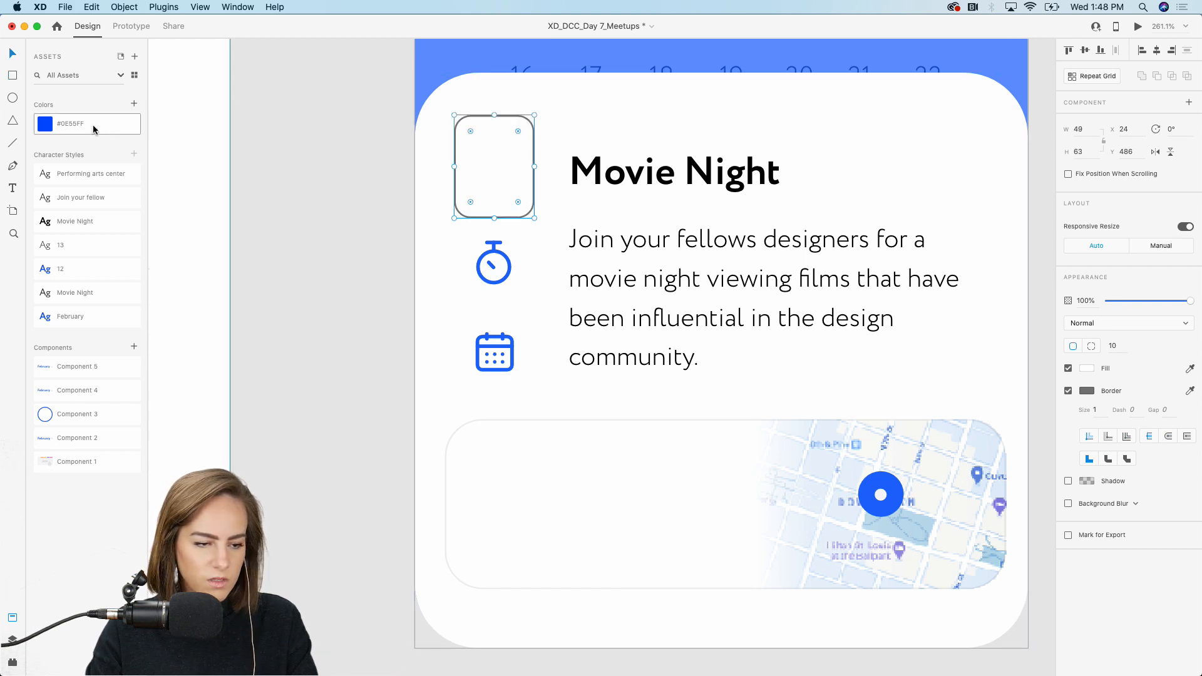
# Step: Fill the rounded rectangle with the saved blue #0E55FF, remove its border and set its opacity to 10%
pyautogui.click(94, 125)
pyautogui.click(1067, 391)
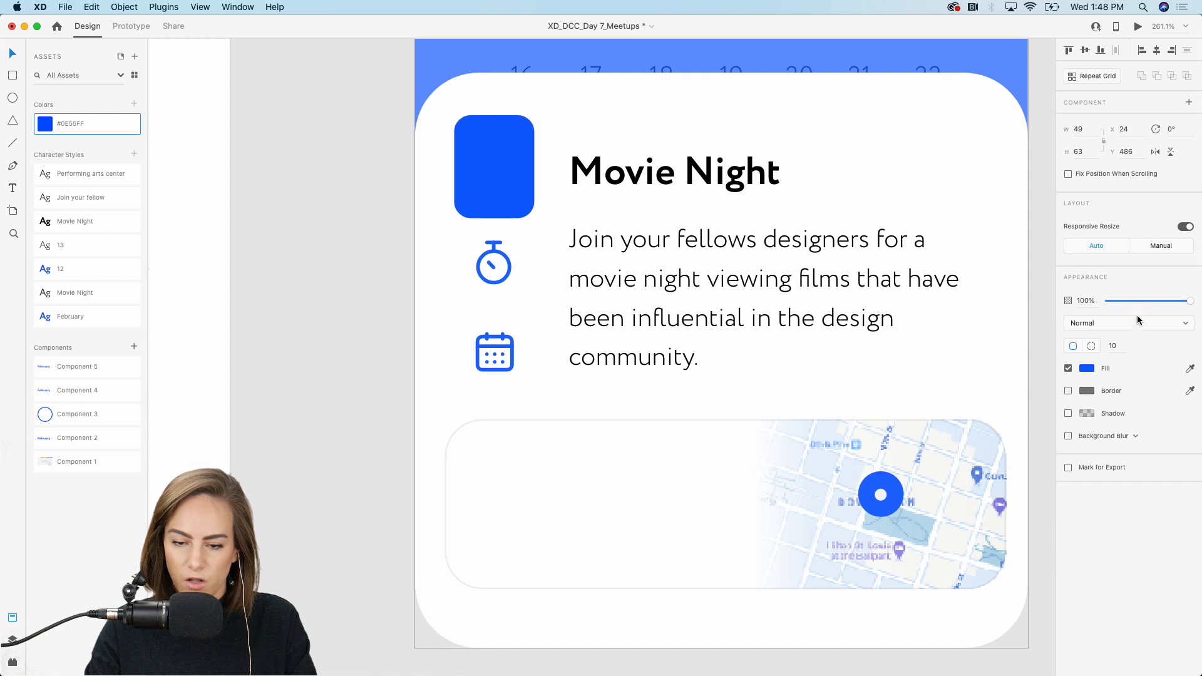
pyautogui.moveTo(1156, 305); pyautogui.dragTo(1120, 305)
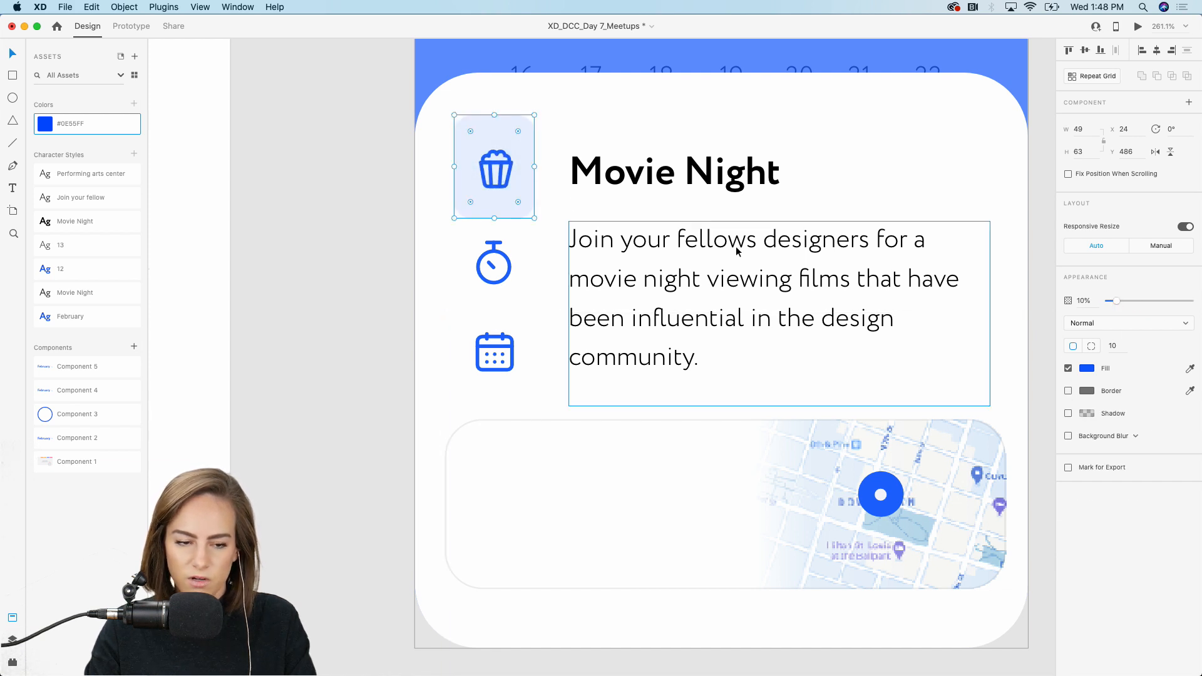
# Step: Bring the popcorn icon in front of the pale blue tile and place the tile behind it at about X 25, Y 486
pyautogui.moveTo(497, 157); pyautogui.dragTo(565, 157)
pyautogui.click(499, 167)
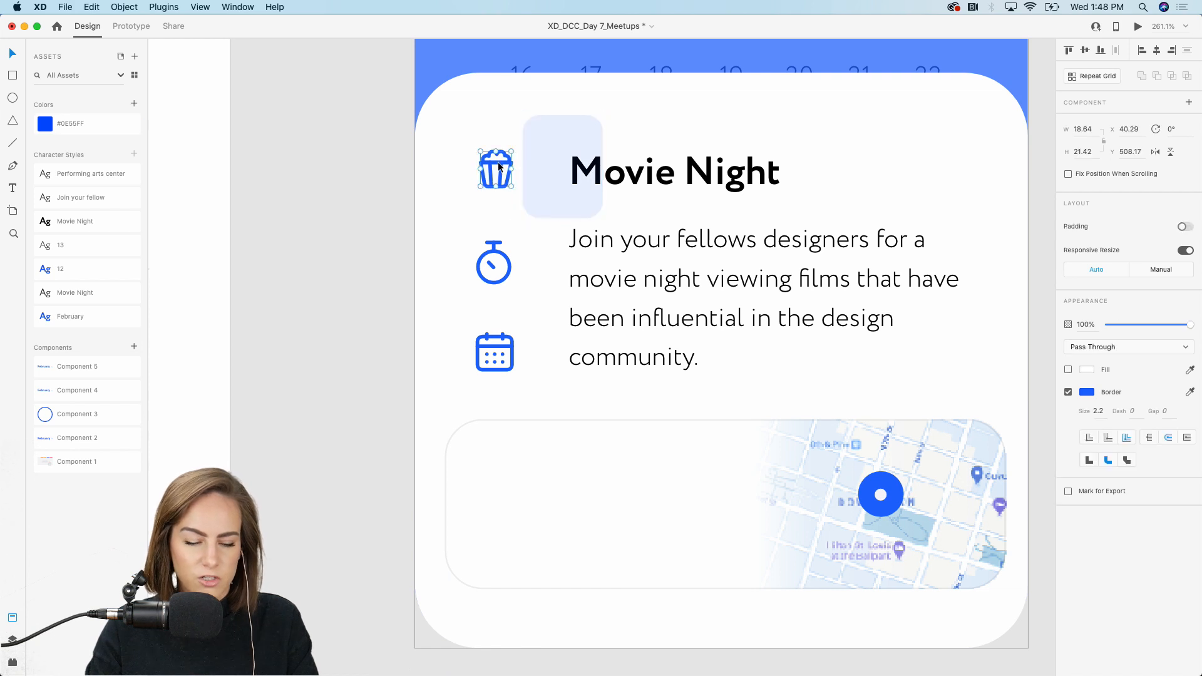
pyautogui.rightClick(503, 182)
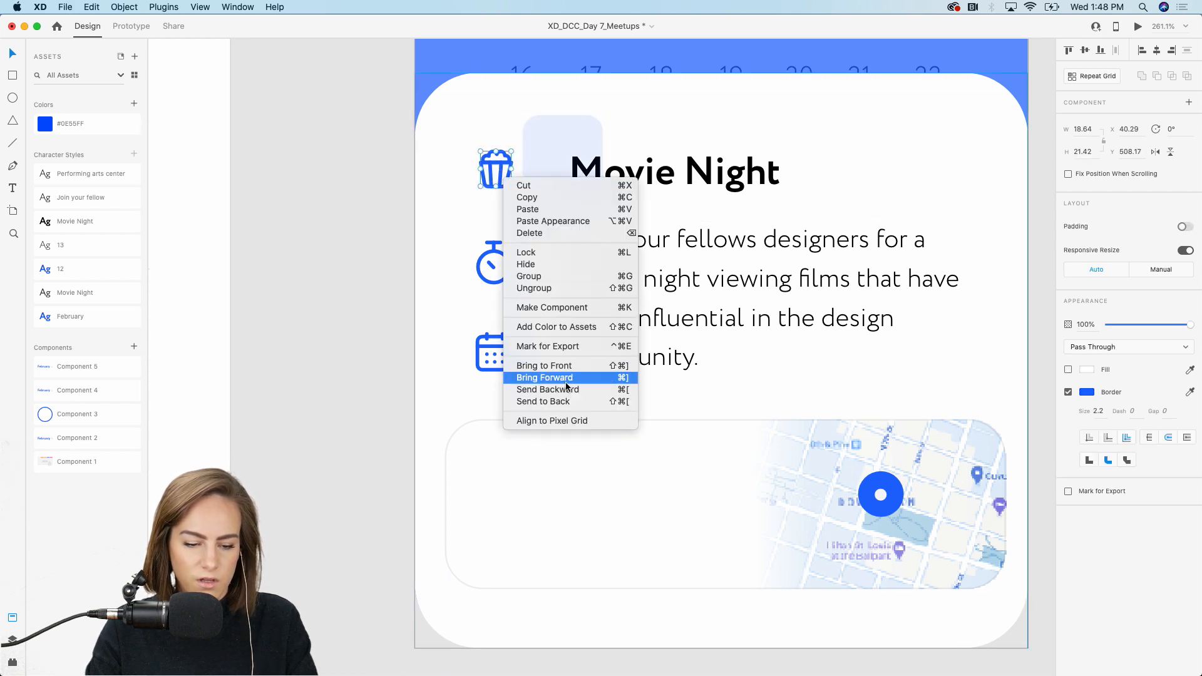
pyautogui.click(568, 373)
pyautogui.moveTo(550, 128); pyautogui.dragTo(484, 127)
# Step: Move the Movie Night title and description to about X 108 and narrow the description box slightly from its outer edge
pyautogui.scroll(-5, 483, 126)
pyautogui.click(561, 196)
pyautogui.moveTo(560, 196); pyautogui.dragTo(569, 194)
pyautogui.click(760, 191)
pyautogui.click(702, 199)
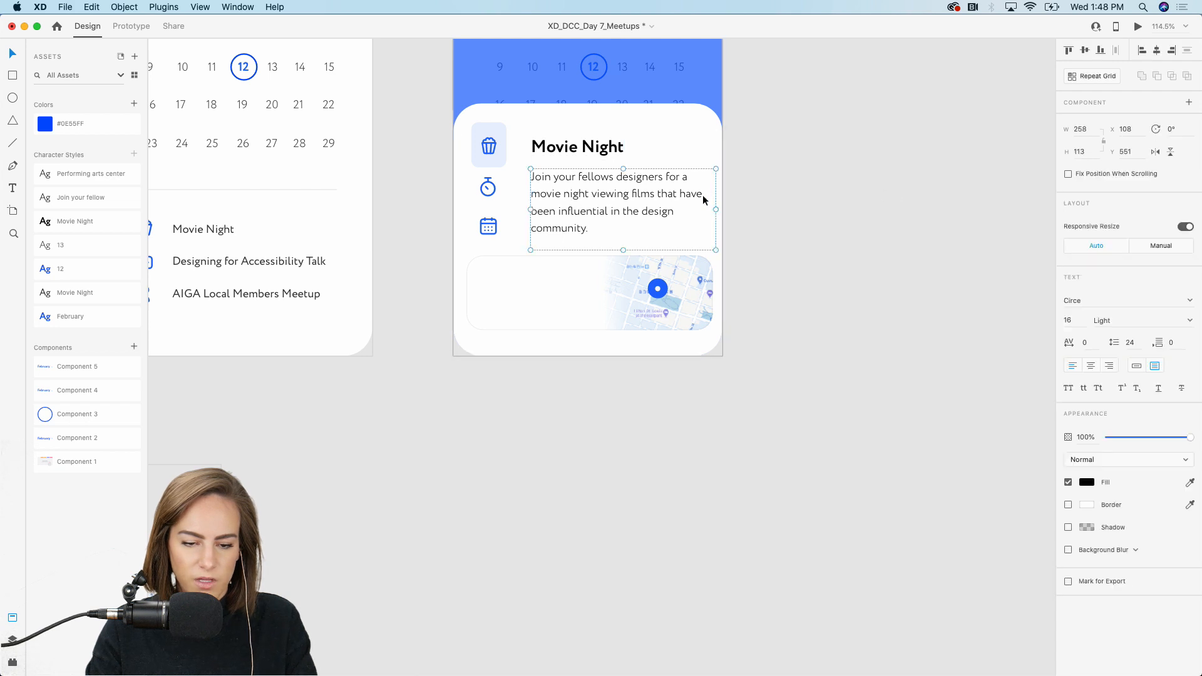
pyautogui.moveTo(713, 211); pyautogui.dragTo(700, 211)
pyautogui.click(801, 209)
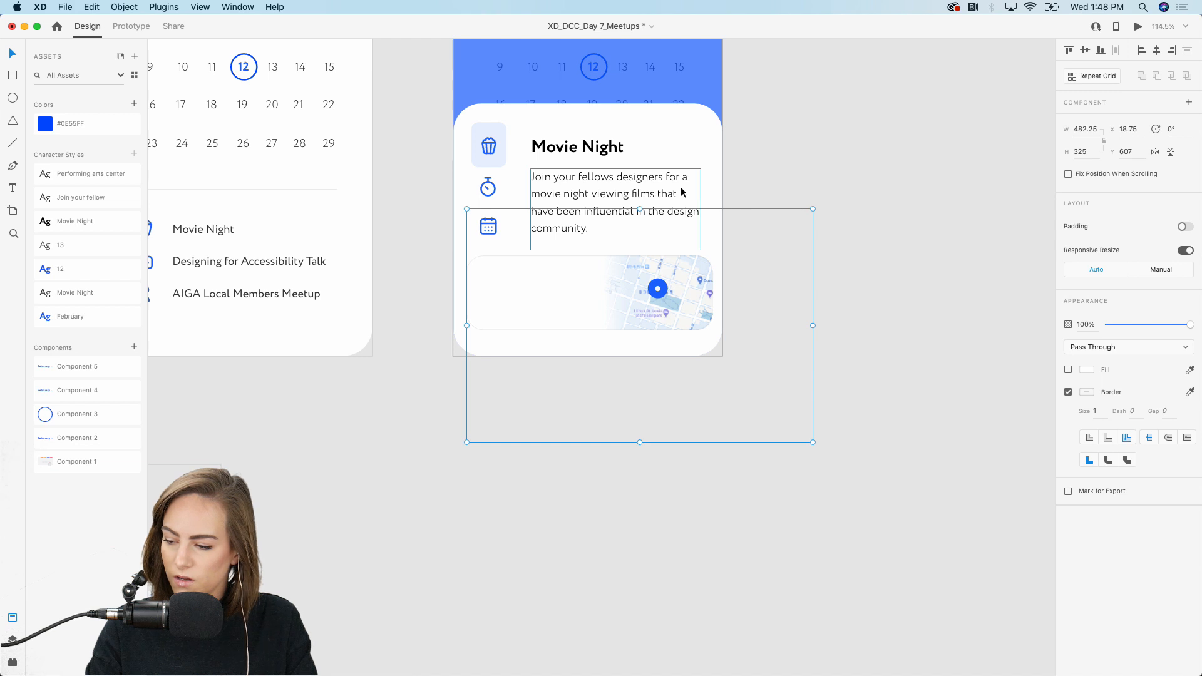
# Step: Shift the popcorn icon, its pale tile, the stopwatch and the calendar together to about X 32
pyautogui.scroll(5, 678, 170)
pyautogui.hscroll(-4, 678, 171)
pyautogui.scroll(2, 679, 170)
pyautogui.click(532, 236)
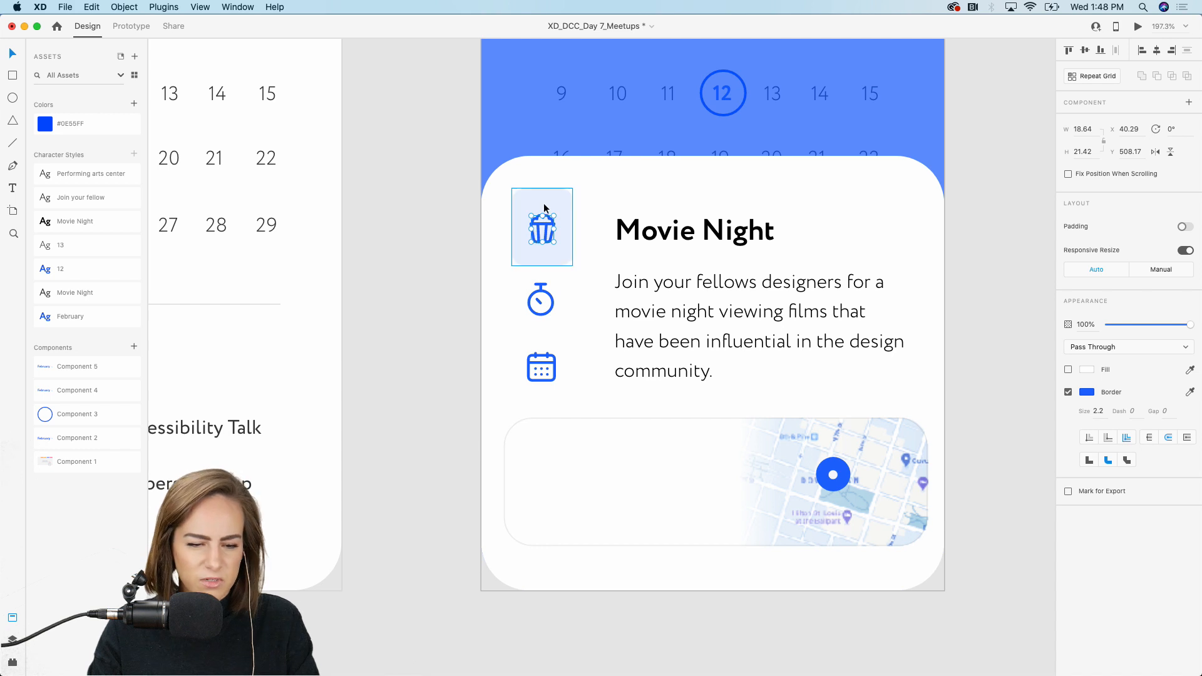
pyautogui.keyDown('shift'); pyautogui.click(540, 301); pyautogui.keyUp('shift')
pyautogui.keyDown('shift'); pyautogui.click(542, 362); pyautogui.keyUp('shift')
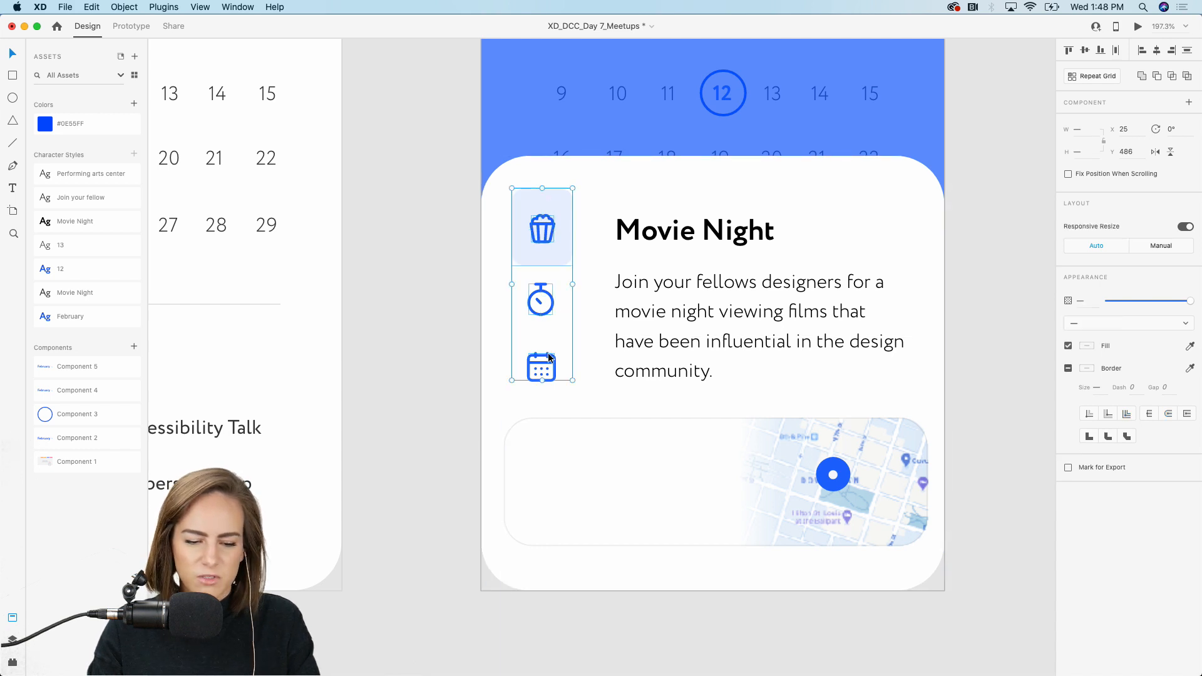
pyautogui.scroll(-5, 556, 353)
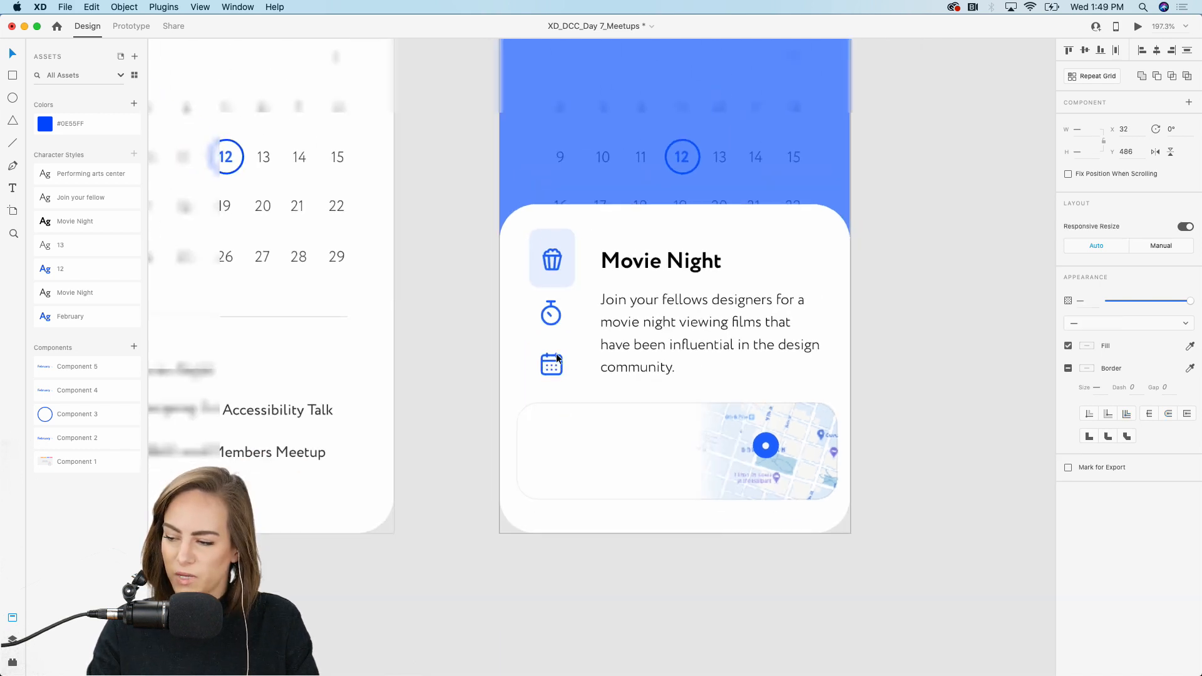
pyautogui.scroll(-2, 556, 353)
pyautogui.click(783, 330)
# Step: Add a text box about 143 by 65 inside the map card in the Performing arts center style, reading "Performing Arts Center"
pyautogui.scroll(3, 783, 330)
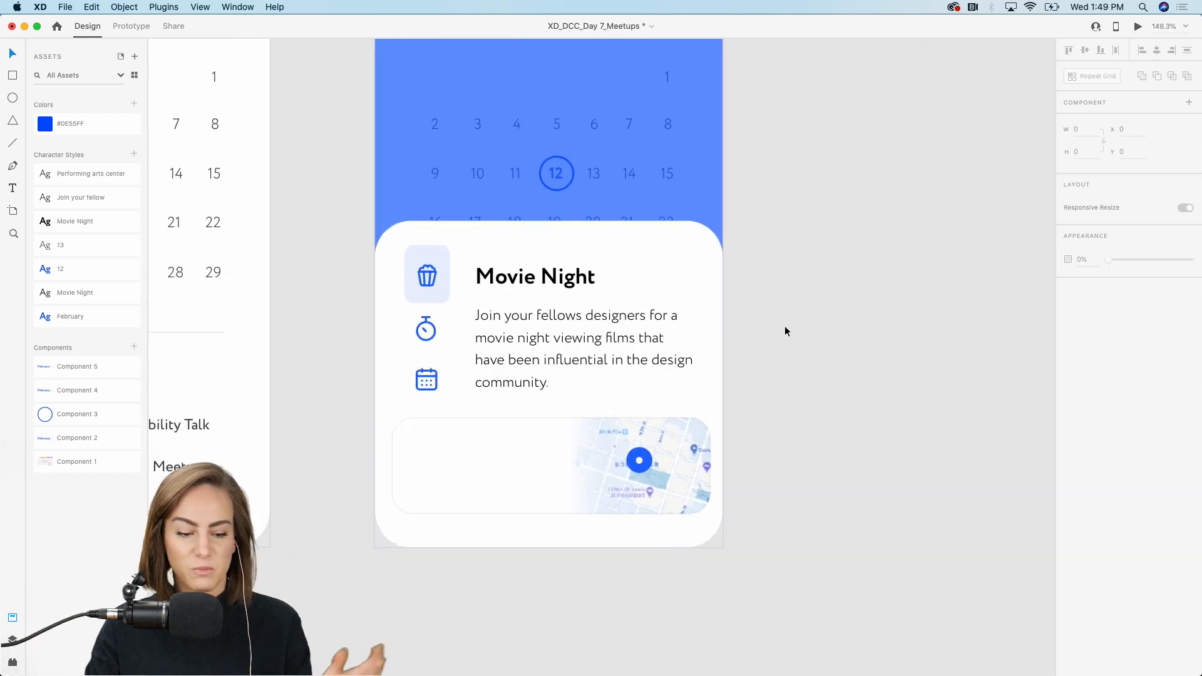
pyautogui.scroll(-2, 783, 330)
pyautogui.scroll(-5, 784, 330)
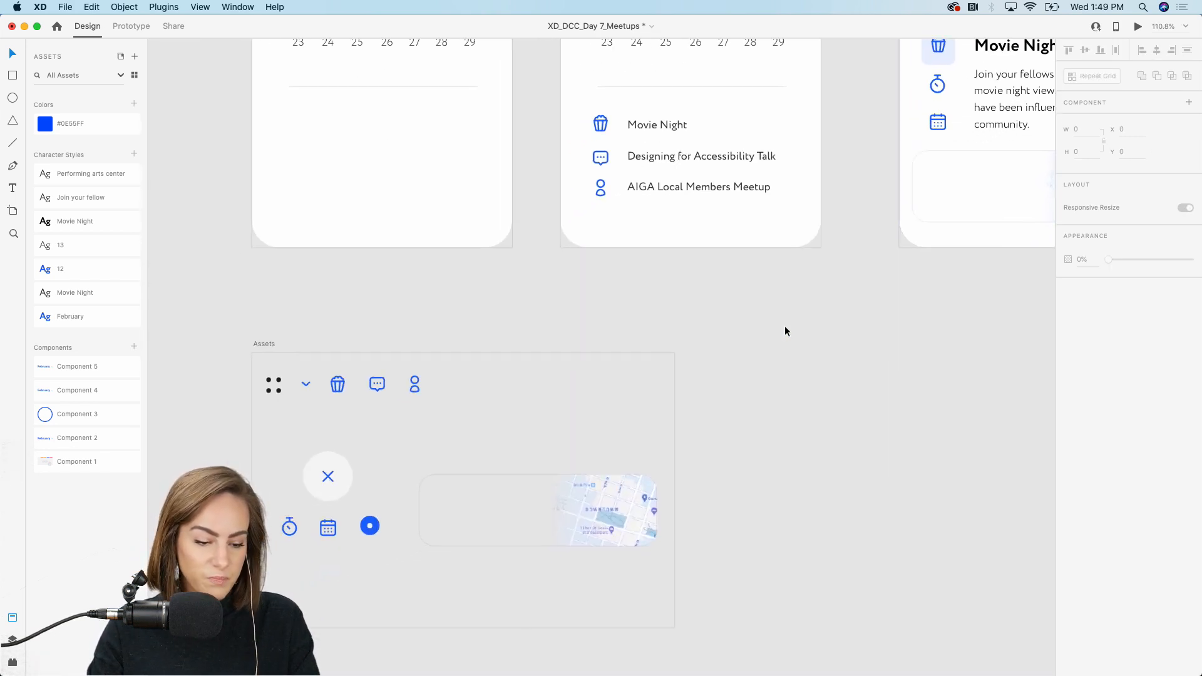
pyautogui.hscroll(2, 784, 330)
pyautogui.scroll(1, 757, 313)
pyautogui.scroll(4, 755, 289)
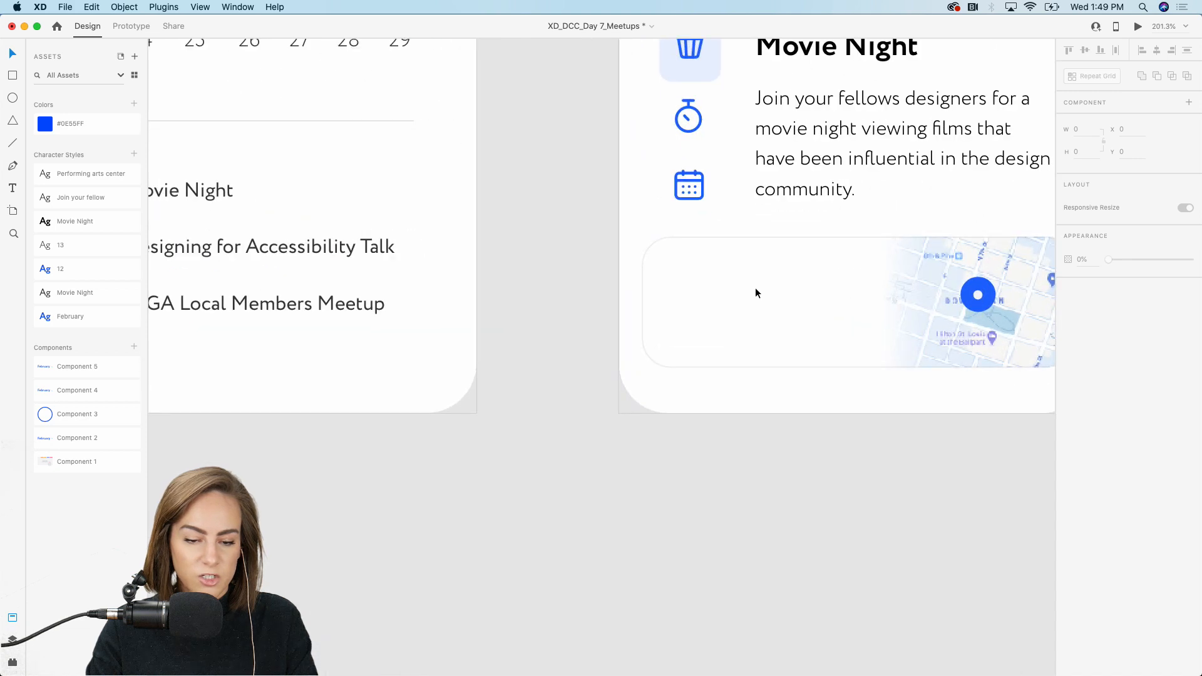
pyautogui.press('t')
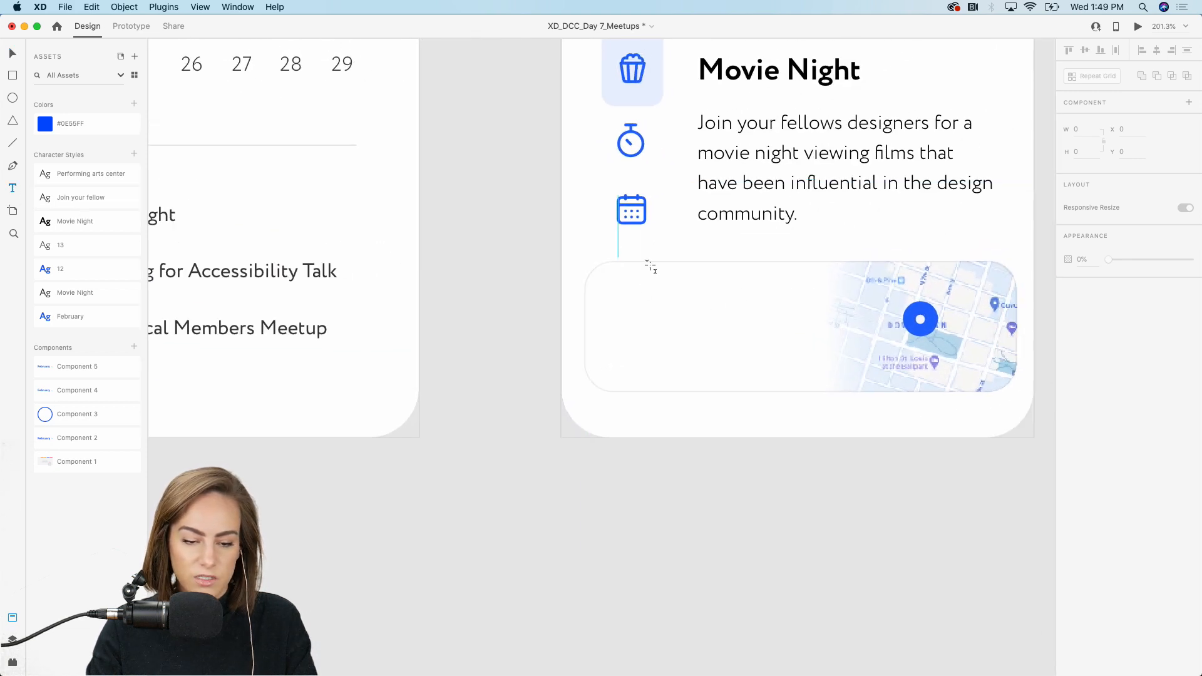
pyautogui.moveTo(618, 258); pyautogui.dragTo(799, 337)
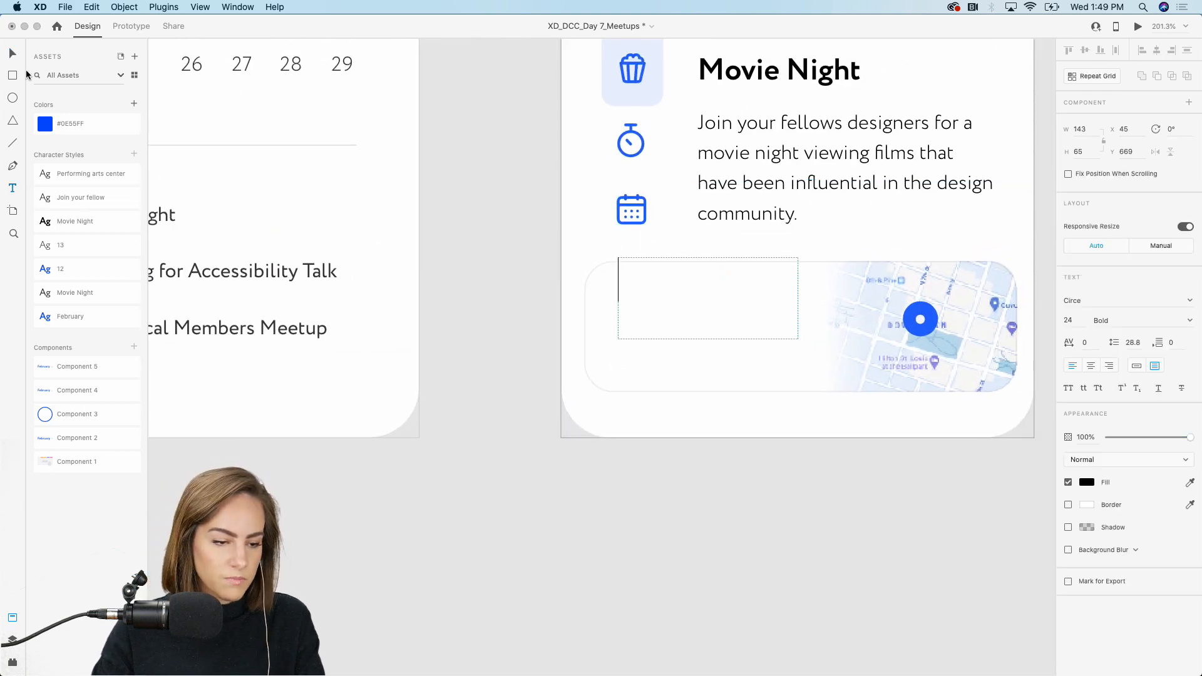
pyautogui.click(91, 176)
pyautogui.write('Performing Arti')
pyautogui.press('BackSpace')
pyautogui.write('s')
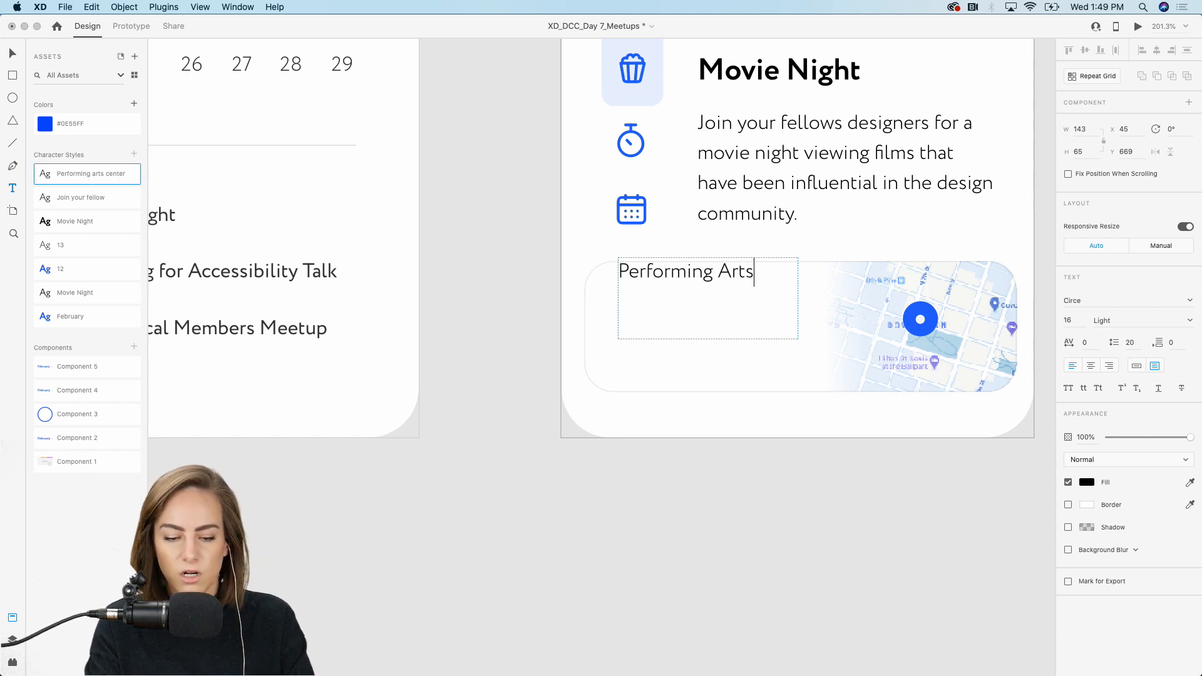
pyautogui.write(' Center')
pyautogui.press('Return')
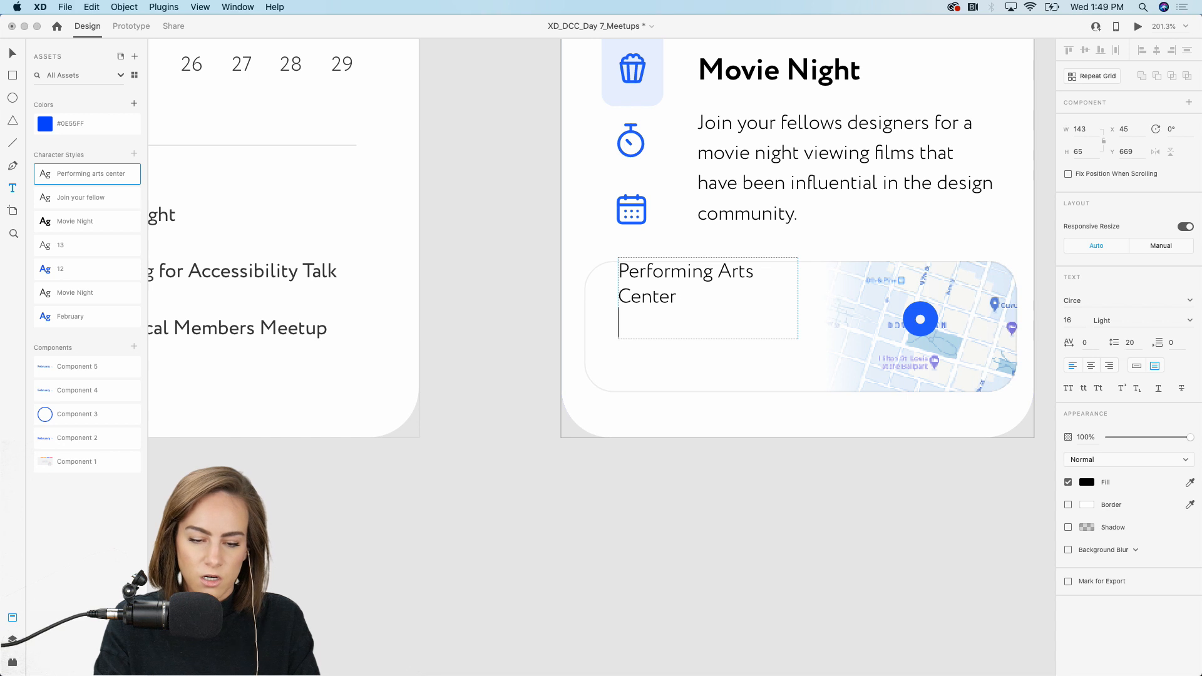
# Step: Enter the venue's street address and city below its name, then enlarge the text box to about 169 by 84 and move it to Y 693
pyautogui.write('1234 ')
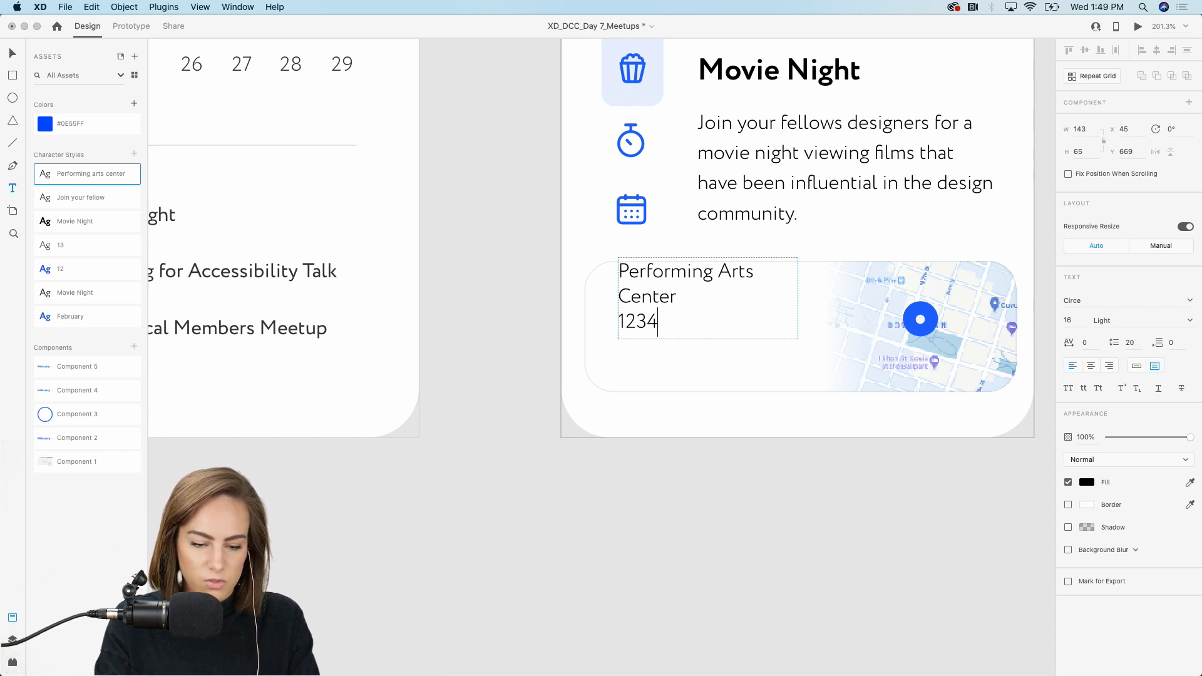
pyautogui.write('Main Street')
pyautogui.press('Return')
pyautogui.write('St. Louis MO')
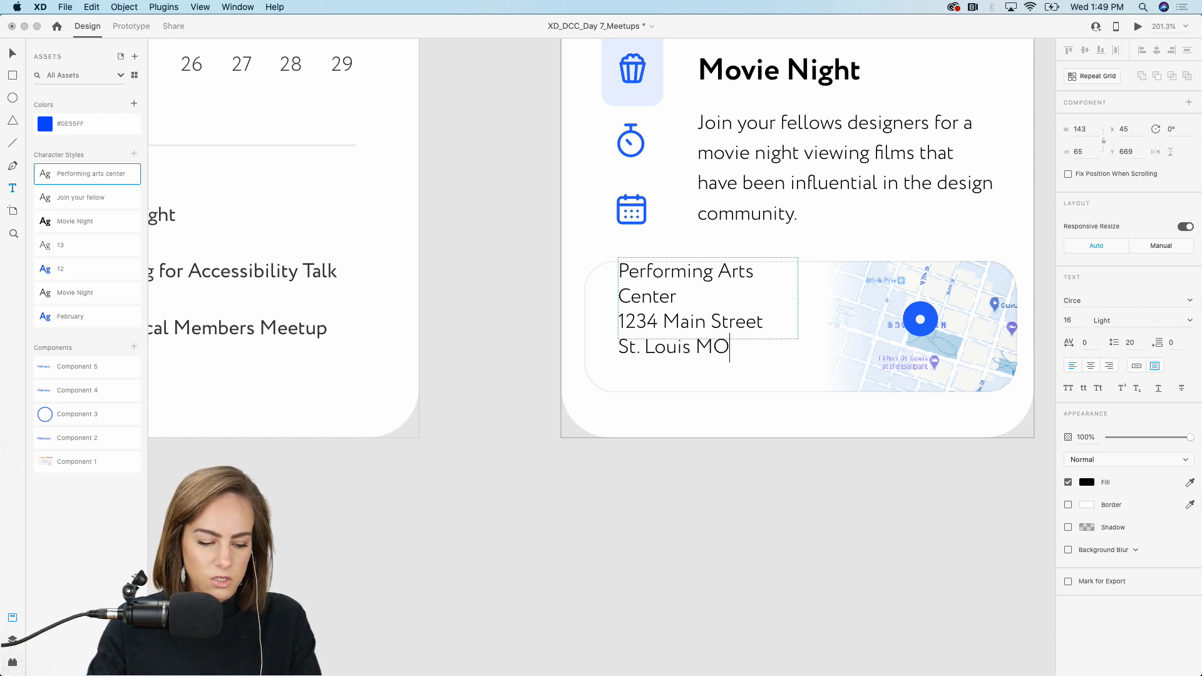
pyautogui.press('Escape')
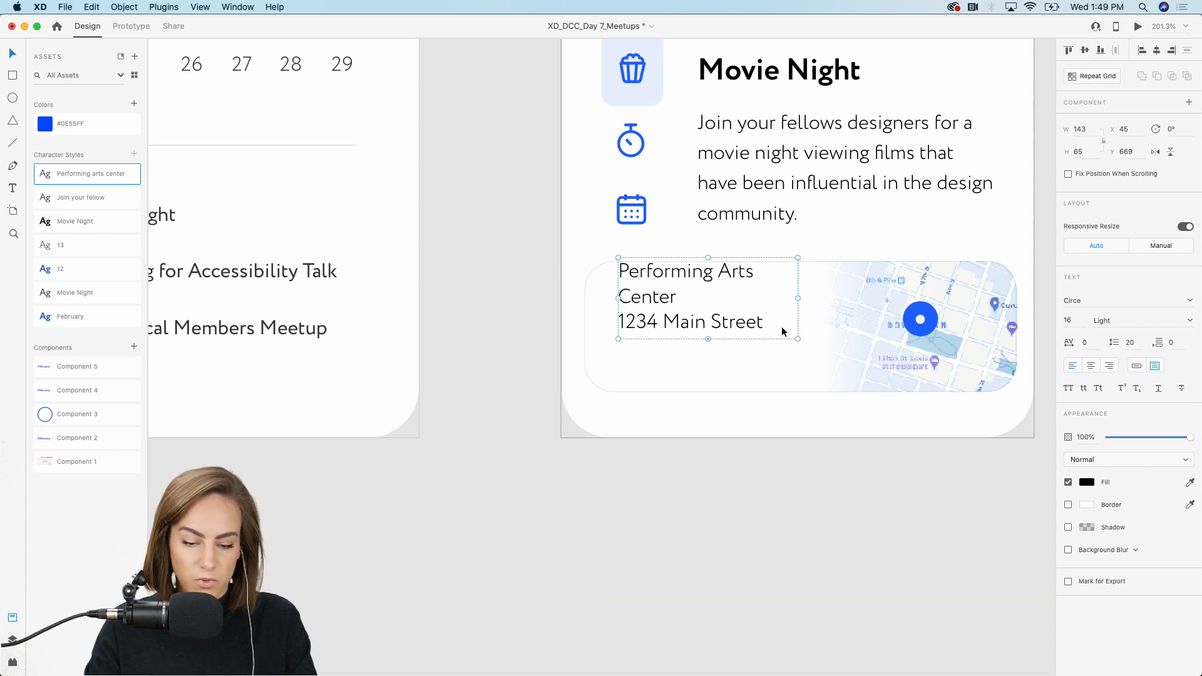
pyautogui.moveTo(798, 339); pyautogui.dragTo(831, 363)
pyautogui.moveTo(700, 301); pyautogui.dragTo(695, 330)
# Step: Group the white Movie Night card on One Event together with its icons, texts, address and map
pyautogui.scroll(-8, 694, 329)
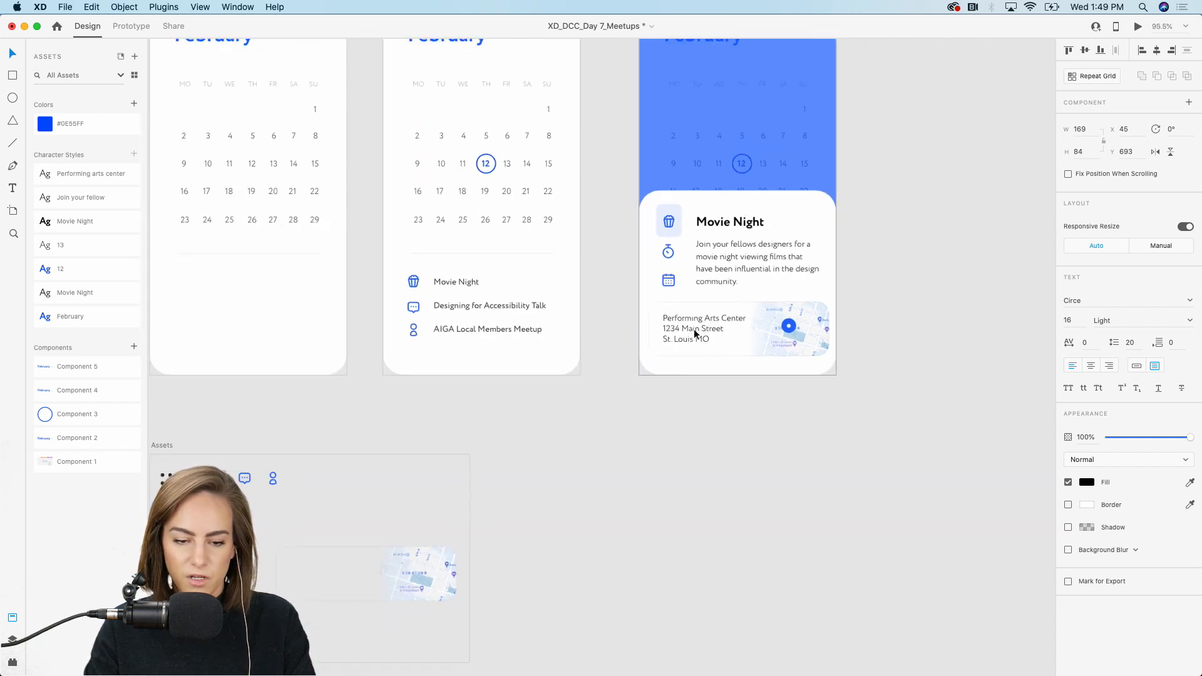
pyautogui.scroll(2, 695, 331)
pyautogui.moveTo(912, 490); pyautogui.dragTo(629, 263)
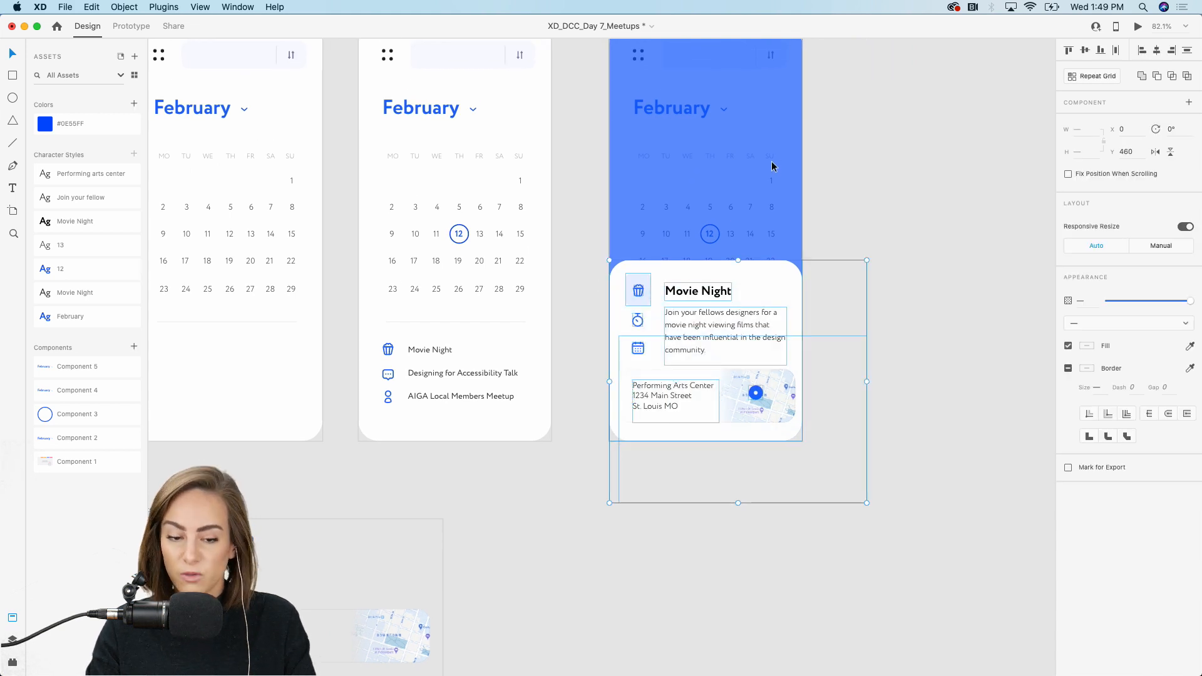
pyautogui.press('super+g')
# Step: Place a copy of the grouped event card low on Calendar w details, at about Y 752, with 0% opacity
pyautogui.scroll(2, 771, 166)
pyautogui.hscroll(-3, 771, 161)
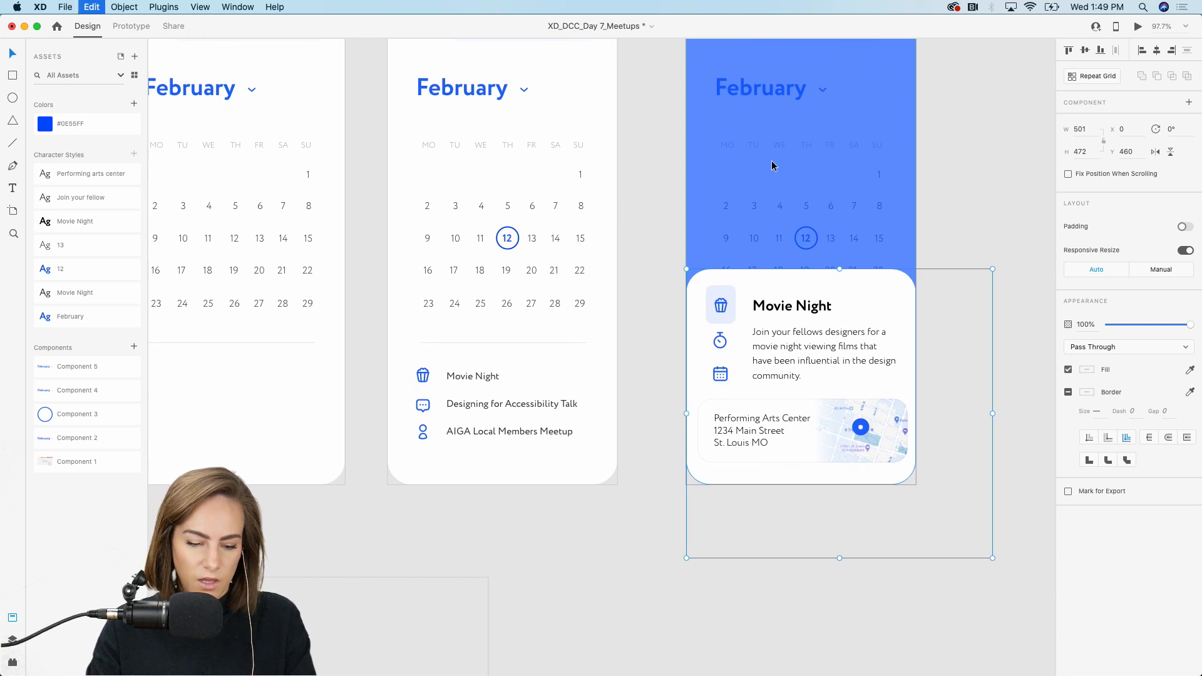
pyautogui.click(500, 367)
pyautogui.press('super+v')
pyautogui.moveTo(519, 328); pyautogui.dragTo(528, 484)
pyautogui.moveTo(1131, 324); pyautogui.dragTo(1102, 322)
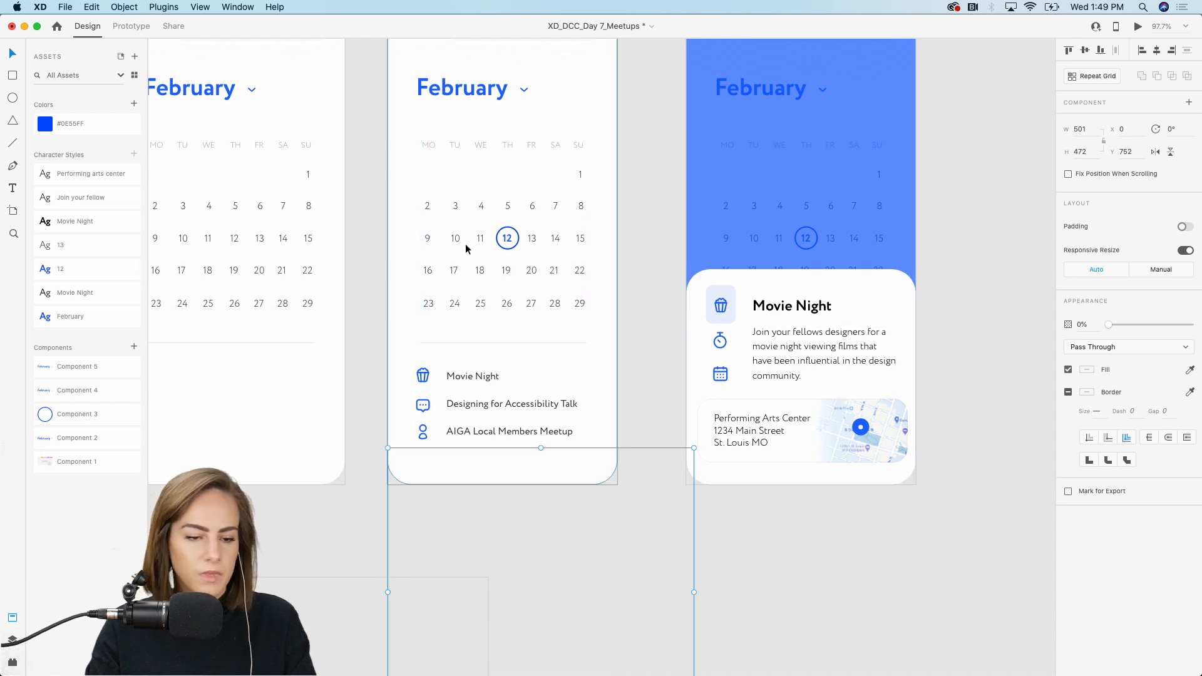
# Step: Link the event list on Calendar w details to the One Event artboard with a tap-triggered Auto-Animate
pyautogui.click(116, 25)
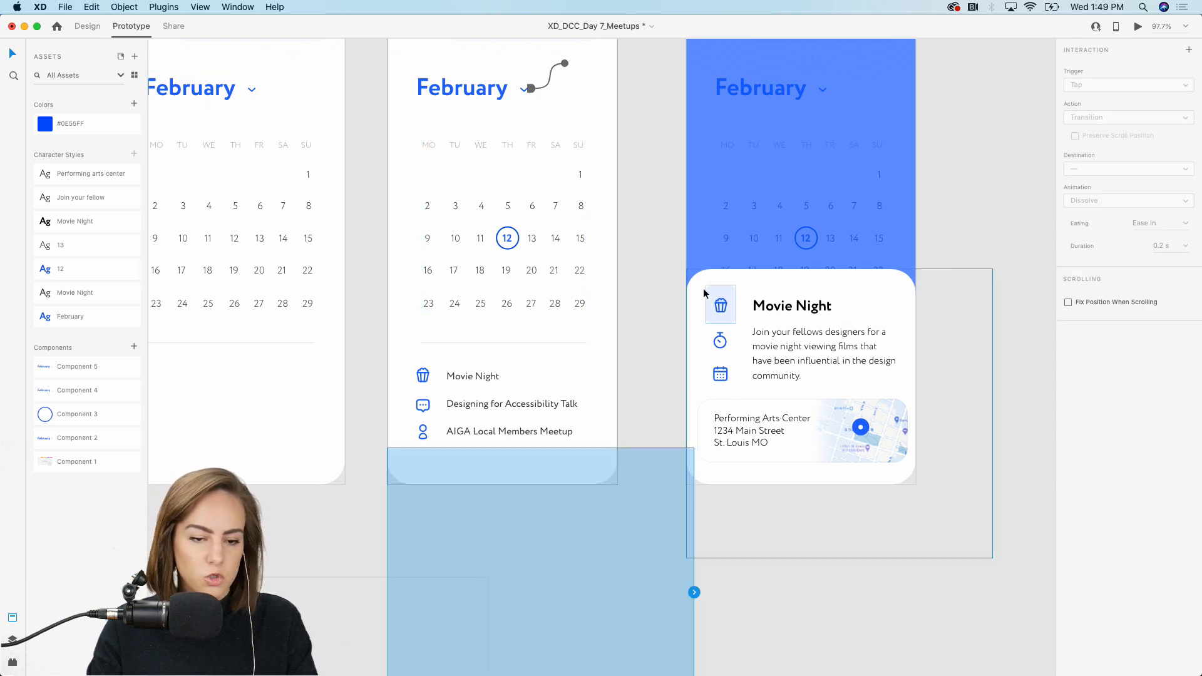
pyautogui.click(462, 374)
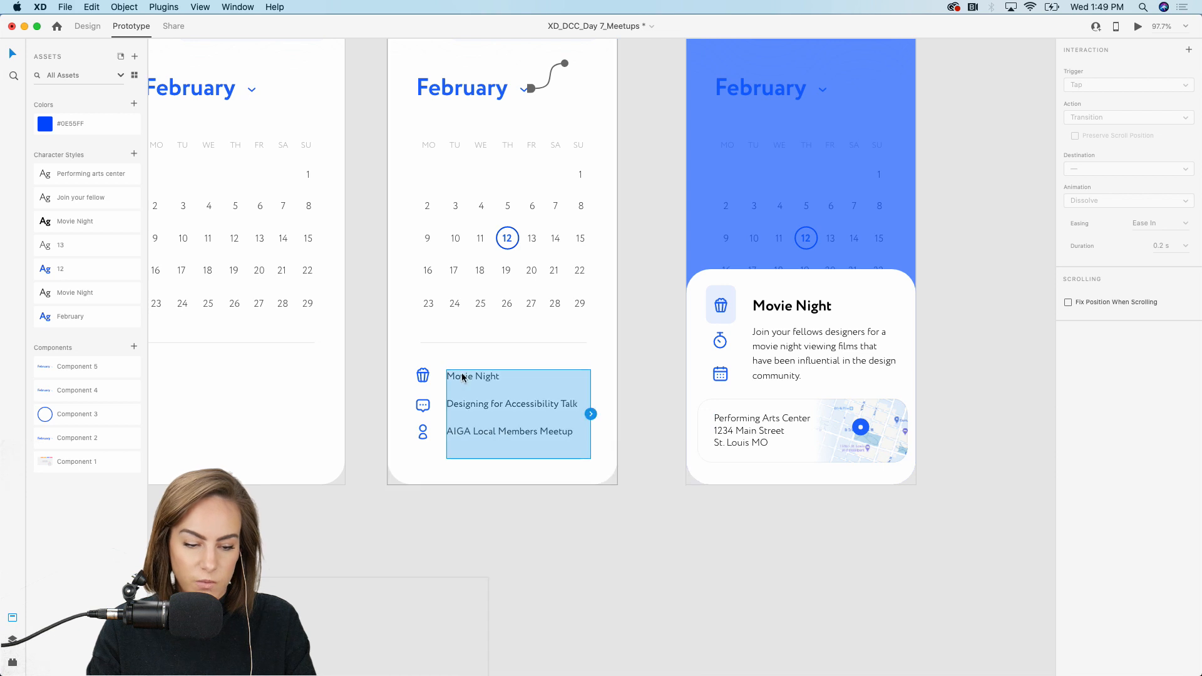
pyautogui.moveTo(590, 413); pyautogui.dragTo(711, 376)
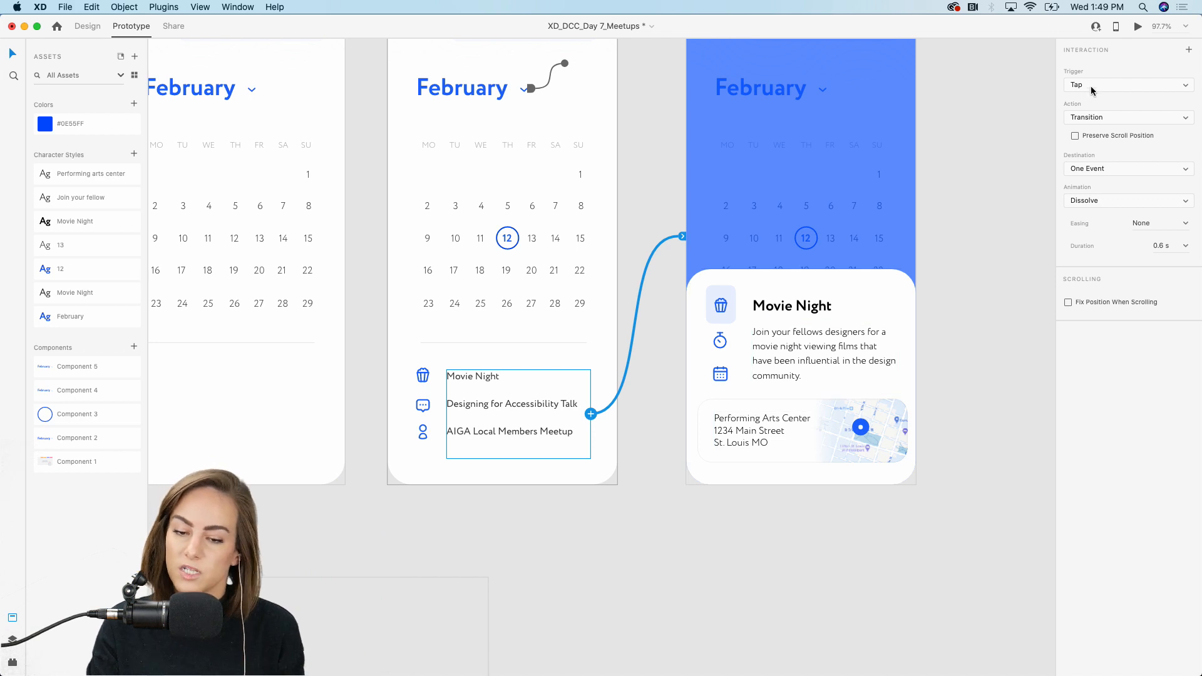
pyautogui.click(1086, 118)
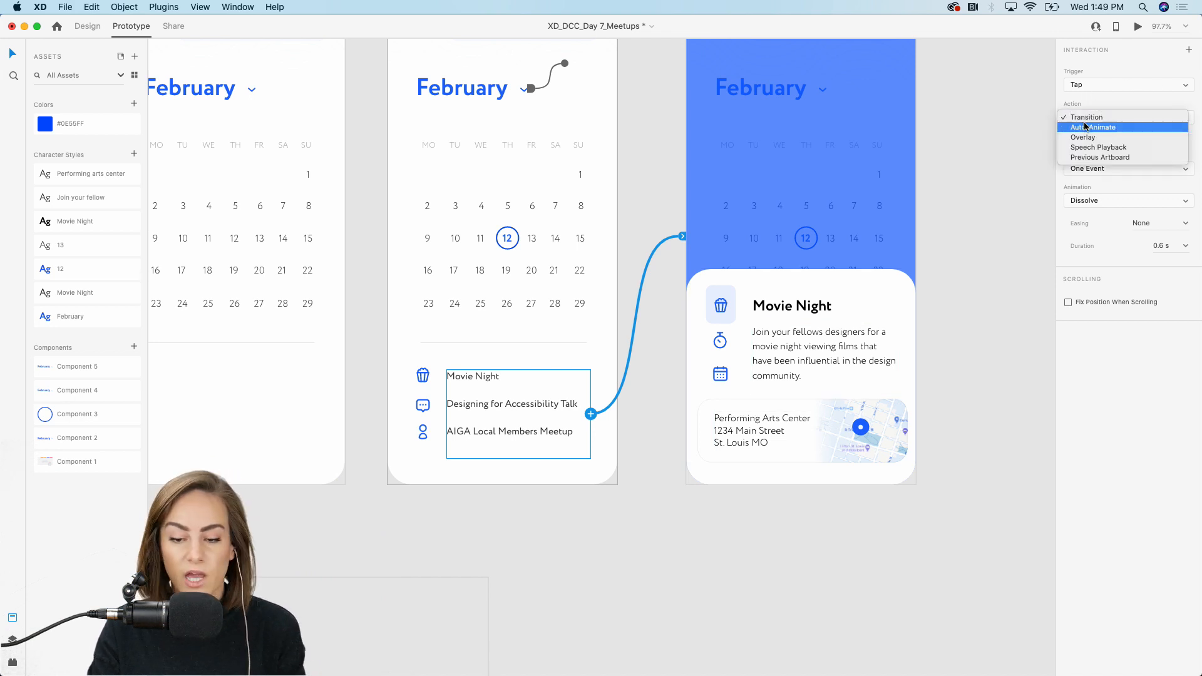
pyautogui.click(1092, 127)
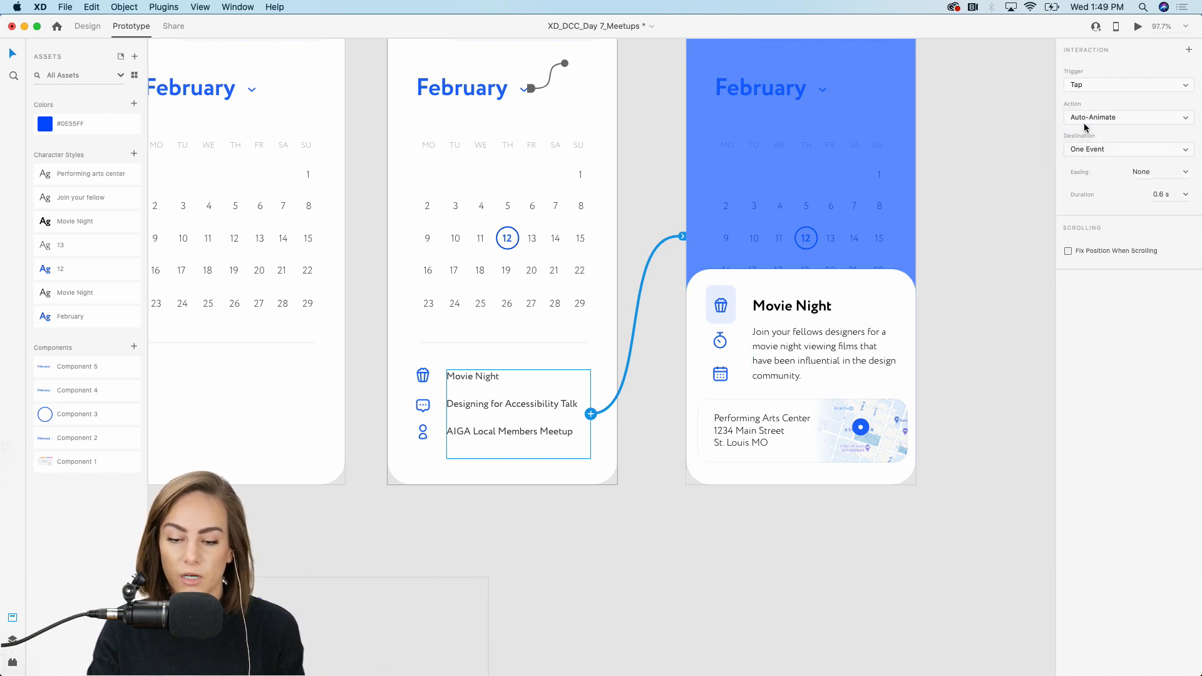
# Step: Set the event list interaction's duration to 1 s and its easing to Ease Out
pyautogui.click(1186, 195)
pyautogui.click(1166, 255)
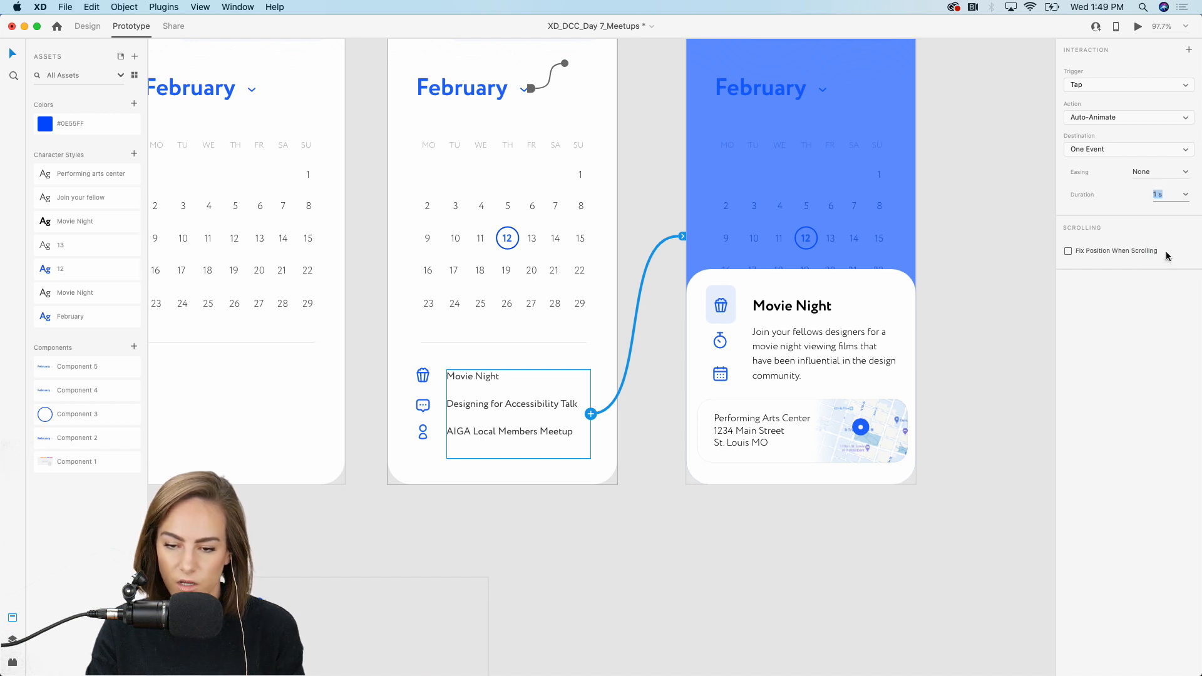
pyautogui.click(1185, 172)
pyautogui.click(1176, 198)
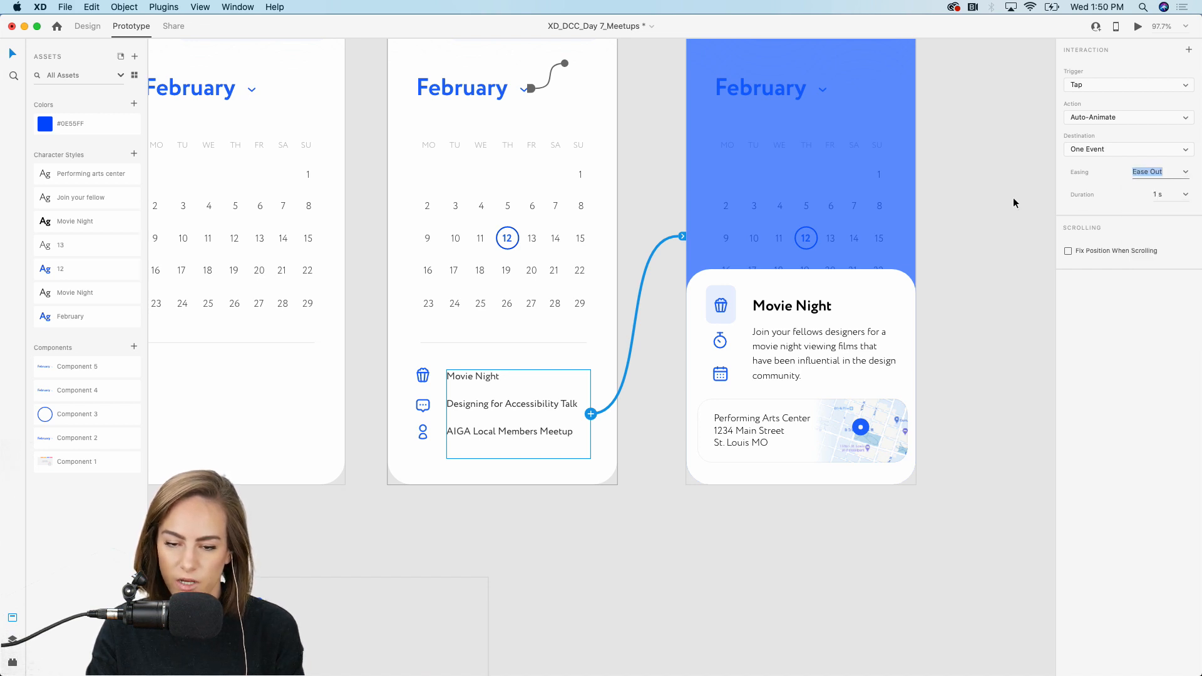
pyautogui.click(1006, 201)
# Step: Preview the prototype from the calendar screen and test the month dropdown by switching to March and reopening the list
pyautogui.scroll(-4, 1006, 200)
pyautogui.scroll(1, 1006, 201)
pyautogui.hscroll(-1, 1006, 205)
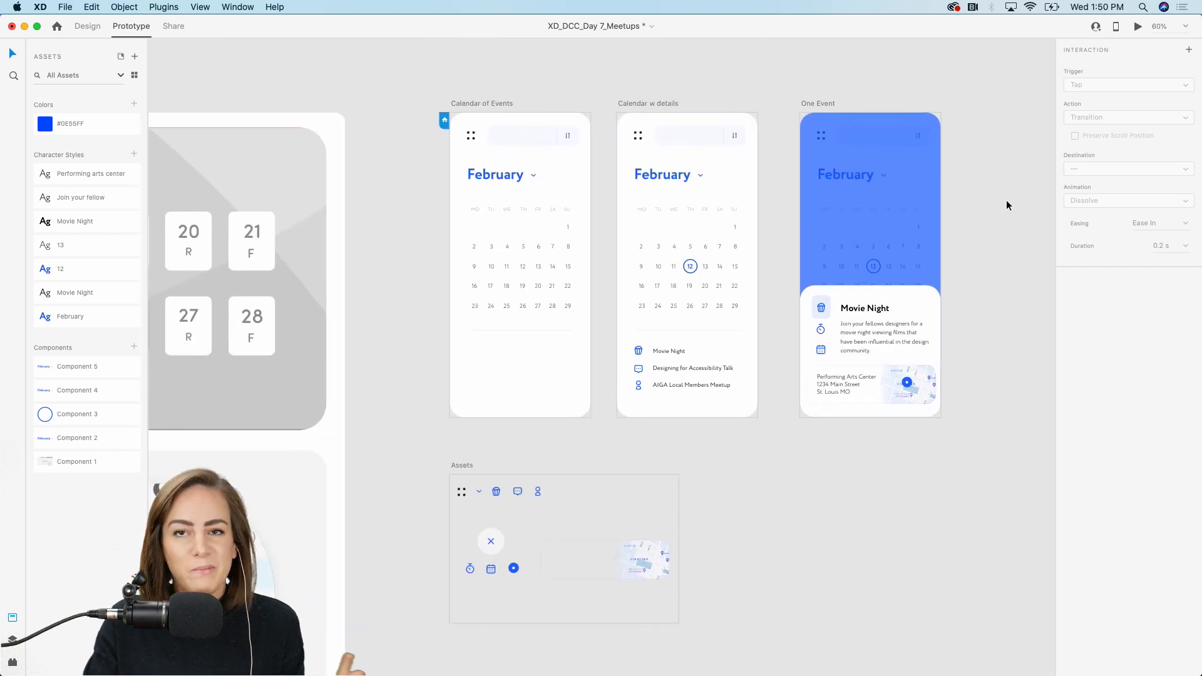
pyautogui.click(1138, 27)
pyautogui.hscroll(8, 480, 227)
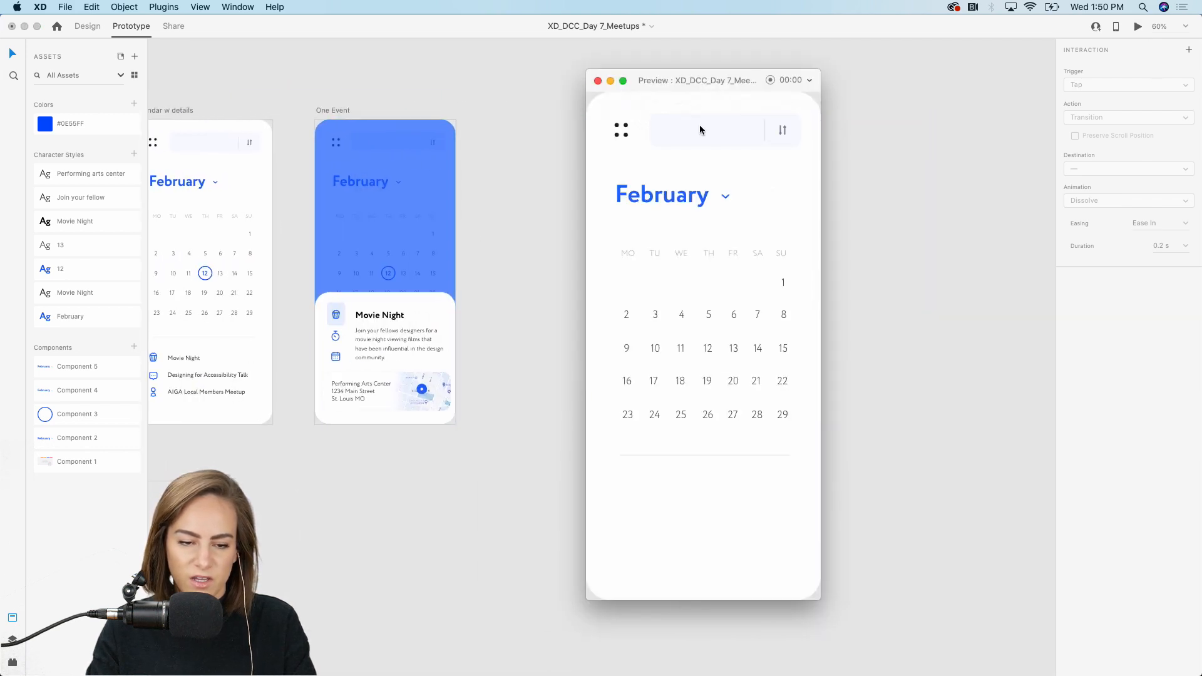
pyautogui.moveTo(671, 80); pyautogui.dragTo(696, 64)
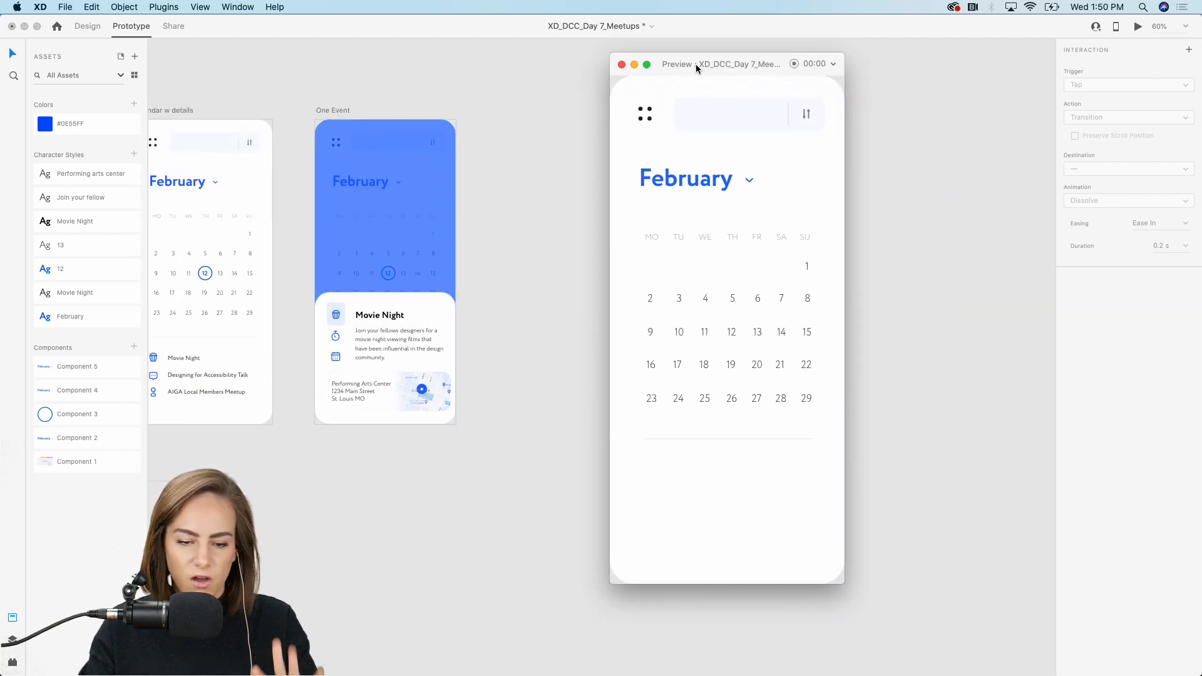
pyautogui.click(749, 181)
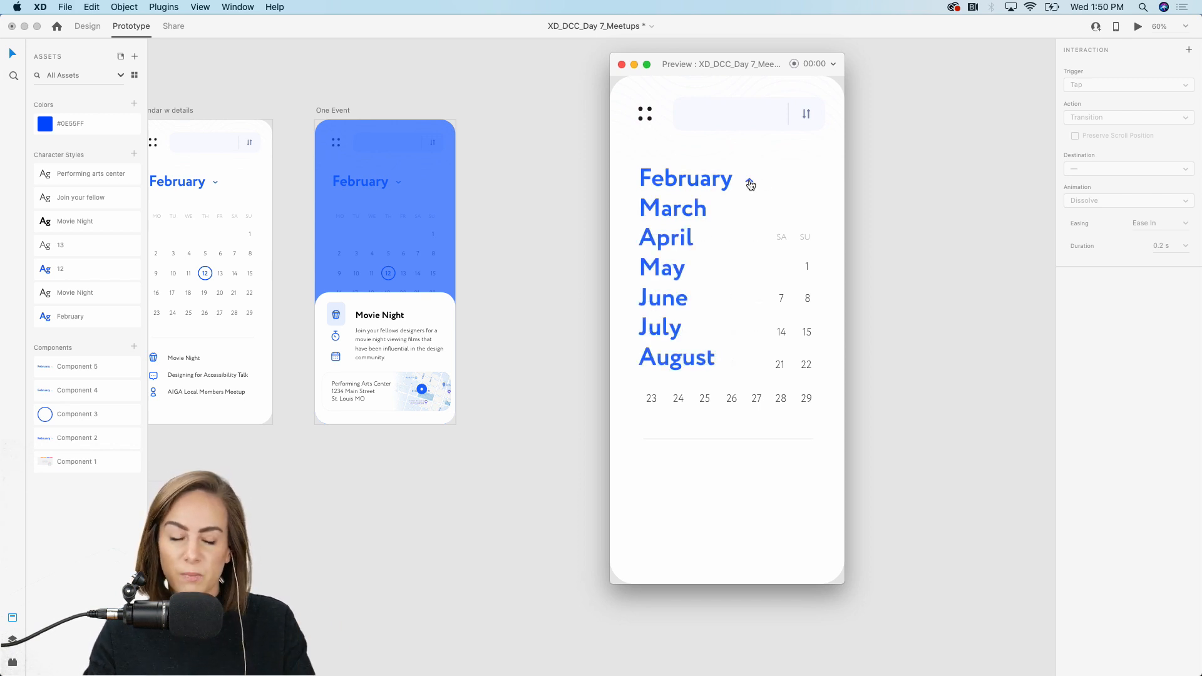
pyautogui.click(670, 210)
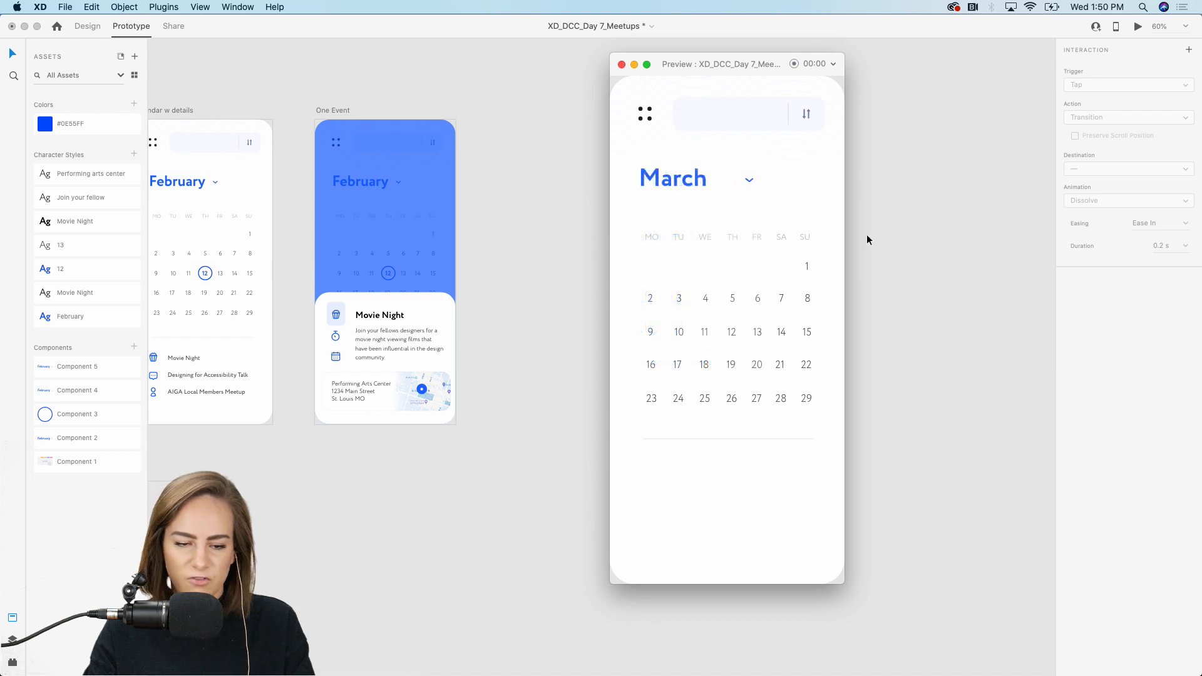
pyautogui.click(748, 182)
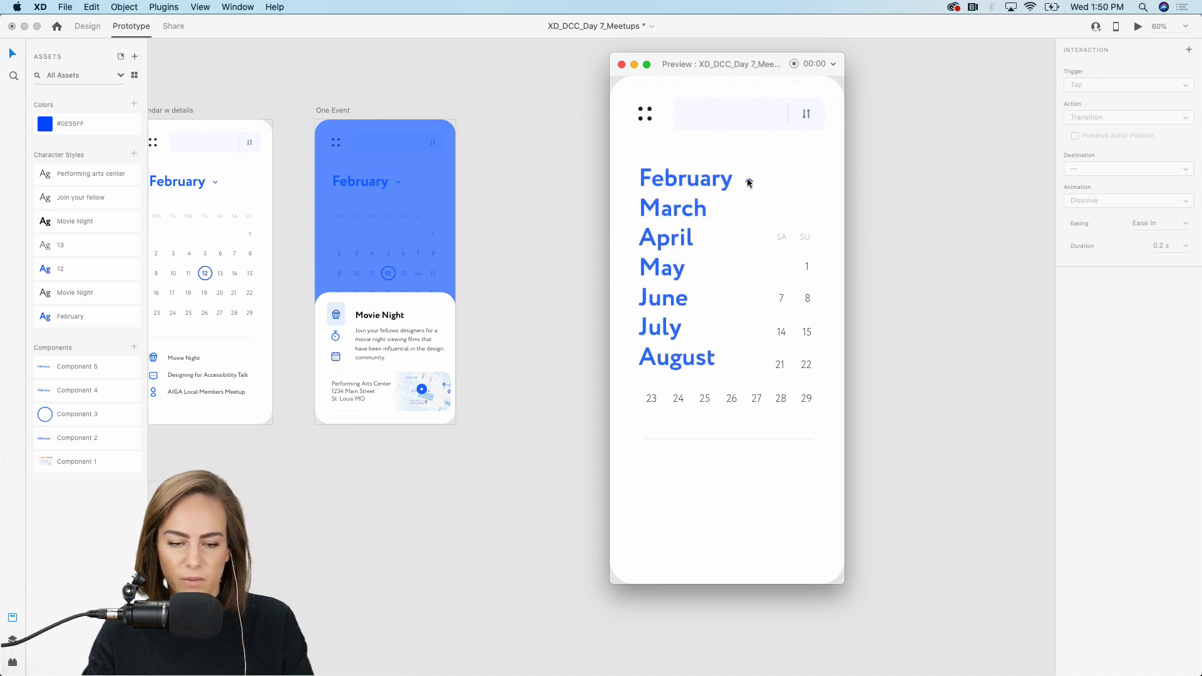
pyautogui.click(723, 179)
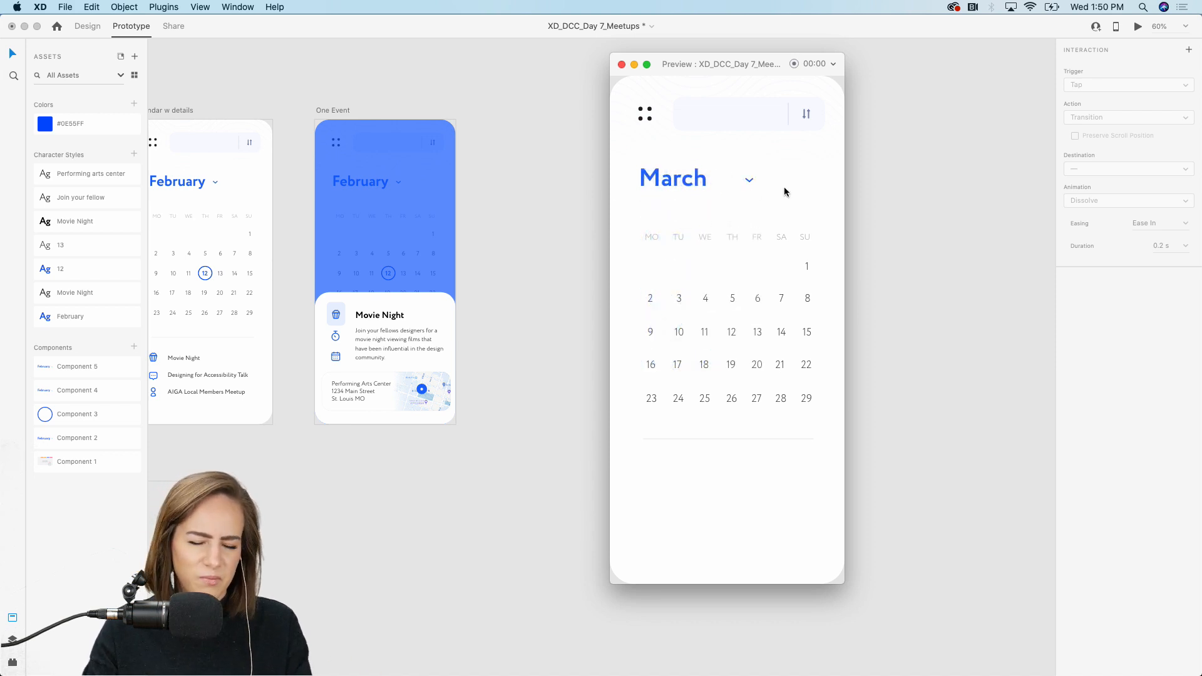
# Step: Test date 12 and its Movie Night event in the preview, then close the preview
pyautogui.click(733, 333)
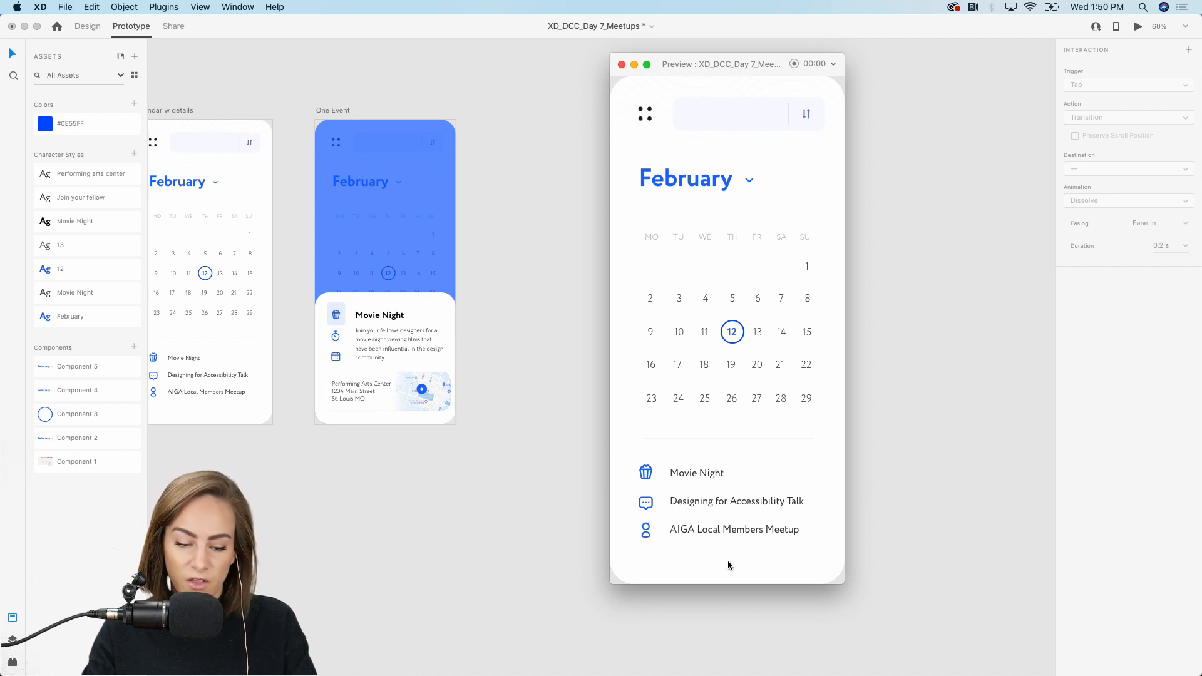
pyautogui.click(694, 475)
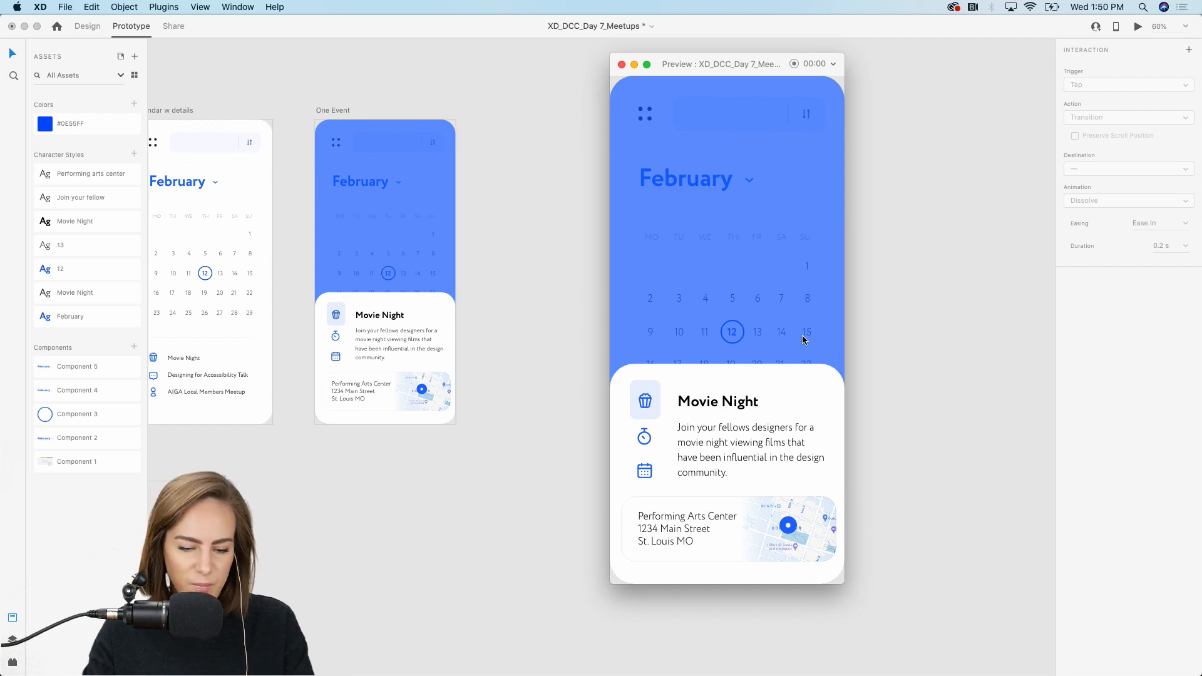
pyautogui.click(622, 64)
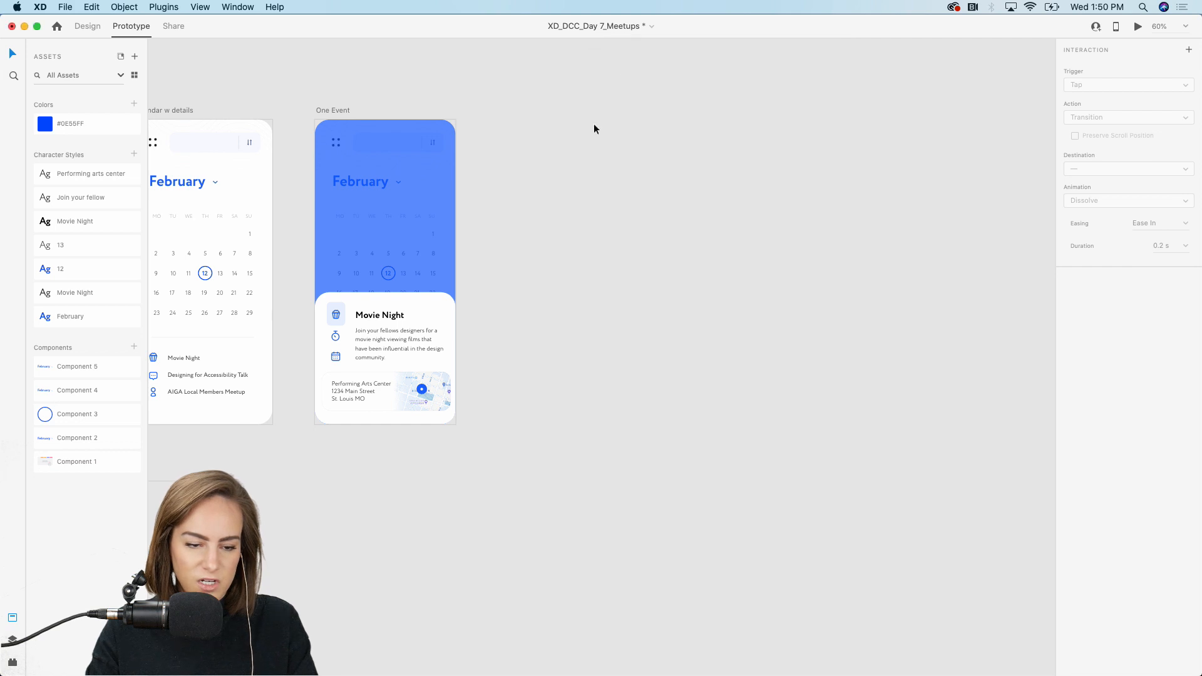
# Step: Copy the round close button onto One Event above the card and link it by tap to Calendar w details, using Auto-Animate, Ease Out, 1 s
pyautogui.hscroll(-10, 422, 456)
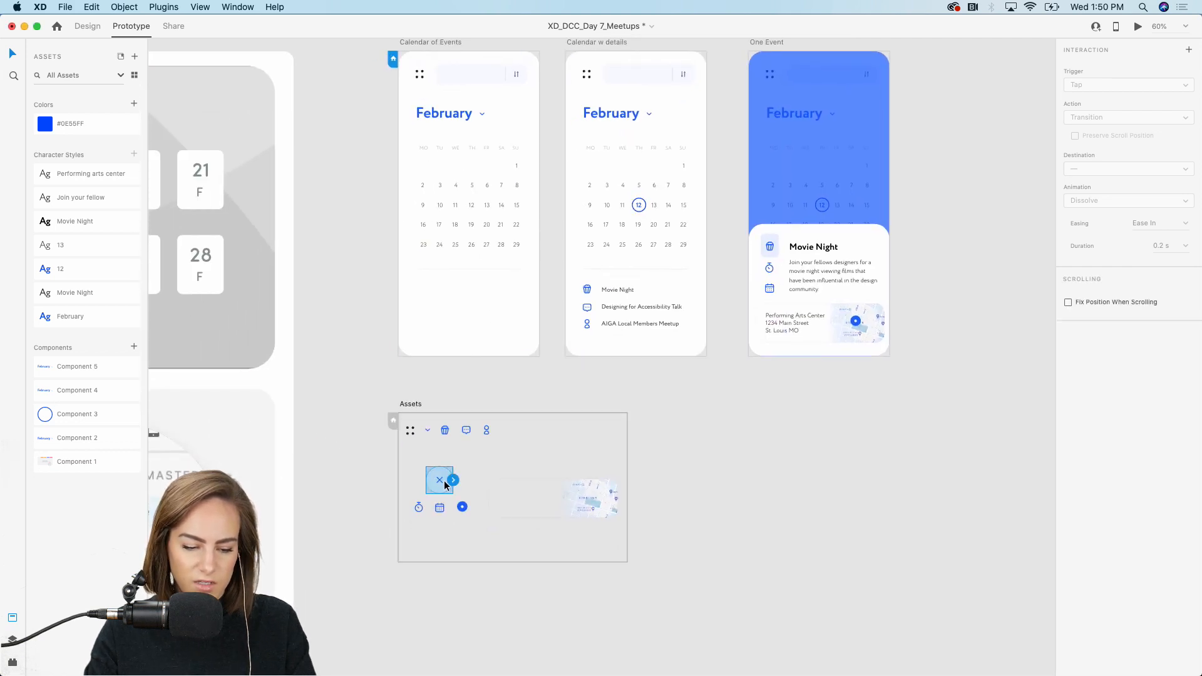
pyautogui.scroll(10, 571, 287)
pyautogui.press('super+v')
pyautogui.moveTo(602, 358); pyautogui.dragTo(475, 343)
pyautogui.scroll(-5, 643, 294)
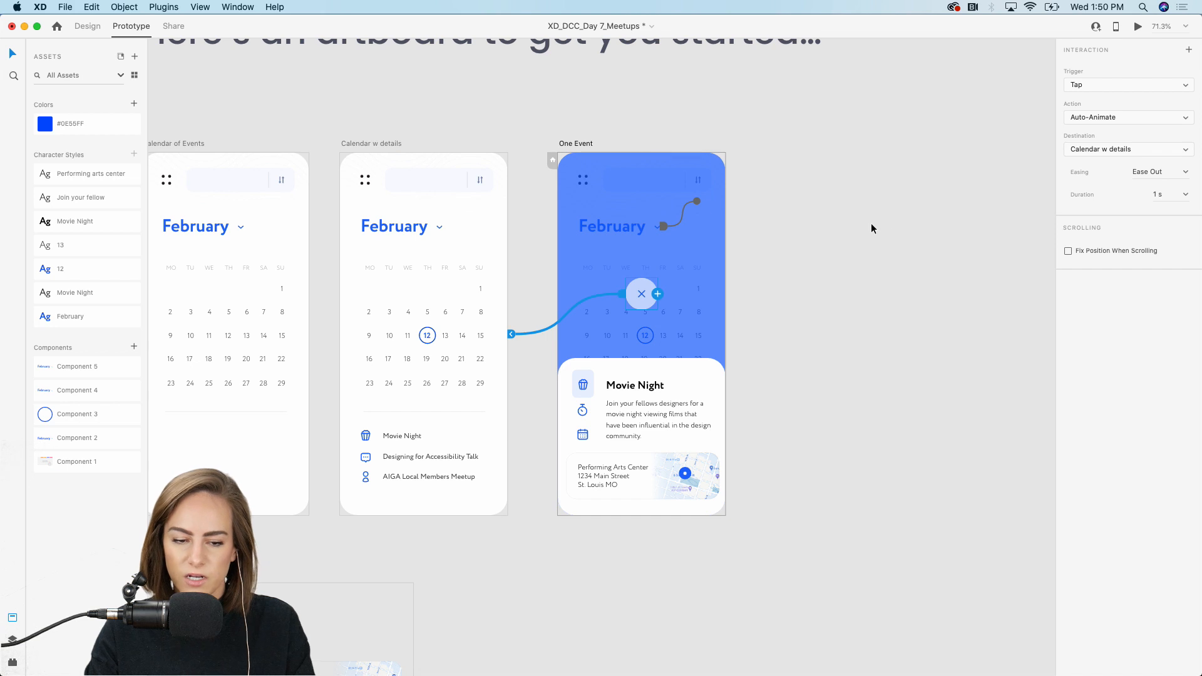
# Step: Preview from Calendar w details, test opening the Movie Night event and closing it with the round close button, then save the document
pyautogui.click(432, 221)
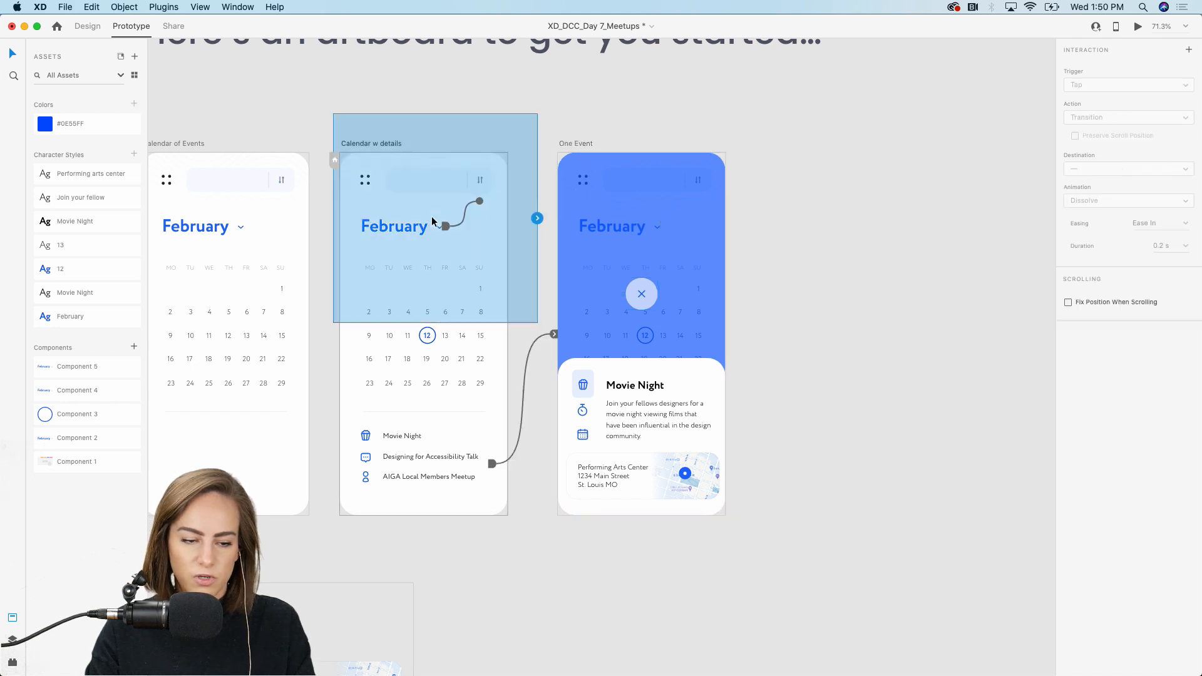
pyautogui.click(1137, 27)
pyautogui.click(685, 473)
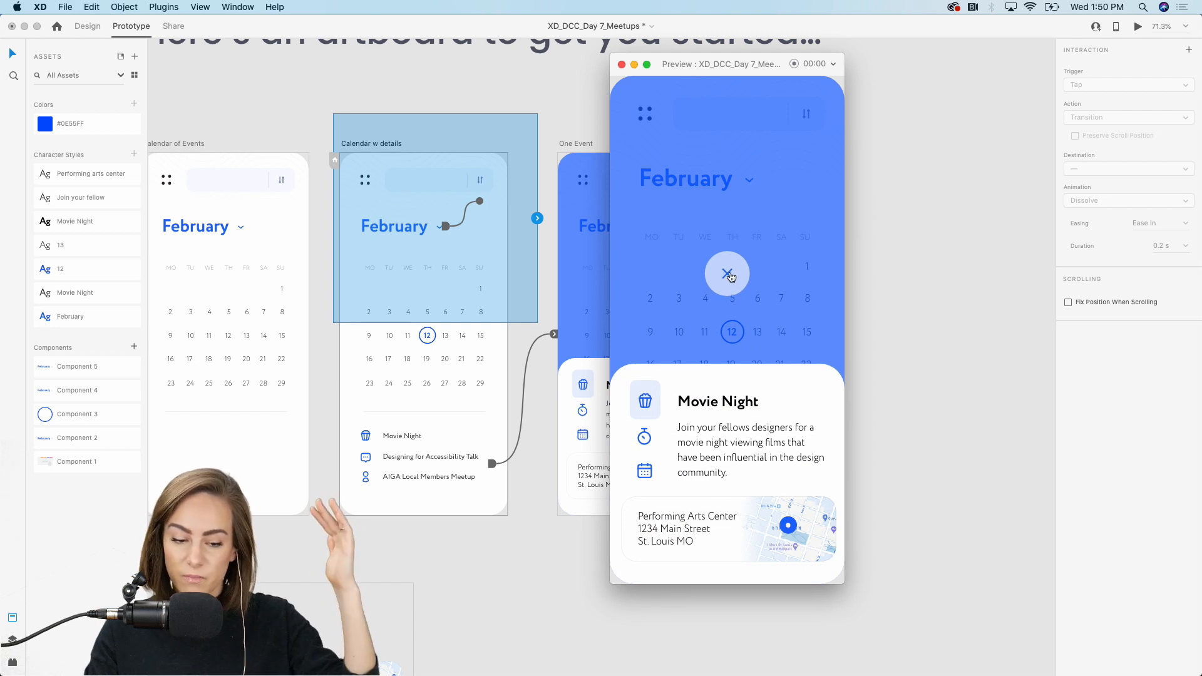
pyautogui.click(728, 274)
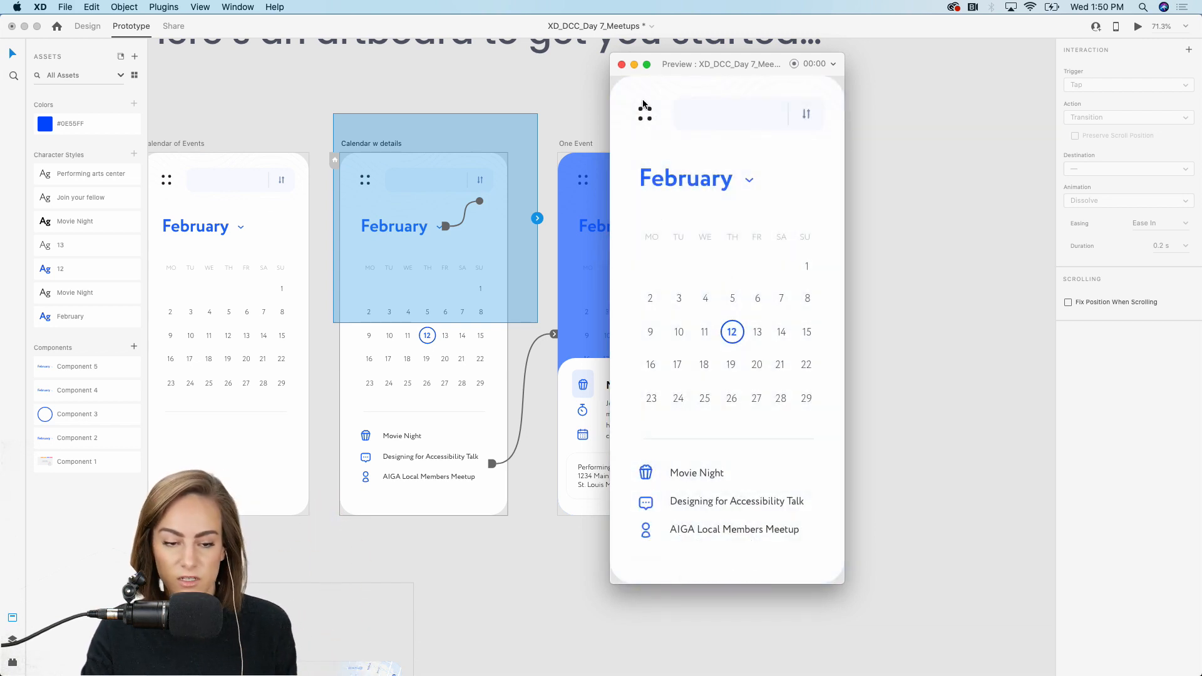
pyautogui.click(623, 67)
pyautogui.hscroll(-2, 983, 243)
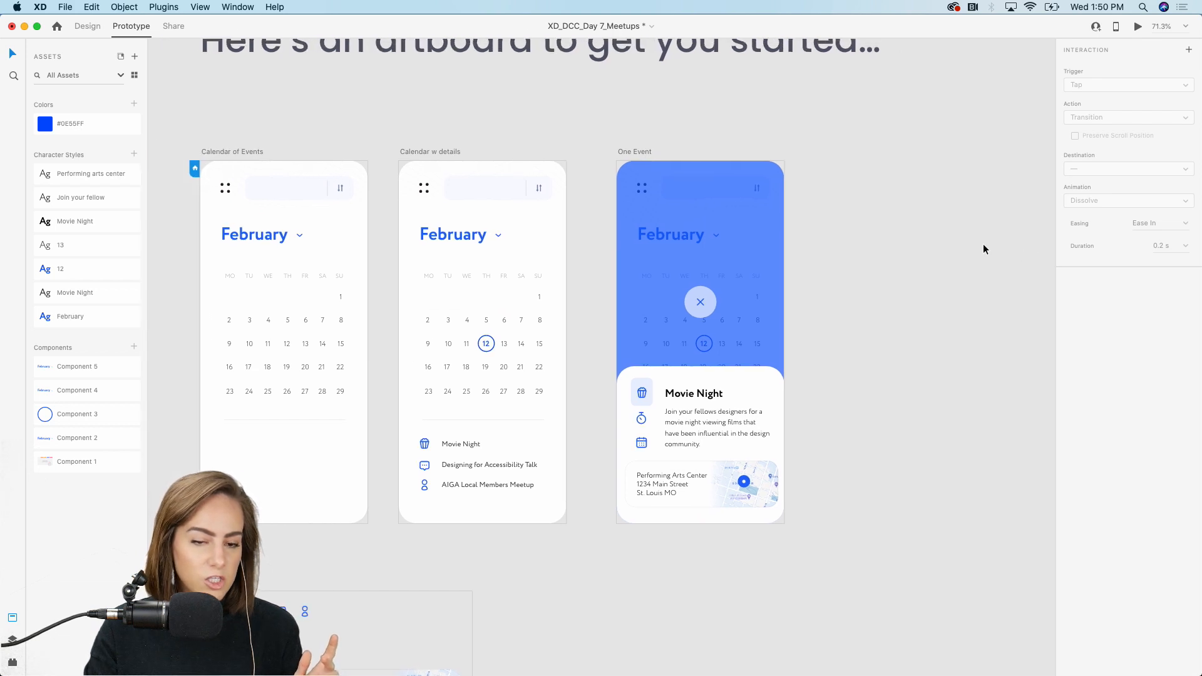
pyautogui.press('super+s')
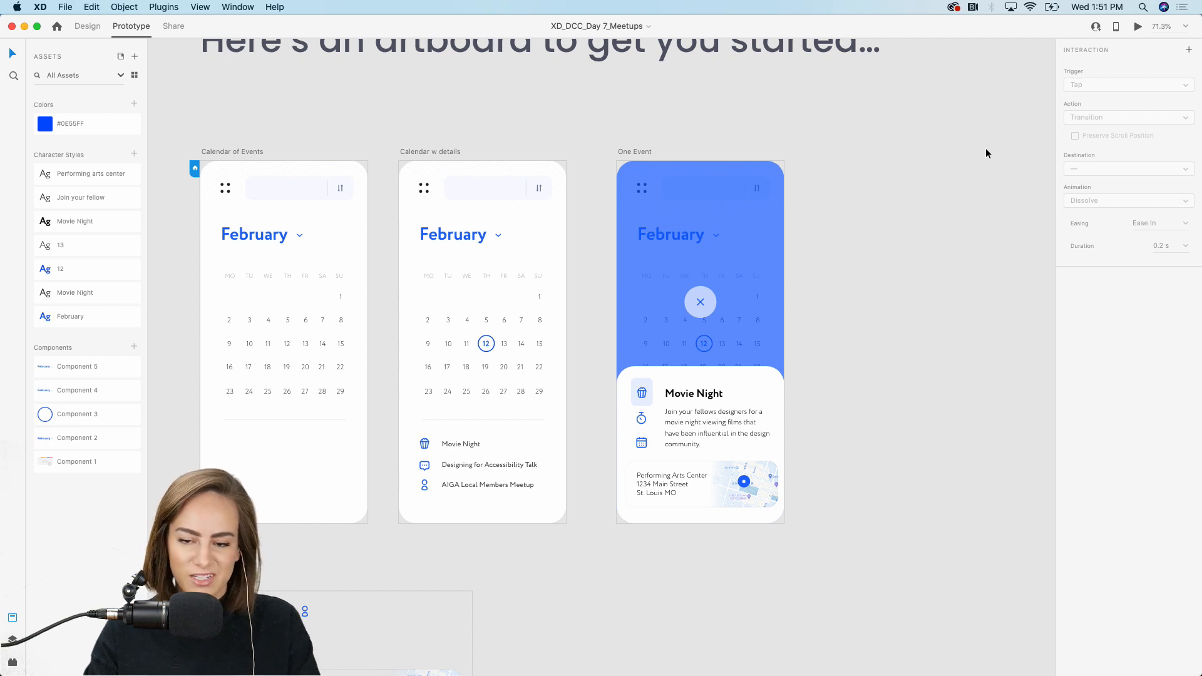
# Step: Record the preview while switching the month dropdown to March, then stop recording and discard the video
pyautogui.click(1138, 29)
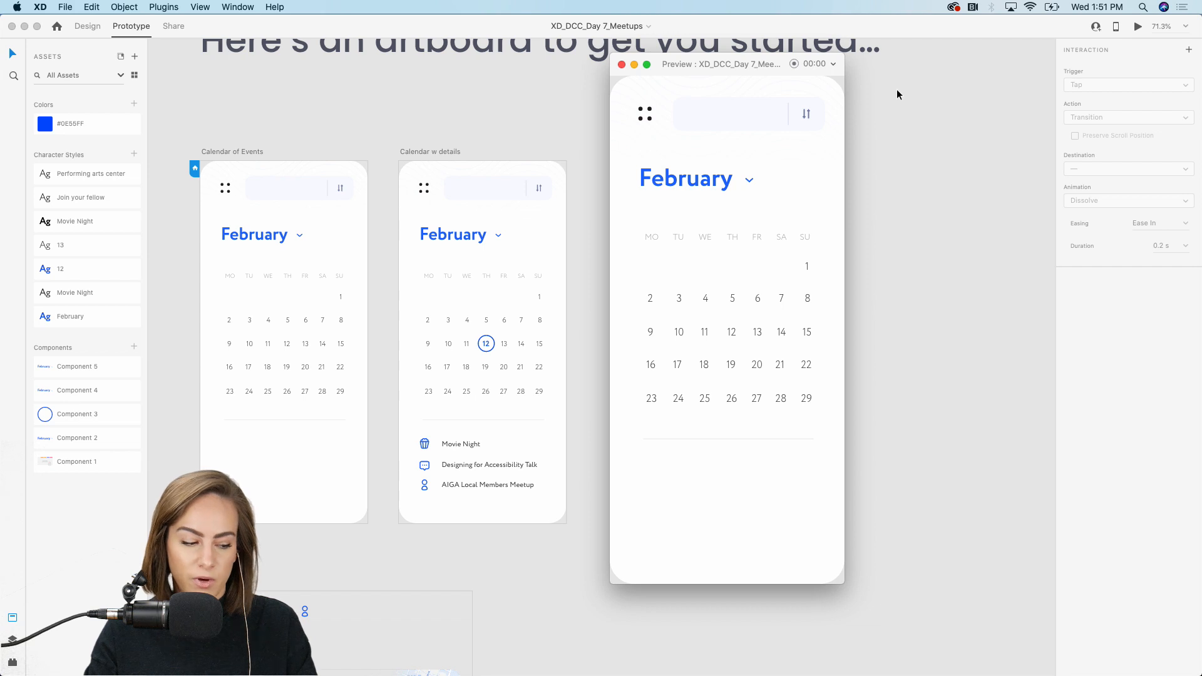
pyautogui.click(796, 65)
pyautogui.click(726, 179)
pyautogui.click(671, 269)
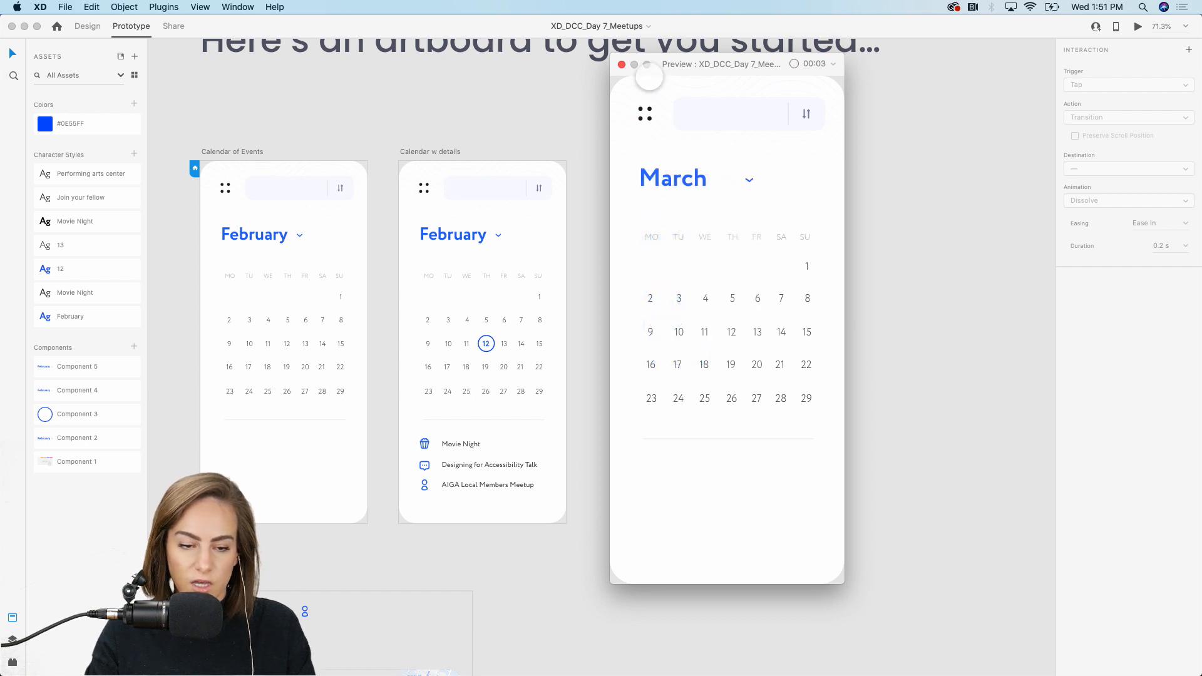
pyautogui.press('Escape')
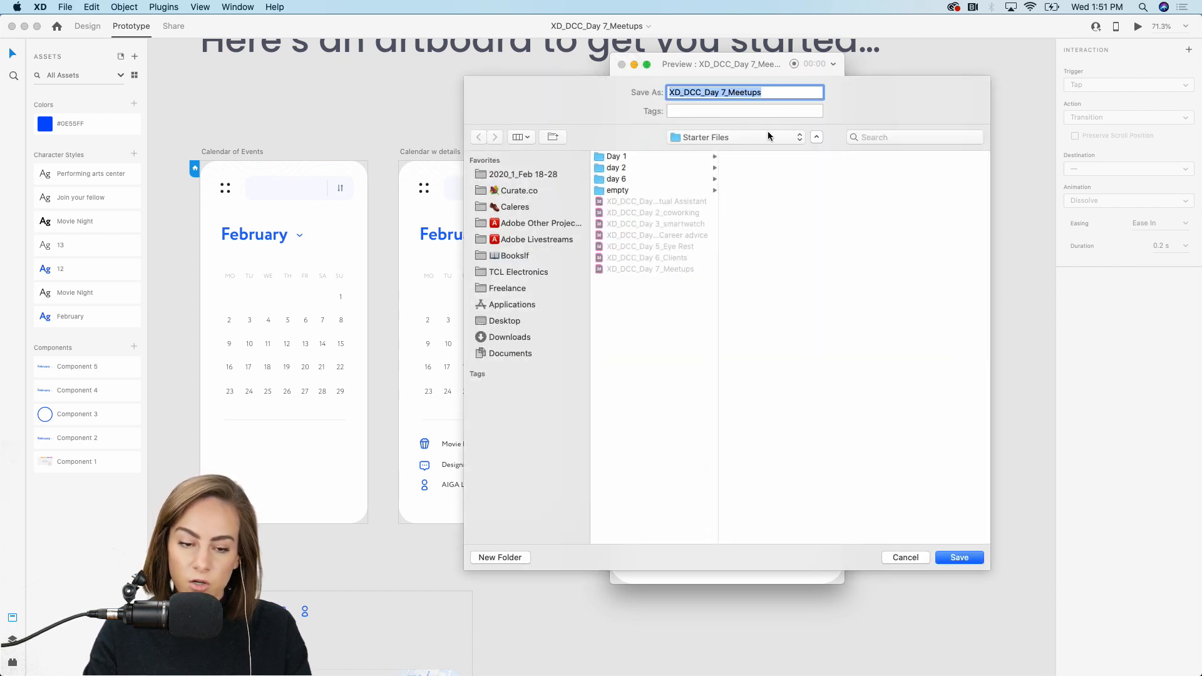
pyautogui.click(905, 557)
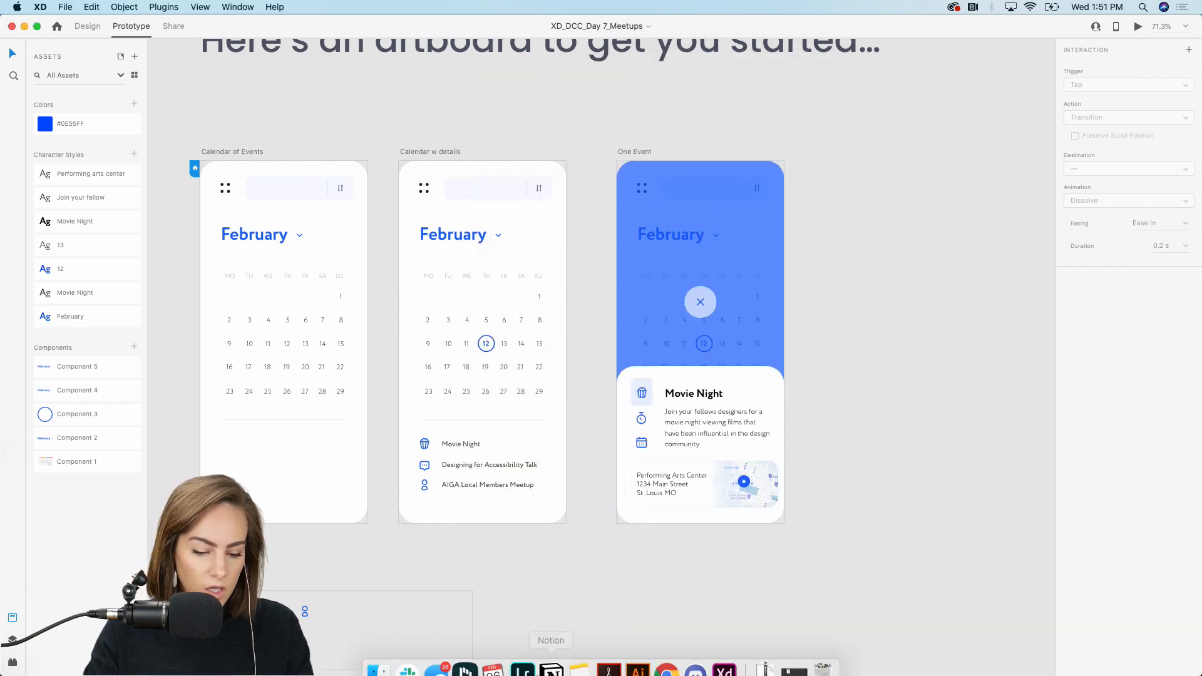
# Step: Switch to Chrome and open the February 18-28 XD Daily Creative Challenge project from the Behance profile for editing
pyautogui.click(667, 672)
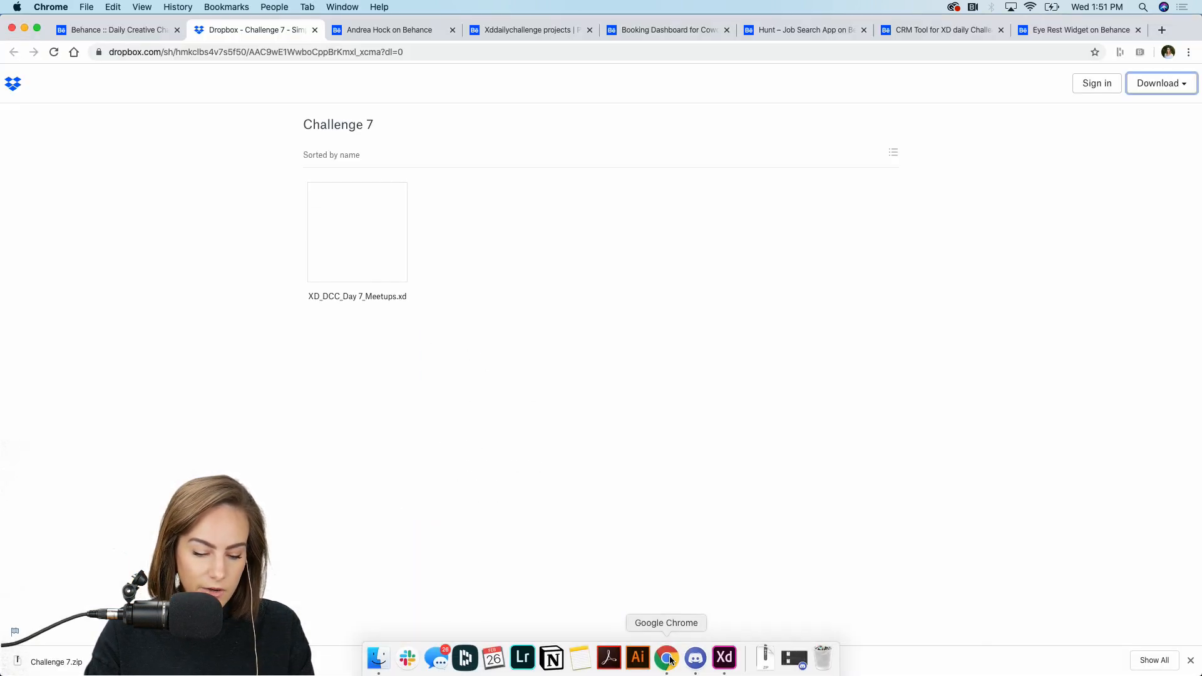
pyautogui.click(395, 32)
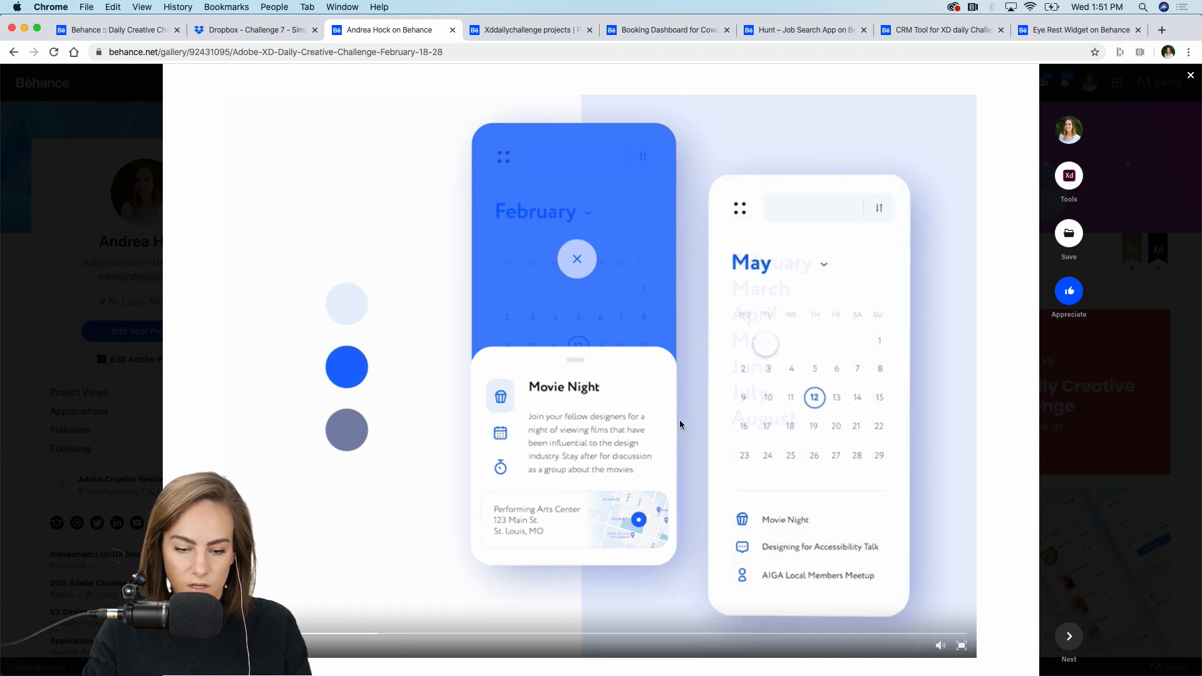
pyautogui.click(1160, 347)
pyautogui.click(316, 329)
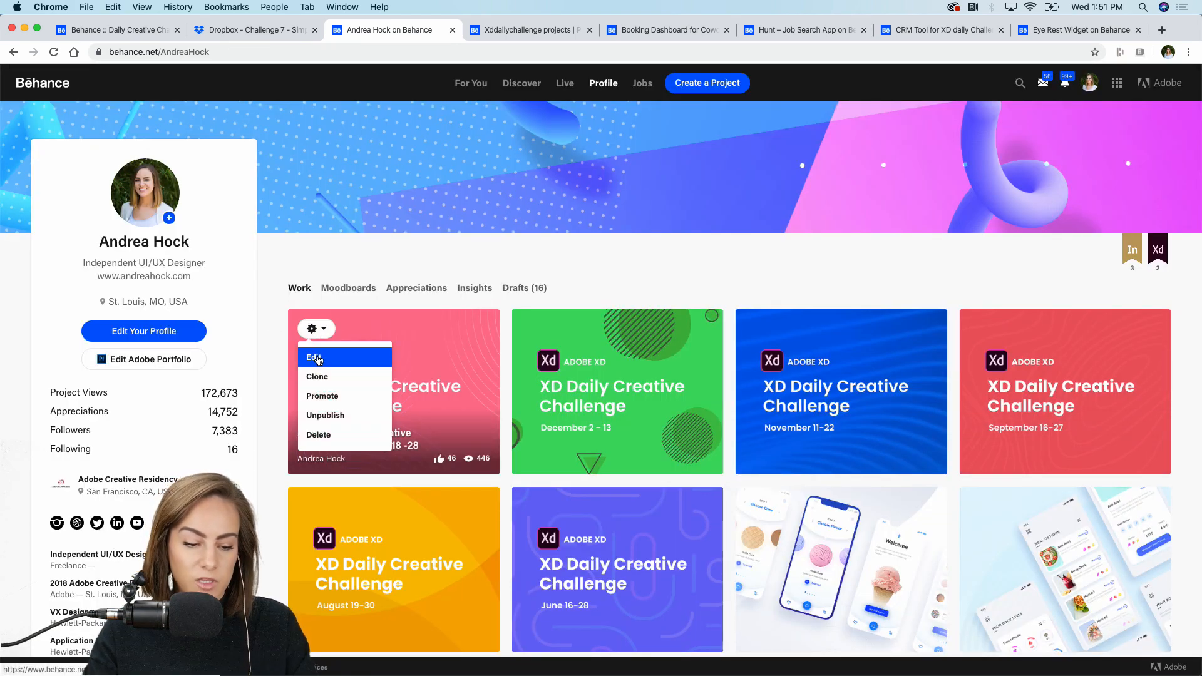
pyautogui.click(315, 357)
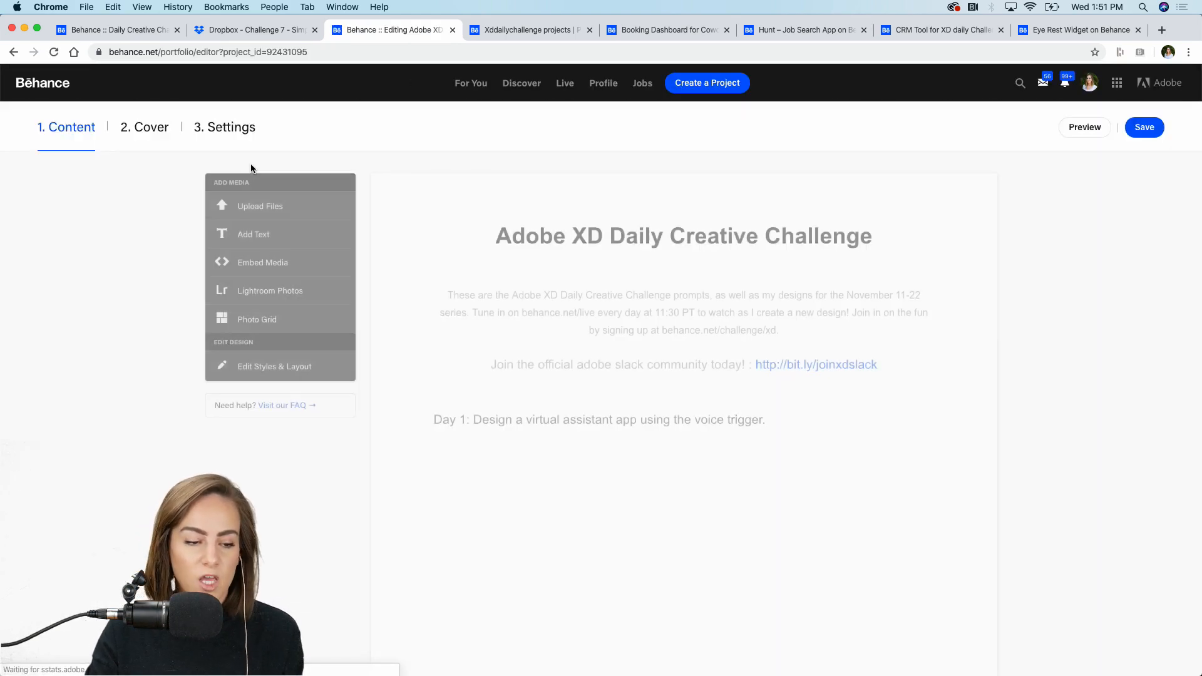
# Step: Review the project's tags in its discoverability settings, save the settings, and view the xddailychallenge search results
pyautogui.click(251, 127)
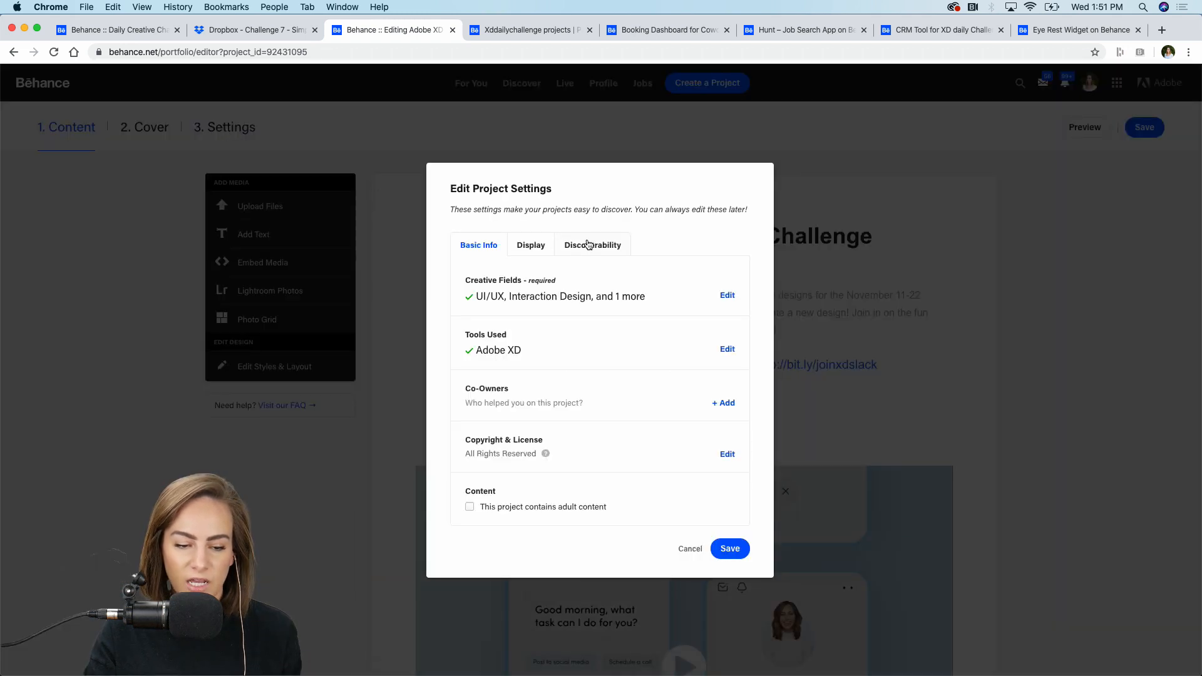
pyautogui.click(573, 253)
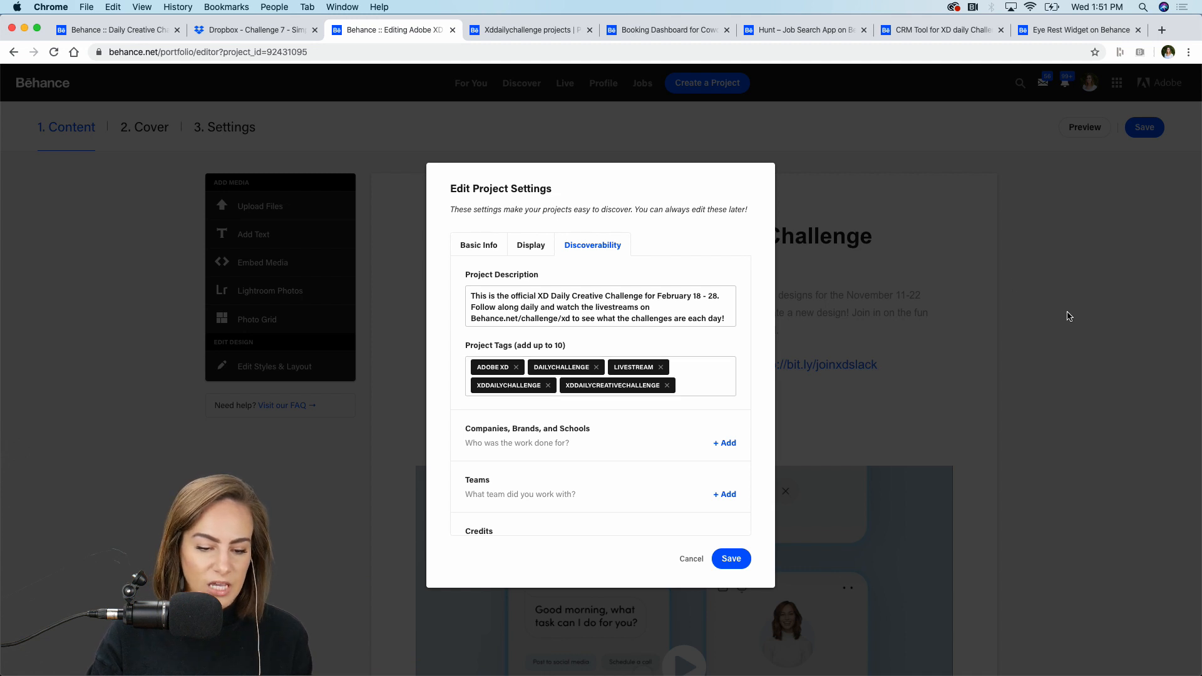
pyautogui.click(737, 560)
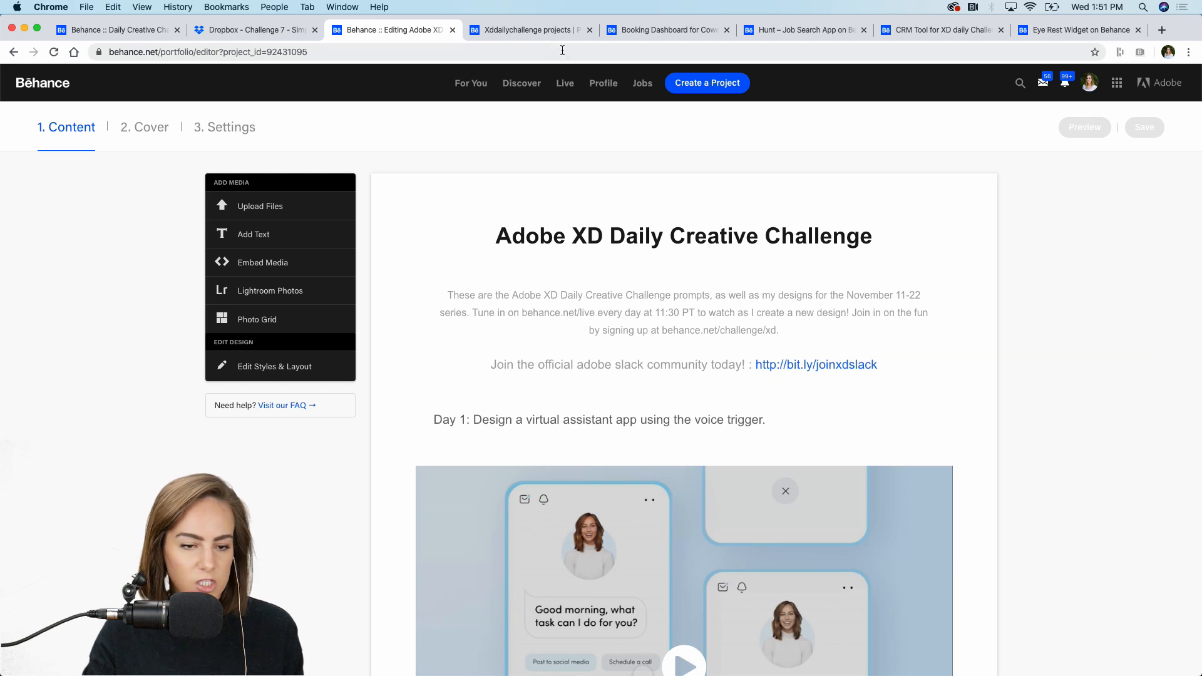
pyautogui.click(508, 34)
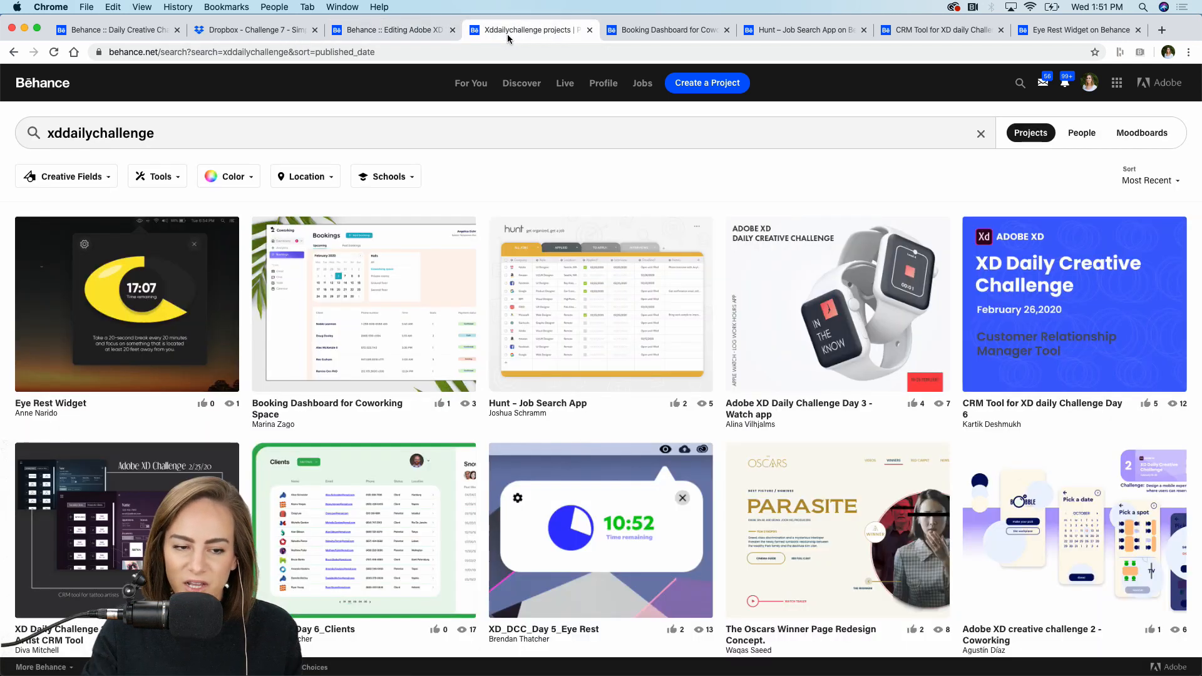
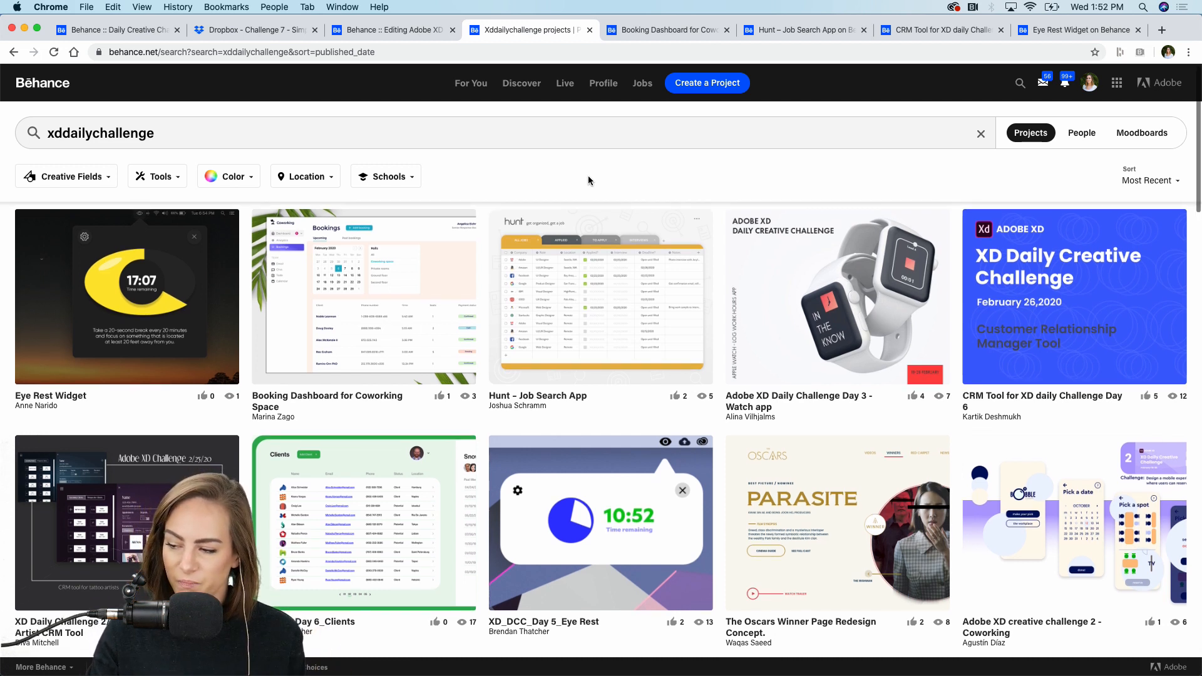
pyautogui.scroll(1, 588, 176)
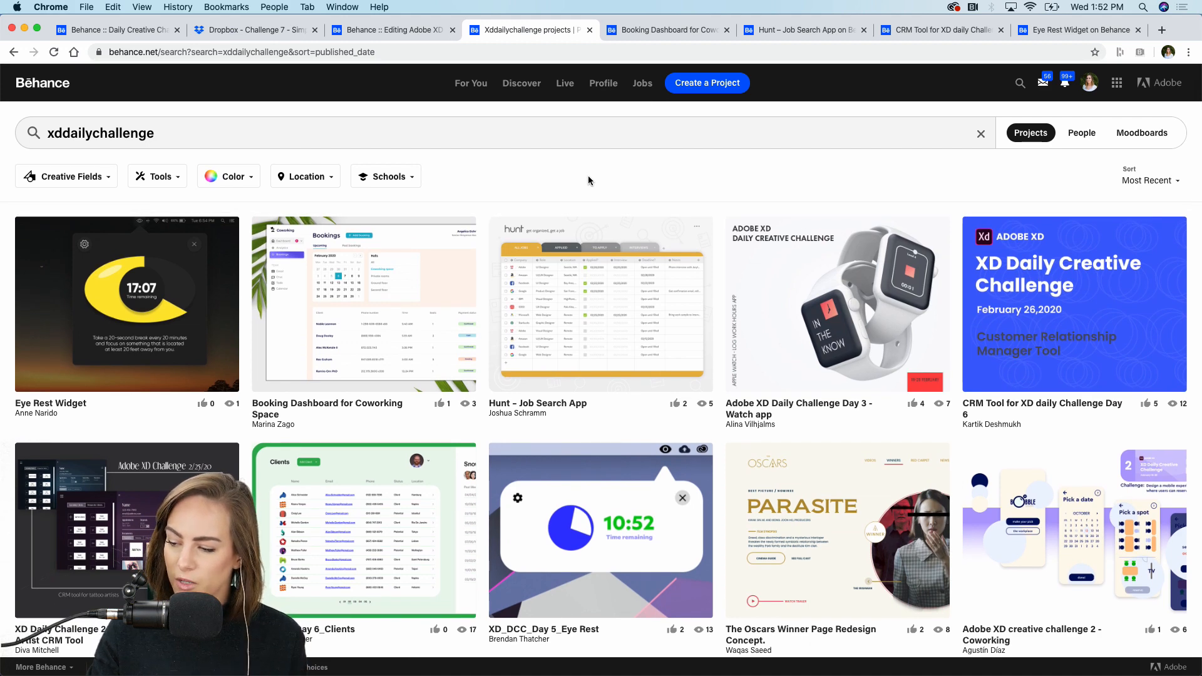
# Step: Switch to Adobe XD and check the font of the February heading on Calendar of Events in Design mode
pyautogui.click(725, 671)
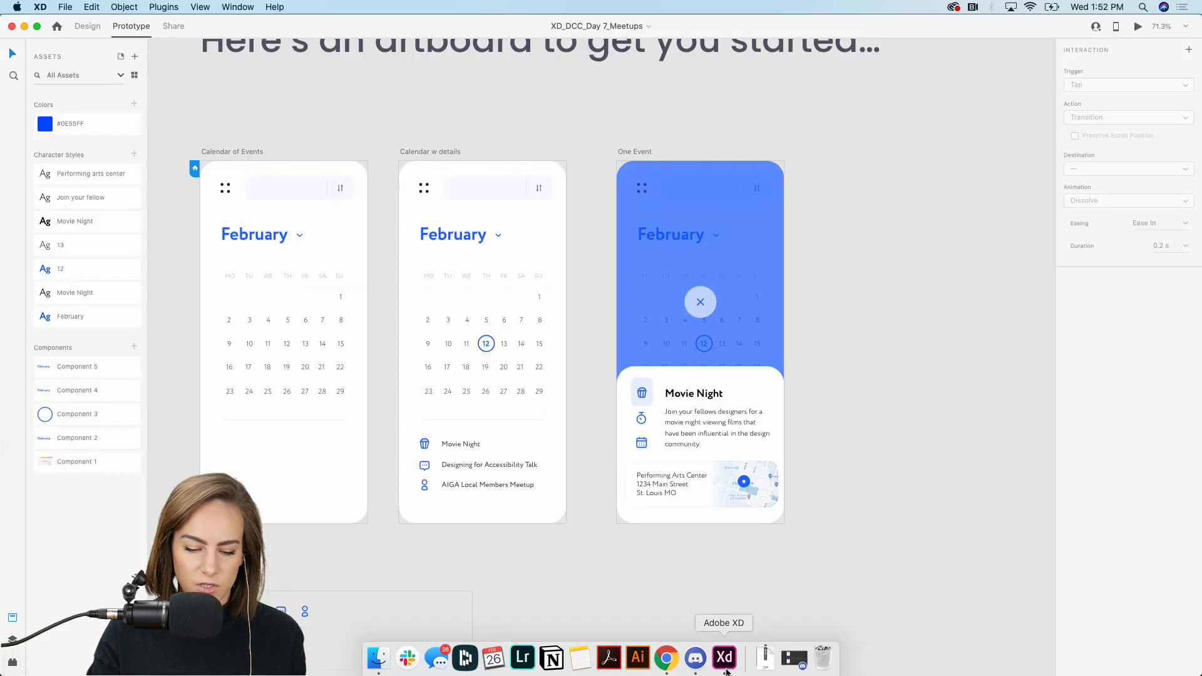
pyautogui.click(256, 234)
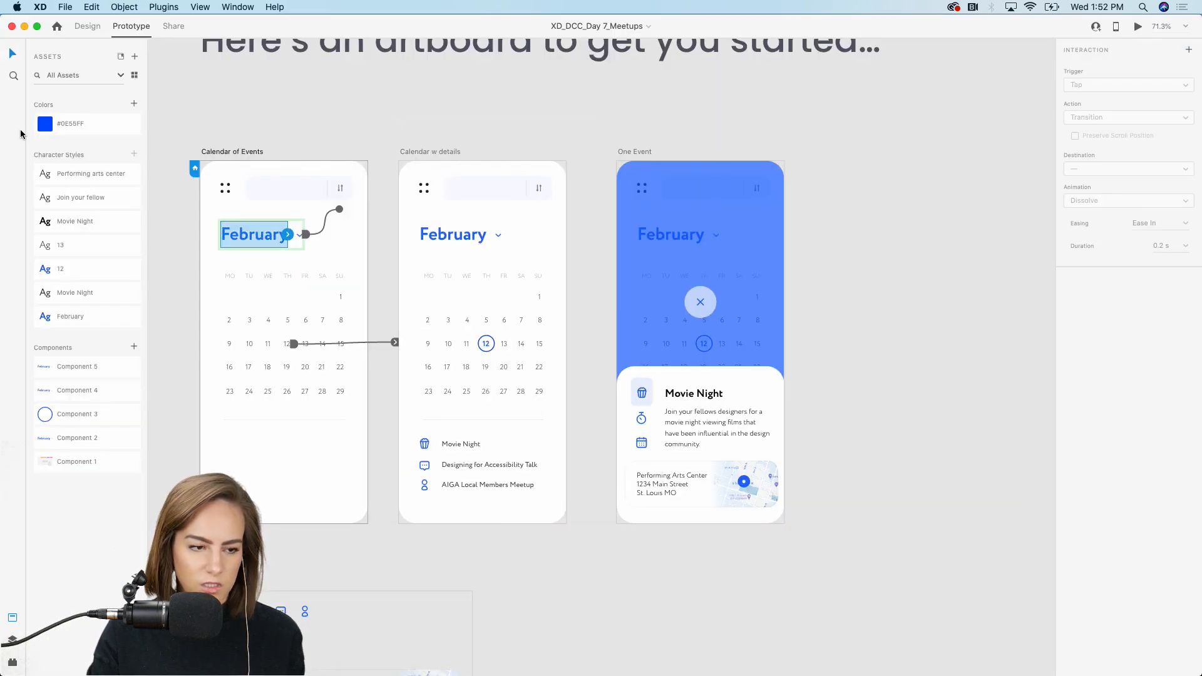
pyautogui.click(83, 26)
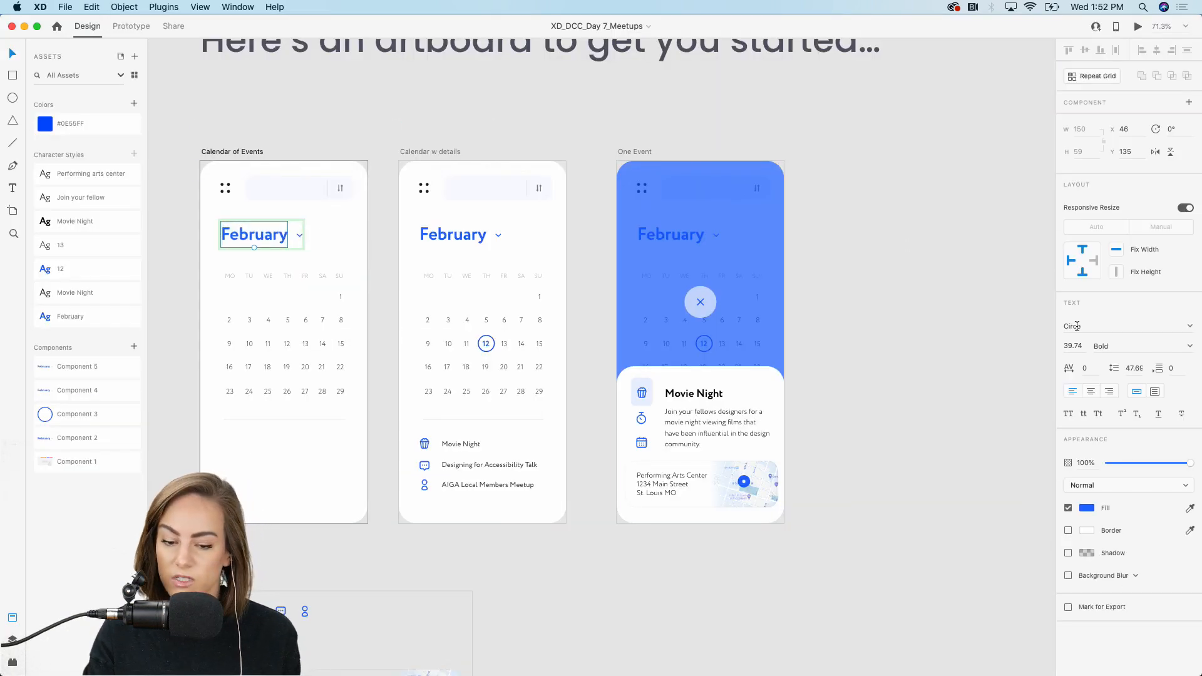
# Step: Switch to Chrome, reload the xddailychallenge search results, and open the "XD daily challenge" project in a new tab
pyautogui.moveTo(582, 673)
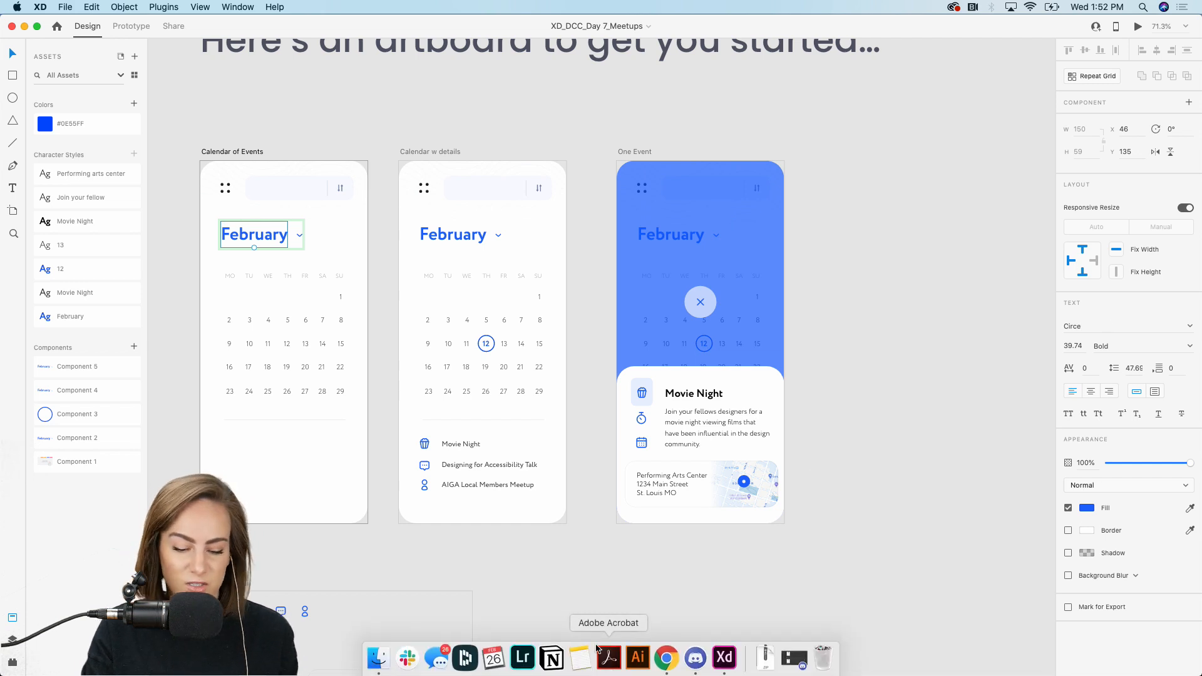
pyautogui.click(679, 659)
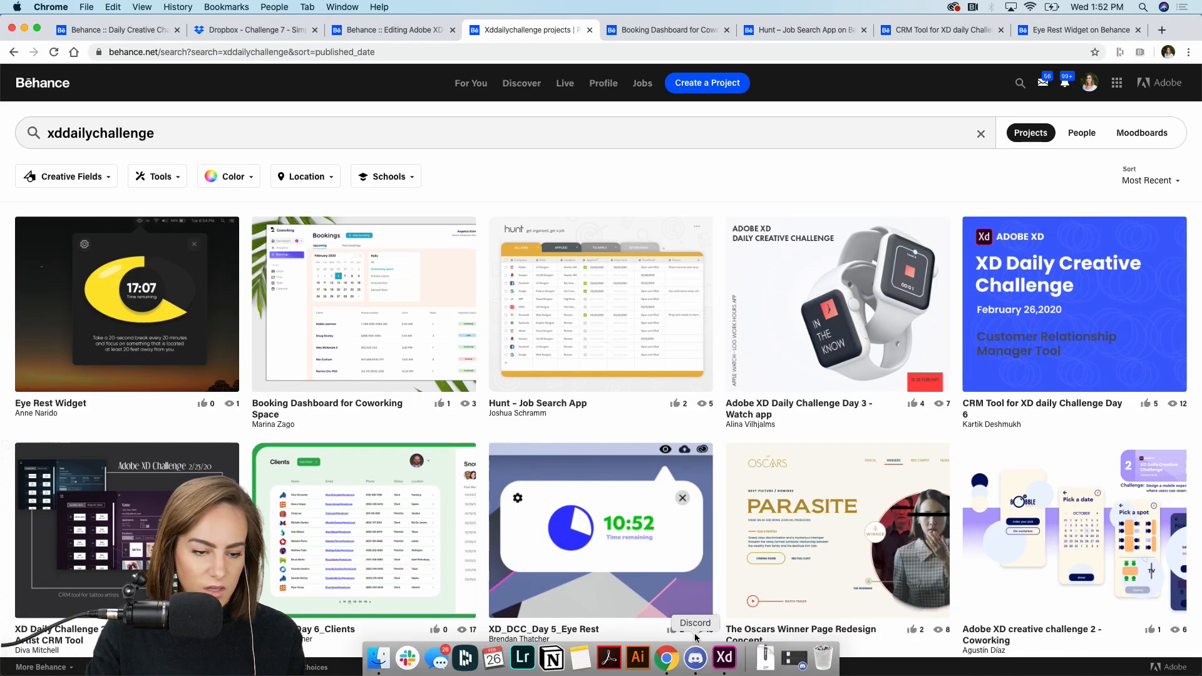
pyautogui.click(499, 134)
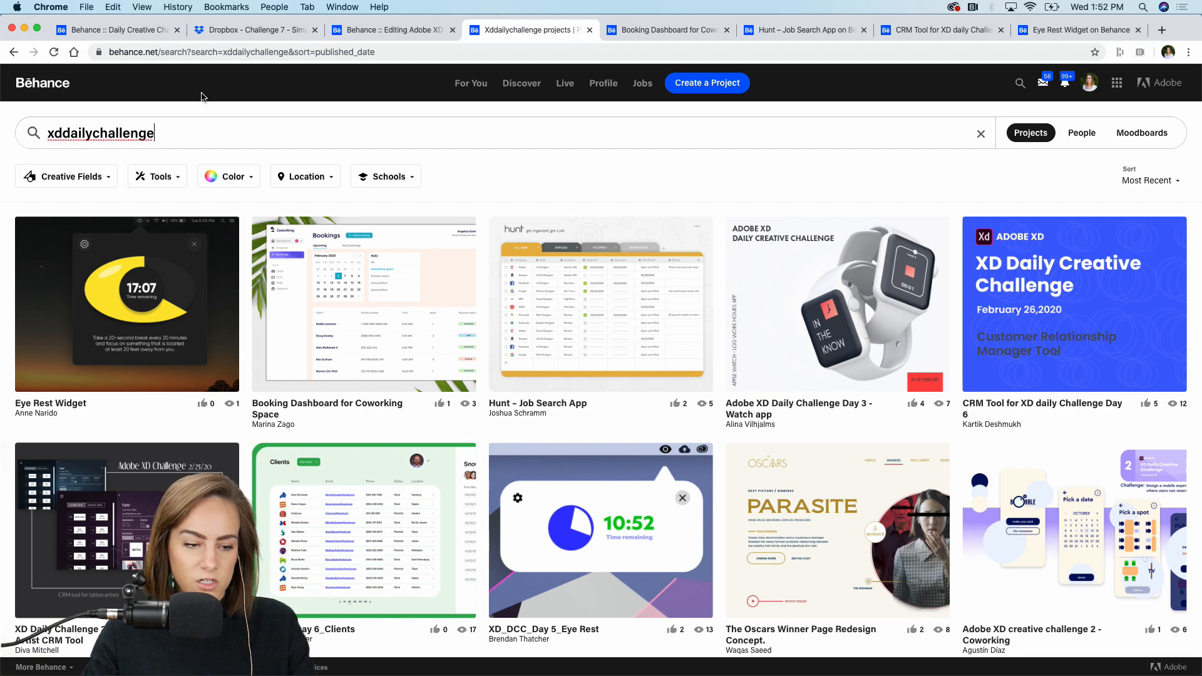
pyautogui.click(51, 53)
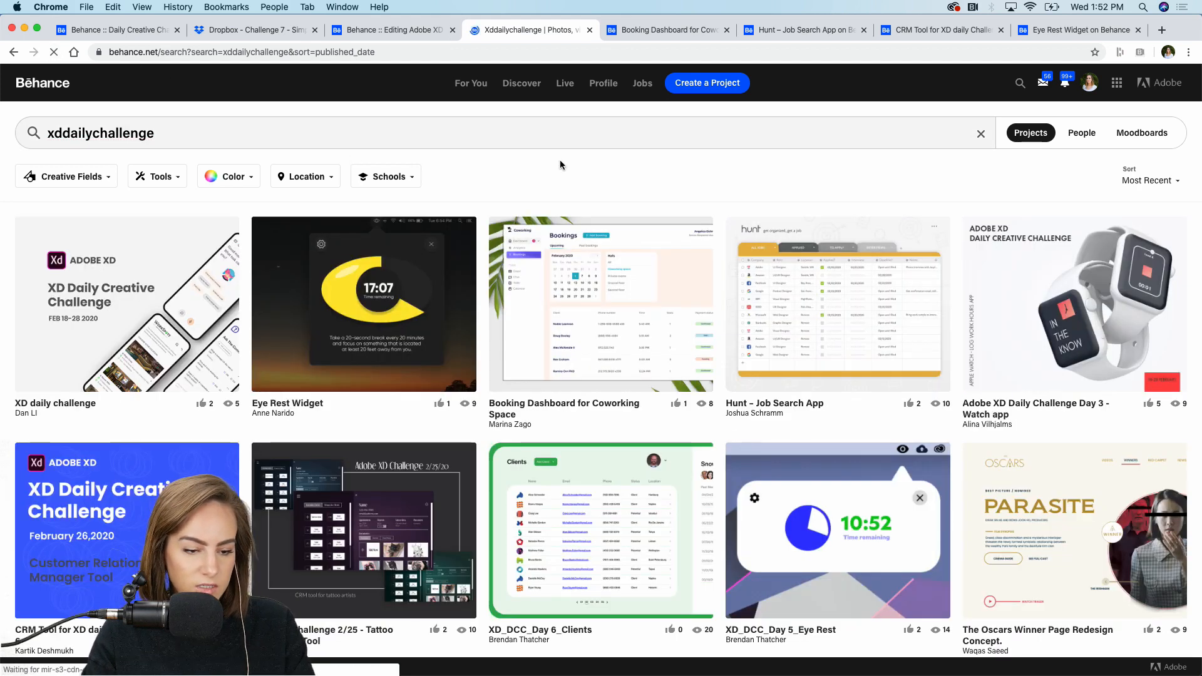
pyautogui.rightClick(132, 312)
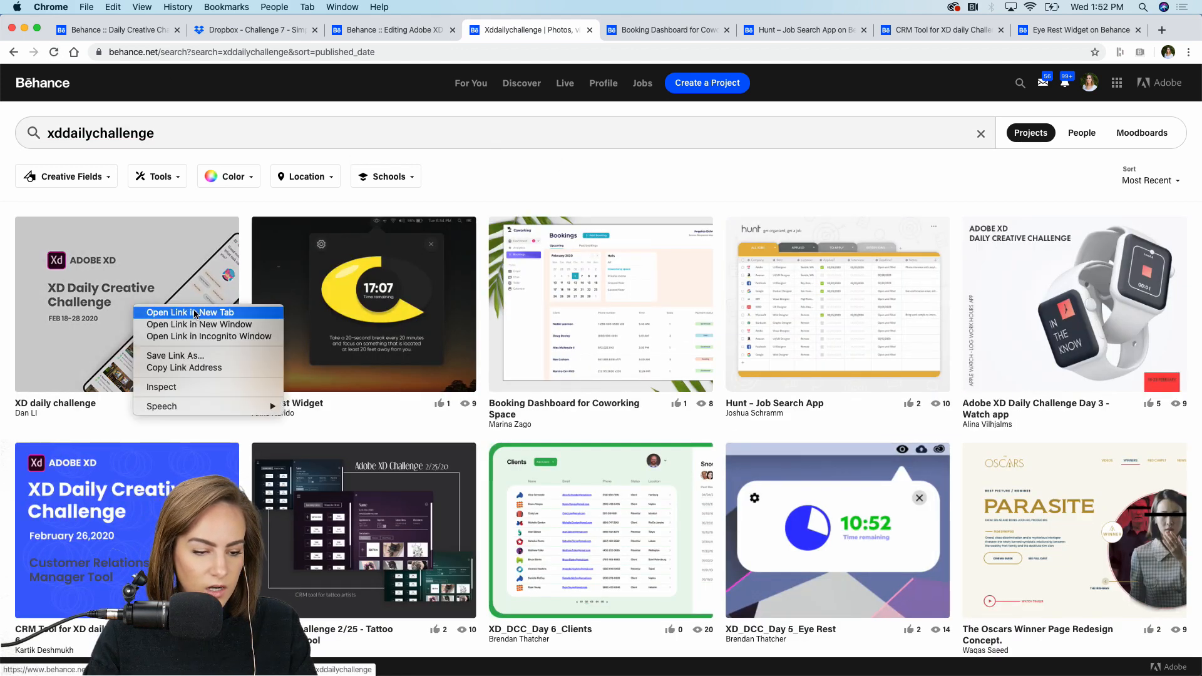
pyautogui.click(169, 320)
# Step: Examine the Booking Dashboard for Coworking Space project, including the enlarged view, its calendar, halls list and bookings table
pyautogui.click(719, 36)
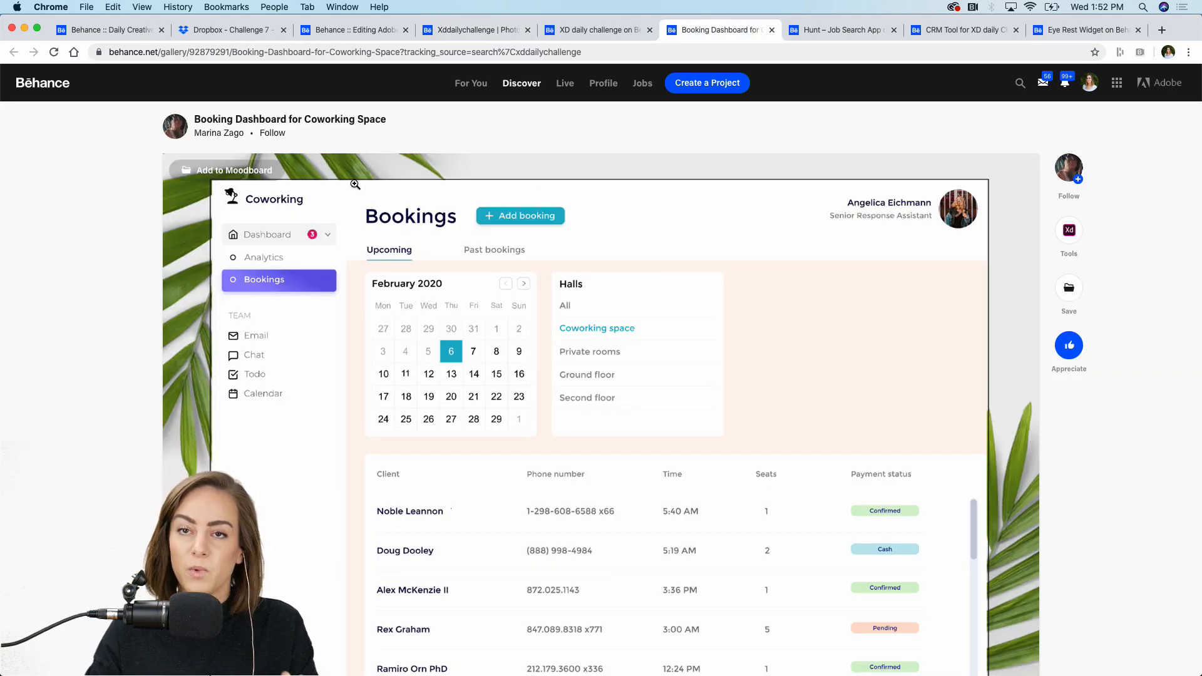
pyautogui.scroll(-3, 625, 237)
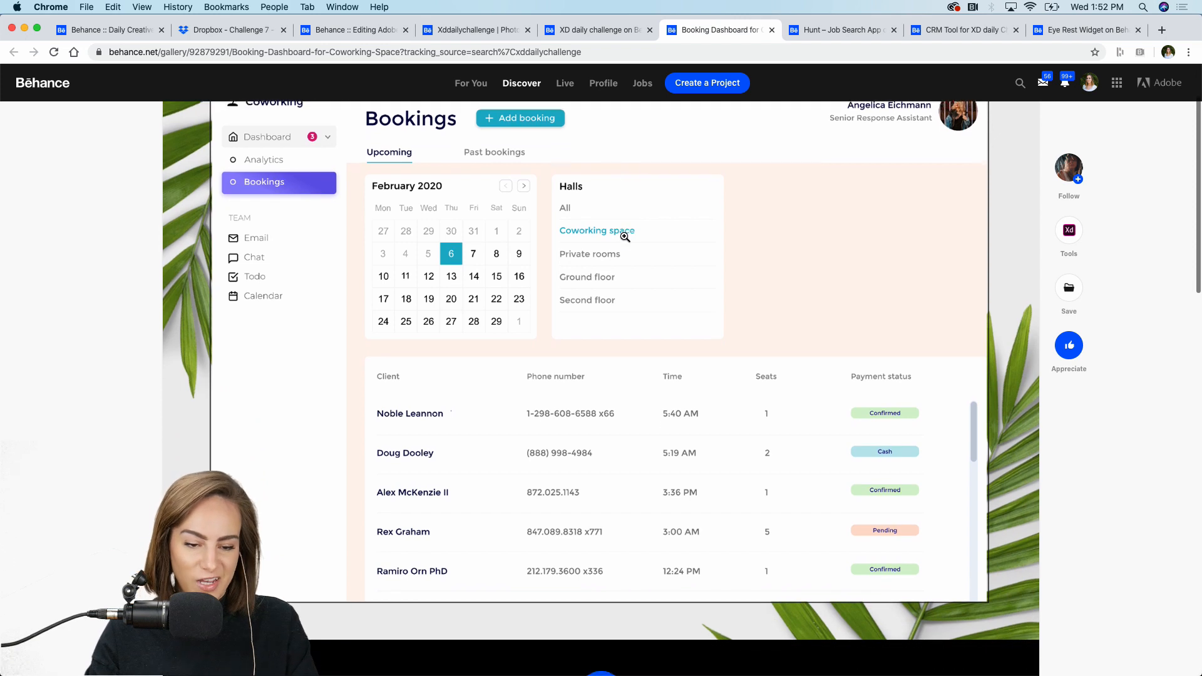
pyautogui.scroll(-2, 625, 237)
pyautogui.scroll(5, 625, 236)
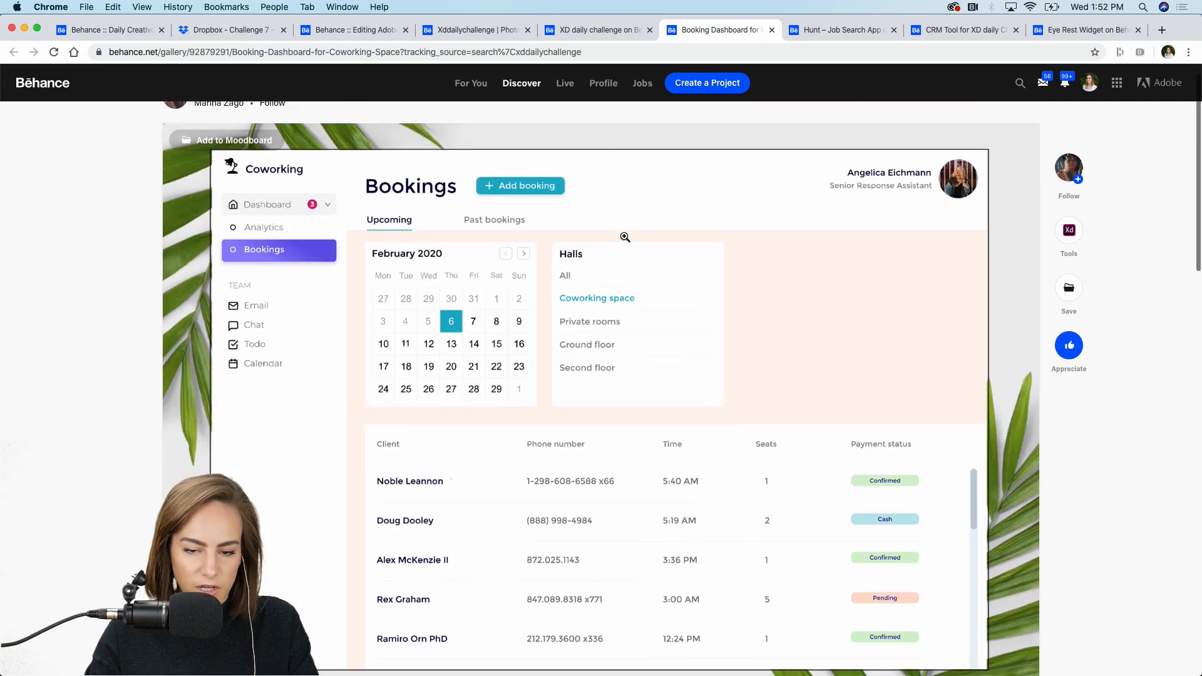
pyautogui.click(625, 237)
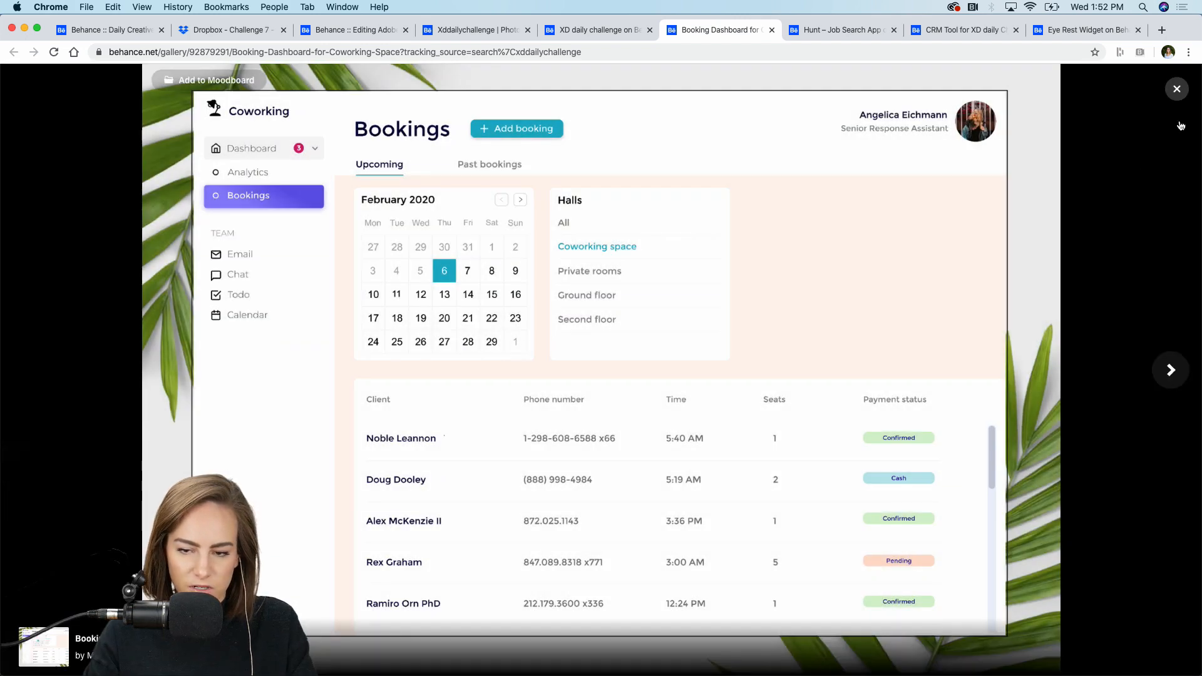
pyautogui.click(1177, 90)
pyautogui.scroll(-1, 772, 299)
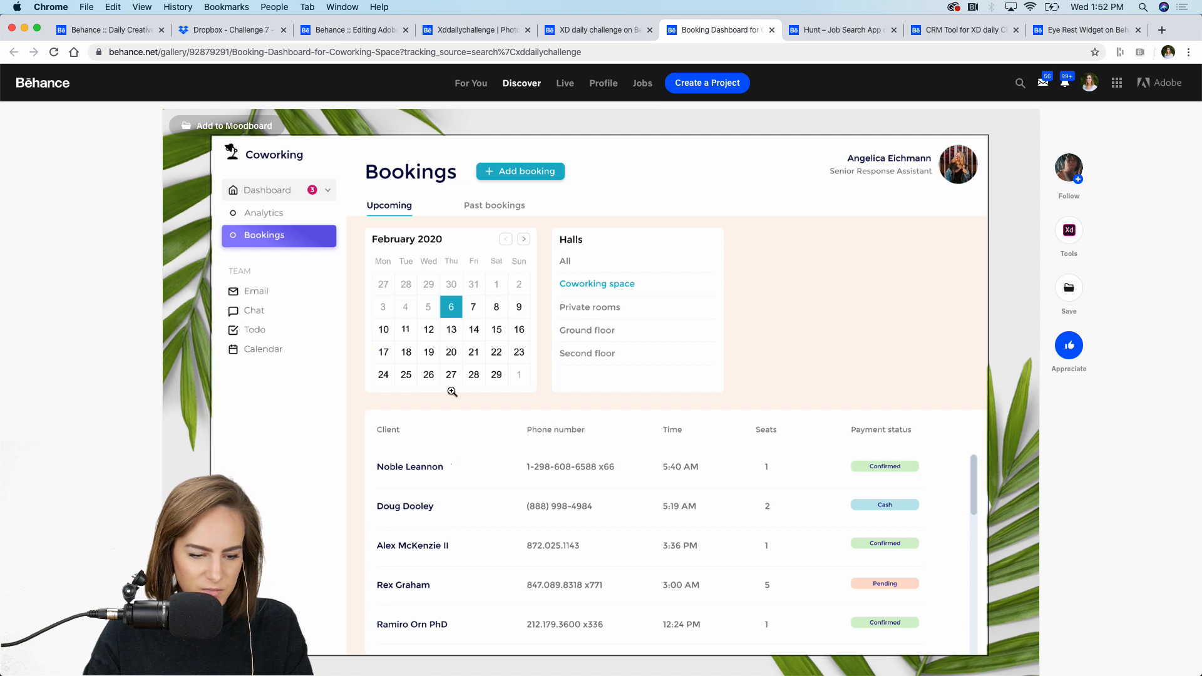
pyautogui.scroll(-2, 452, 393)
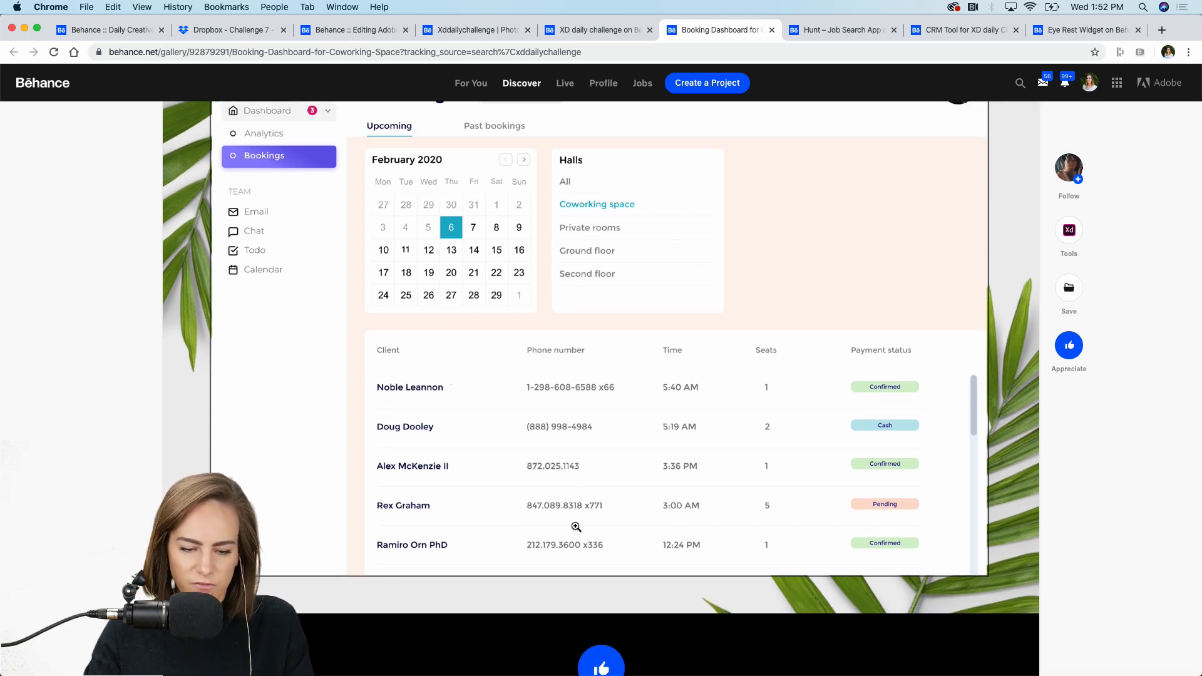
pyautogui.scroll(1, 576, 527)
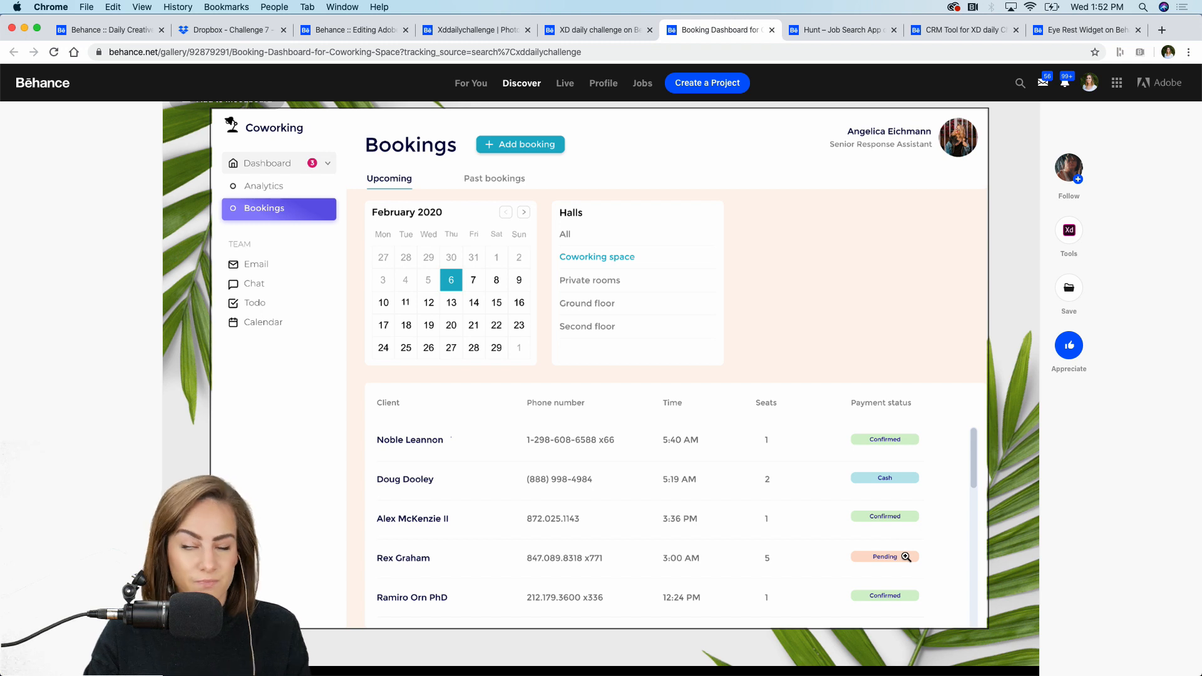
pyautogui.scroll(1, 905, 556)
pyautogui.scroll(-1, 873, 418)
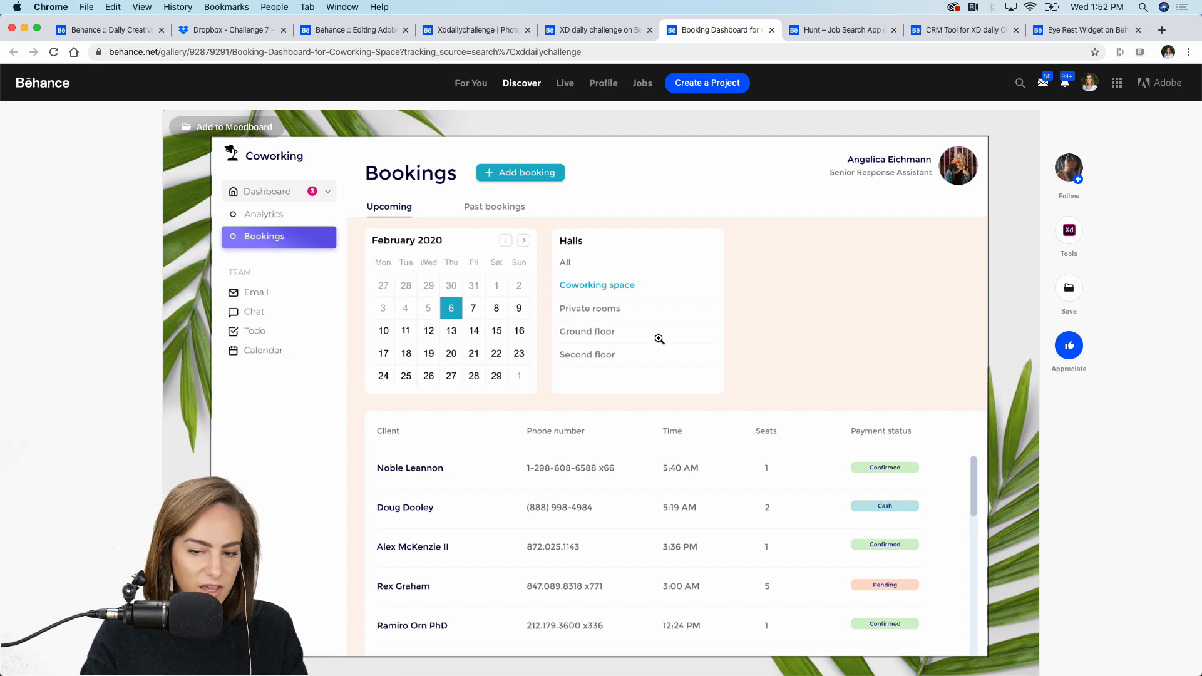
# Step: Switch to the open Hunt – Job Search App project and examine its description, jobs table and files and interviews sidebar
pyautogui.scroll(1, 659, 338)
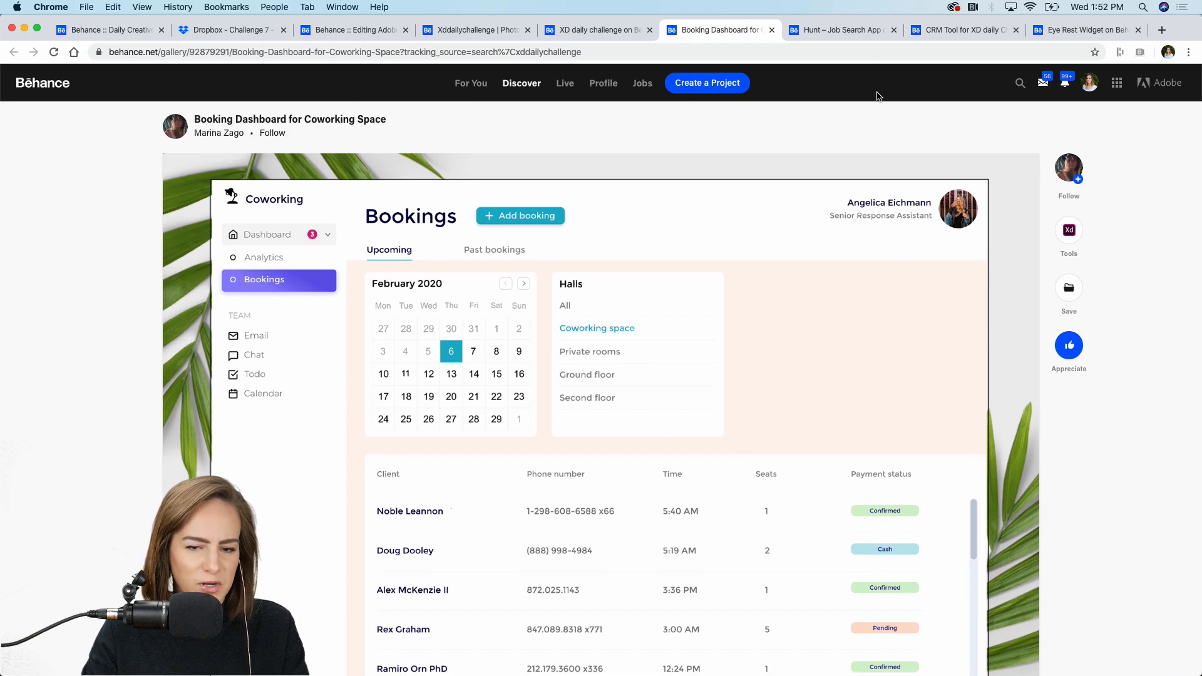
pyautogui.click(832, 34)
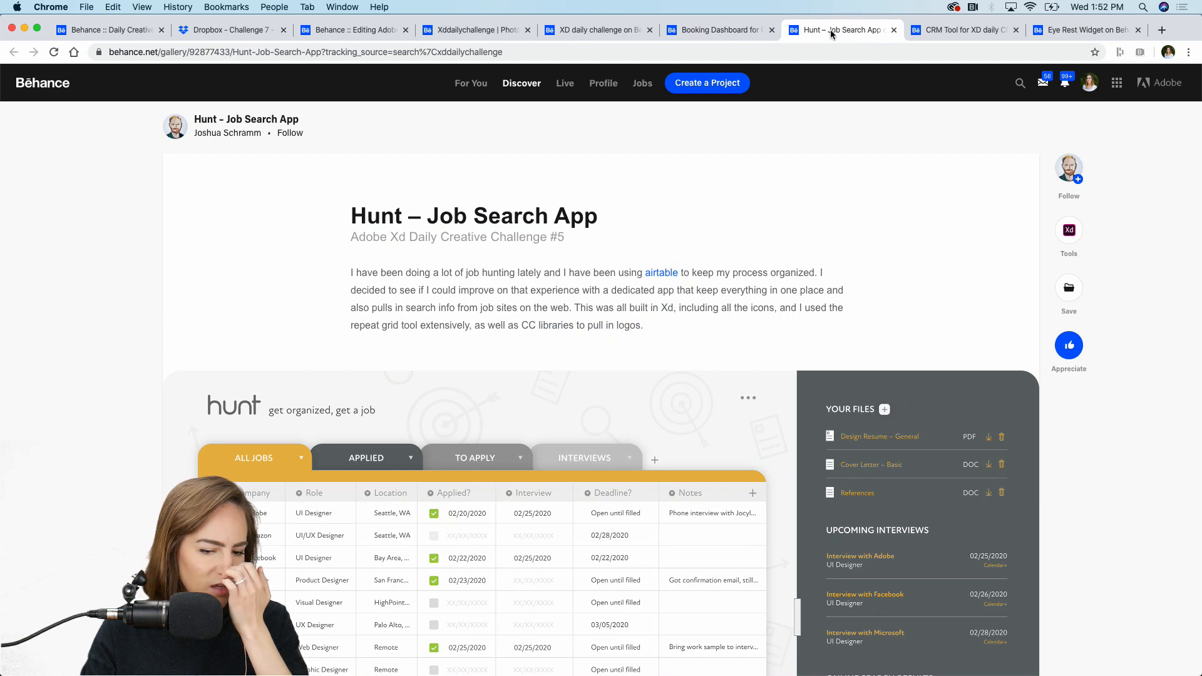
pyautogui.scroll(-4, 221, 237)
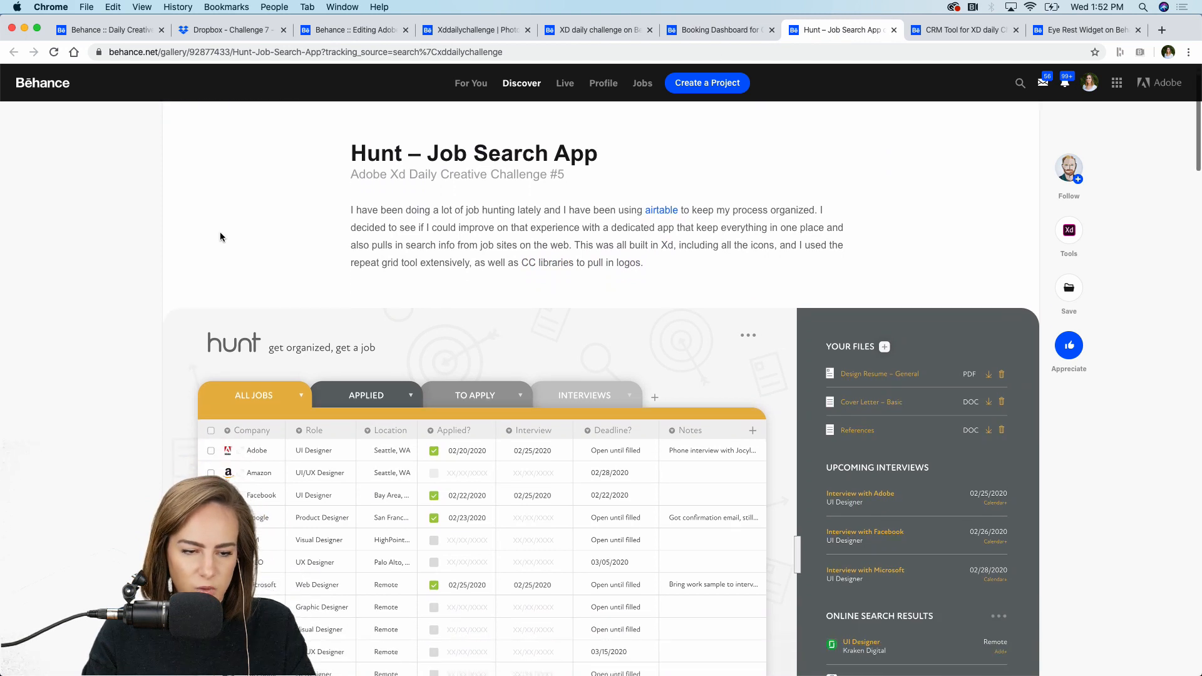
pyautogui.scroll(-1, 220, 236)
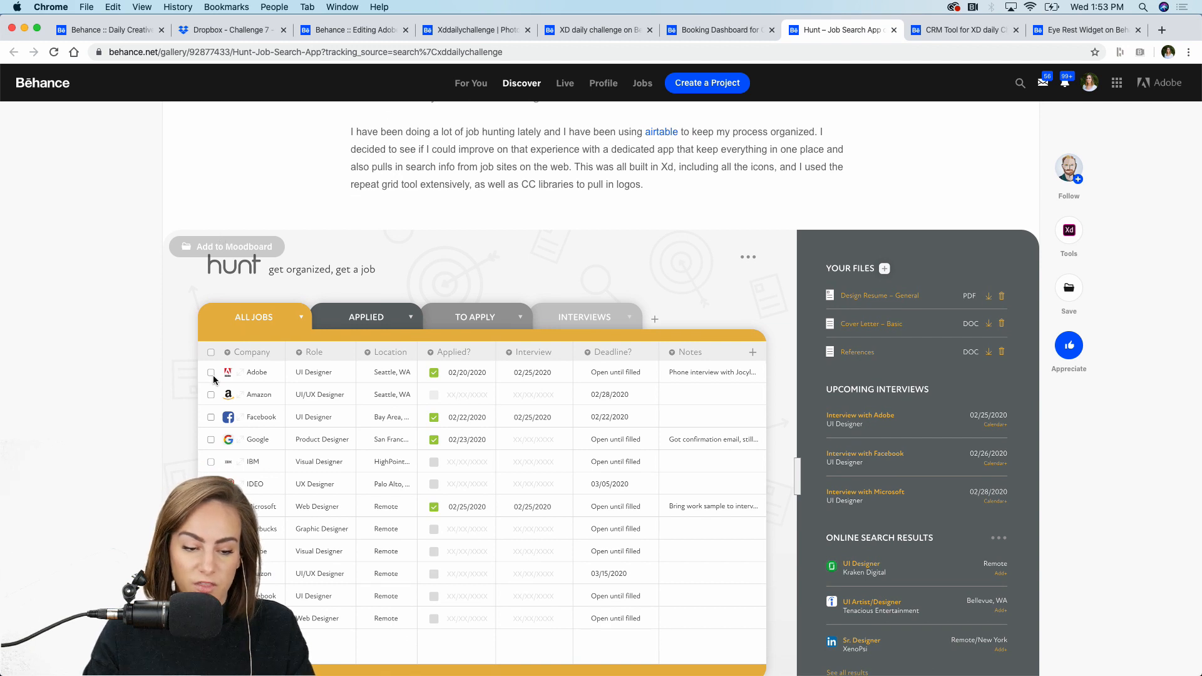
pyautogui.scroll(-2, 213, 375)
pyautogui.scroll(5, 213, 374)
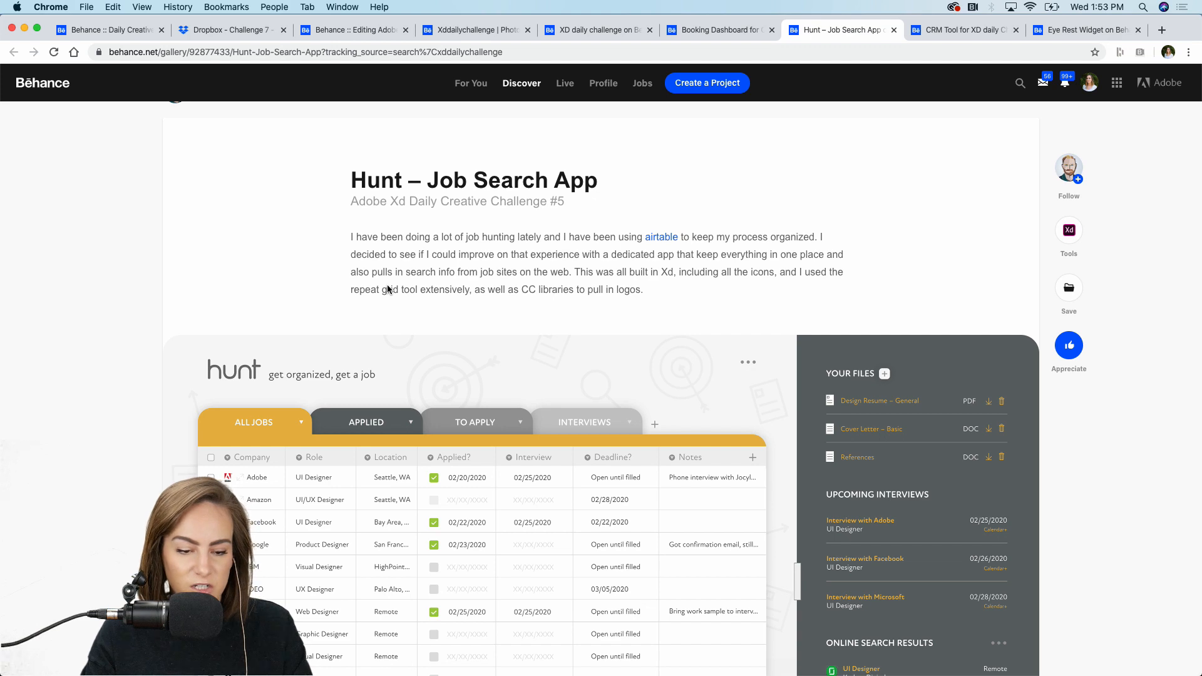
pyautogui.scroll(-5, 388, 289)
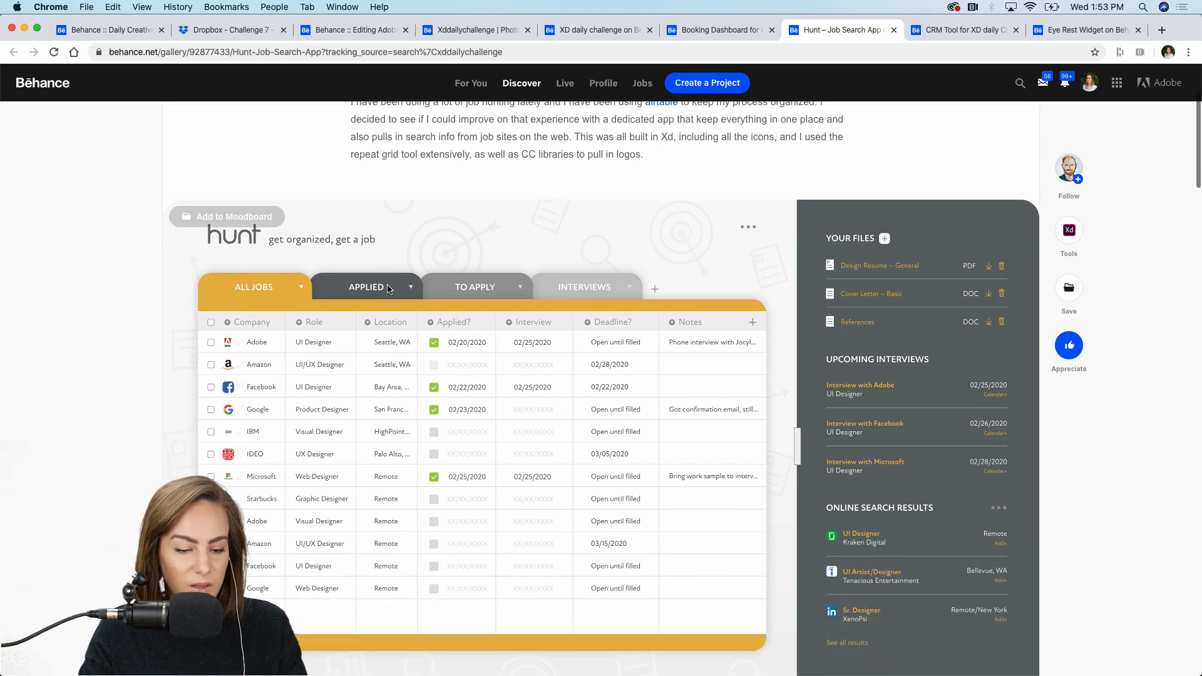
pyautogui.scroll(-20, 284, 247)
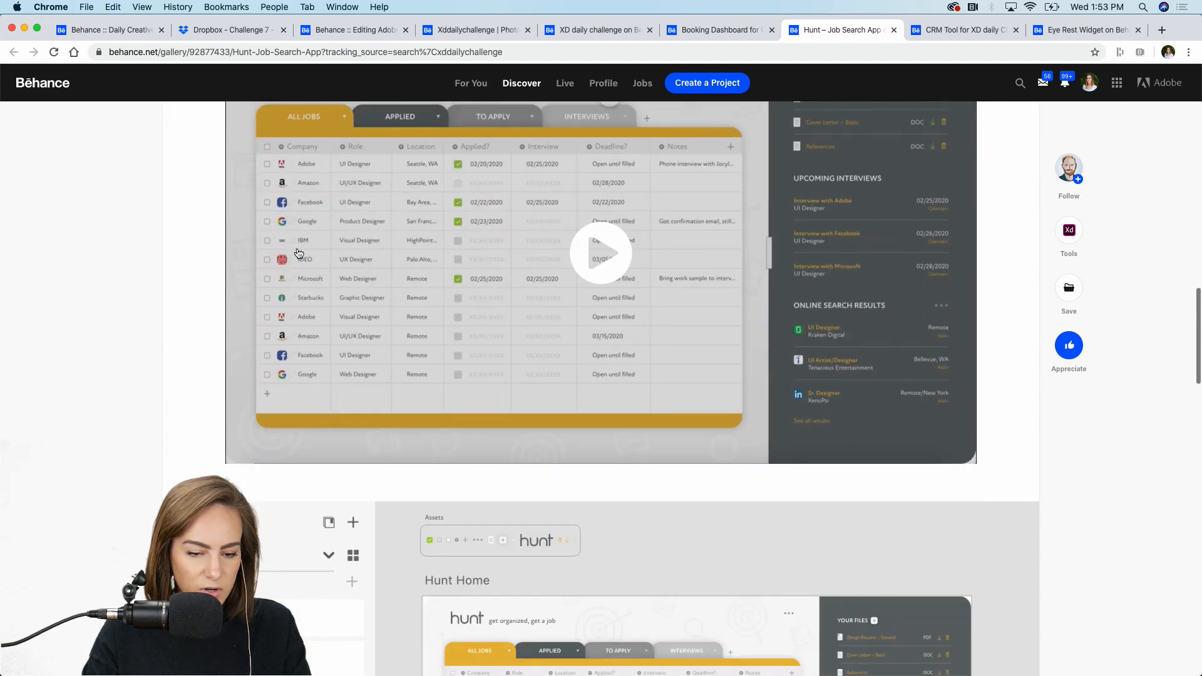
# Step: Play the Hunt prototype video in full screen, return to the project page when it ends, and look over the mockups again
pyautogui.click(299, 253)
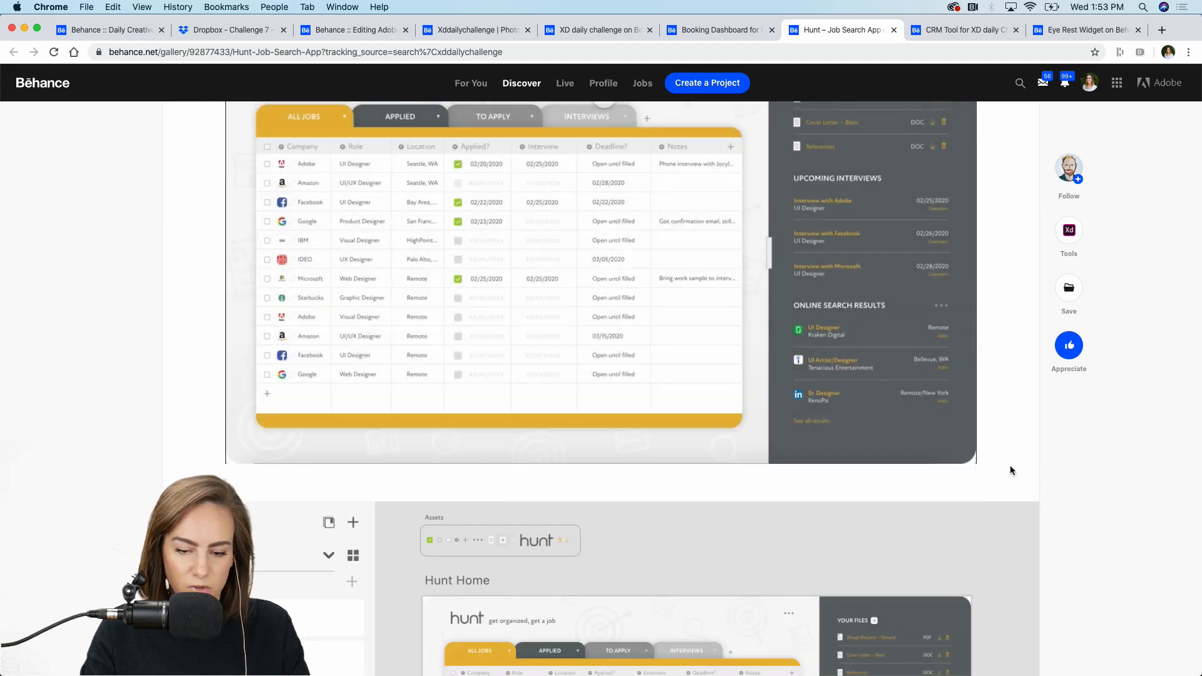
pyautogui.click(963, 454)
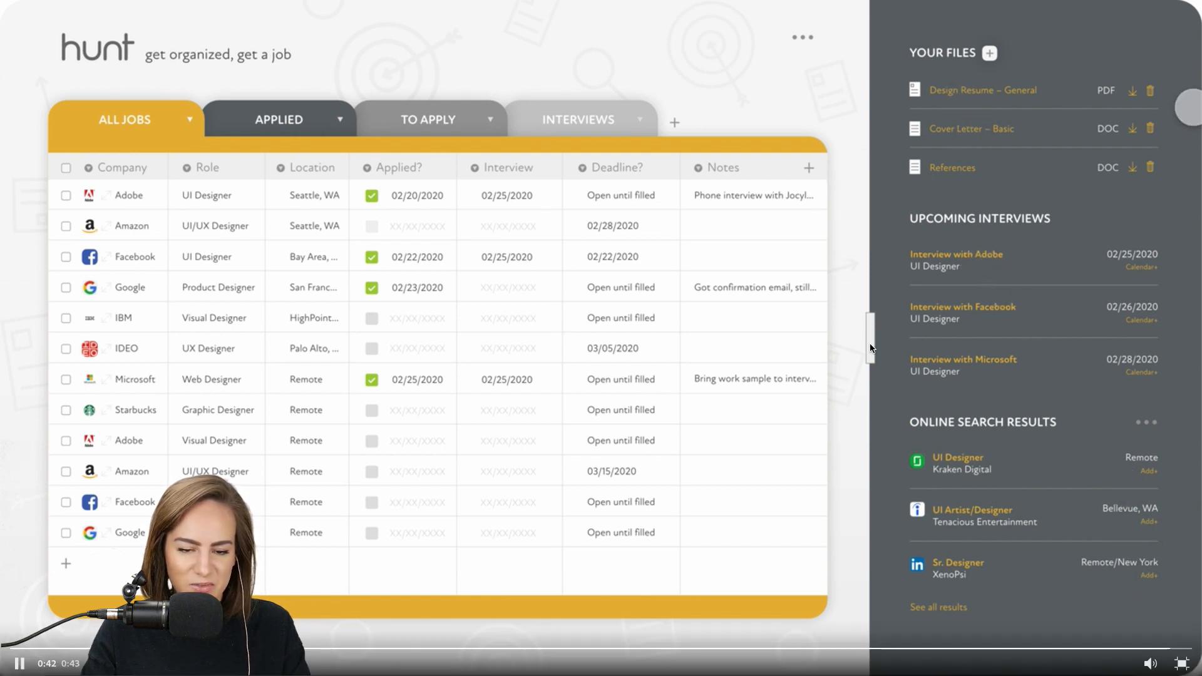
pyautogui.click(1181, 664)
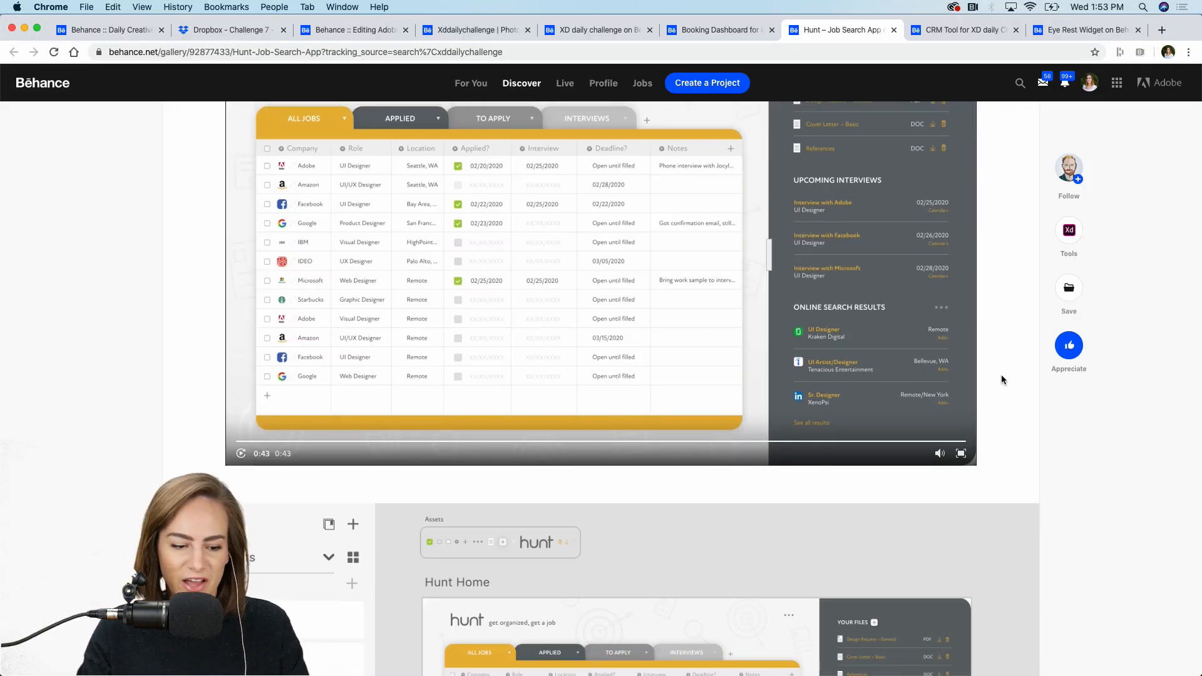
pyautogui.scroll(-10, 1001, 374)
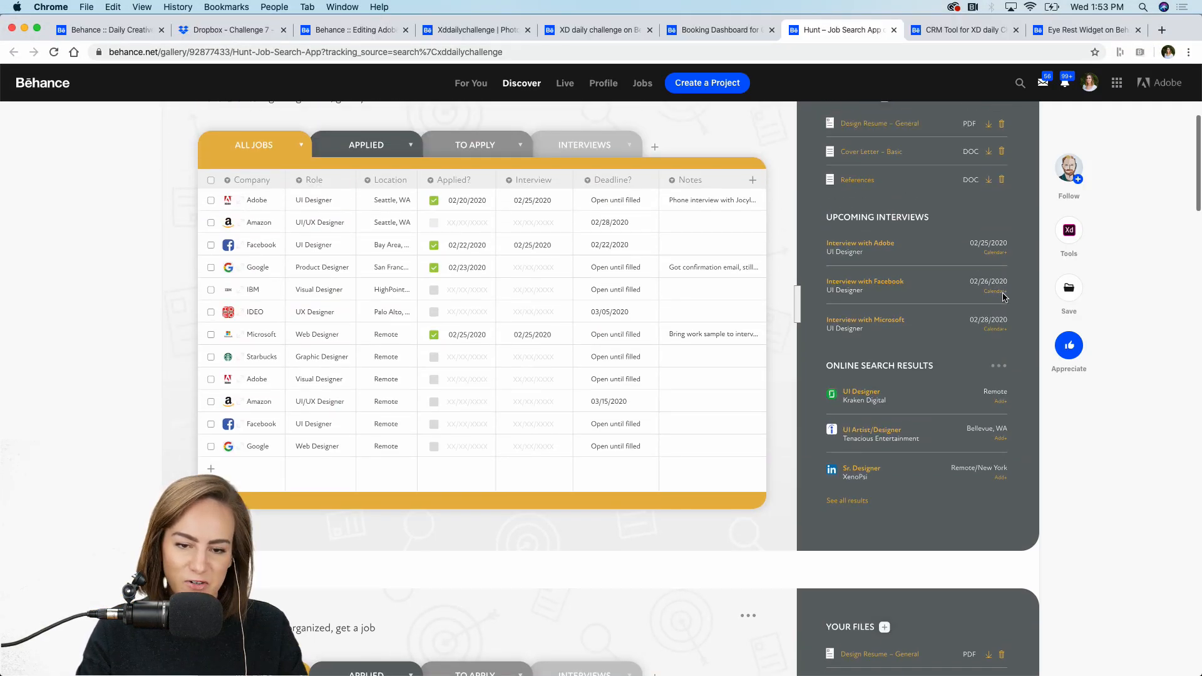
# Step: Switch to the CRM Tool for XD daily Challenge Day 6 project and watch its Clients prototype video in full screen, leaving full screen when it ends
pyautogui.click(960, 31)
pyautogui.scroll(-2, 209, 377)
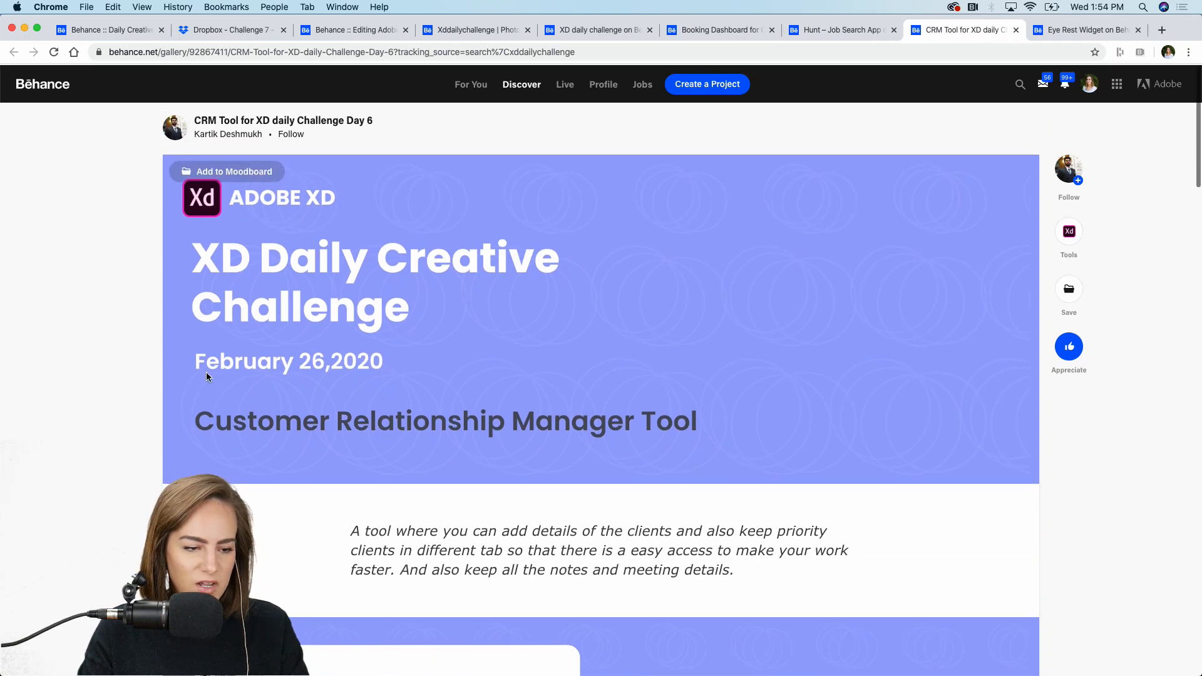
pyautogui.scroll(-15, 209, 376)
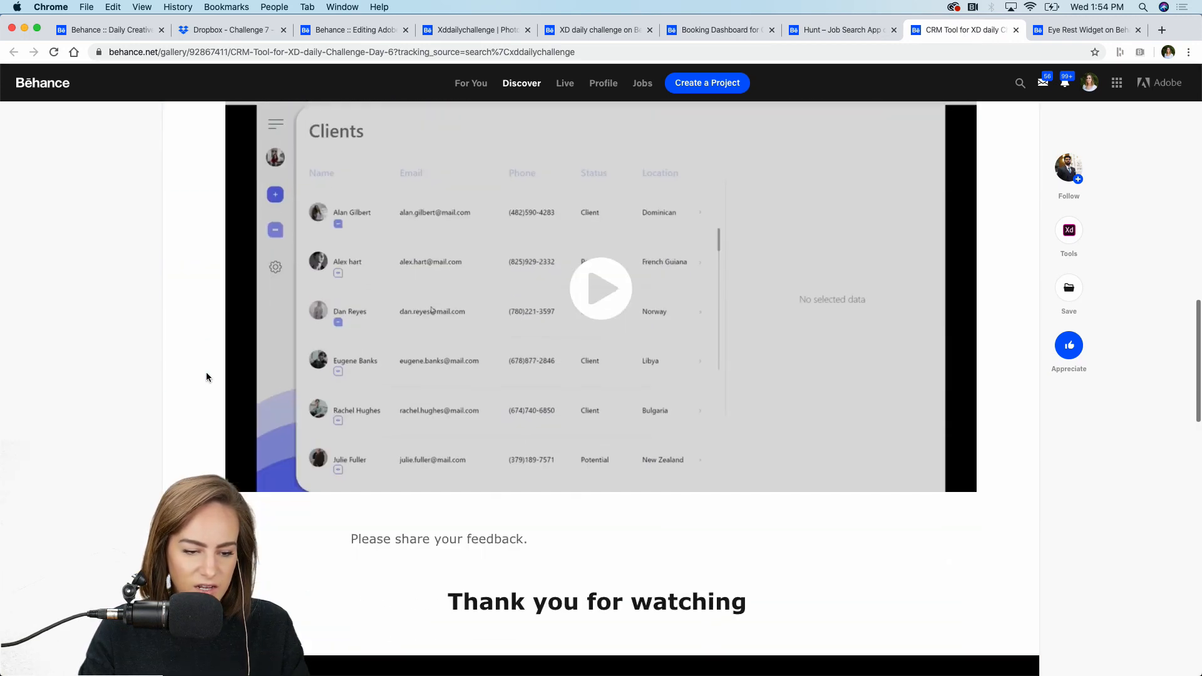
pyautogui.click(600, 288)
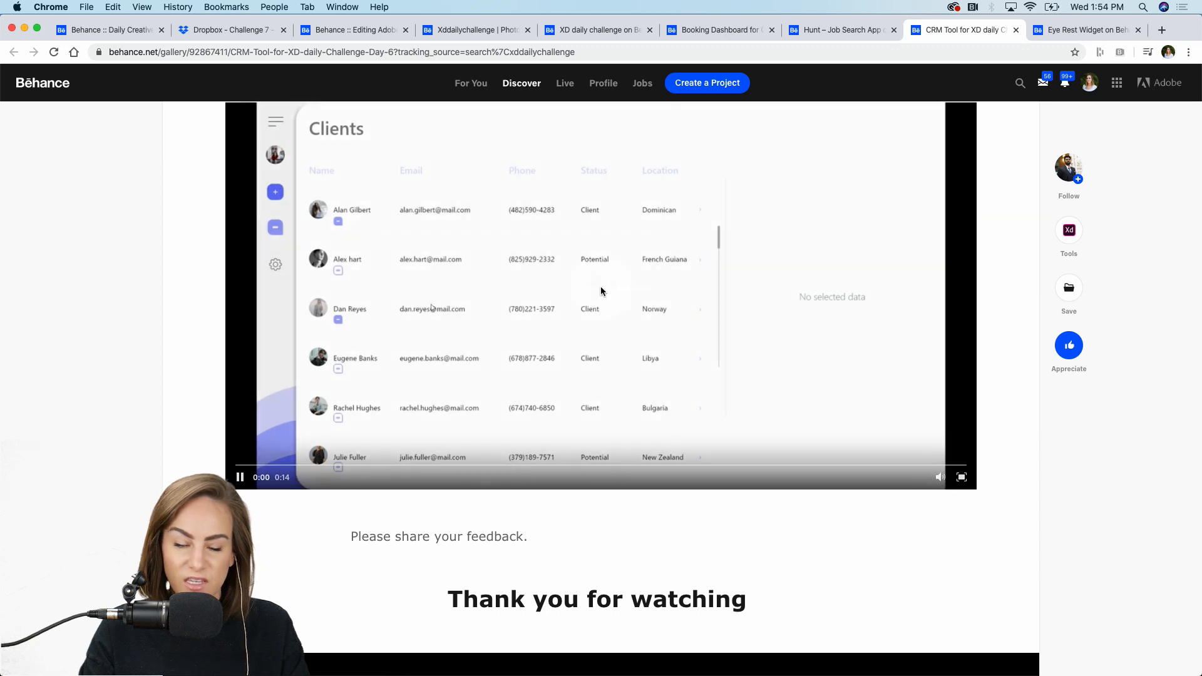
pyautogui.click(961, 477)
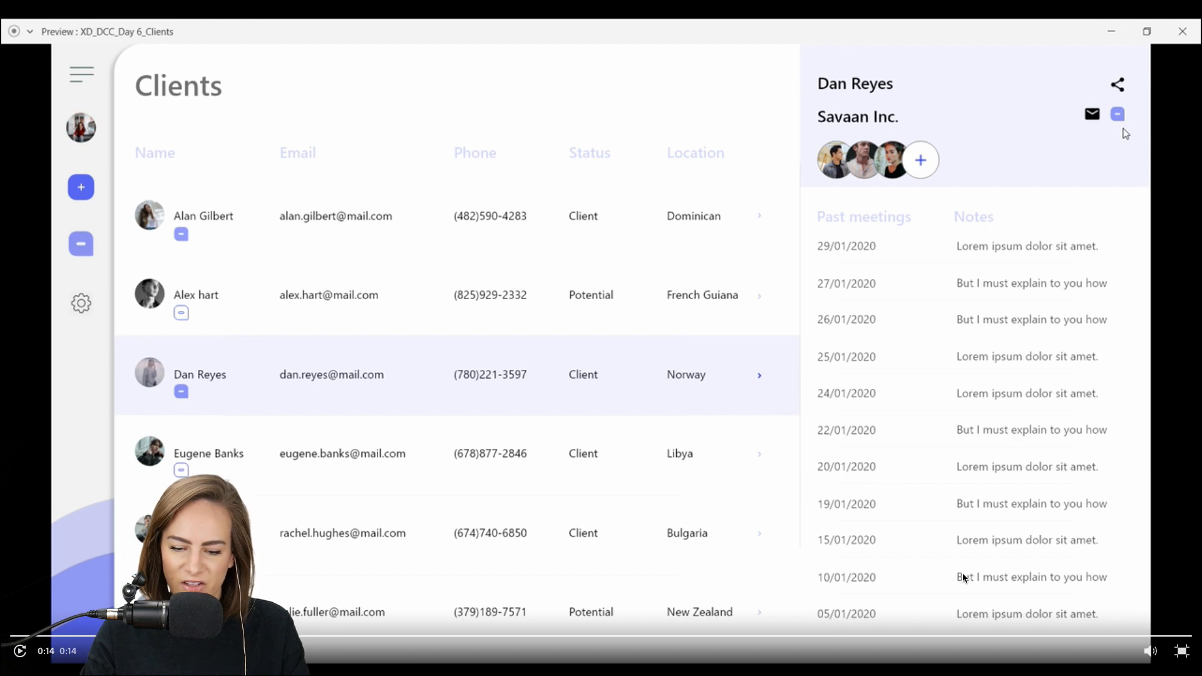
pyautogui.click(1181, 653)
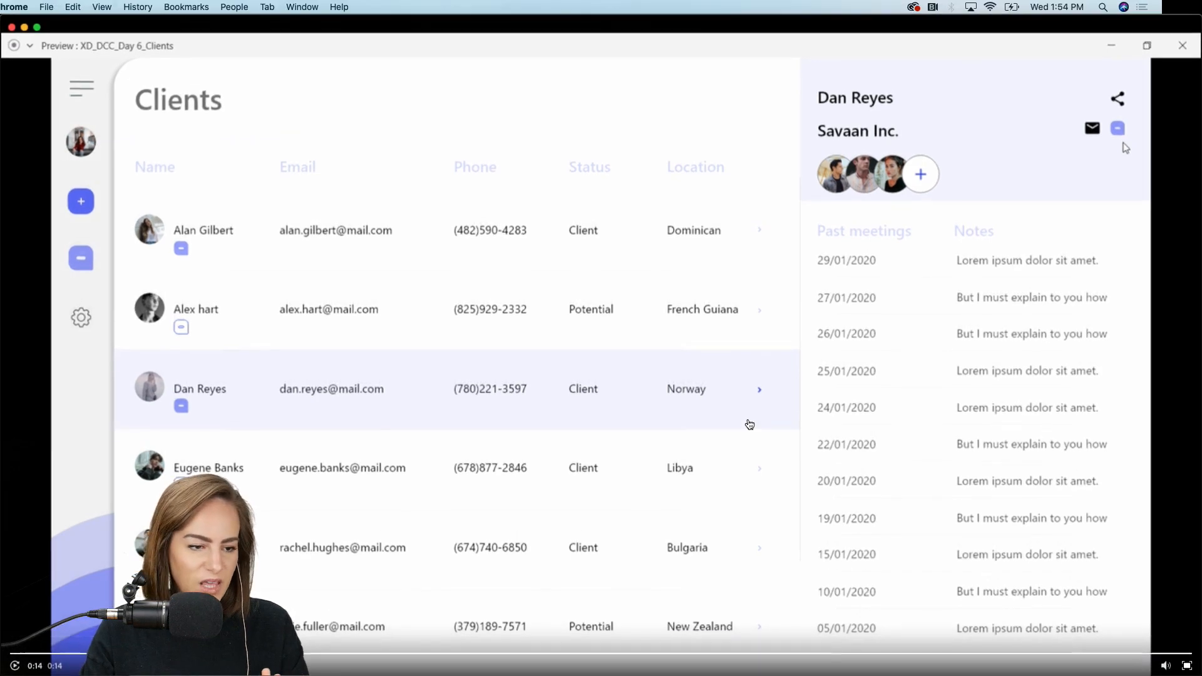